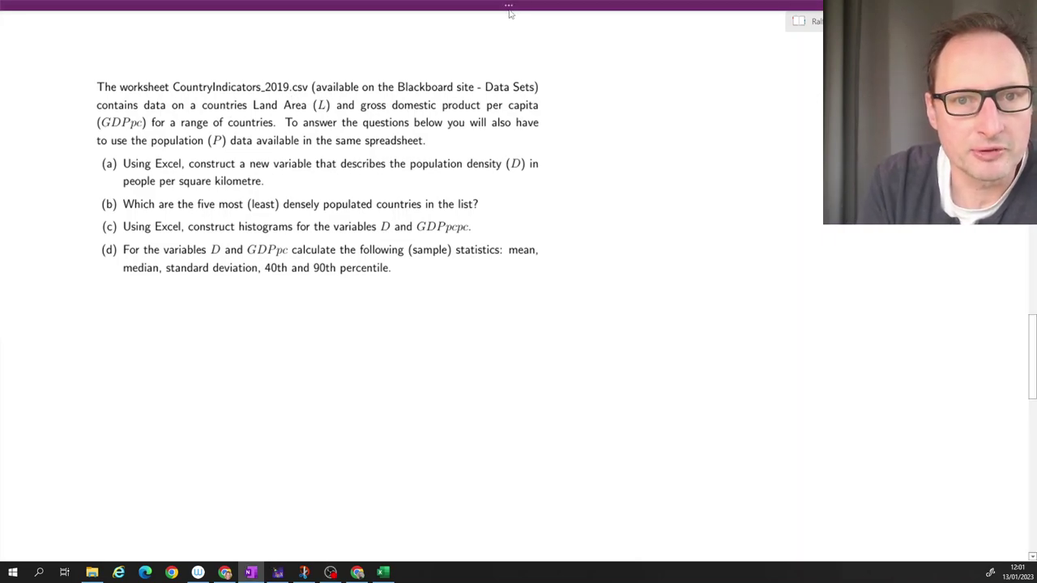
# With a Draw-tab pen, ink 'and territories' after 'countries' in the exercise text.
pyautogui.click(211, 7)
pyautogui.click(170, 65)
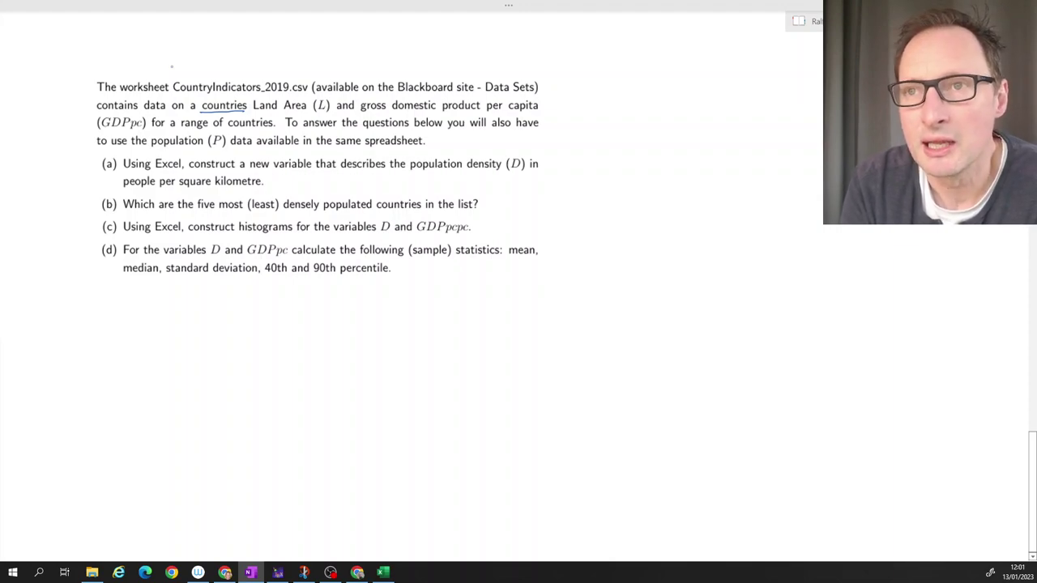
pyautogui.moveTo(256, 70); pyautogui.dragTo(238, 103)
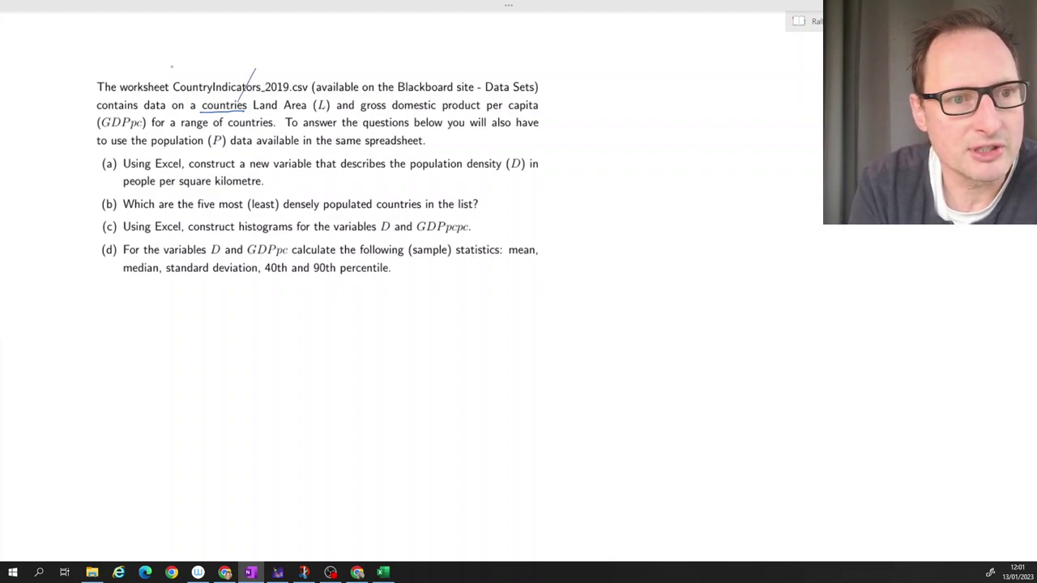
pyautogui.moveTo(274, 62); pyautogui.dragTo(322, 60)
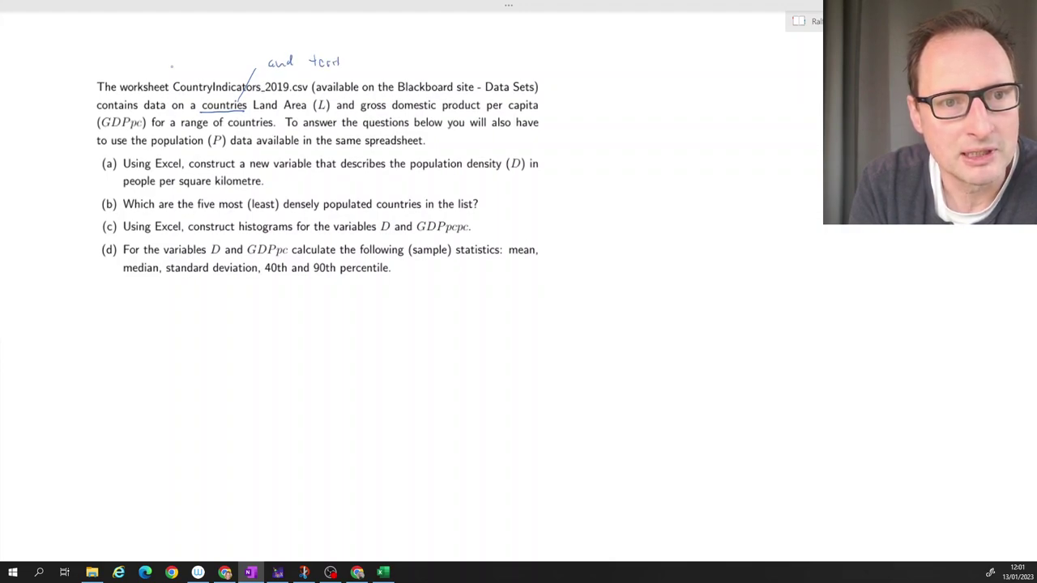
pyautogui.moveTo(363, 59); pyautogui.dragTo(380, 66)
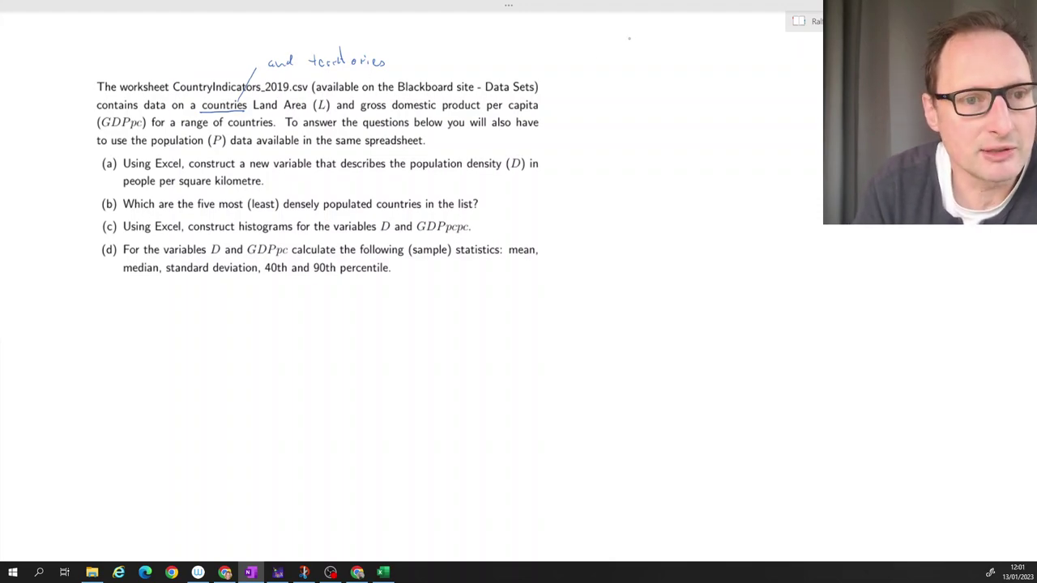
# Underline Land Area, GDPpc and population density (D) in the exercise text.
pyautogui.moveTo(252, 112); pyautogui.dragTo(337, 114)
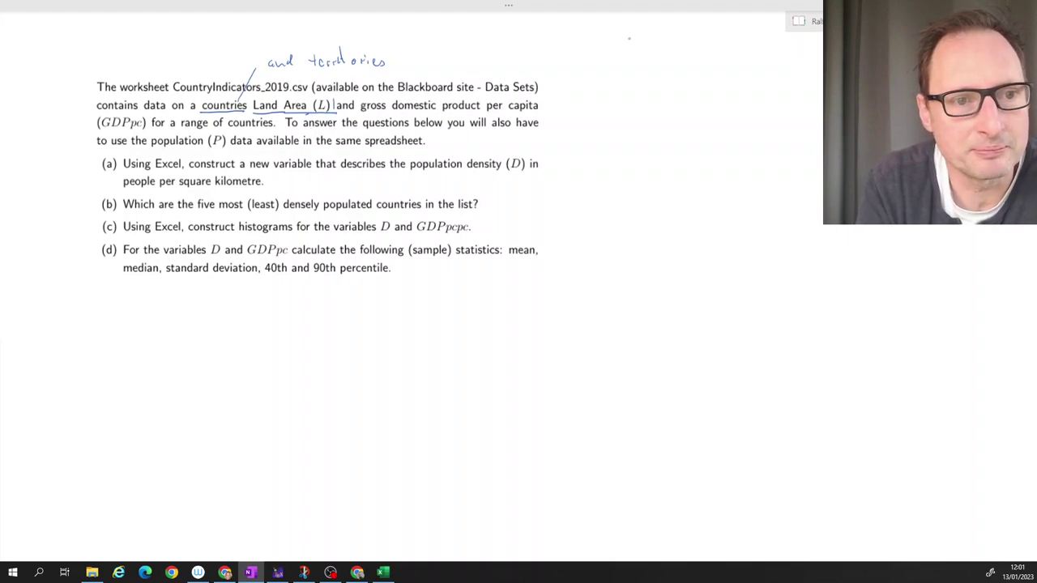
pyautogui.moveTo(248, 103); pyautogui.dragTo(252, 111)
pyautogui.moveTo(308, 94); pyautogui.dragTo(357, 94)
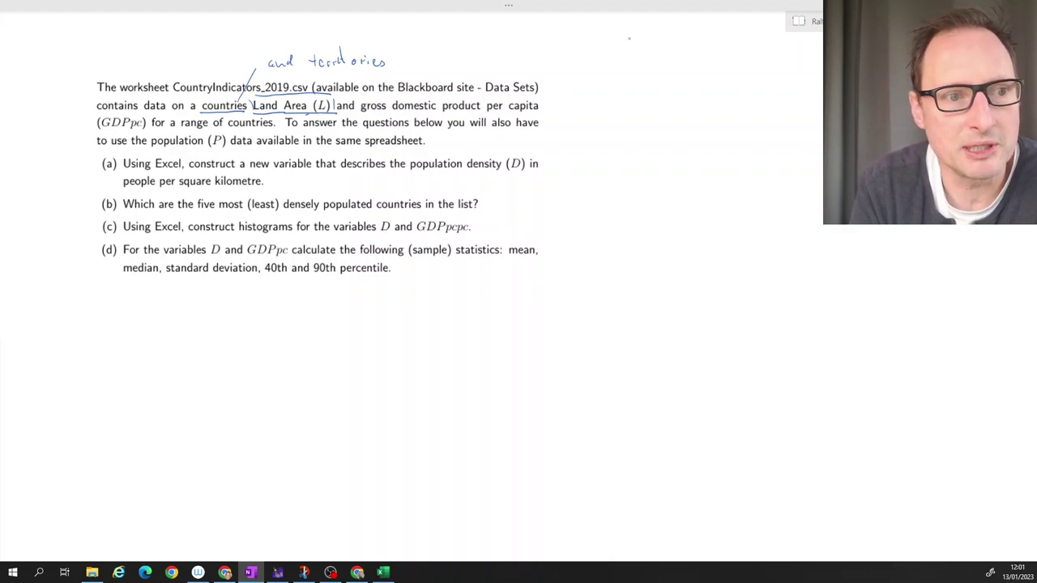
pyautogui.moveTo(101, 131); pyautogui.dragTo(139, 131)
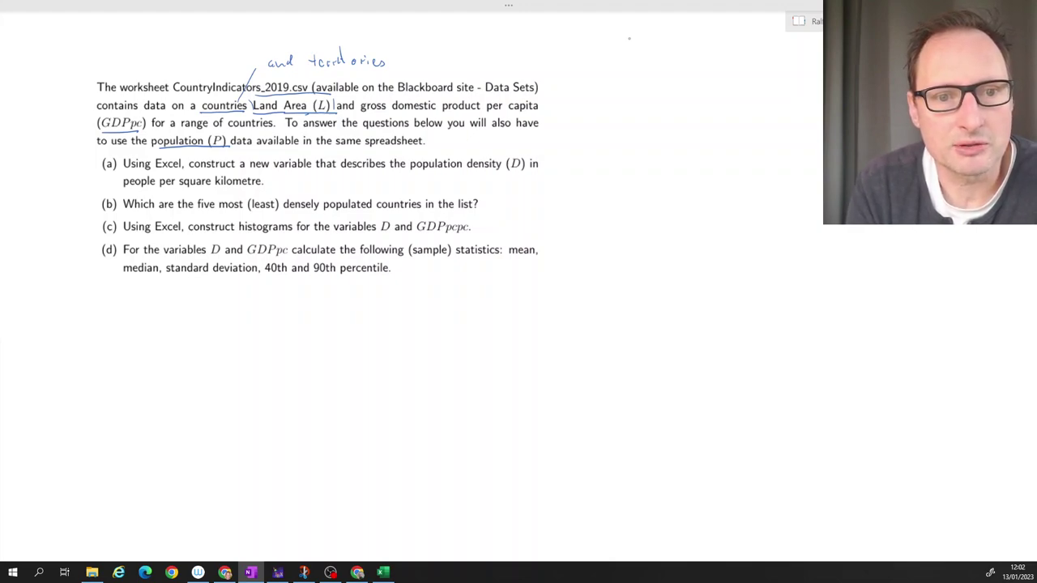
pyautogui.moveTo(424, 174); pyautogui.dragTo(525, 171)
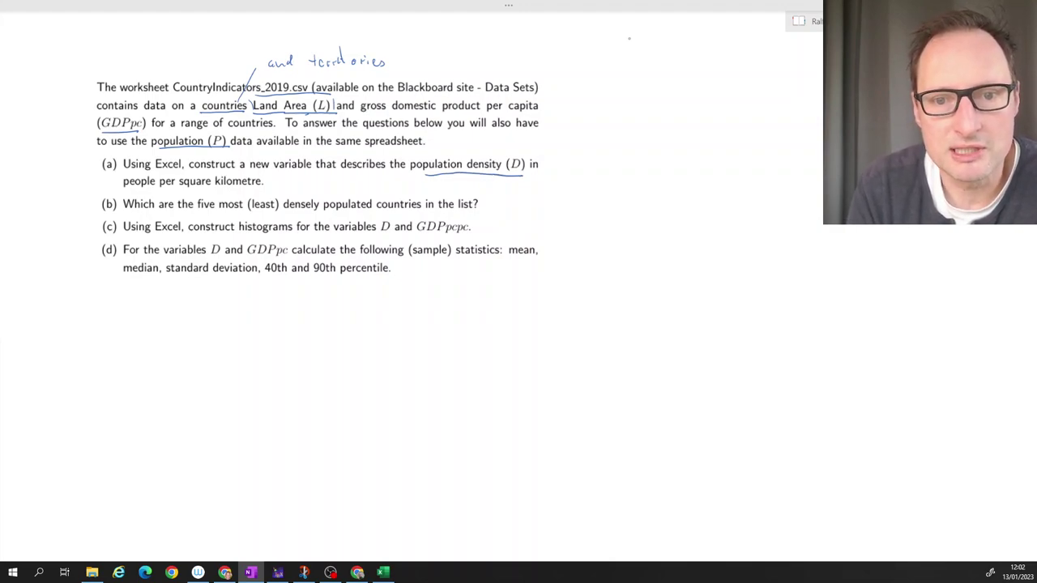
# Handwrite the formula D = P/L beside item (a).
pyautogui.moveTo(568, 161); pyautogui.dragTo(569, 174)
pyautogui.moveTo(567, 162)
pyautogui.mouseDown()
pyautogui.moveTo(569, 174)
pyautogui.moveTo(596, 165)
pyautogui.mouseUp()
pyautogui.moveTo(590, 170)
pyautogui.mouseDown()
pyautogui.moveTo(619, 158)
pyautogui.moveTo(649, 166)
pyautogui.mouseUp()
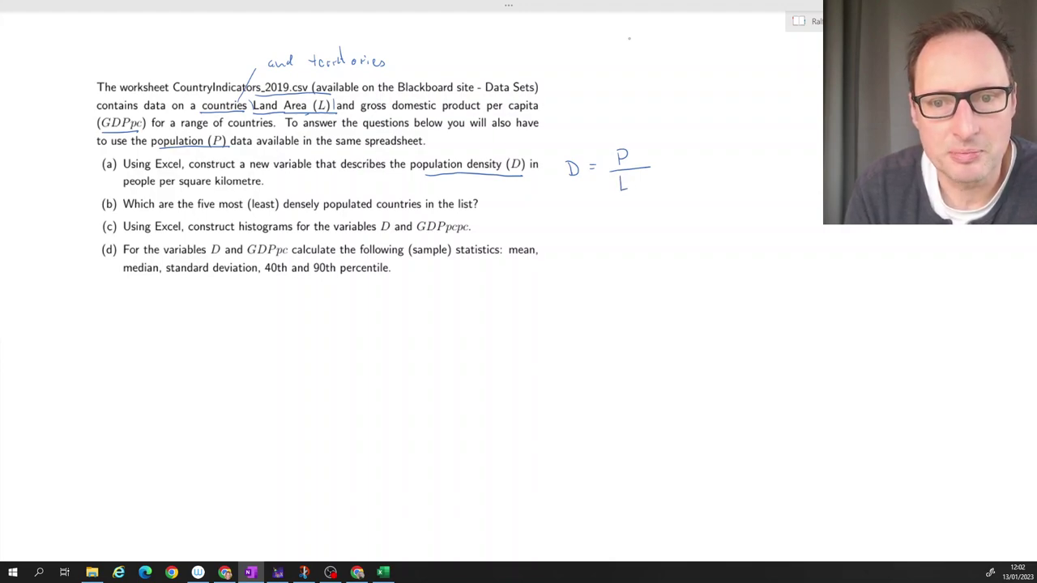
# Add [km²] under L, circle D, underline 'histograms' in item (c), and draw a vertical axis.
pyautogui.moveTo(625, 188)
pyautogui.mouseDown()
pyautogui.moveTo(646, 179)
pyautogui.moveTo(678, 189)
pyautogui.mouseUp()
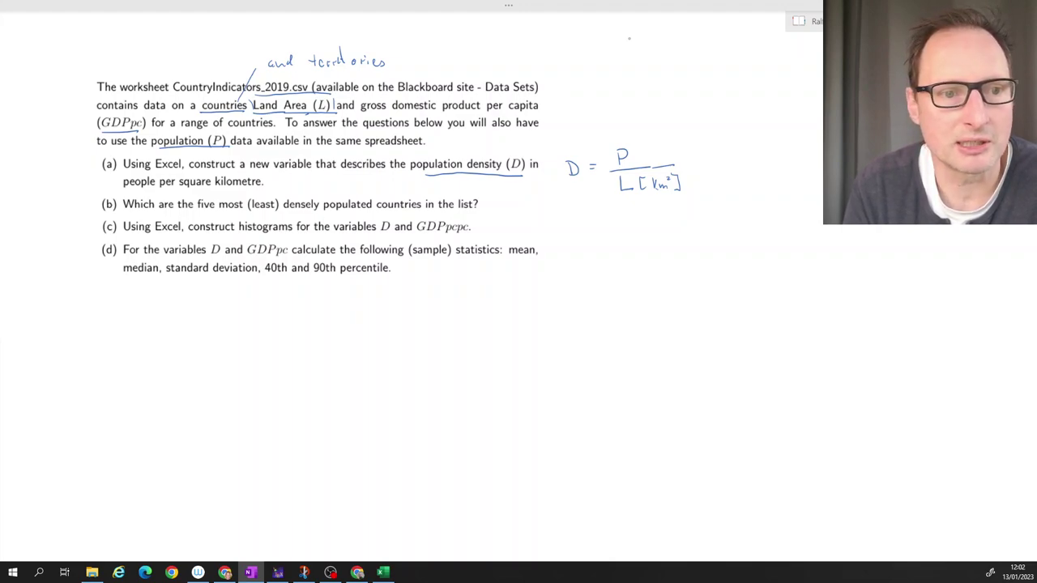
pyautogui.moveTo(574, 154); pyautogui.dragTo(584, 162)
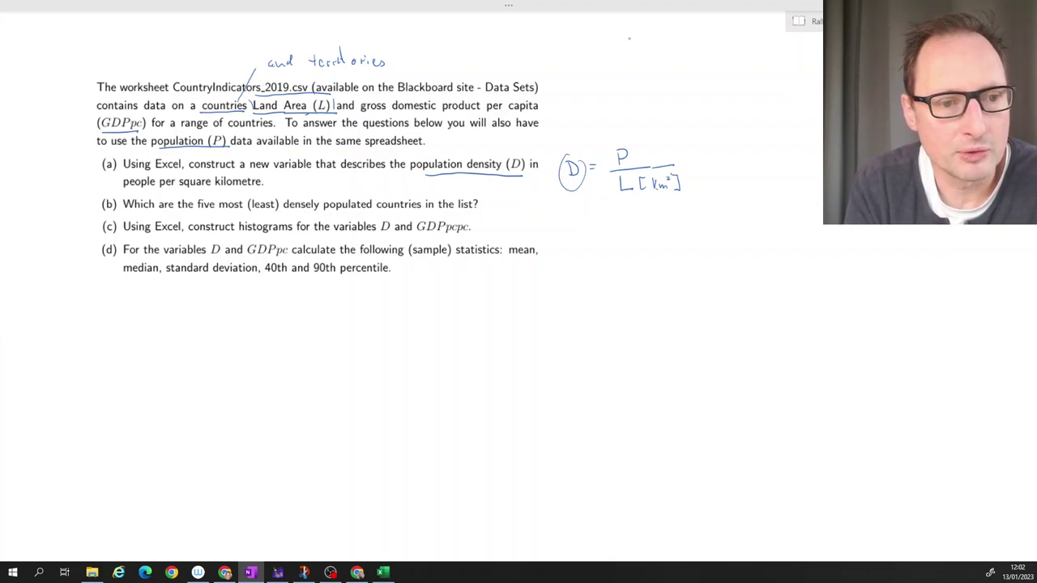
pyautogui.moveTo(239, 235); pyautogui.dragTo(295, 234)
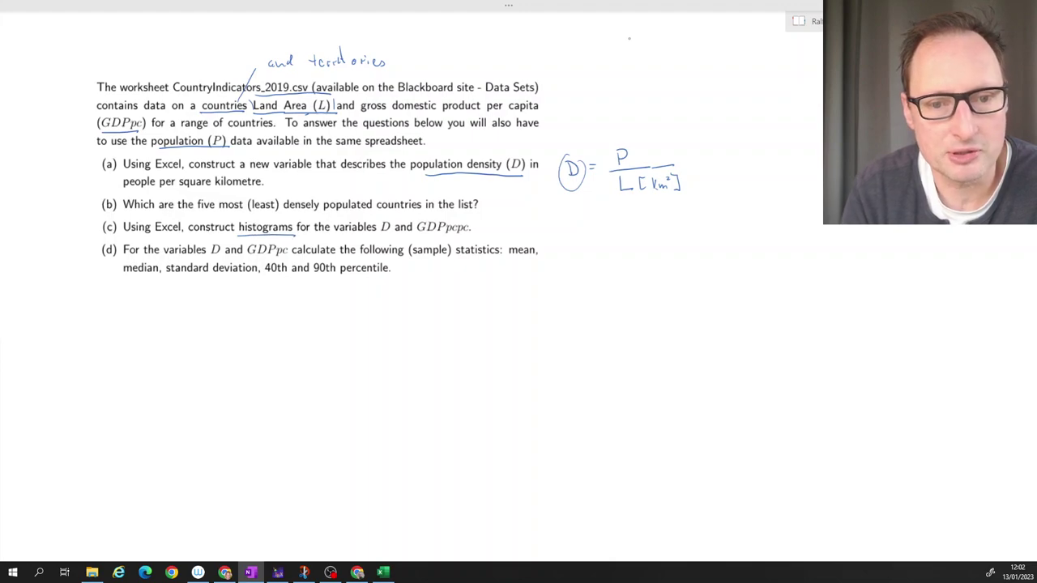
pyautogui.moveTo(627, 259); pyautogui.dragTo(629, 348)
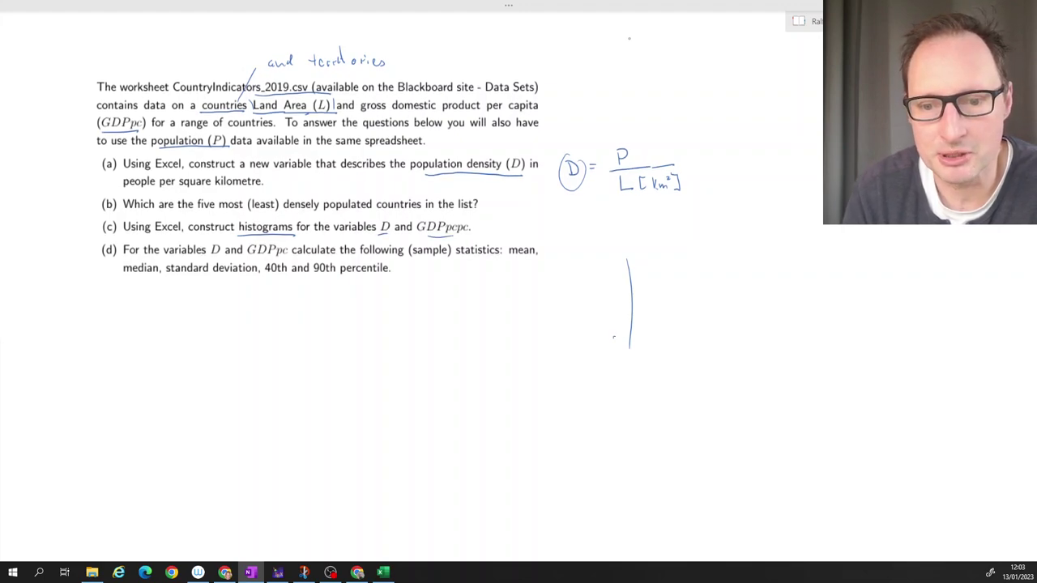
# Sketch the GDP pc x-axis and histogram bars, then circle 'mean' and underline item (d)'s statistics.
pyautogui.moveTo(614, 336)
pyautogui.mouseDown()
pyautogui.moveTo(775, 334)
pyautogui.moveTo(805, 338)
pyautogui.moveTo(810, 358)
pyautogui.moveTo(832, 357)
pyautogui.mouseUp()
pyautogui.moveTo(838, 352); pyautogui.dragTo(836, 358)
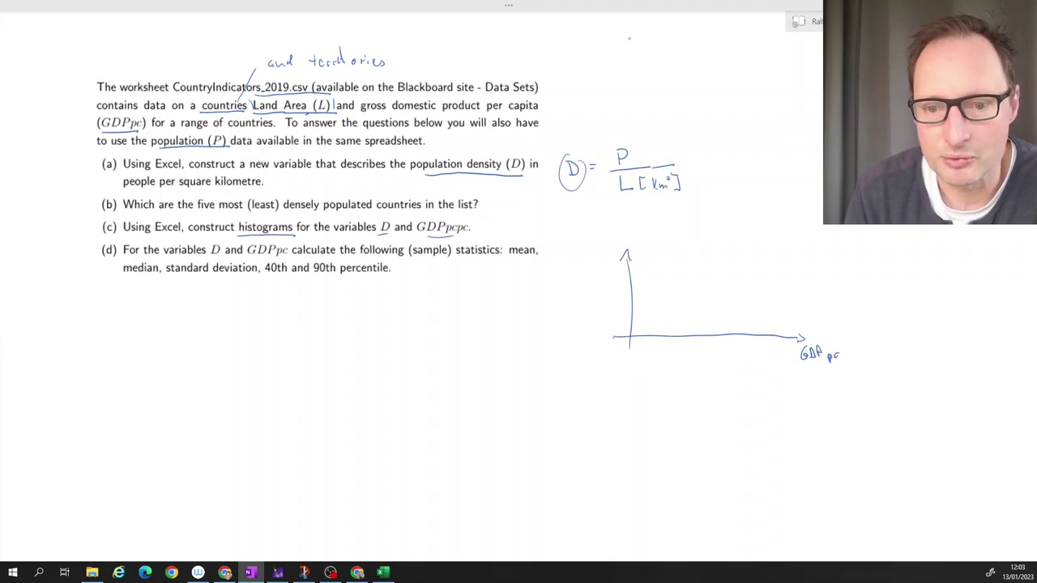
pyautogui.moveTo(621, 260); pyautogui.dragTo(631, 260)
pyautogui.moveTo(637, 322)
pyautogui.mouseDown()
pyautogui.moveTo(648, 333)
pyautogui.moveTo(671, 298)
pyautogui.moveTo(671, 333)
pyautogui.moveTo(673, 280)
pyautogui.moveTo(691, 278)
pyautogui.mouseUp()
pyautogui.moveTo(691, 278)
pyautogui.mouseDown()
pyautogui.moveTo(693, 333)
pyautogui.moveTo(700, 294)
pyautogui.moveTo(718, 328)
pyautogui.moveTo(734, 300)
pyautogui.moveTo(747, 305)
pyautogui.moveTo(748, 330)
pyautogui.moveTo(781, 323)
pyautogui.moveTo(789, 332)
pyautogui.moveTo(761, 323)
pyautogui.mouseUp()
pyautogui.moveTo(761, 324); pyautogui.dragTo(768, 332)
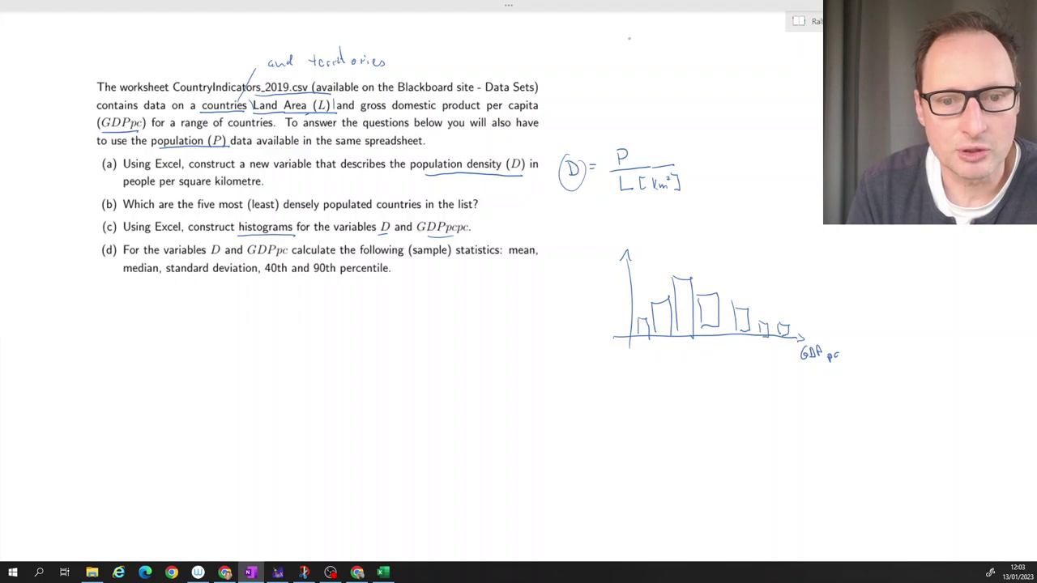
pyautogui.moveTo(522, 239); pyautogui.dragTo(554, 240)
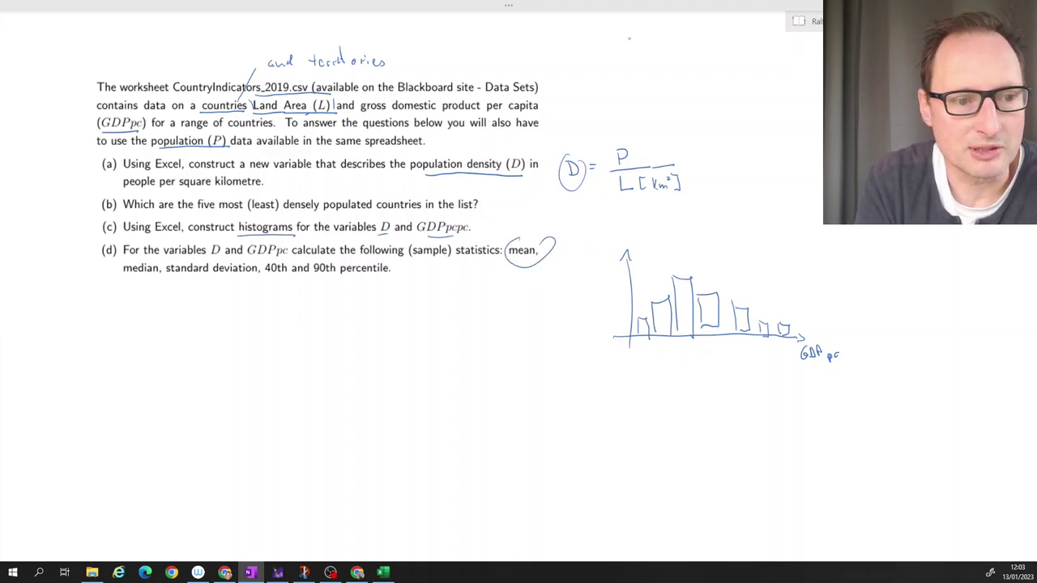
pyautogui.moveTo(123, 281); pyautogui.dragTo(409, 281)
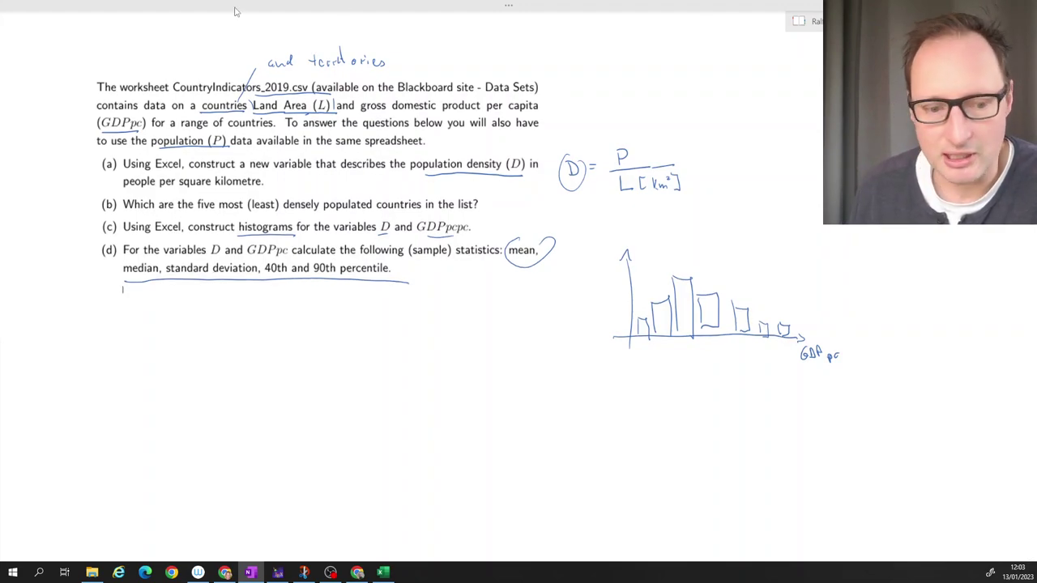
# Switch to the Excel country sheet and widen column D to show the Land_Area_sqkm header.
pyautogui.click(383, 573)
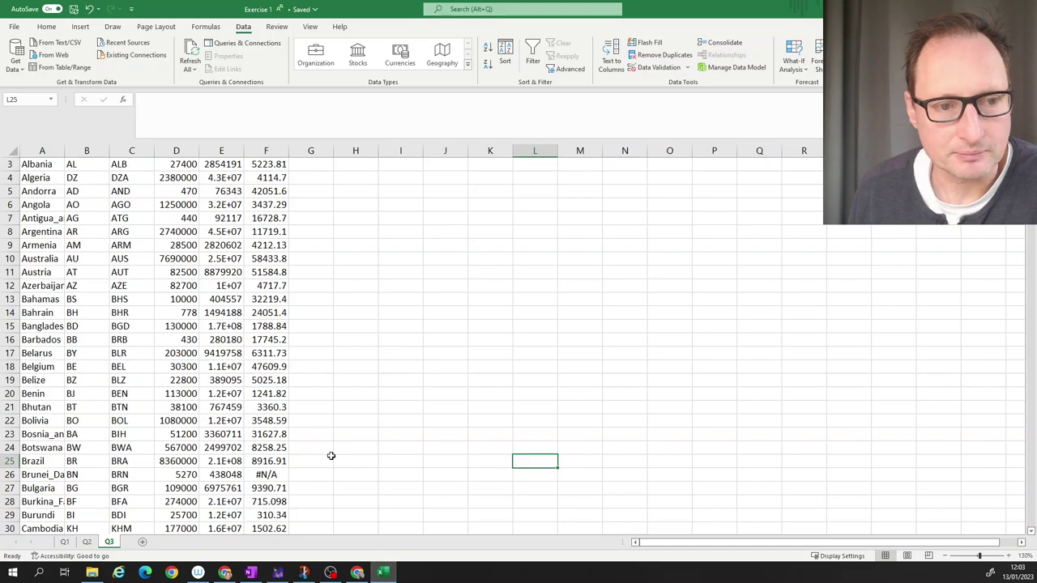
pyautogui.click(349, 300)
pyautogui.scroll(1, 284, 277)
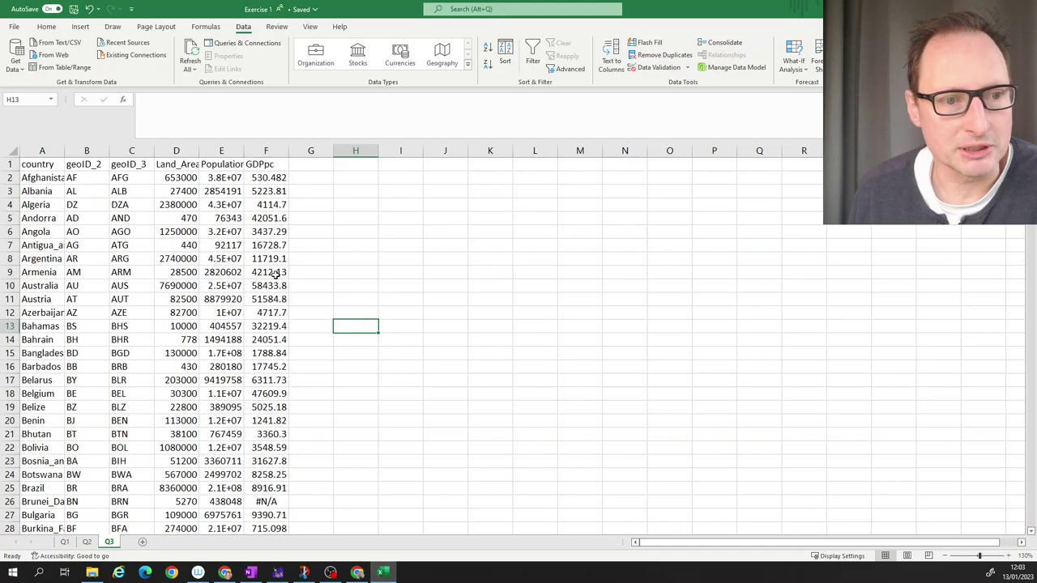
pyautogui.click(41, 165)
pyautogui.click(41, 188)
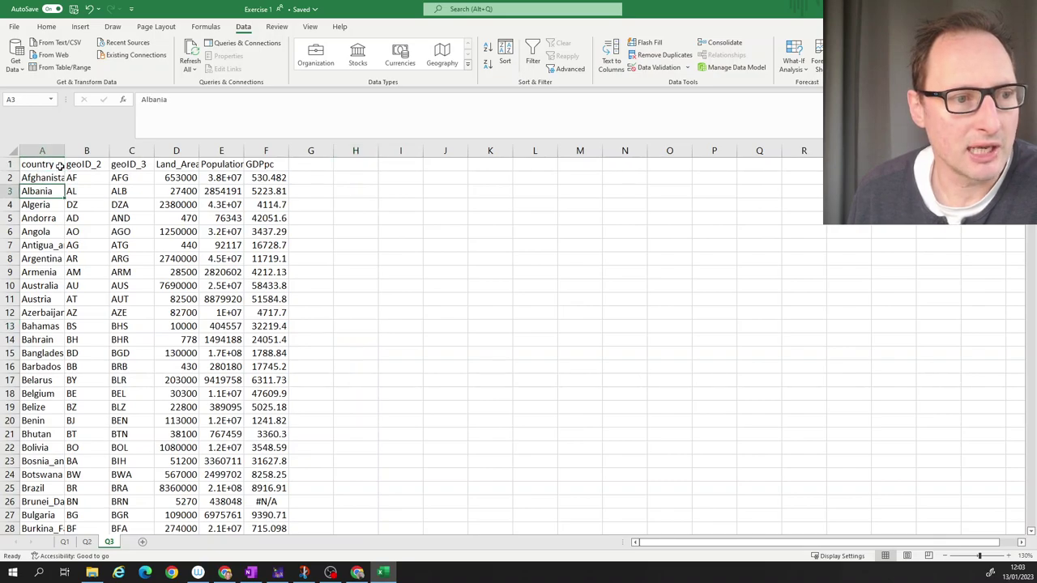
pyautogui.click(84, 163)
pyautogui.click(144, 165)
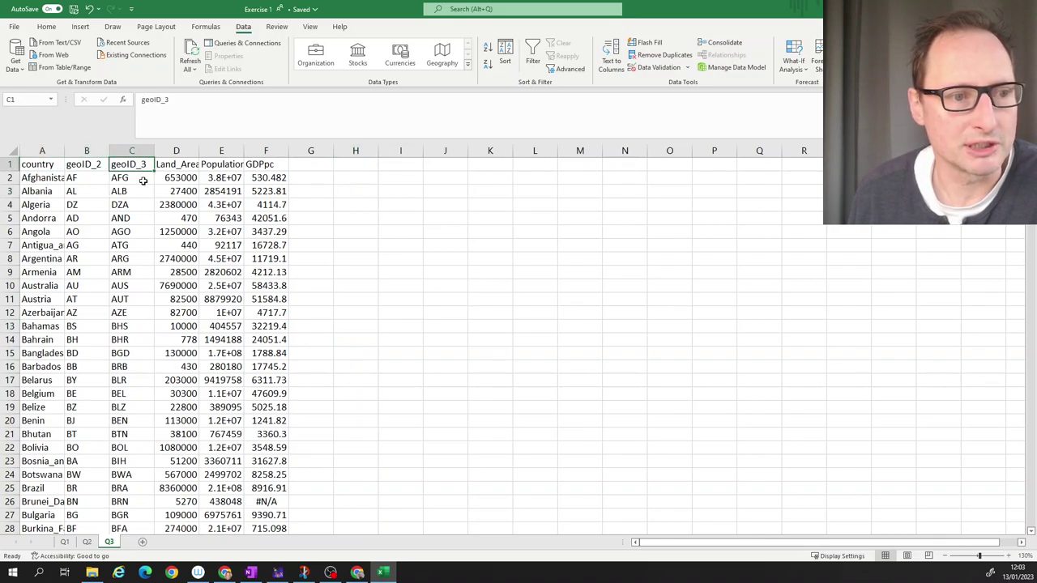
pyautogui.click(187, 164)
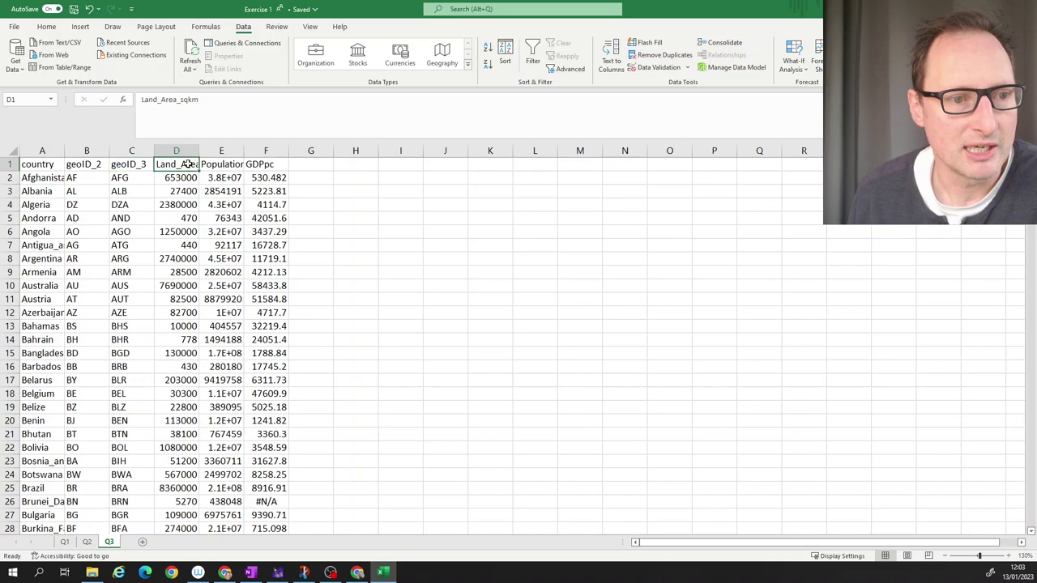
pyautogui.moveTo(198, 151); pyautogui.dragTo(355, 150)
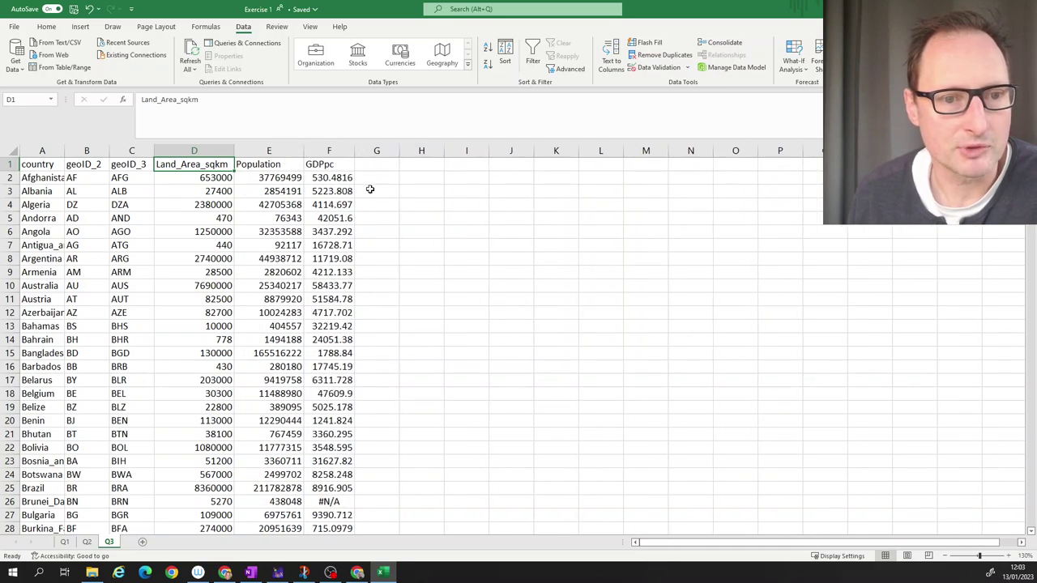
pyautogui.click(377, 163)
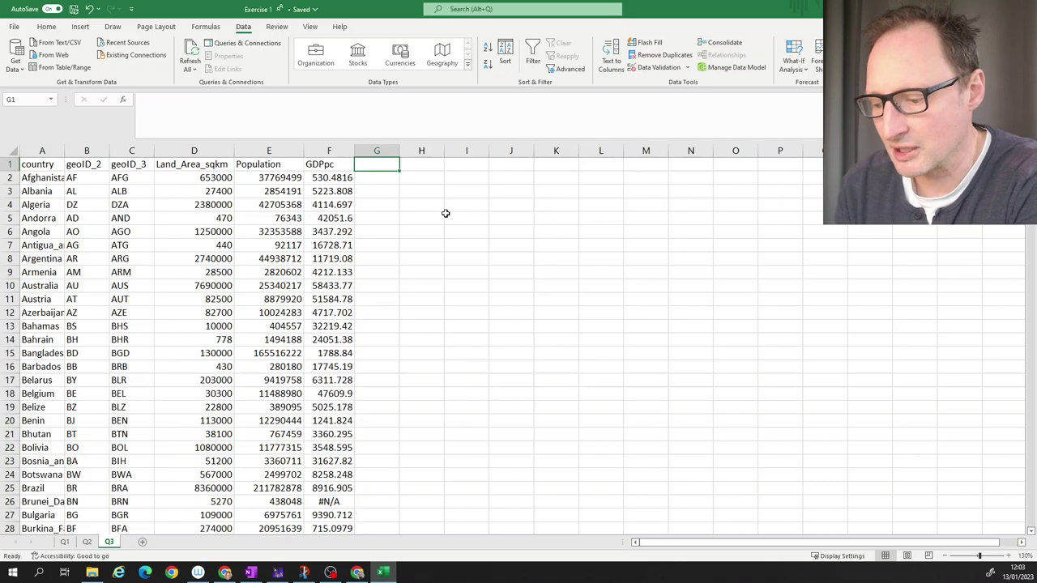
pyautogui.write('Den')
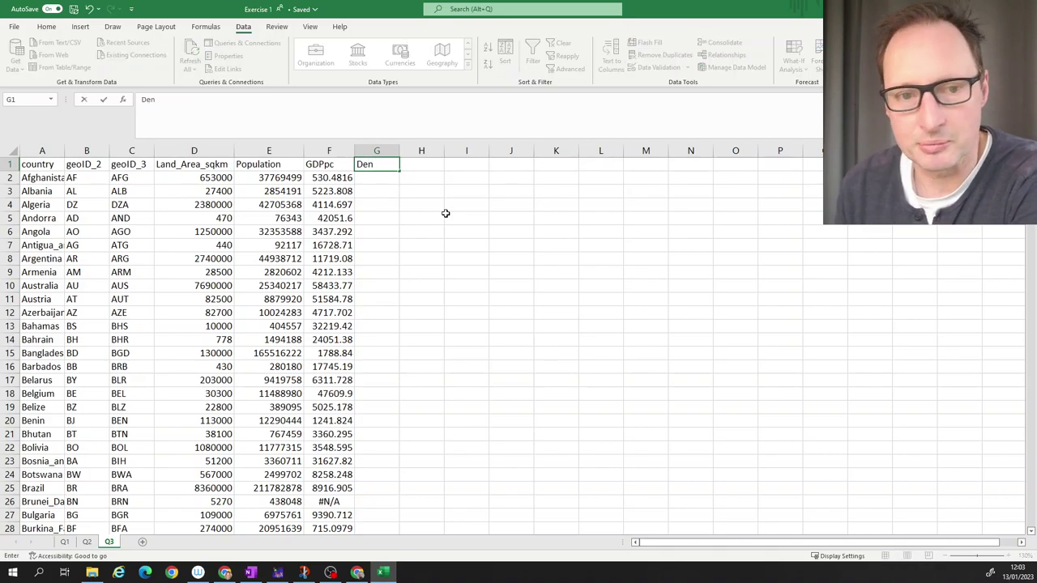
pyautogui.press('BackSpace')
pyautogui.press('BackSpace')
pyautogui.press('BackSpace')
pyautogui.write('Pop')
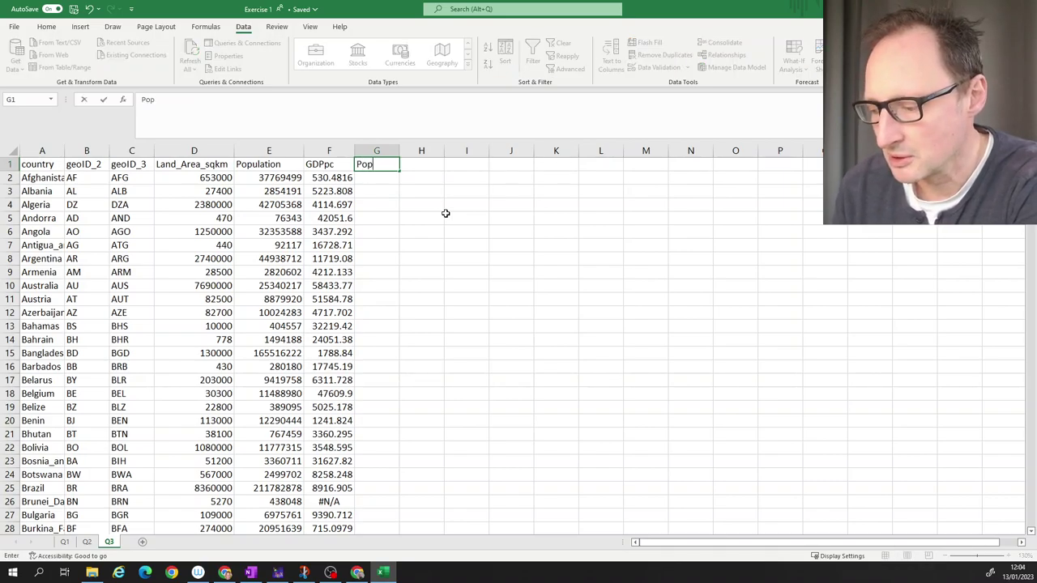
pyautogui.write(' Density')
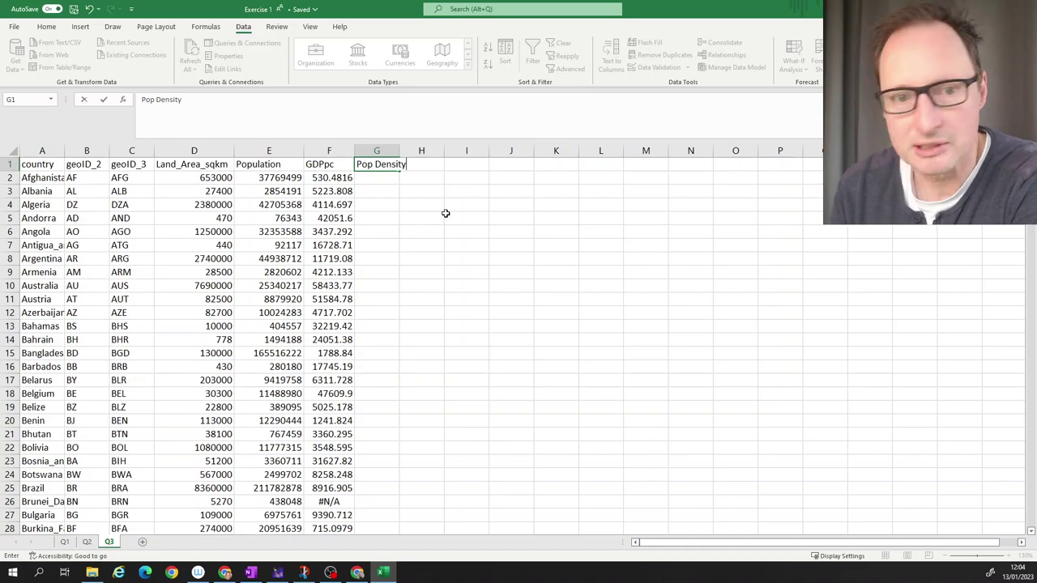
pyautogui.press('Return')
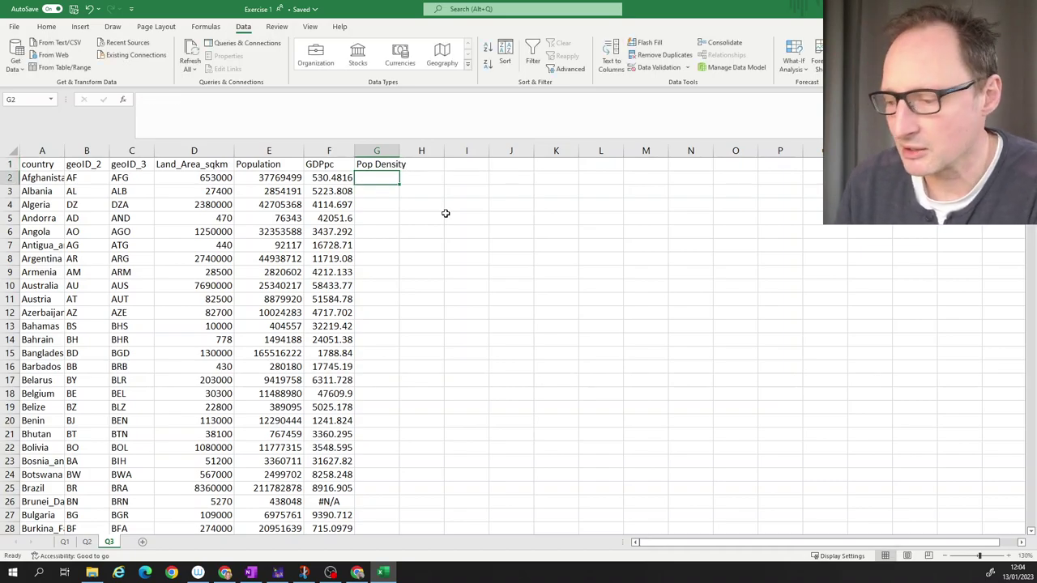
pyautogui.write('=')
pyautogui.press('Left')
pyautogui.press('Left')
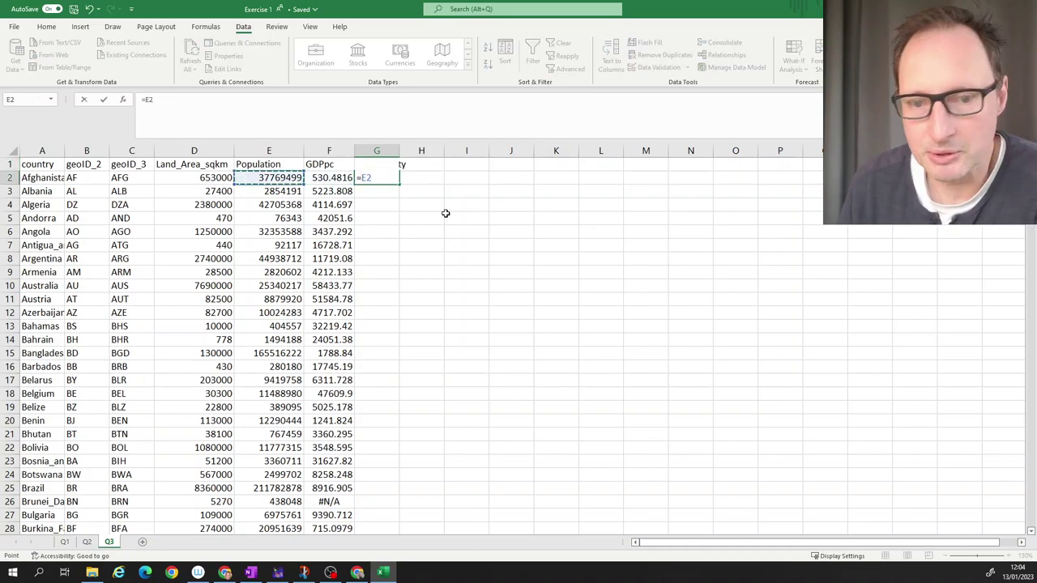
pyautogui.write('/')
pyautogui.press('Left')
pyautogui.press('Left')
pyautogui.press('Left')
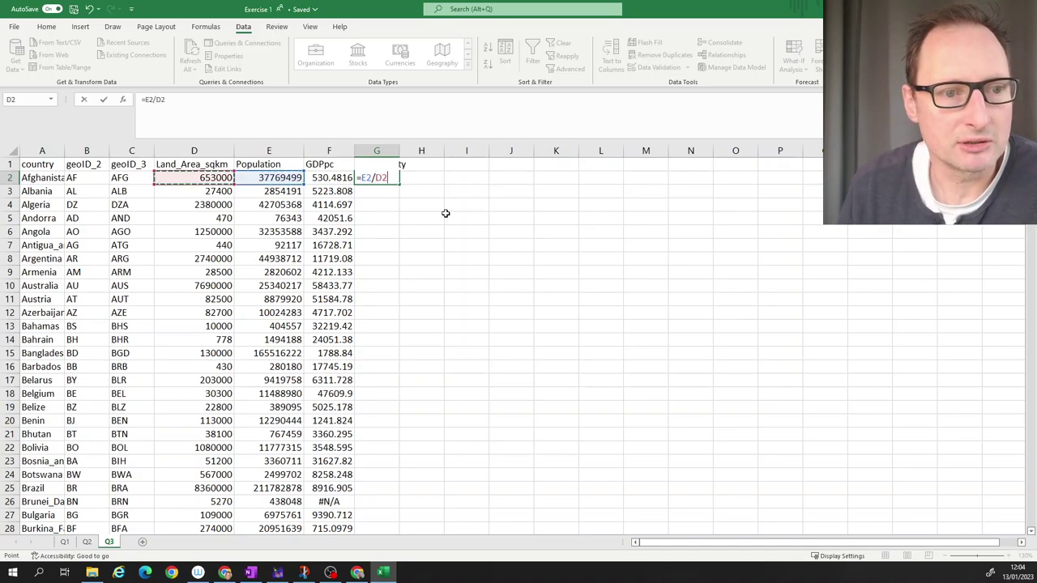
pyautogui.press('Return')
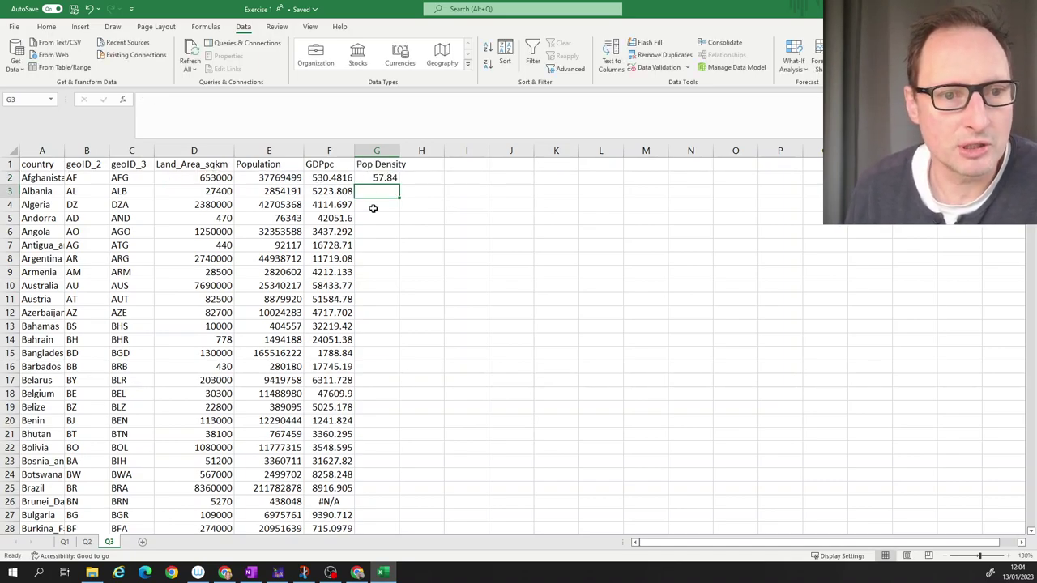
pyautogui.click(47, 176)
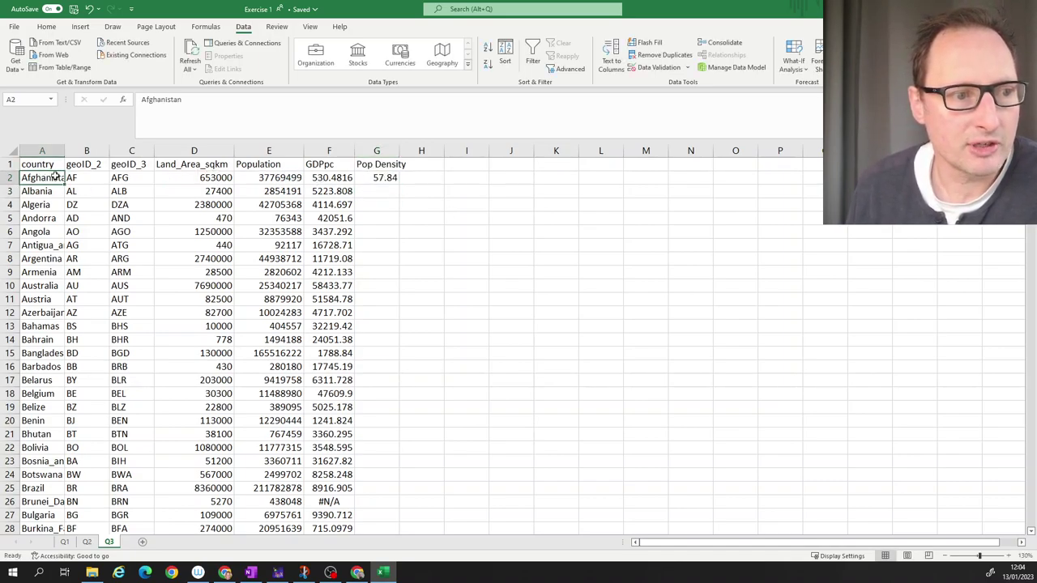
pyautogui.click(366, 178)
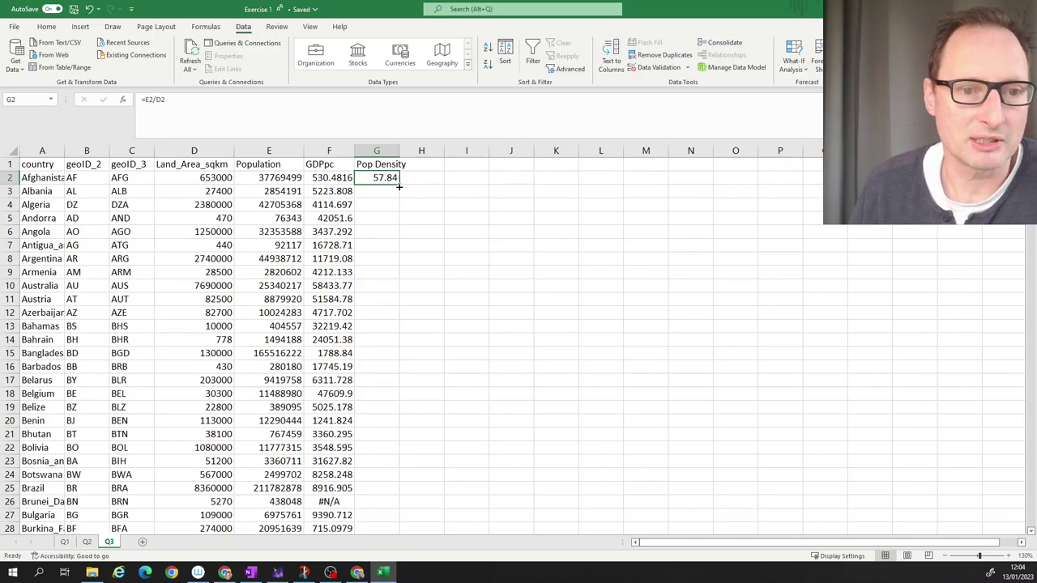
# Fill the Pop Density formula down column G and check values like Argentina 16.401 and Bahrain 1920.55.
pyautogui.doubleClick(398, 187)
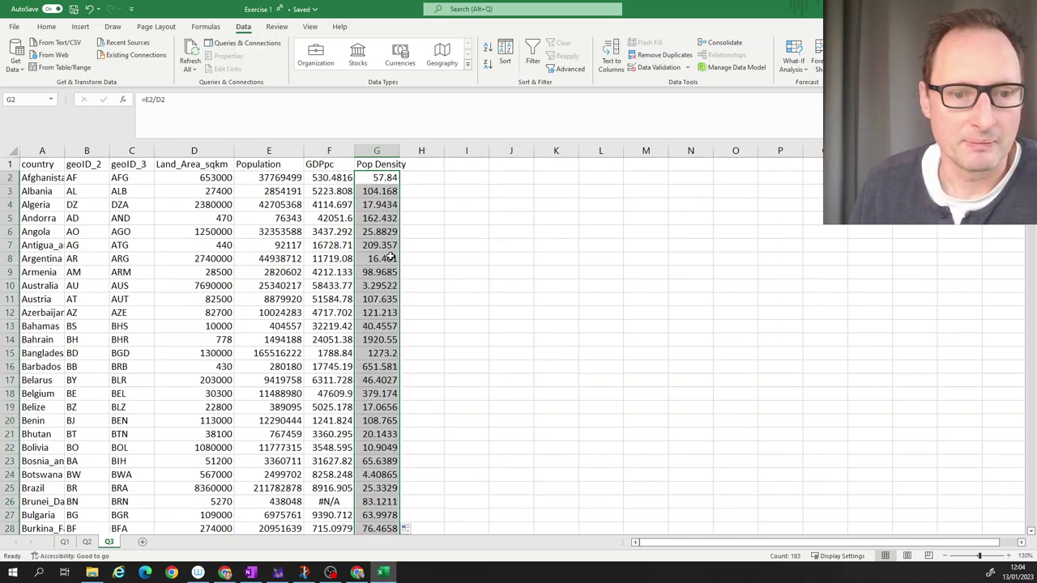
pyautogui.click(388, 327)
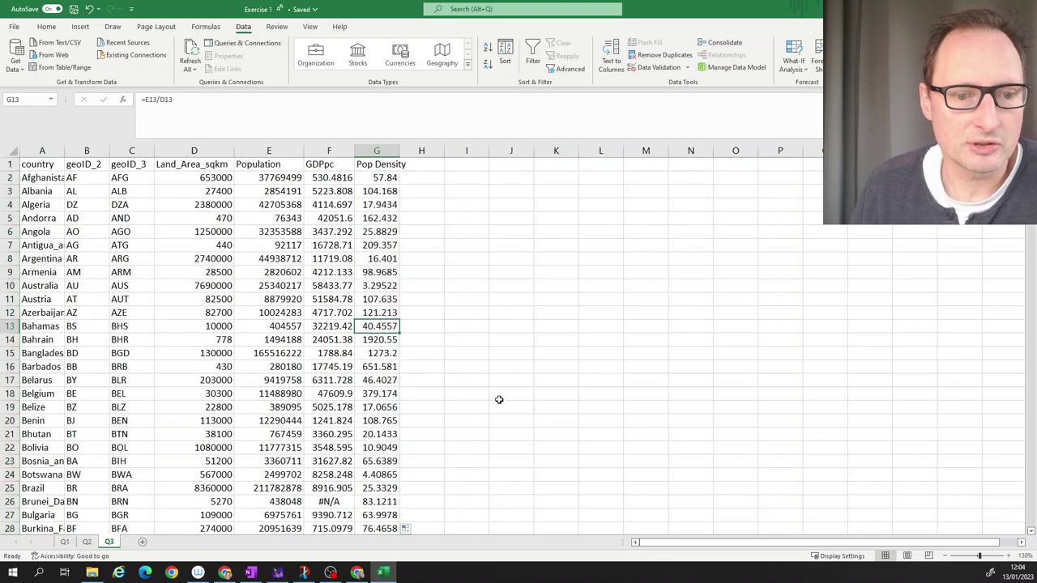
pyautogui.click(380, 341)
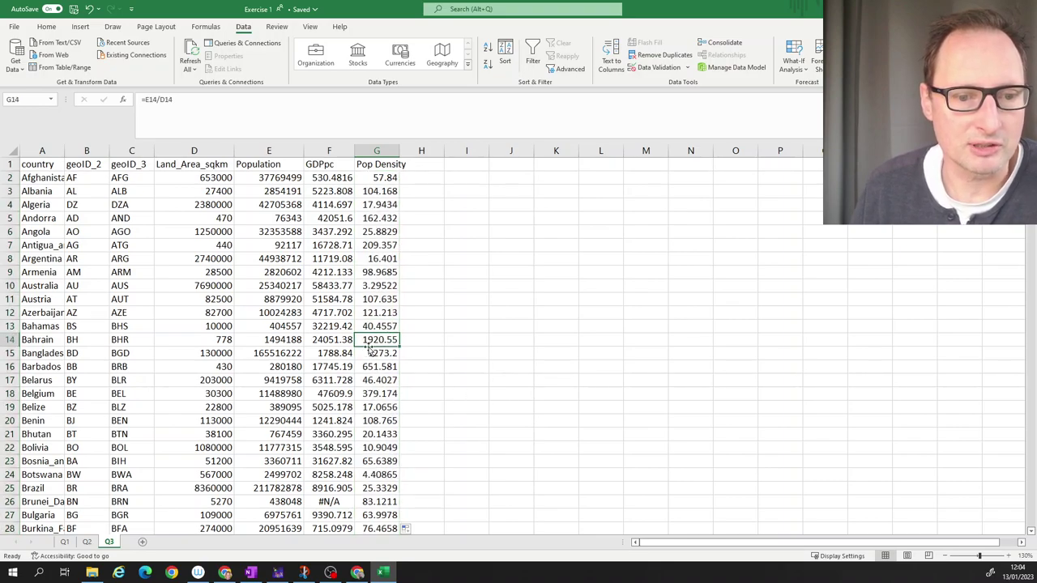
pyautogui.click(42, 341)
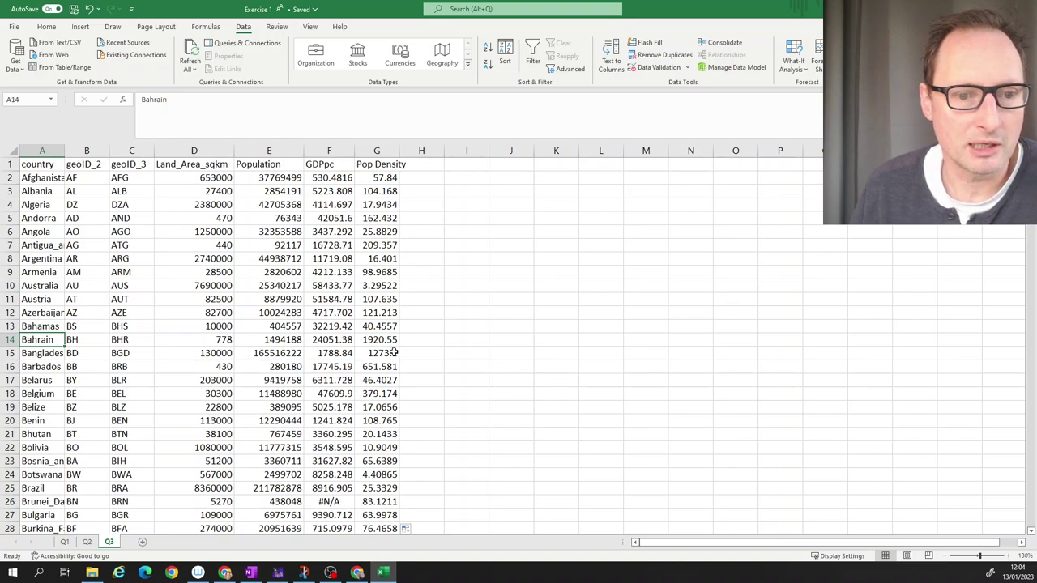
pyautogui.click(376, 341)
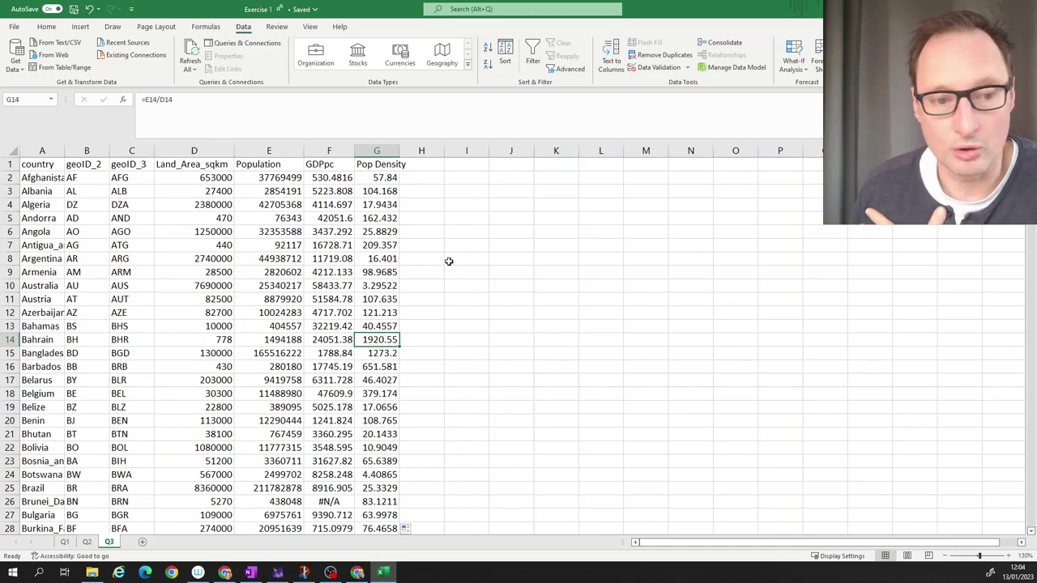
pyautogui.click(396, 258)
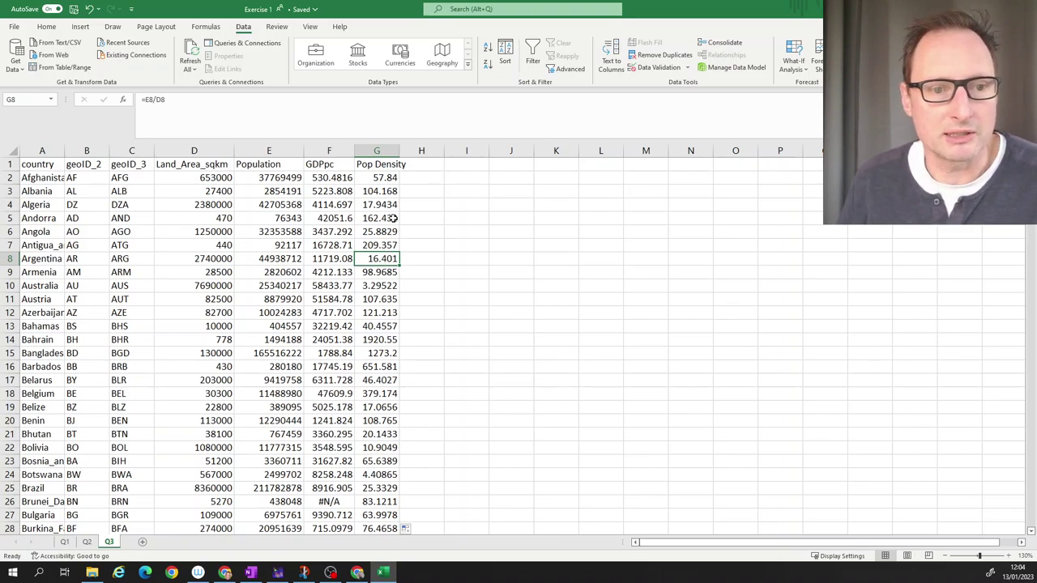
pyautogui.click(484, 222)
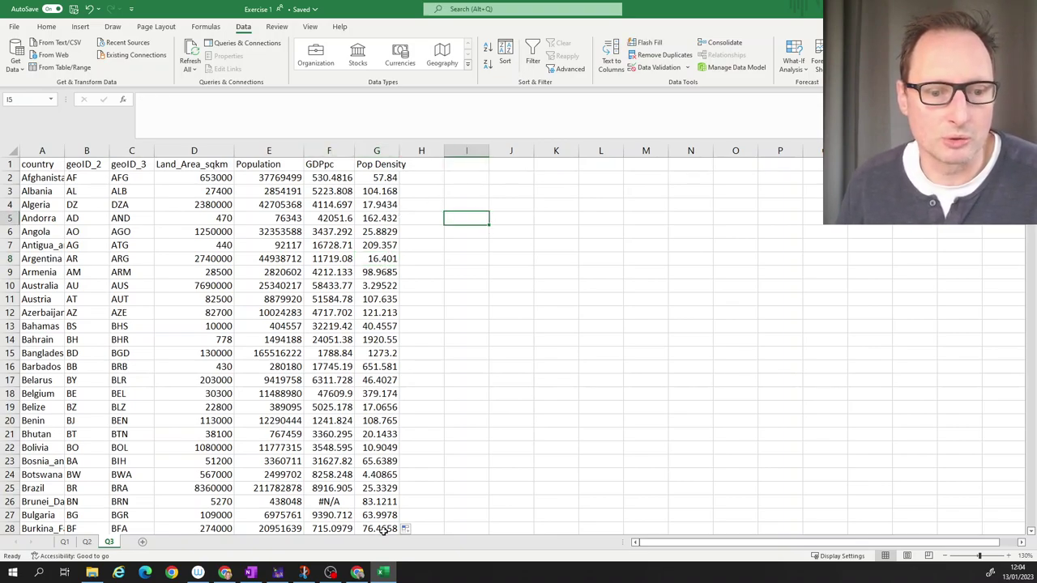
pyautogui.click(43, 151)
# Sort columns A:G by Pop Density, smallest to largest.
pyautogui.moveTo(43, 151); pyautogui.dragTo(389, 152)
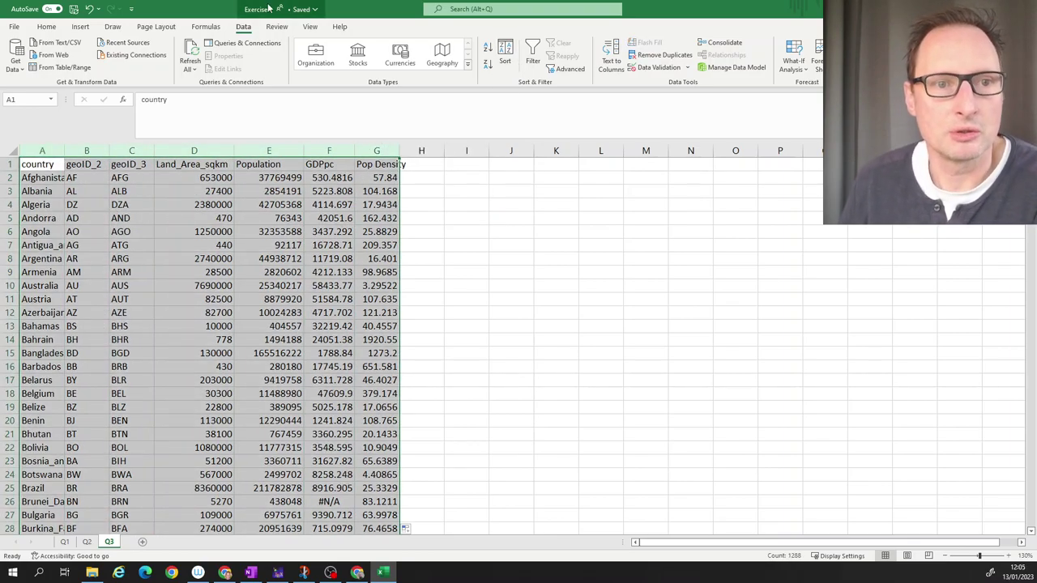
pyautogui.click(504, 56)
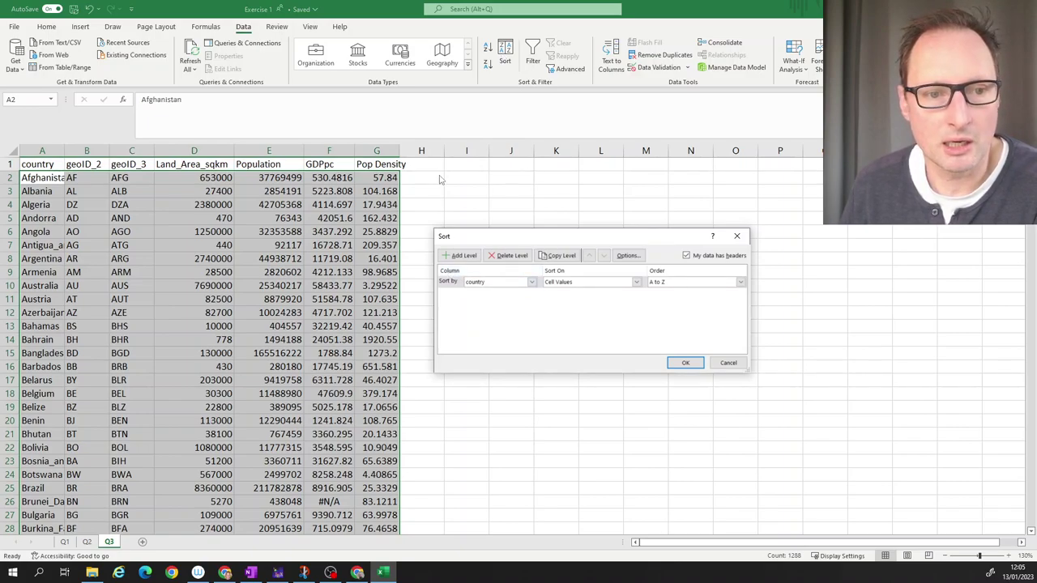
pyautogui.click(530, 283)
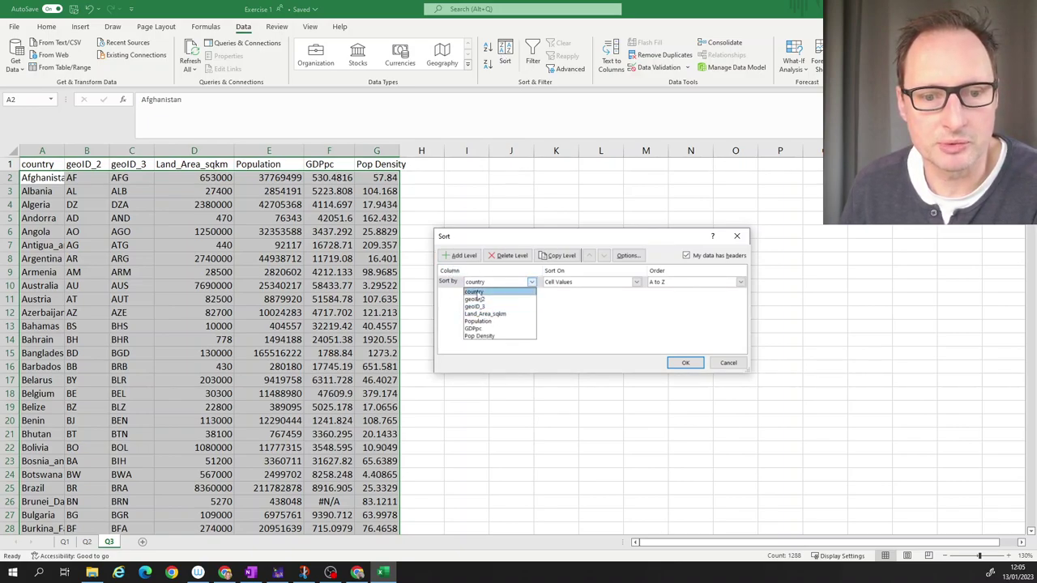
pyautogui.click(480, 336)
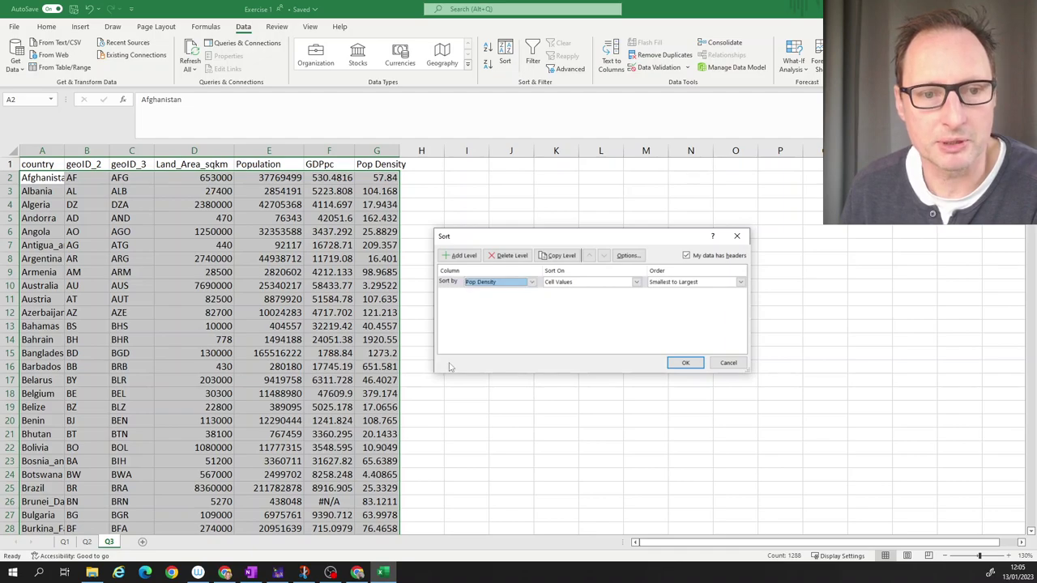
pyautogui.click(671, 283)
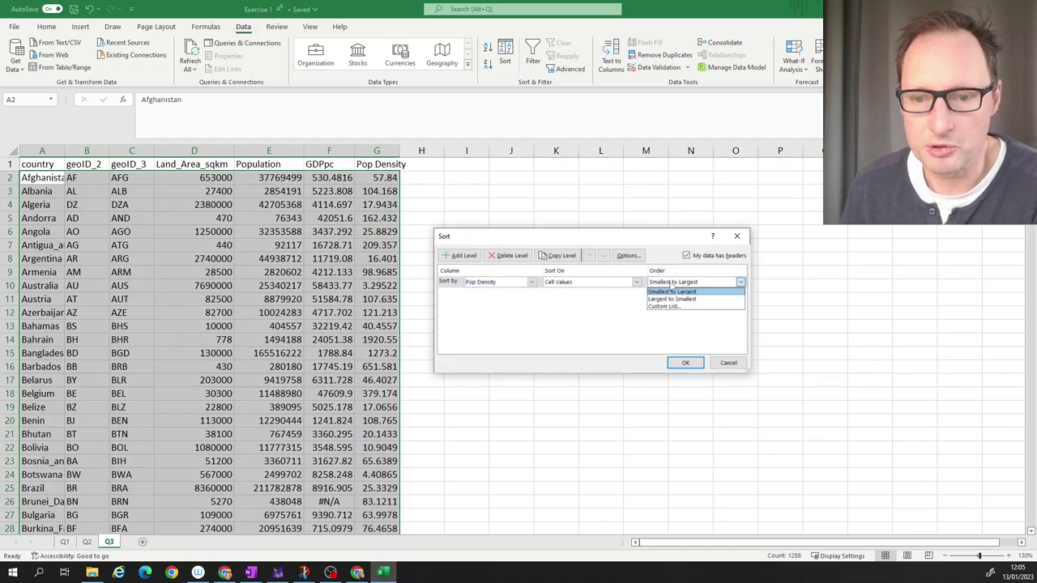
pyautogui.click(671, 299)
pyautogui.click(671, 284)
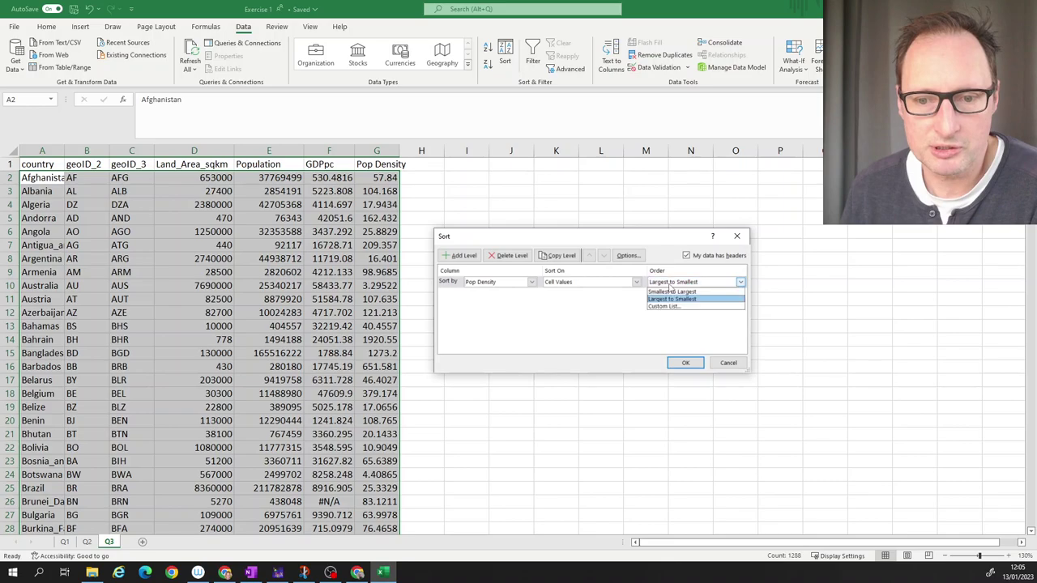
pyautogui.click(671, 290)
pyautogui.click(681, 363)
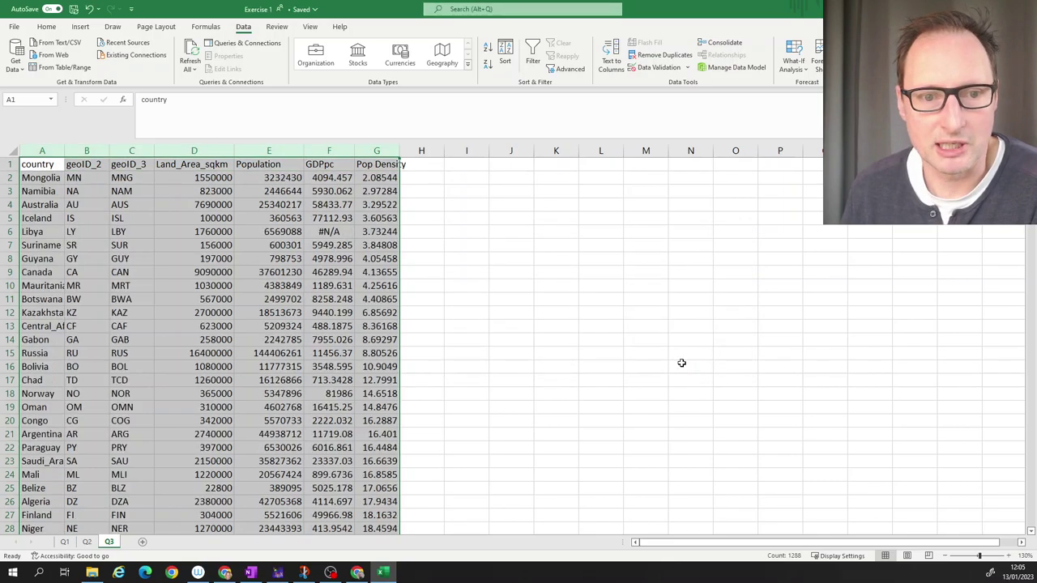
pyautogui.click(437, 207)
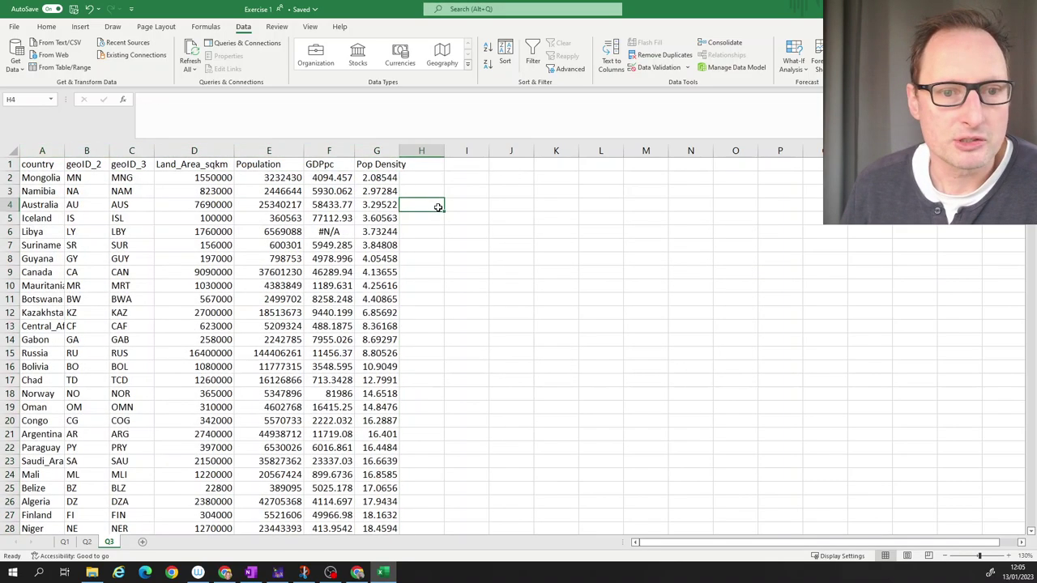
pyautogui.click(251, 215)
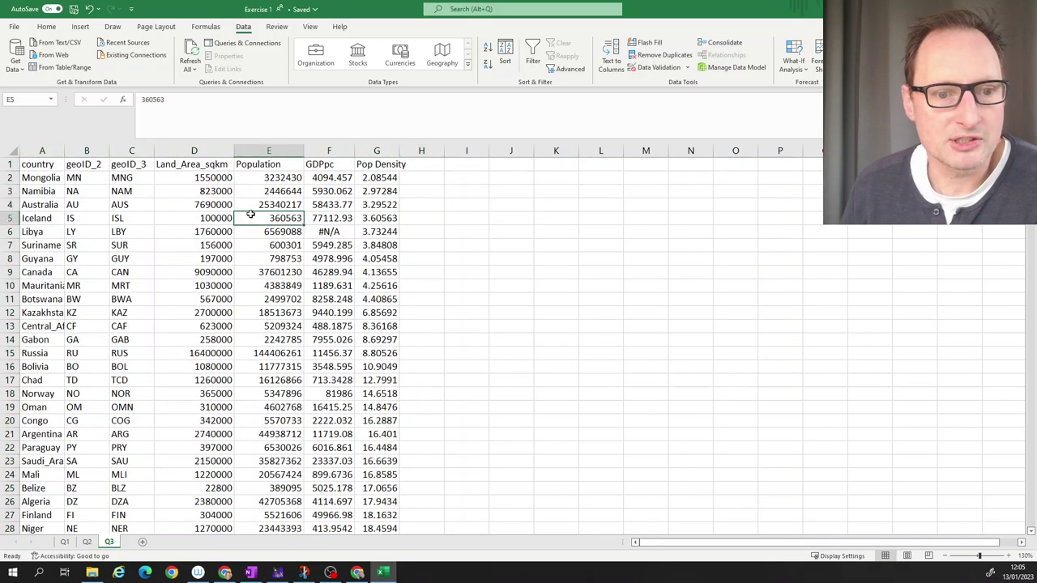
pyautogui.click(44, 177)
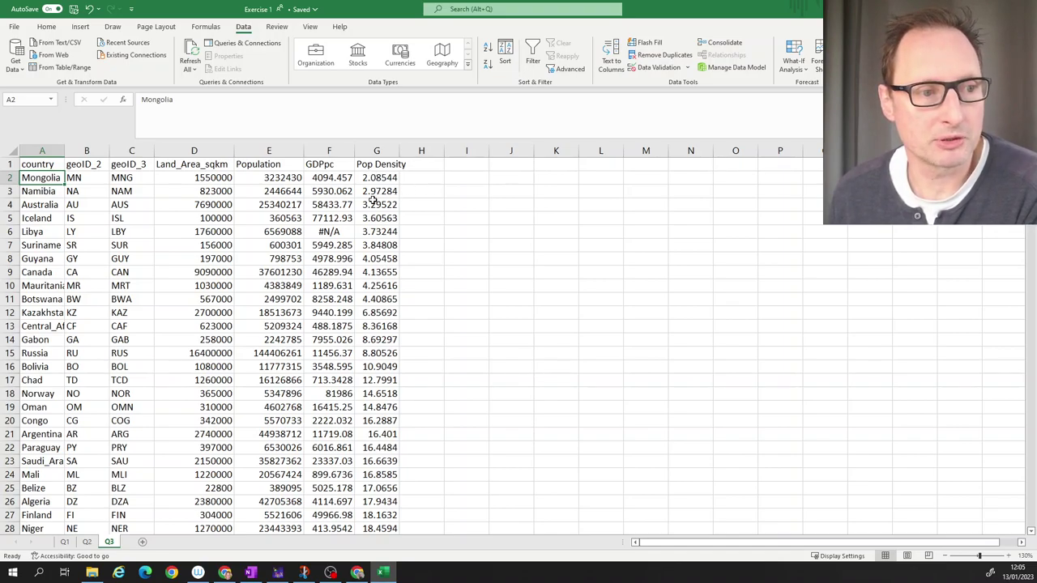
pyautogui.click(268, 177)
pyautogui.click(381, 180)
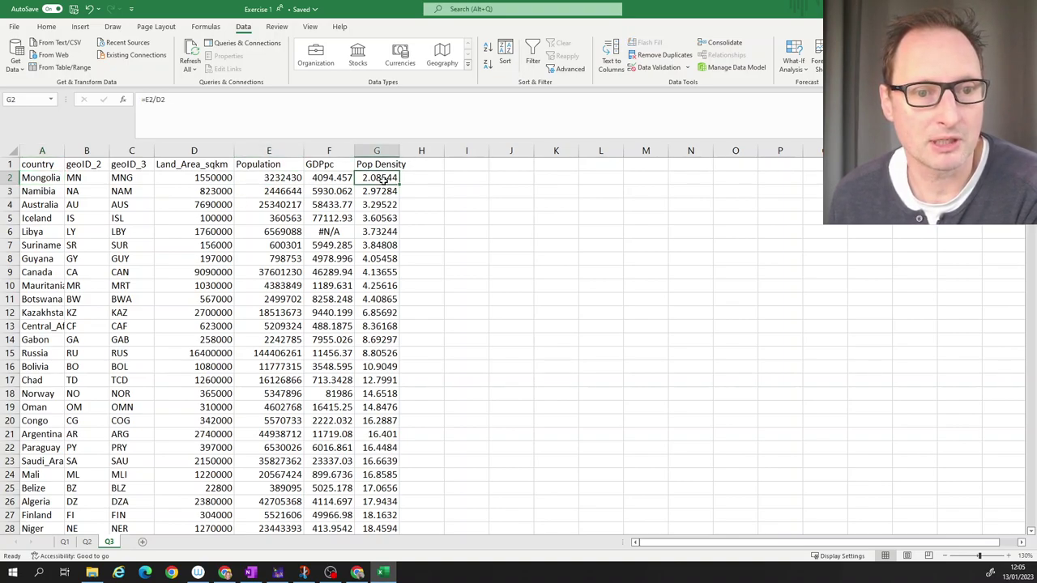
pyautogui.click(47, 194)
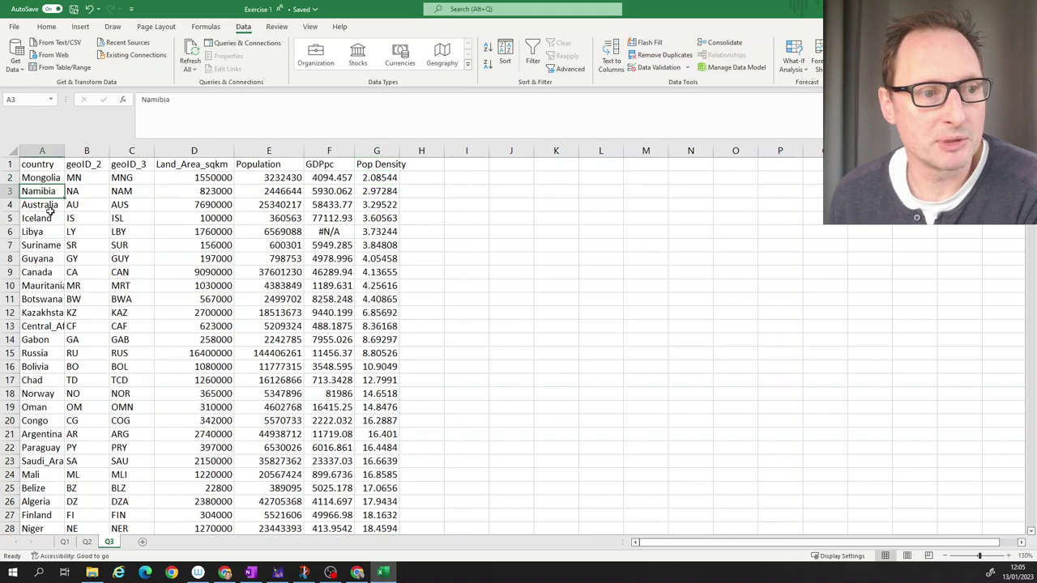
pyautogui.click(47, 206)
pyautogui.click(46, 221)
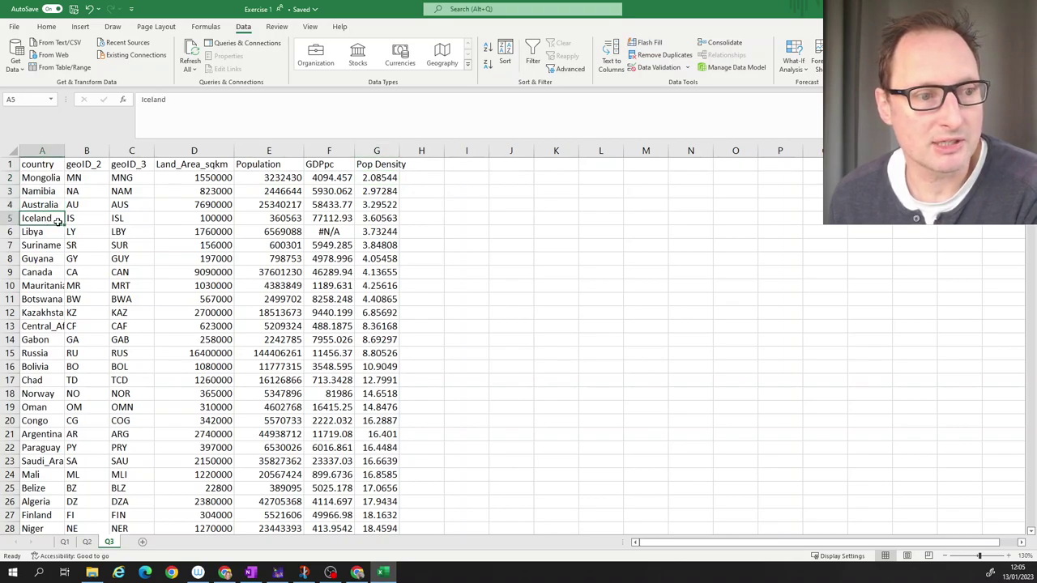
pyautogui.click(45, 233)
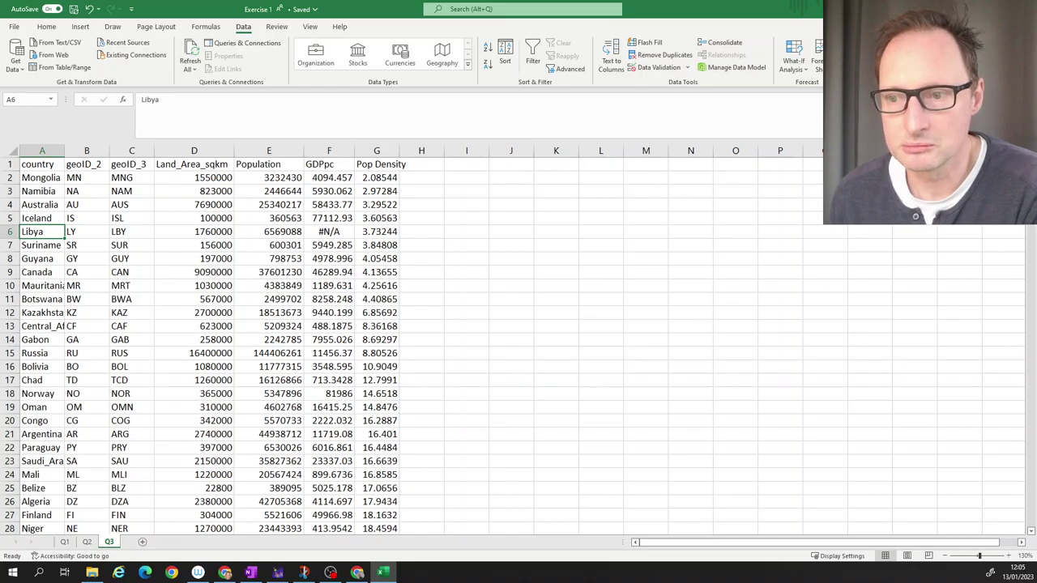
# Inspect the densest countries at the table's end, from Bangladesh up to Singapore at 8044.53.
pyautogui.moveTo(1029, 199); pyautogui.dragTo(1028, 506)
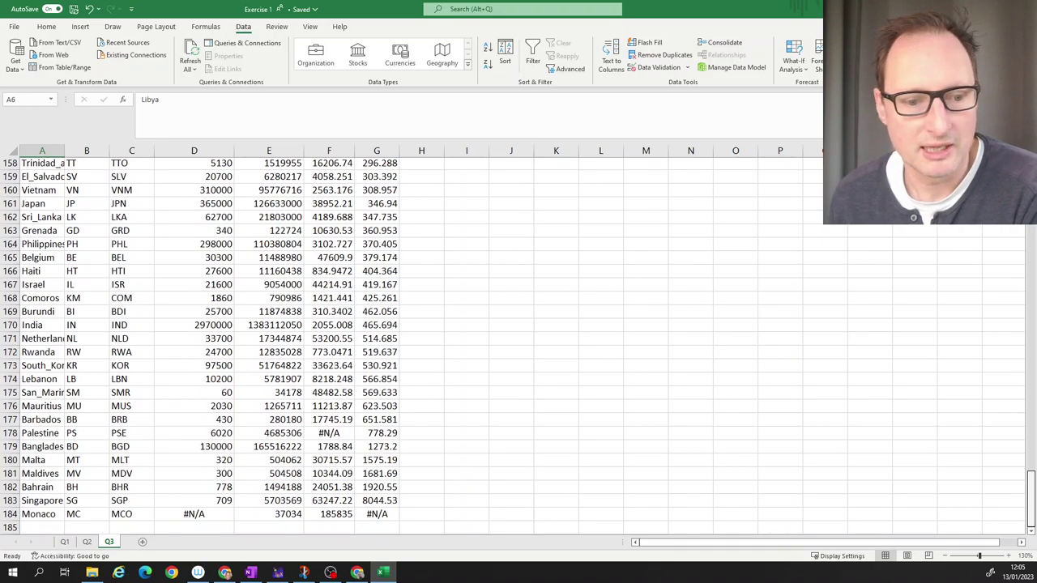
pyautogui.click(42, 501)
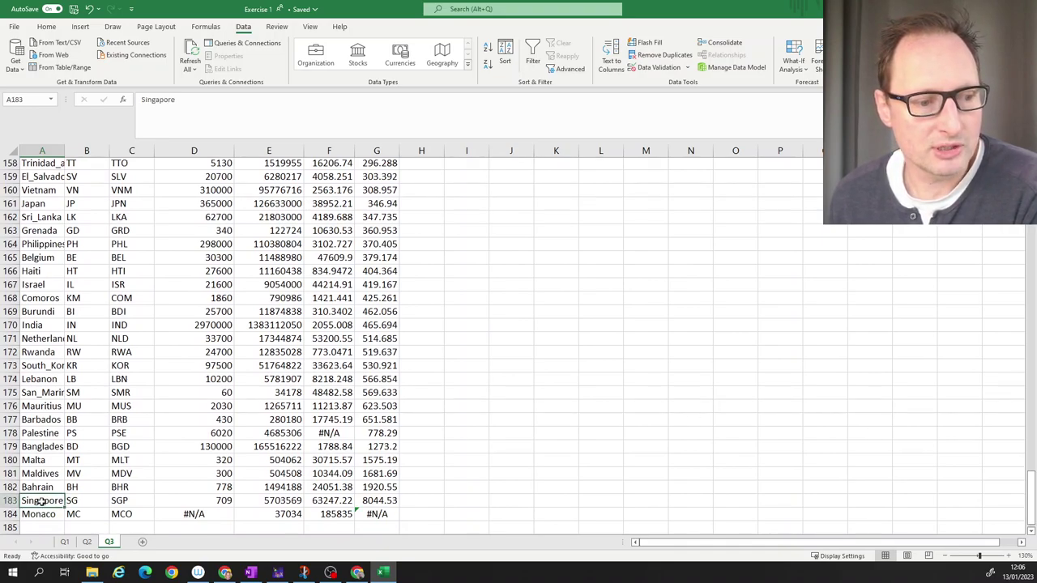
pyautogui.click(37, 487)
pyautogui.click(36, 473)
pyautogui.click(32, 460)
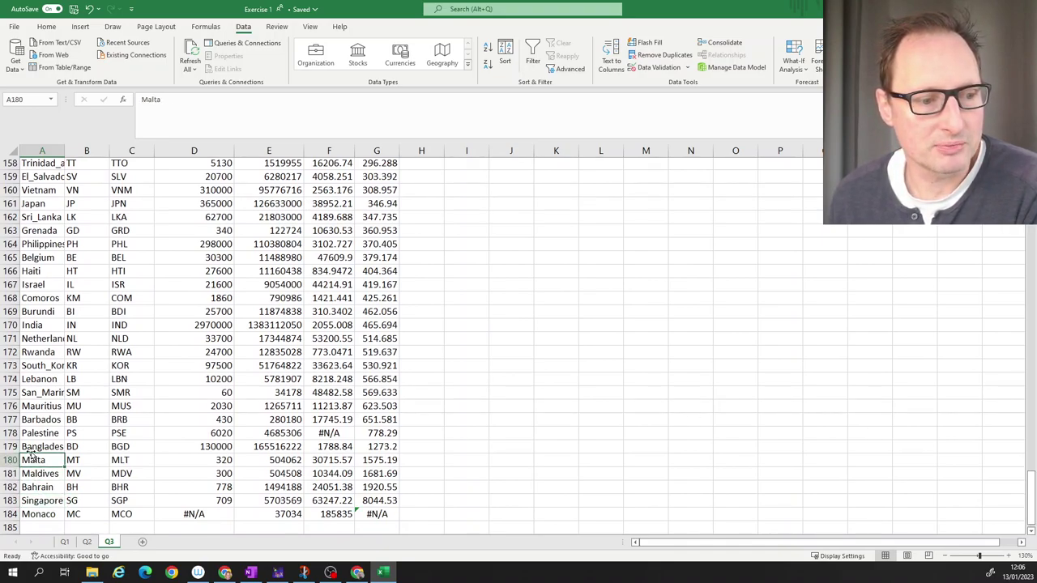
pyautogui.click(37, 448)
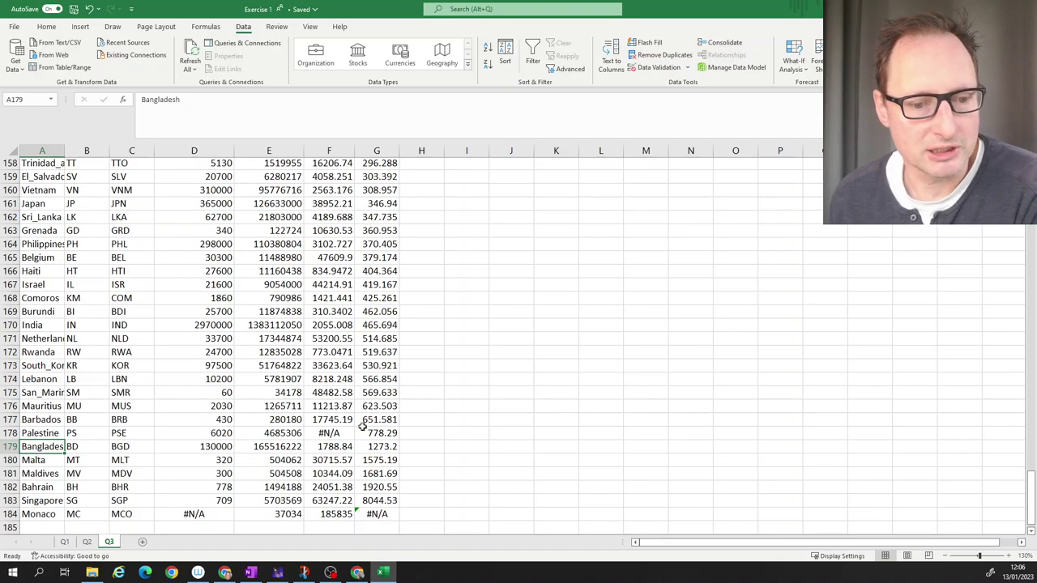
pyautogui.click(10, 487)
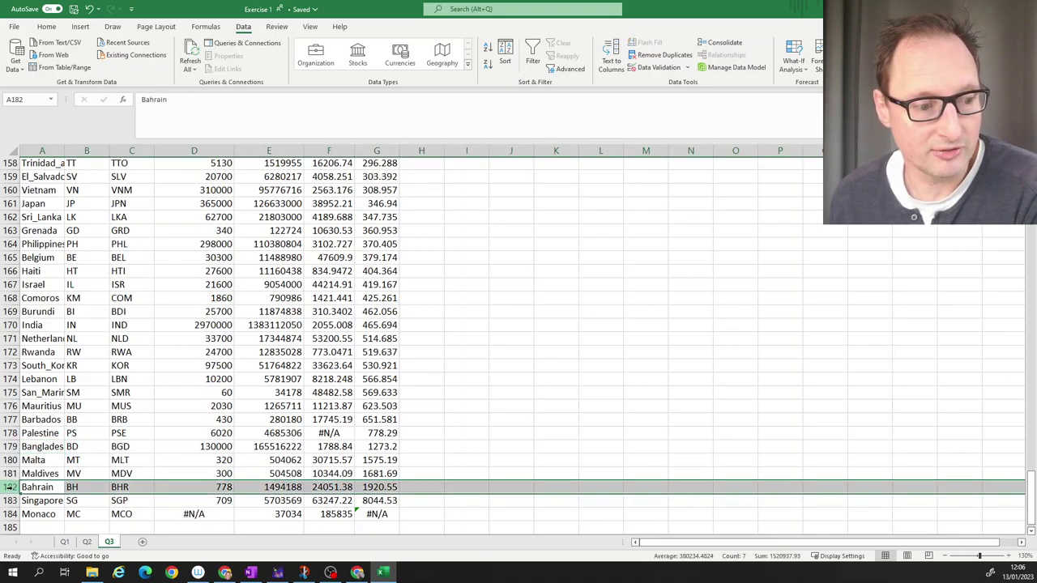
pyautogui.click(384, 487)
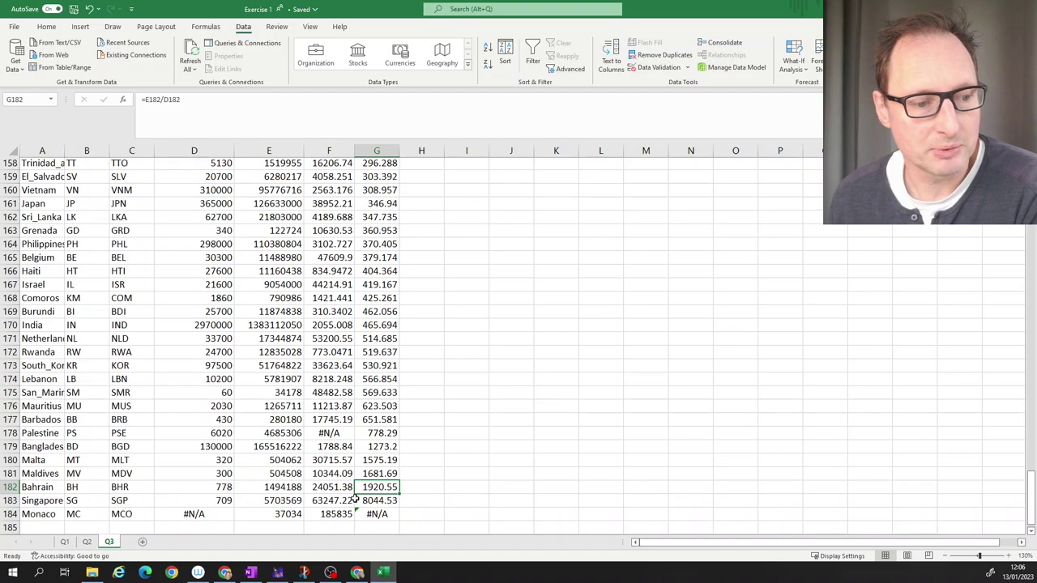
pyautogui.click(384, 501)
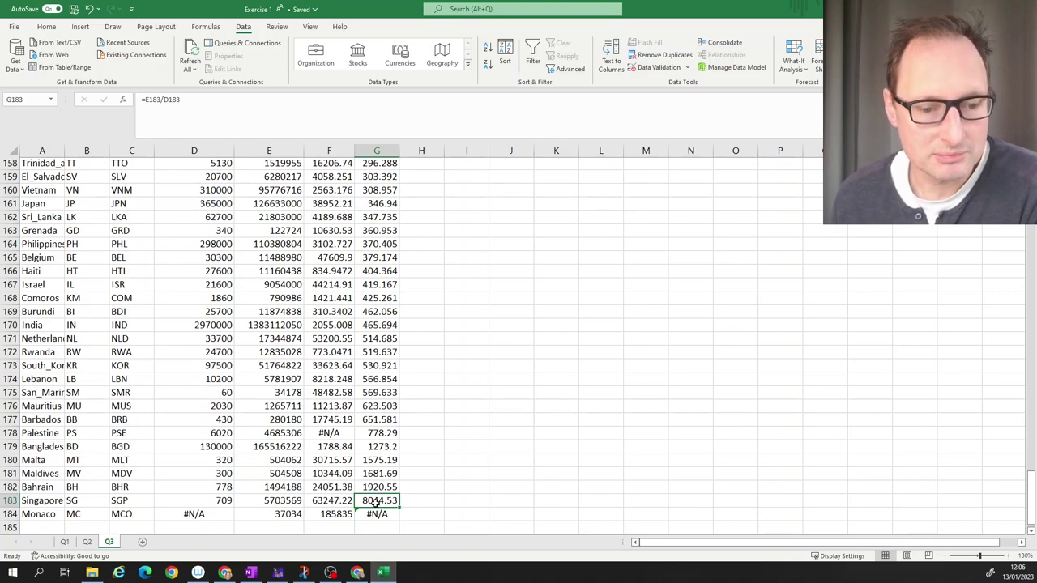
pyautogui.click(376, 490)
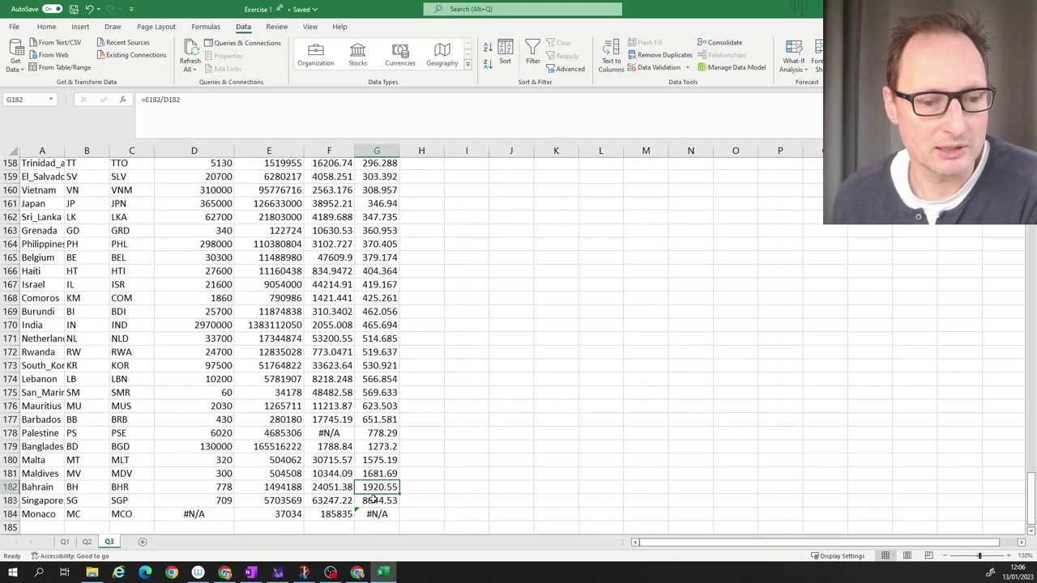
pyautogui.click(371, 500)
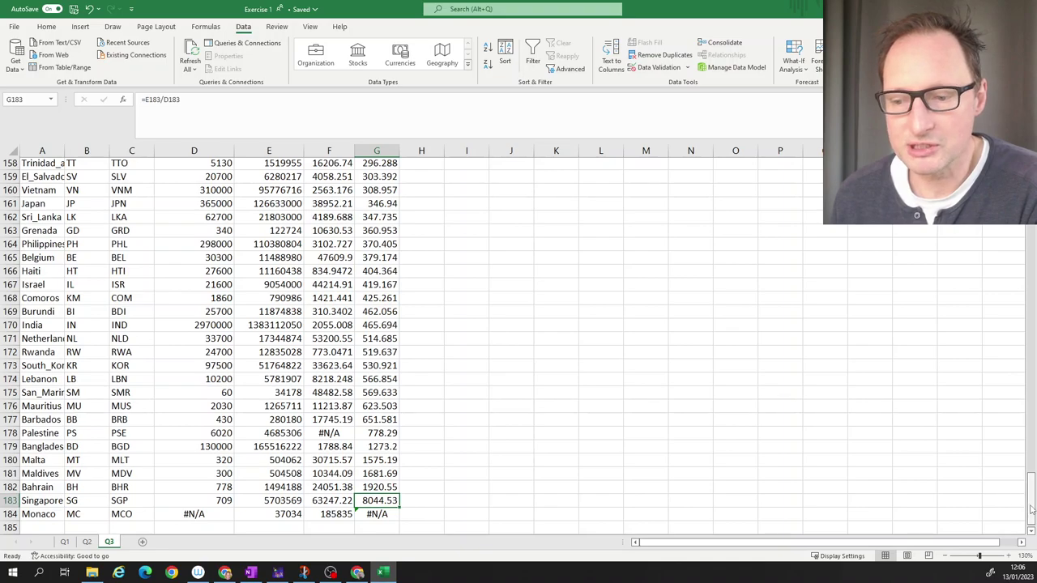
pyautogui.moveTo(1031, 509); pyautogui.dragTo(1031, 166)
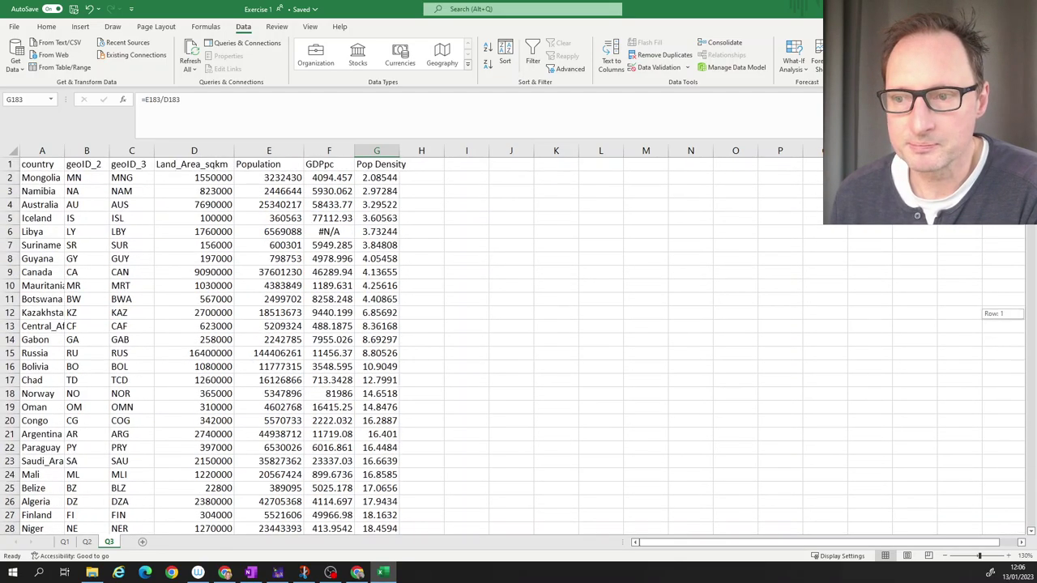
pyautogui.click(572, 284)
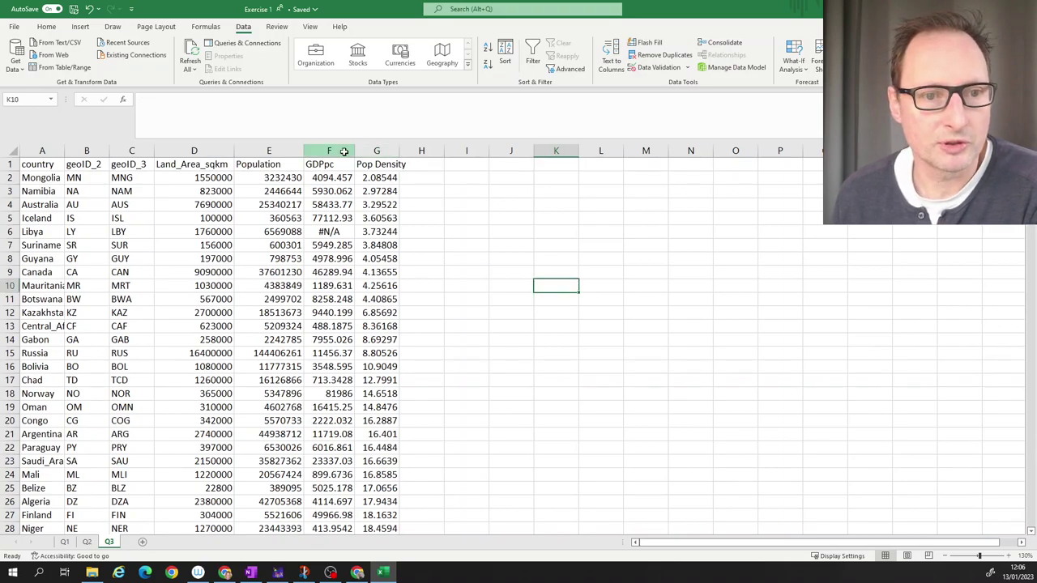
pyautogui.moveTo(329, 150); pyautogui.dragTo(377, 151)
pyautogui.click(426, 234)
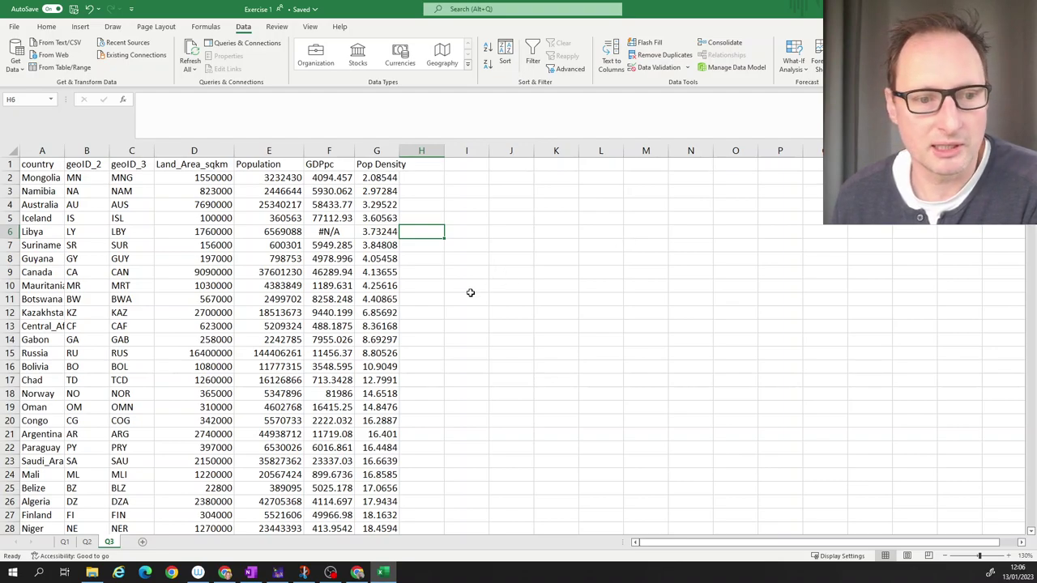
pyautogui.click(484, 202)
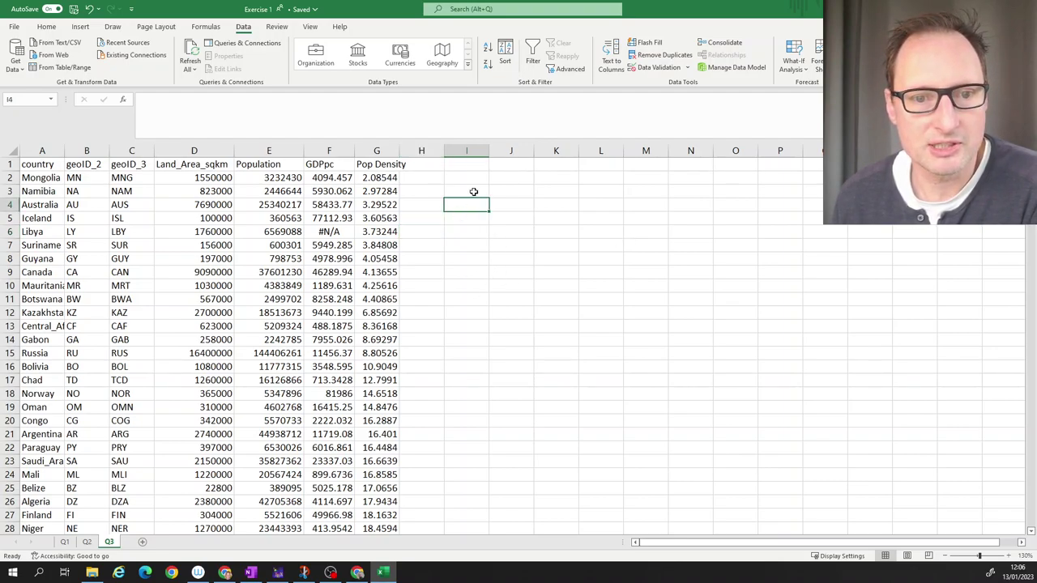
pyautogui.click(474, 192)
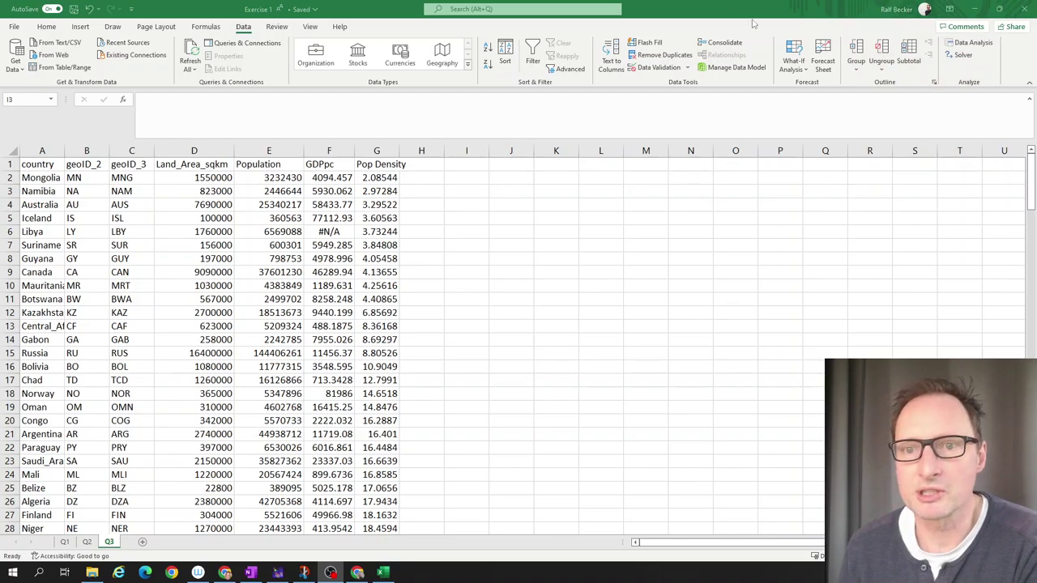
pyautogui.click(246, 34)
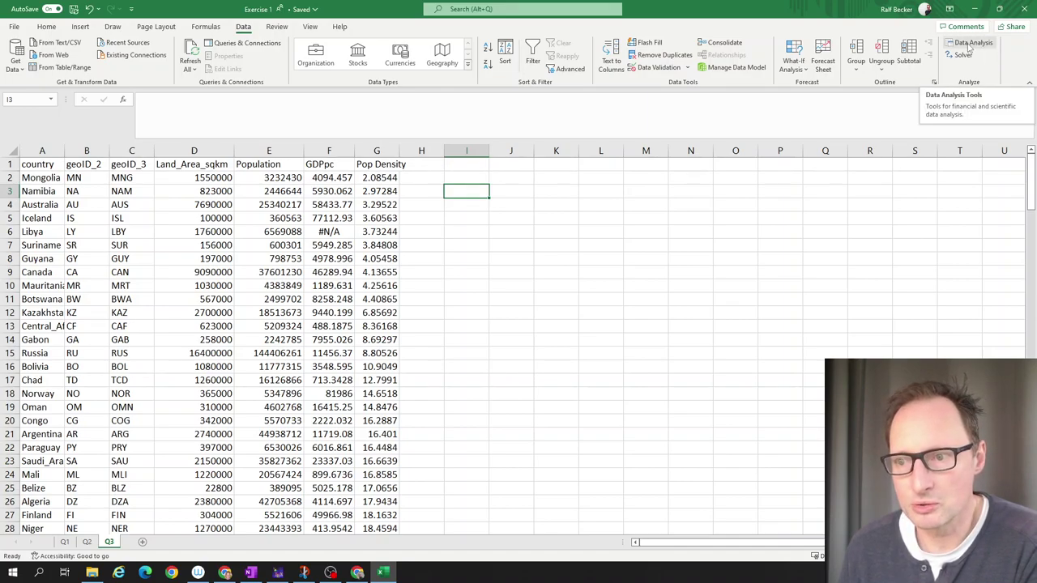
pyautogui.click(780, 218)
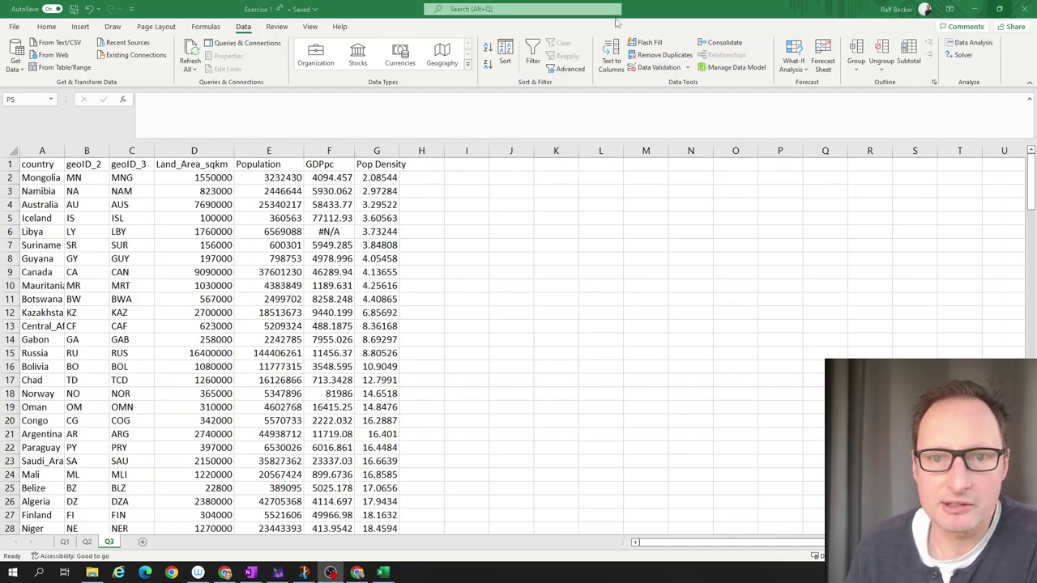
pyautogui.click(14, 27)
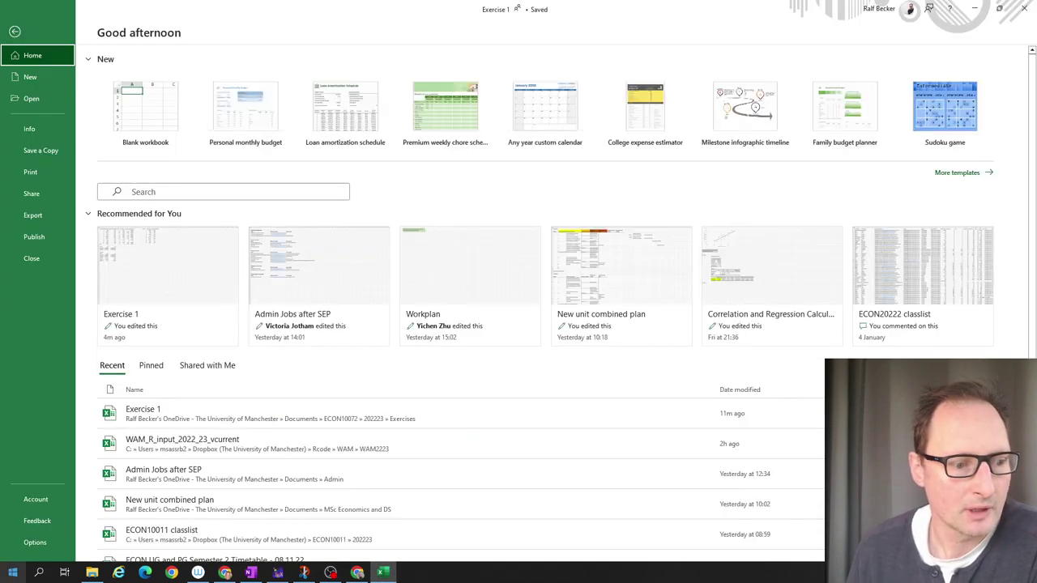
pyautogui.click(34, 542)
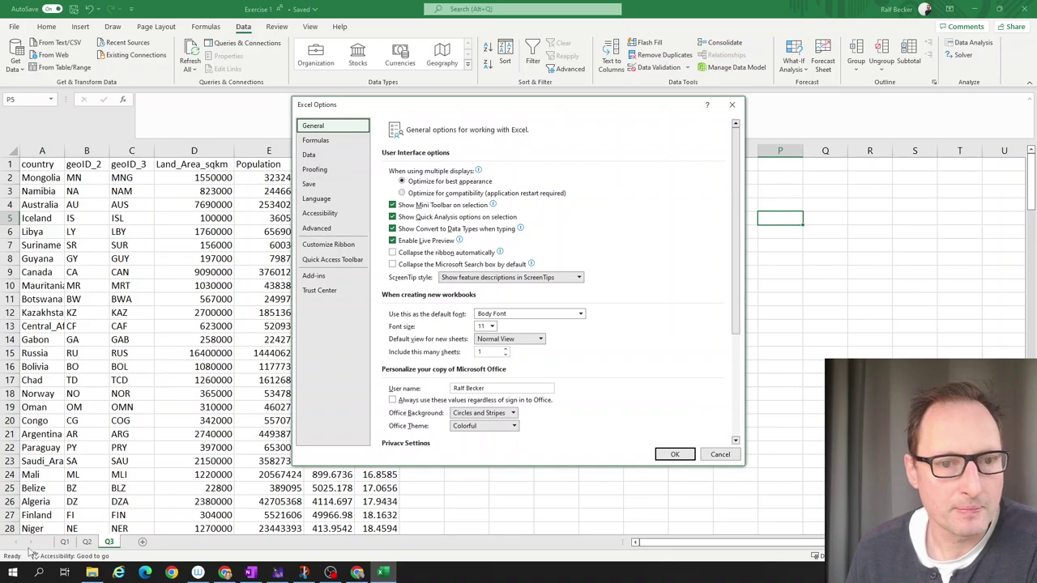
pyautogui.moveTo(325, 108); pyautogui.dragTo(298, 107)
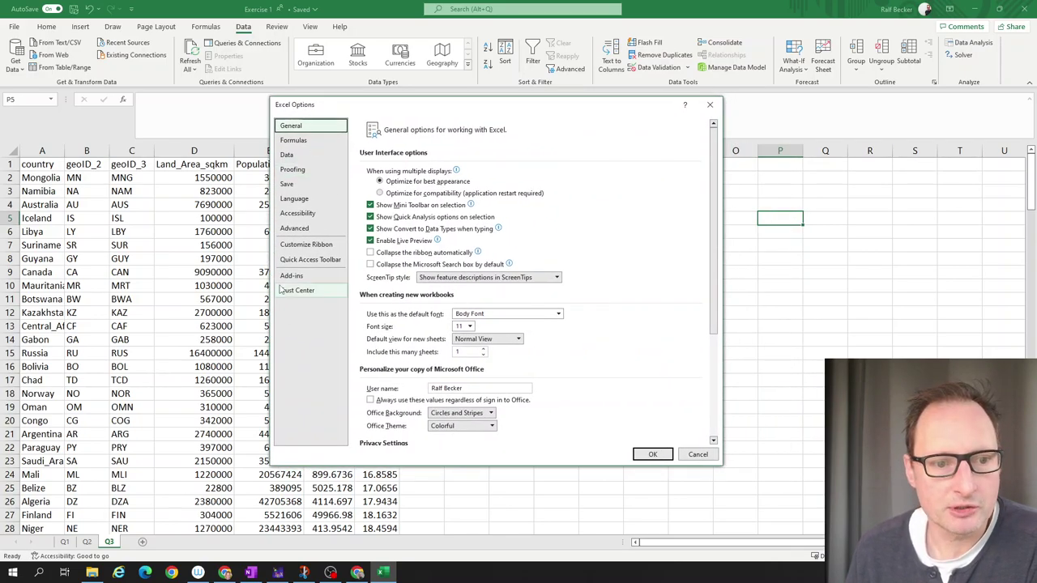
pyautogui.click(292, 278)
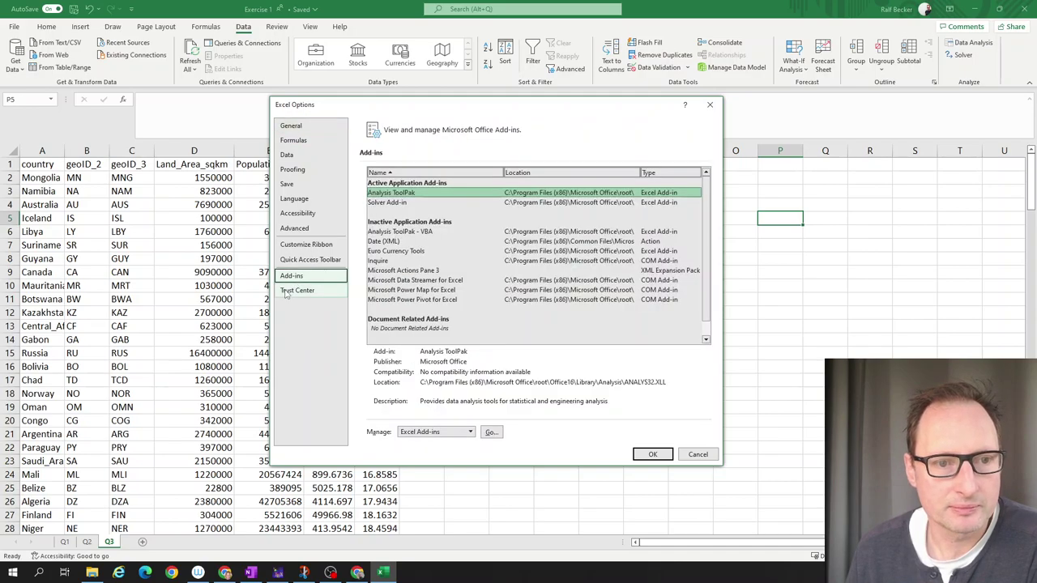
pyautogui.click(400, 196)
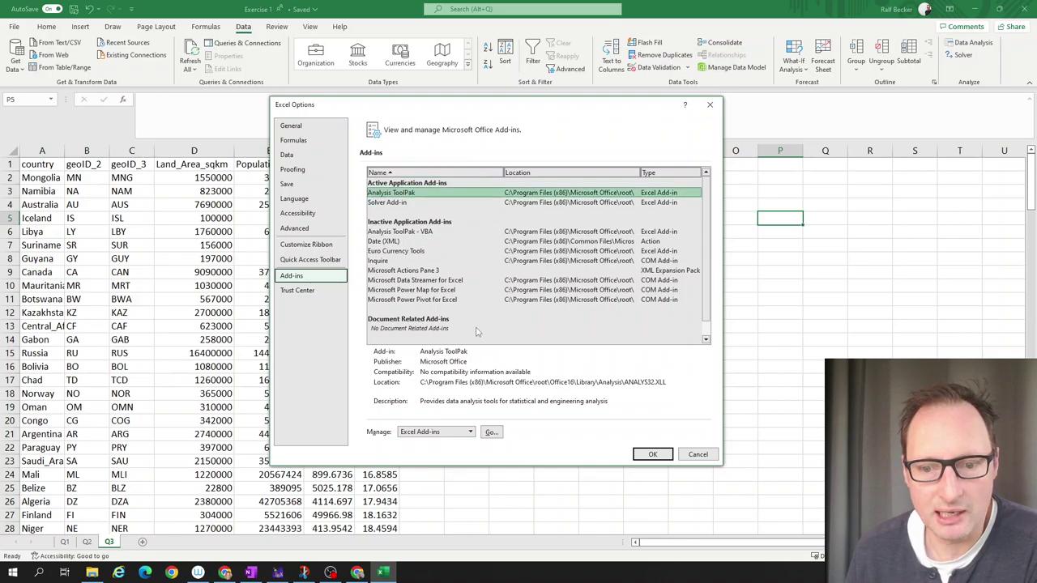
pyautogui.click(430, 435)
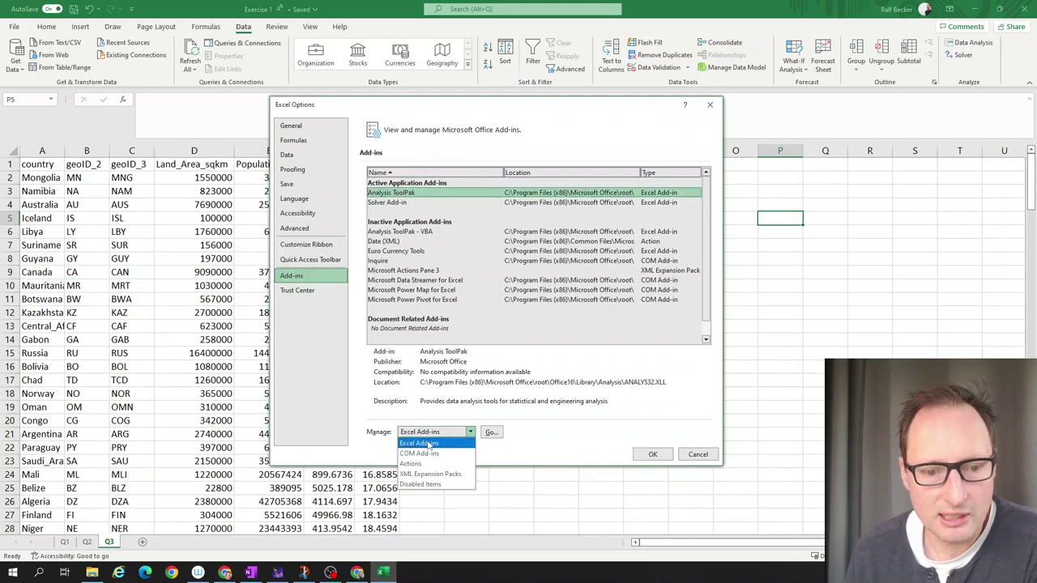
pyautogui.click(429, 445)
pyautogui.click(491, 432)
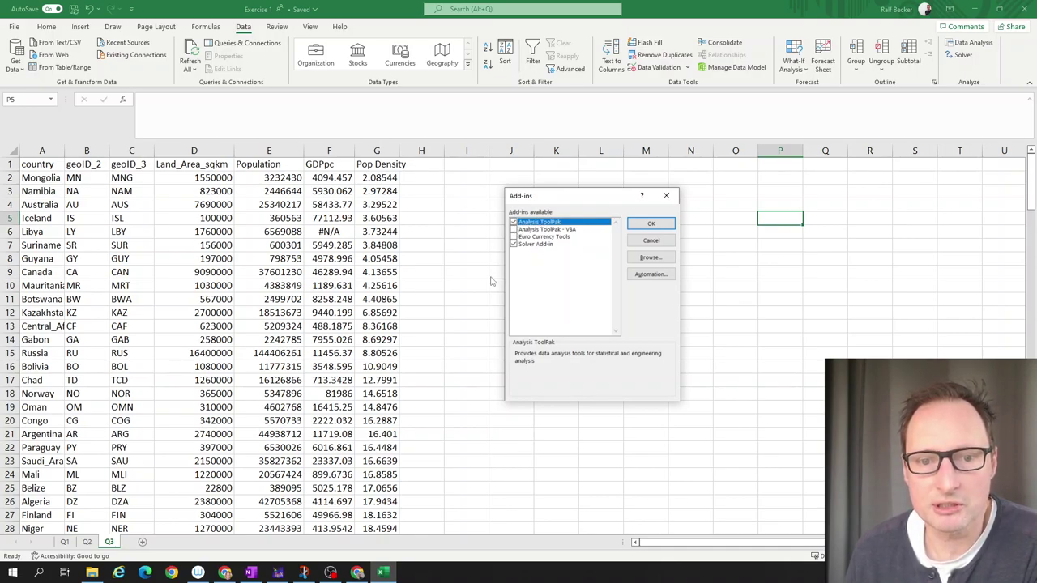
pyautogui.click(648, 225)
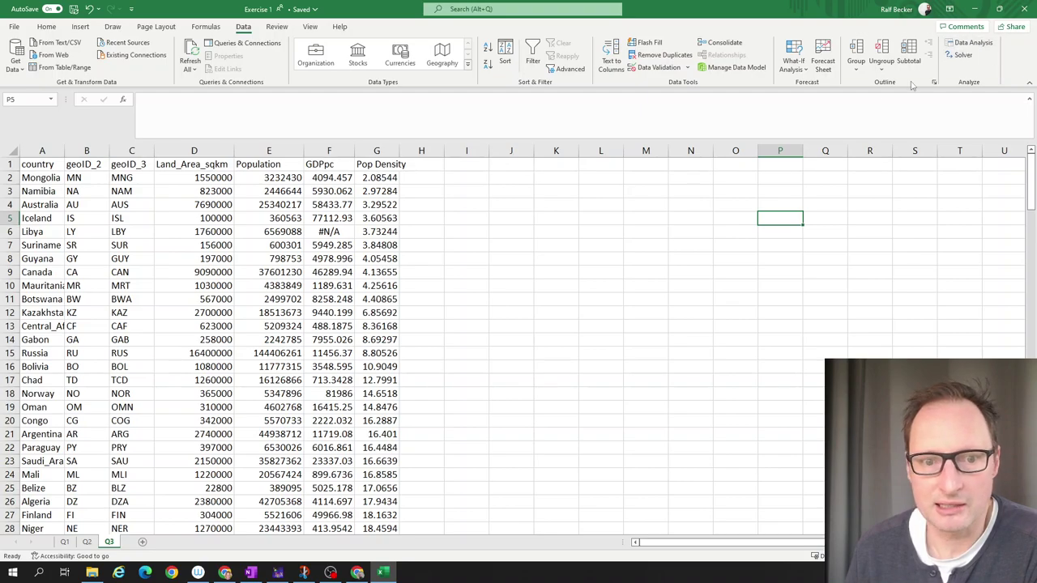
pyautogui.click(499, 259)
pyautogui.click(497, 218)
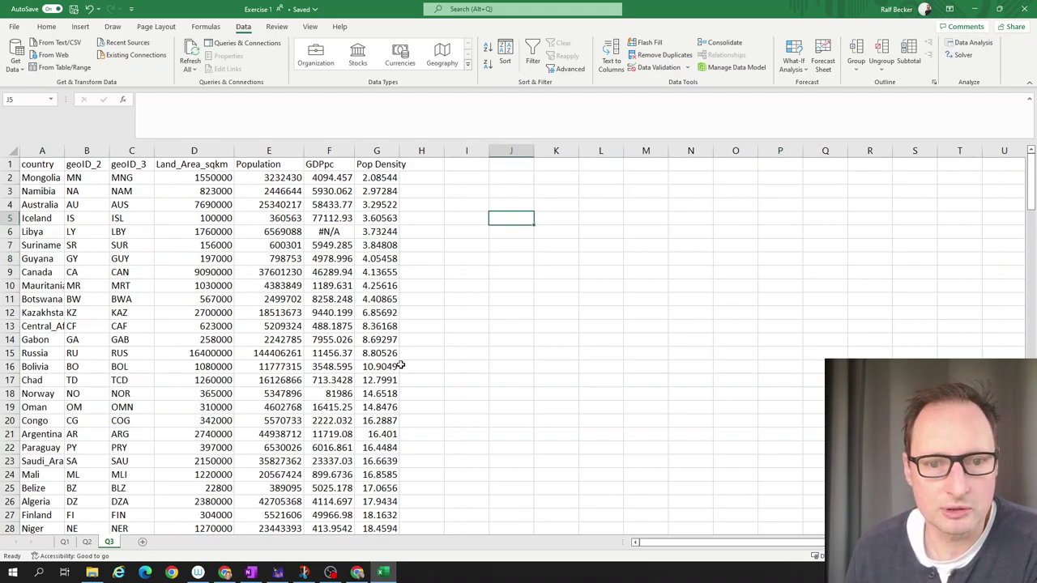
pyautogui.click(469, 210)
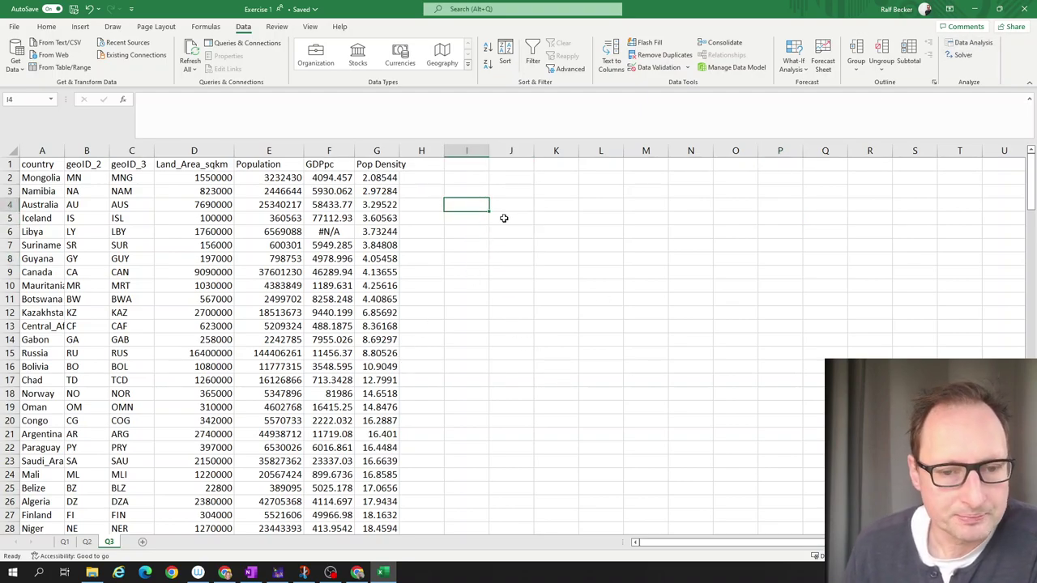
pyautogui.click(319, 154)
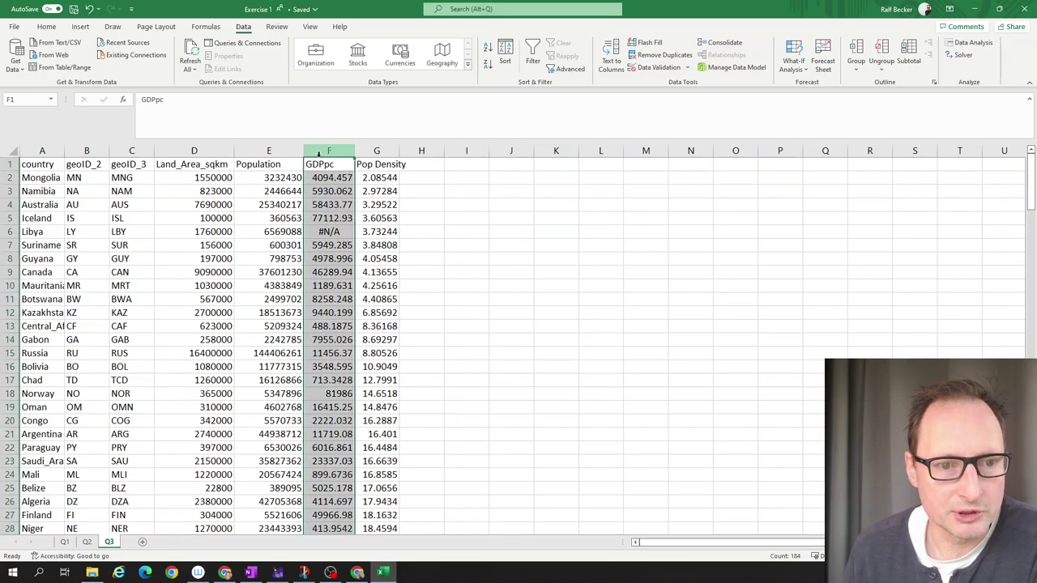
pyautogui.scroll(-14, 326, 232)
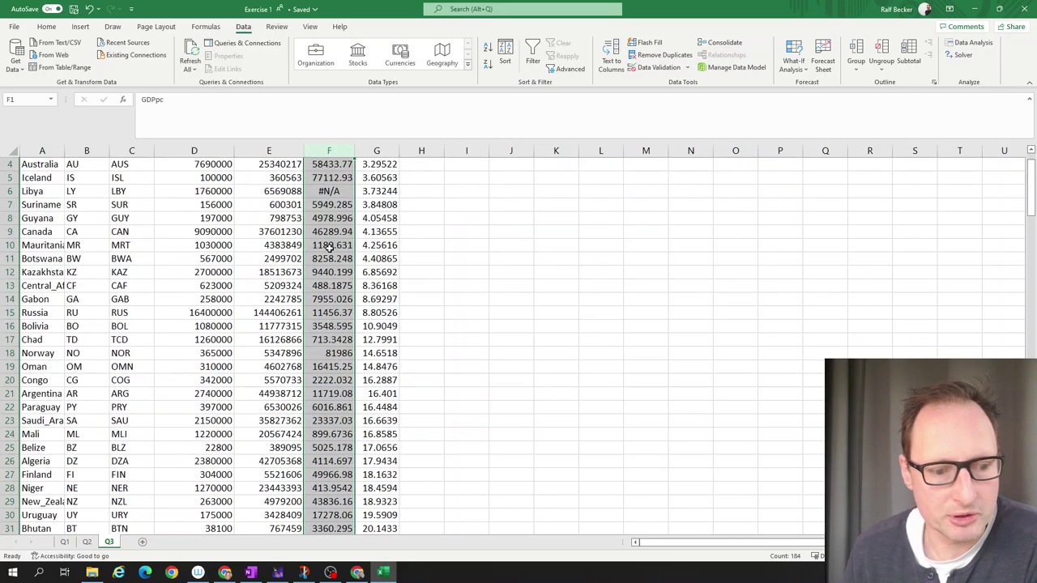
pyautogui.scroll(-20, 366, 366)
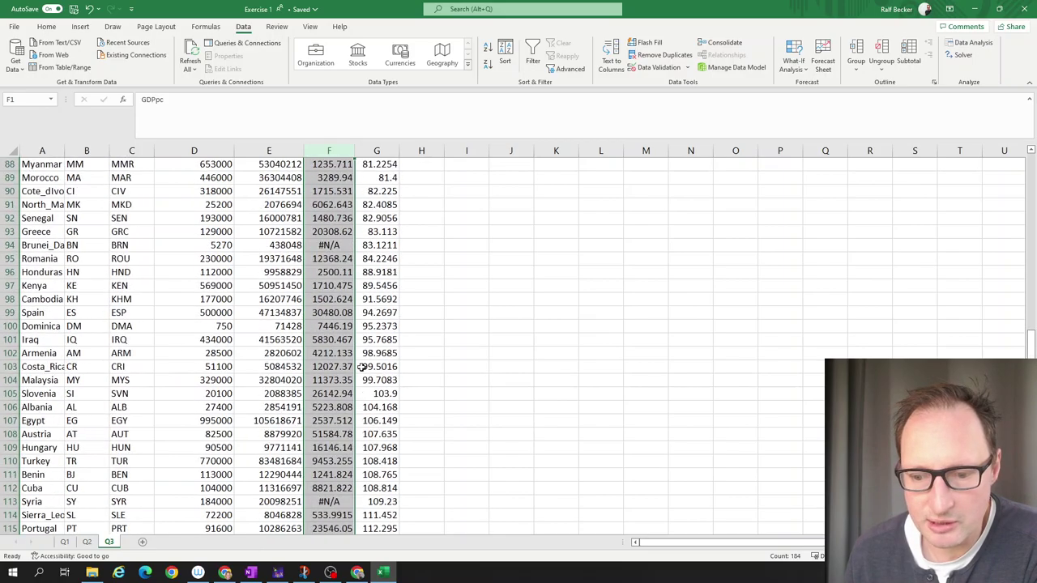
pyautogui.scroll(-6, 358, 368)
pyautogui.scroll(2, 358, 369)
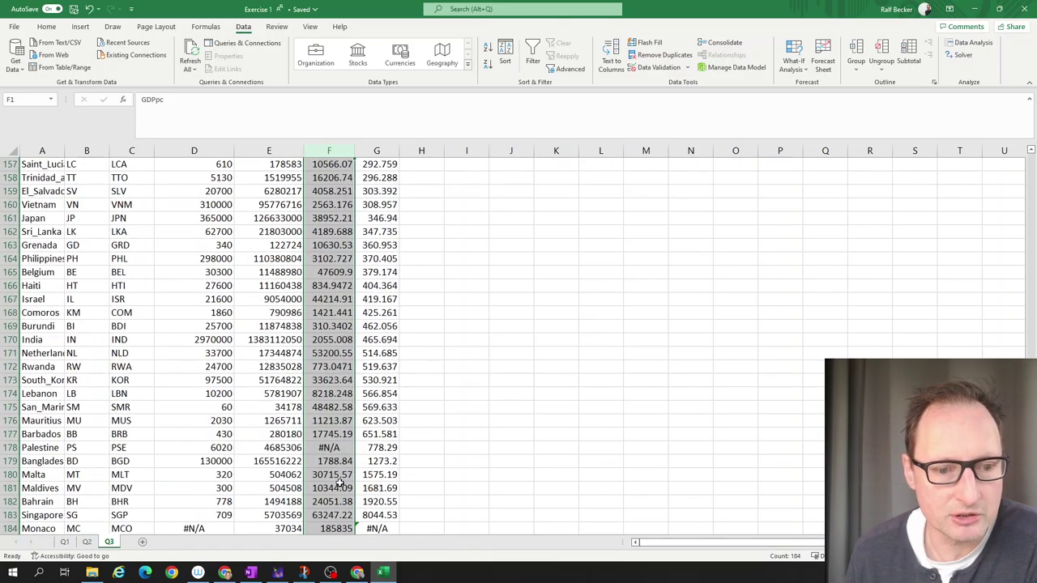
pyautogui.click(343, 445)
pyautogui.scroll(10, 338, 361)
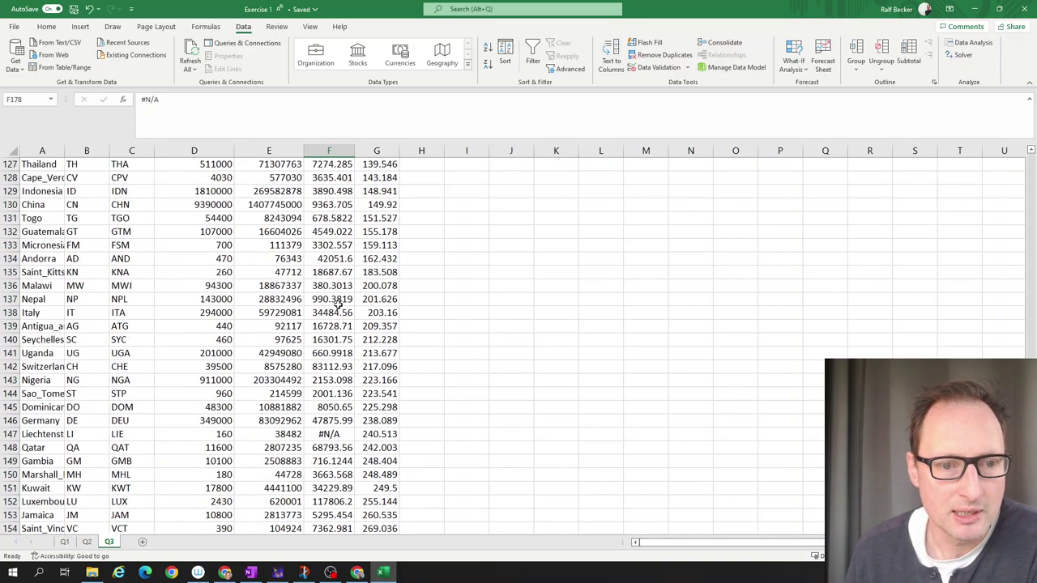
pyautogui.click(335, 436)
pyautogui.scroll(20, 595, 365)
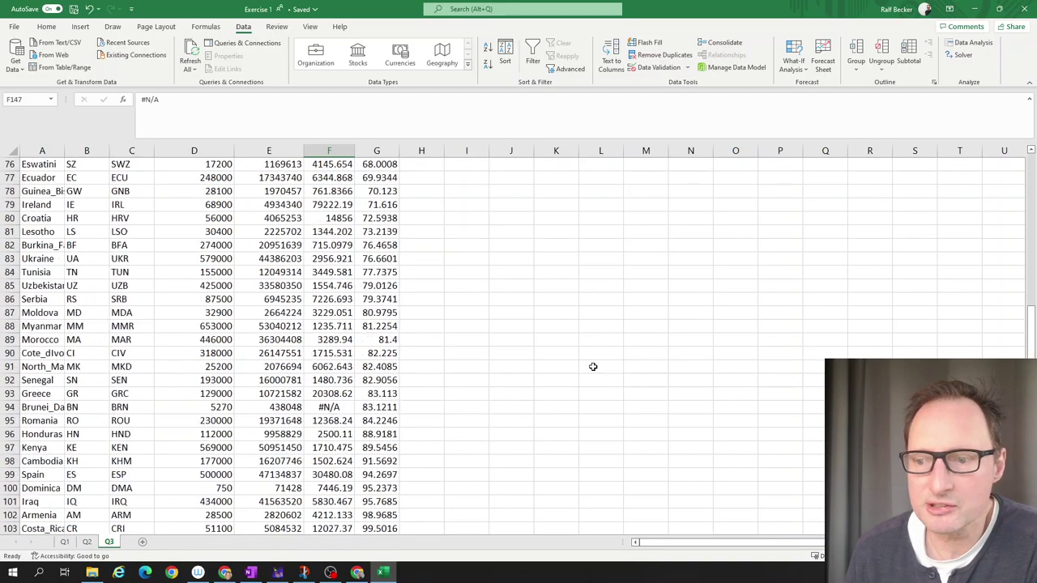
# From cell I3, choose Histogram in the Data Analysis tools and open its settings.
pyautogui.click(476, 196)
pyautogui.click(973, 43)
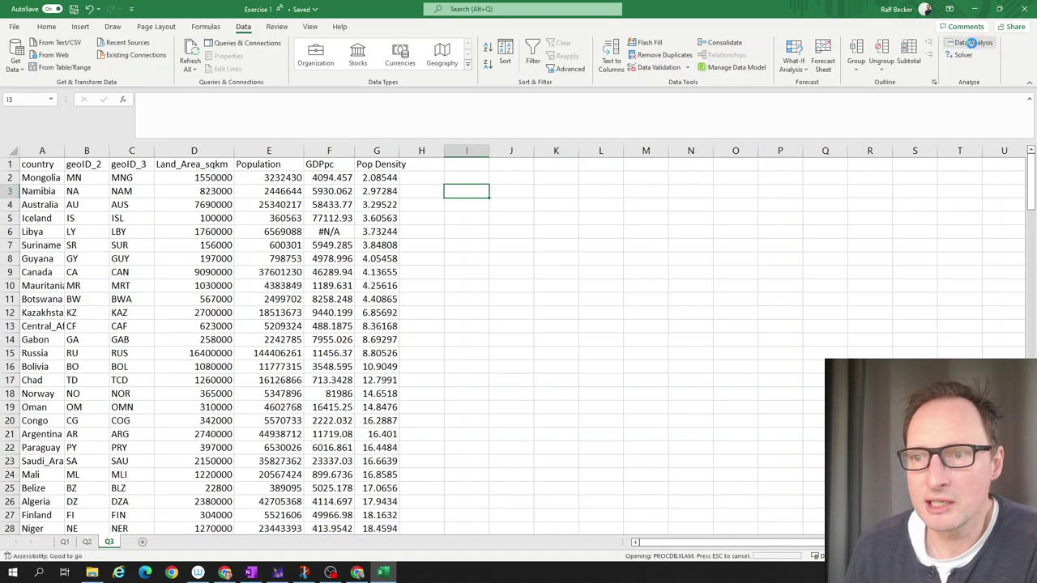
pyautogui.scroll(-3, 541, 312)
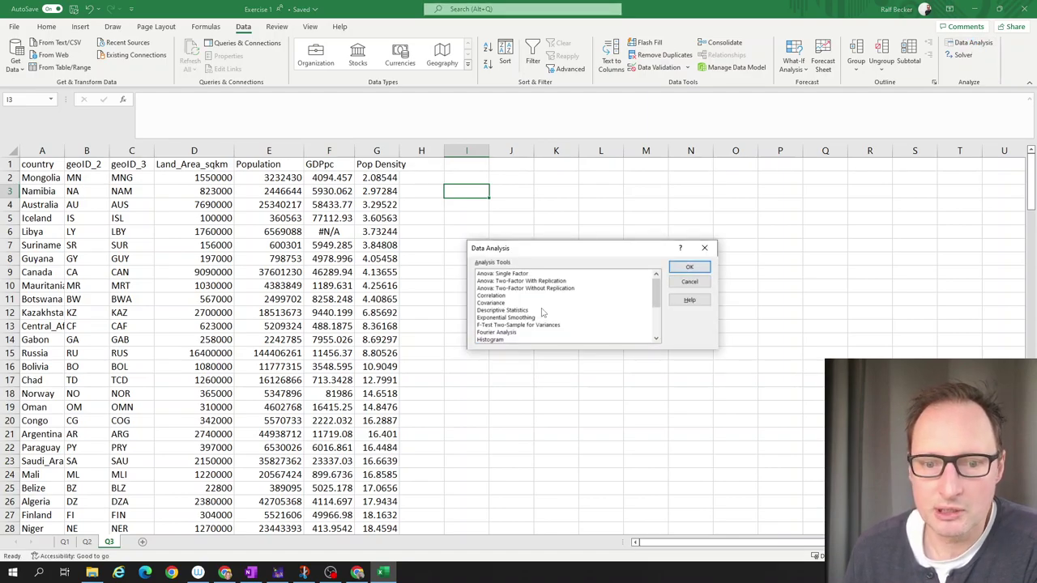
pyautogui.scroll(1, 542, 317)
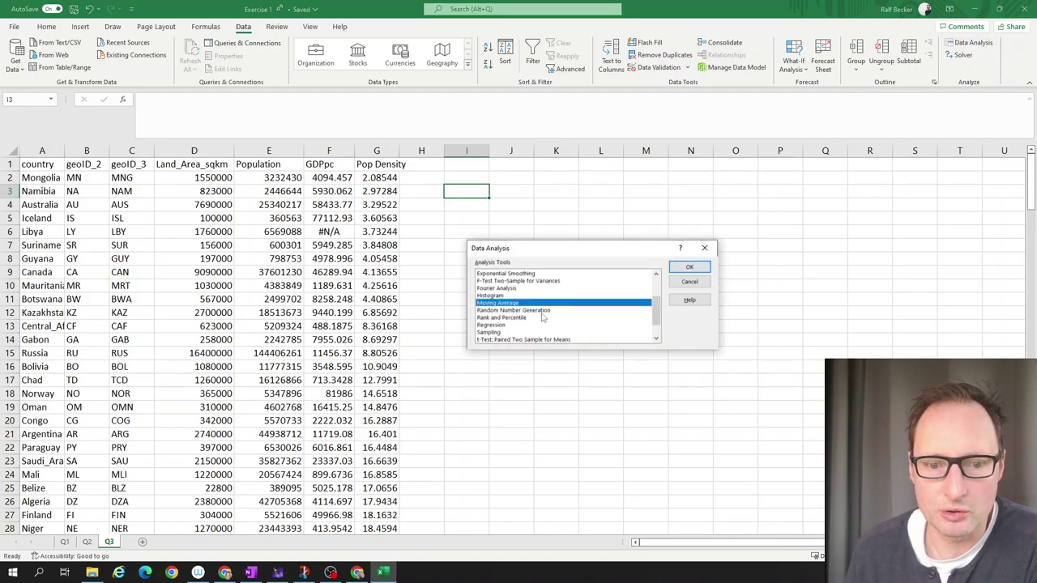
pyautogui.click(502, 325)
pyautogui.click(485, 297)
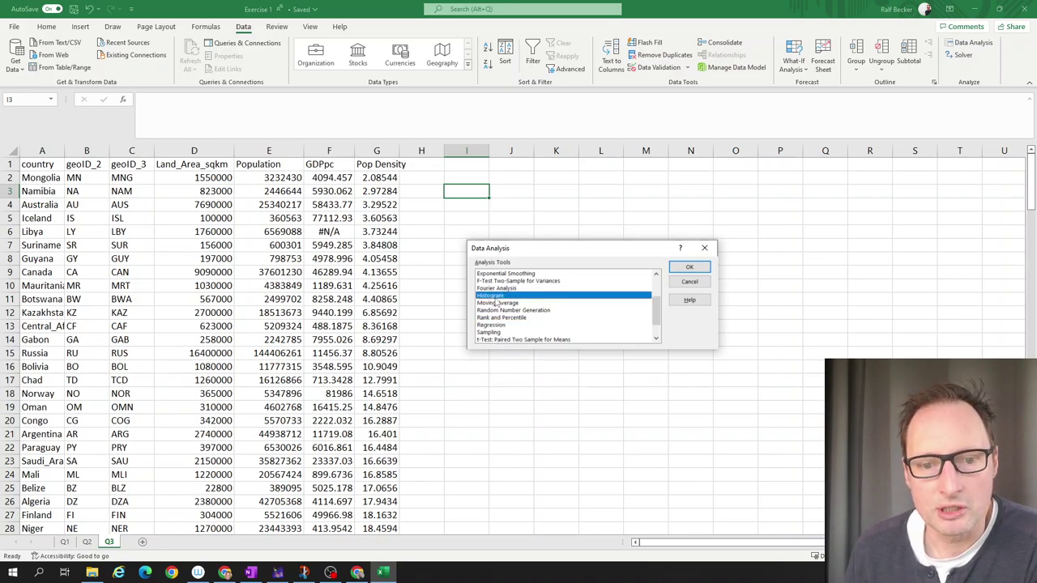
pyautogui.click(689, 268)
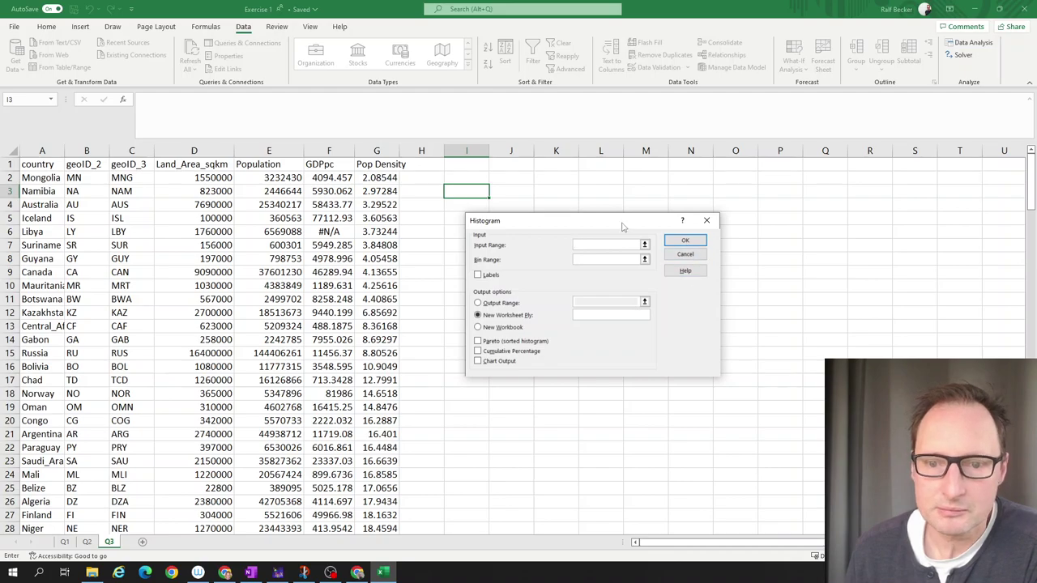
# Run a histogram on the GDPpc column F2:F184 with output at J3 and Chart Output.
pyautogui.moveTo(623, 226); pyautogui.dragTo(737, 203)
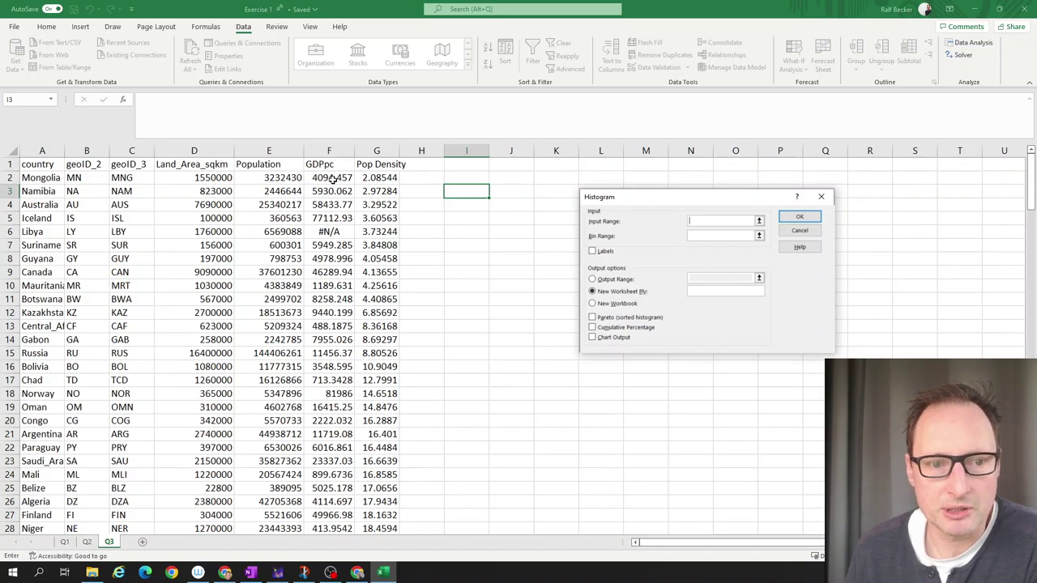
pyautogui.moveTo(333, 178); pyautogui.dragTo(345, 501)
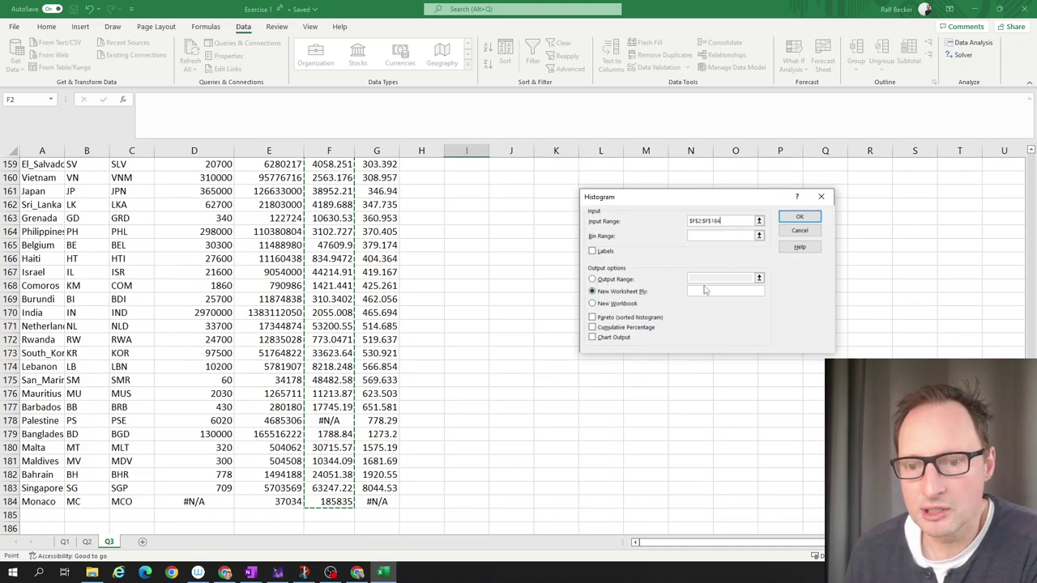
pyautogui.click(592, 279)
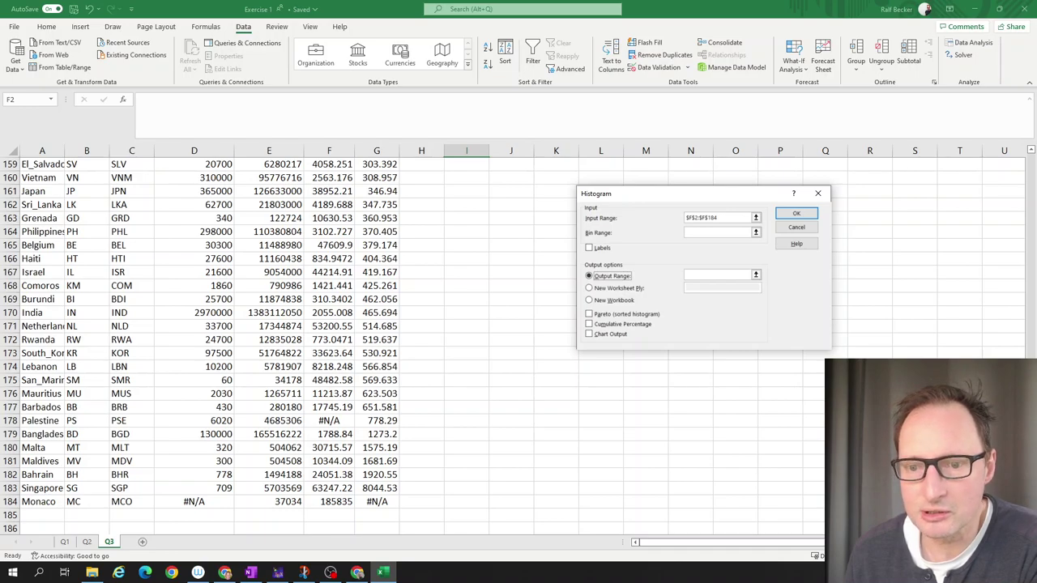
pyautogui.click(756, 276)
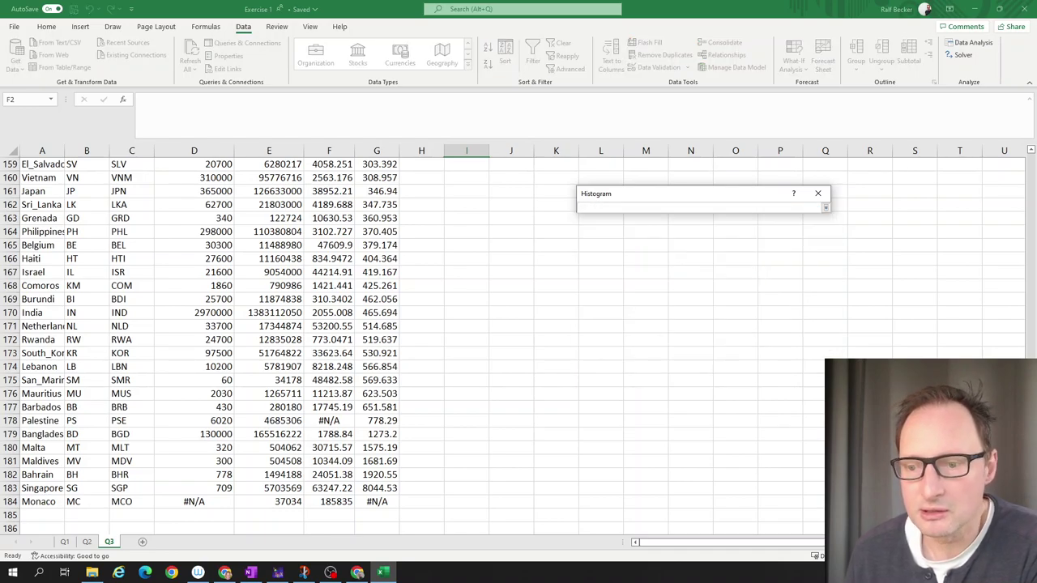
pyautogui.moveTo(1030, 454); pyautogui.dragTo(1022, 52)
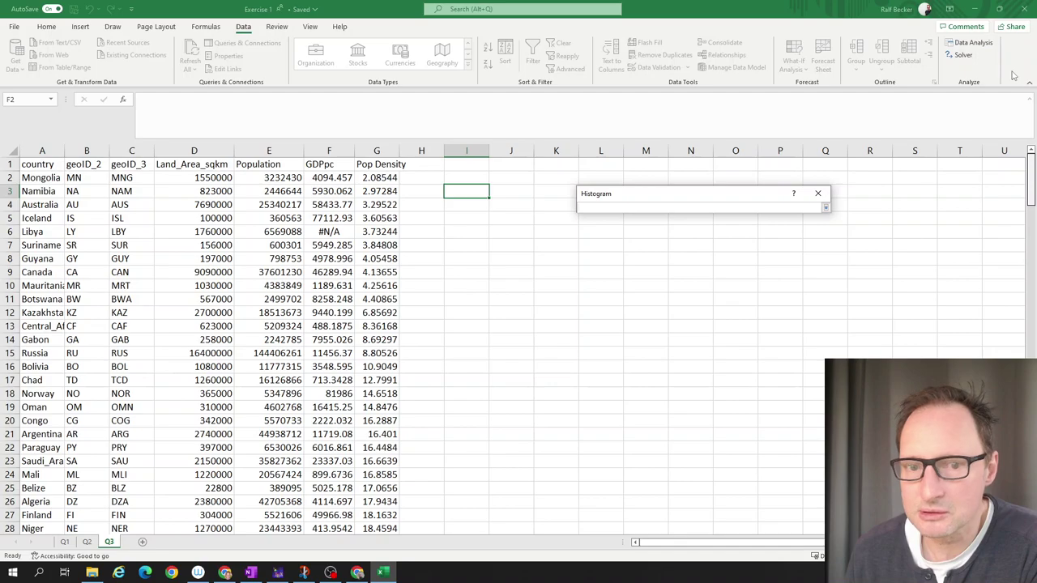
pyautogui.click(509, 193)
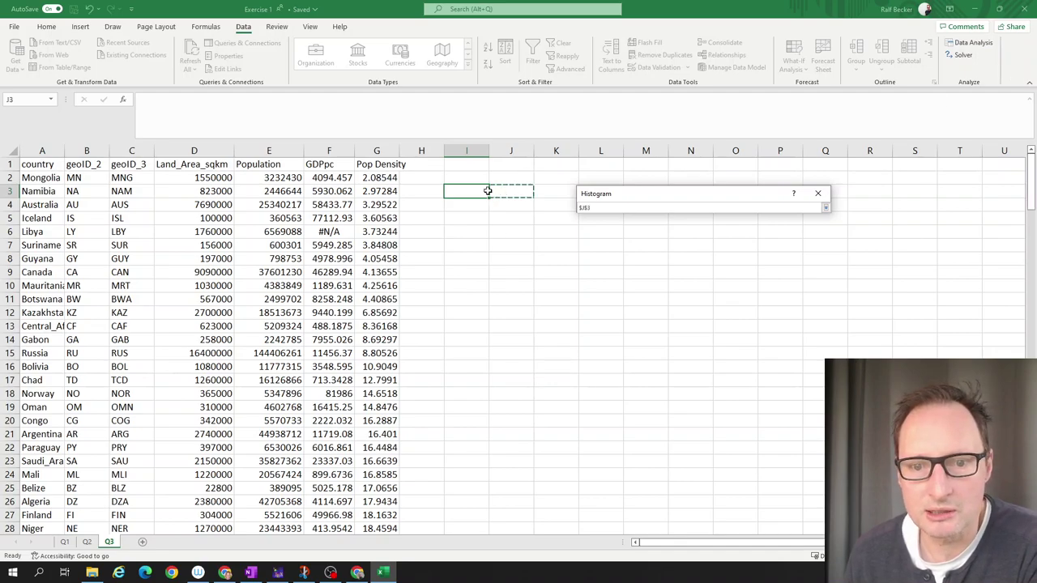
pyautogui.click(825, 208)
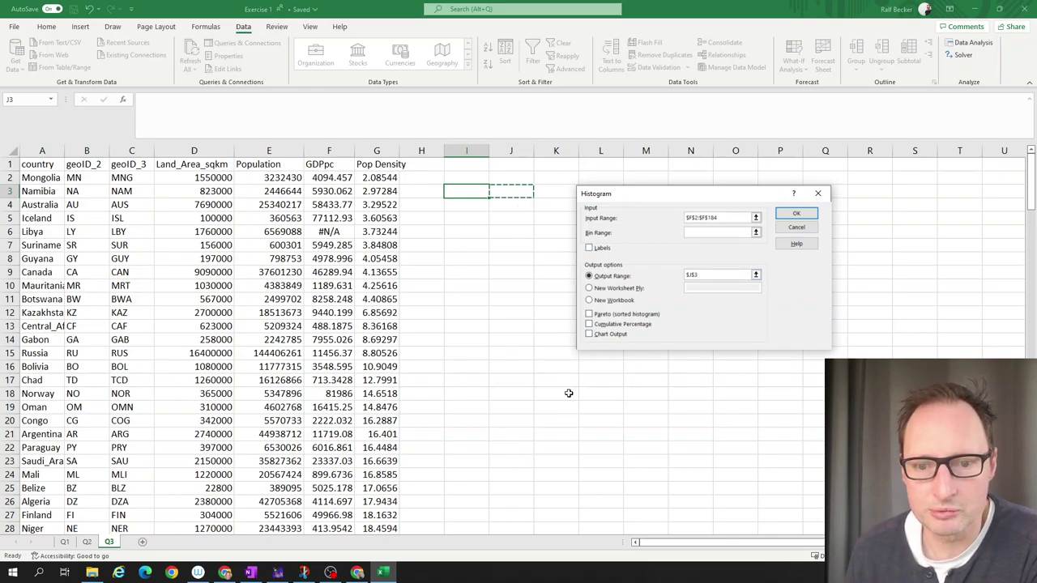
pyautogui.click(589, 333)
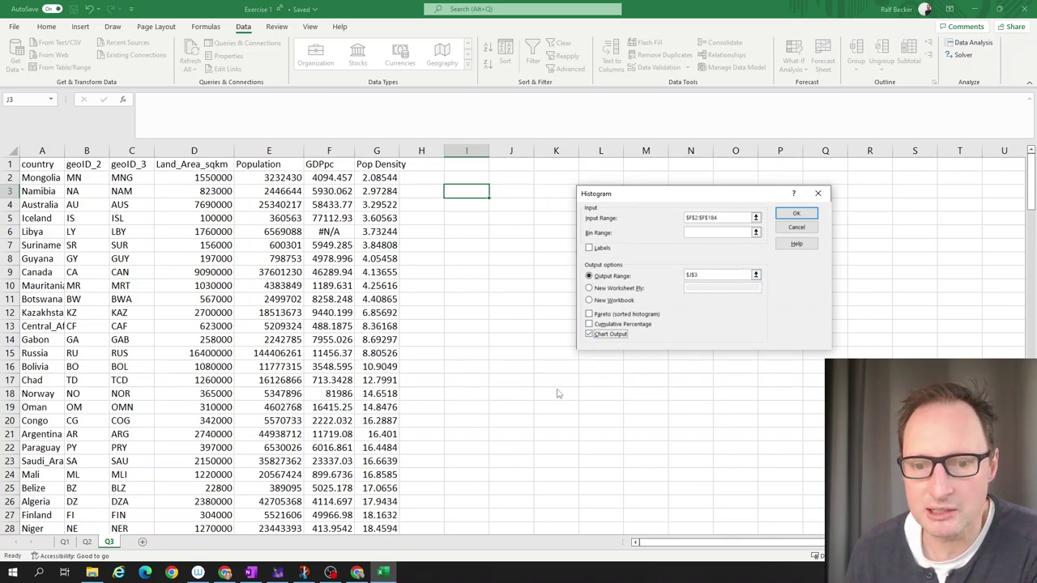
pyautogui.click(797, 214)
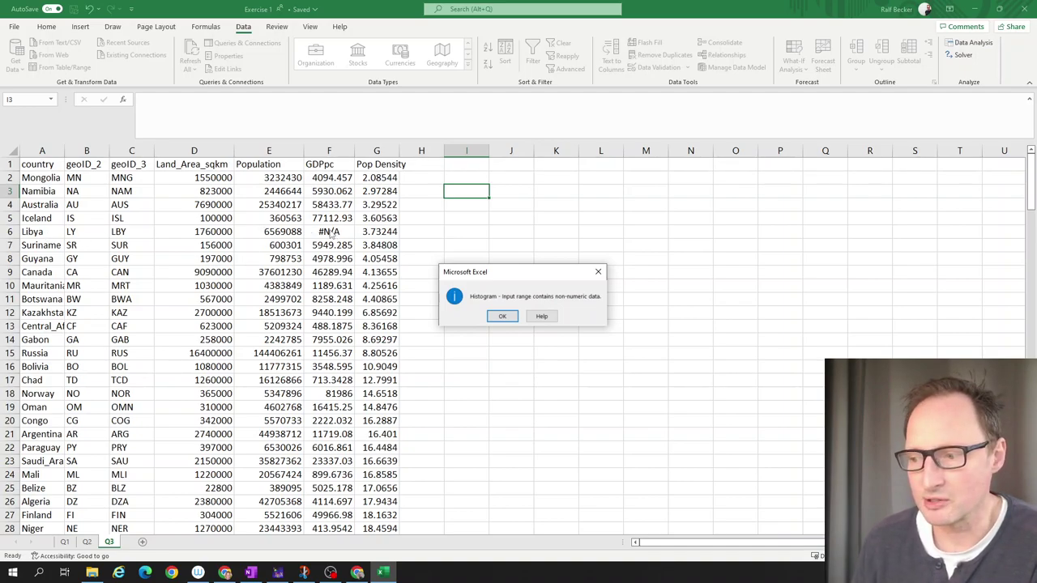
# Dismiss the non-numeric data error and close the Histogram and Data Analysis dialogs.
pyautogui.click(502, 317)
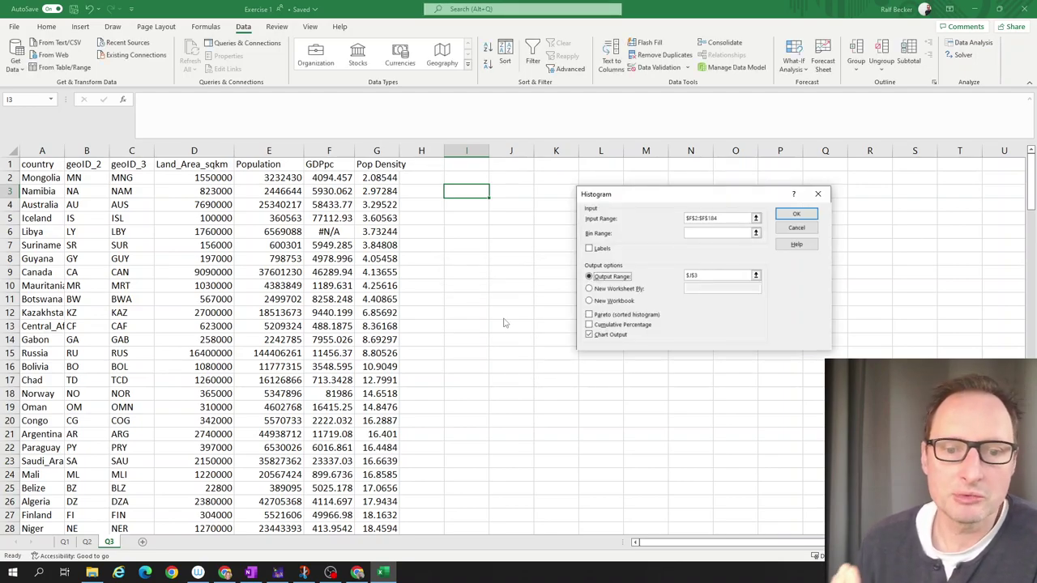
pyautogui.click(797, 228)
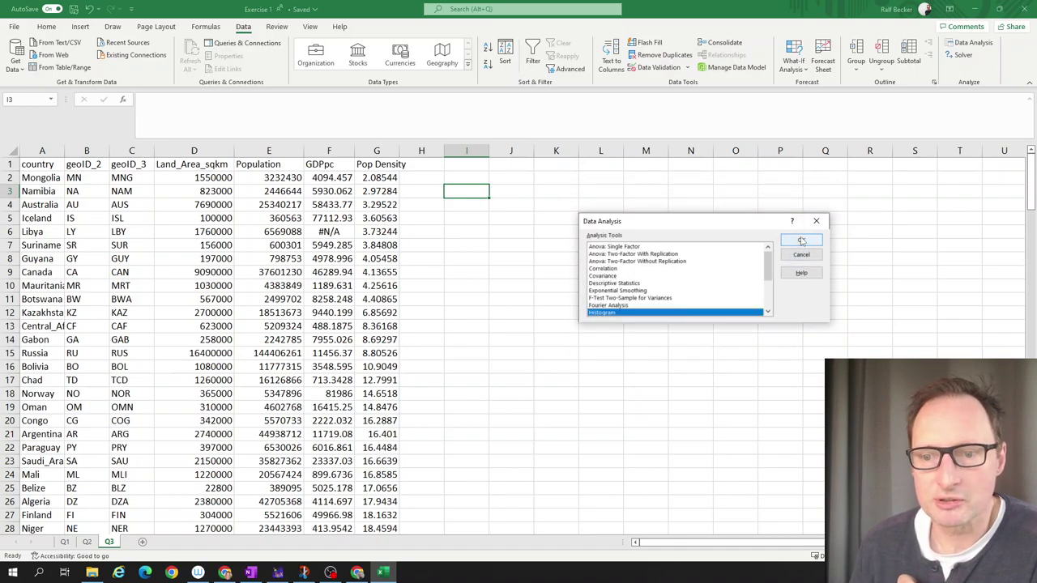
pyautogui.click(816, 220)
pyautogui.click(498, 221)
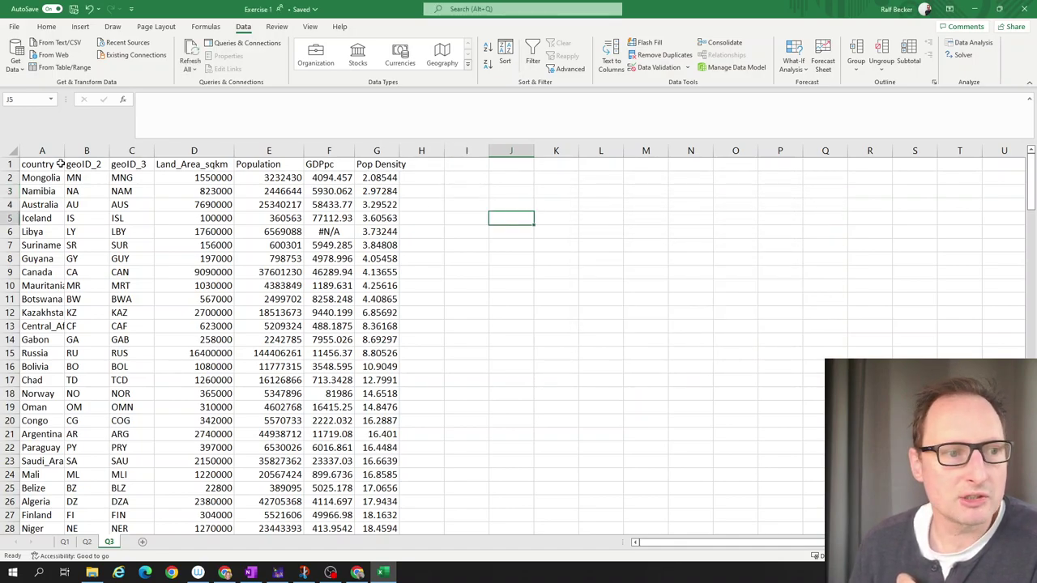
# Sort columns A:G by GDPpc cell values, smallest to largest.
pyautogui.moveTo(34, 151); pyautogui.dragTo(374, 150)
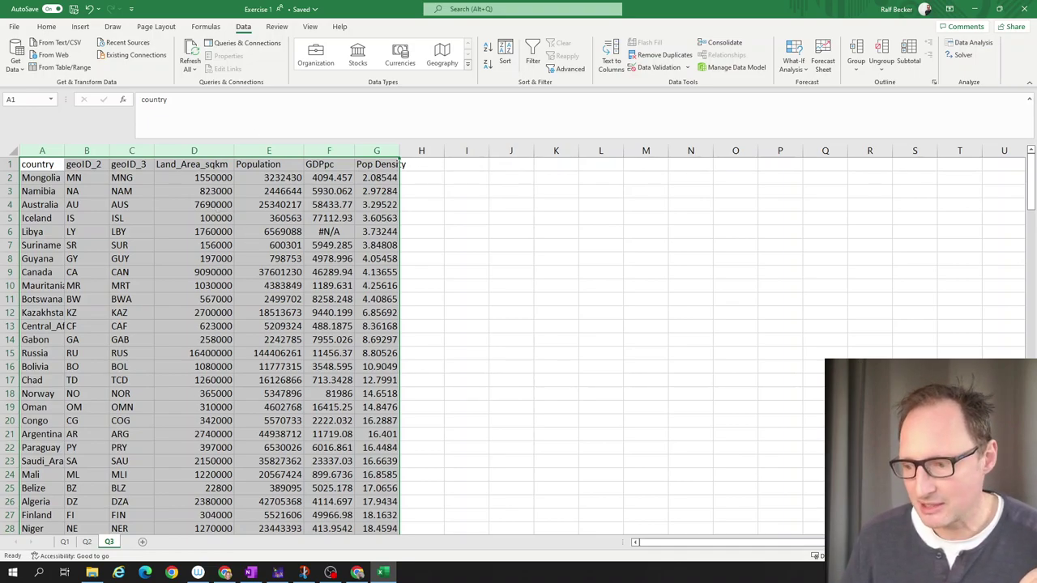
pyautogui.hotkey('alt', 'Tab')
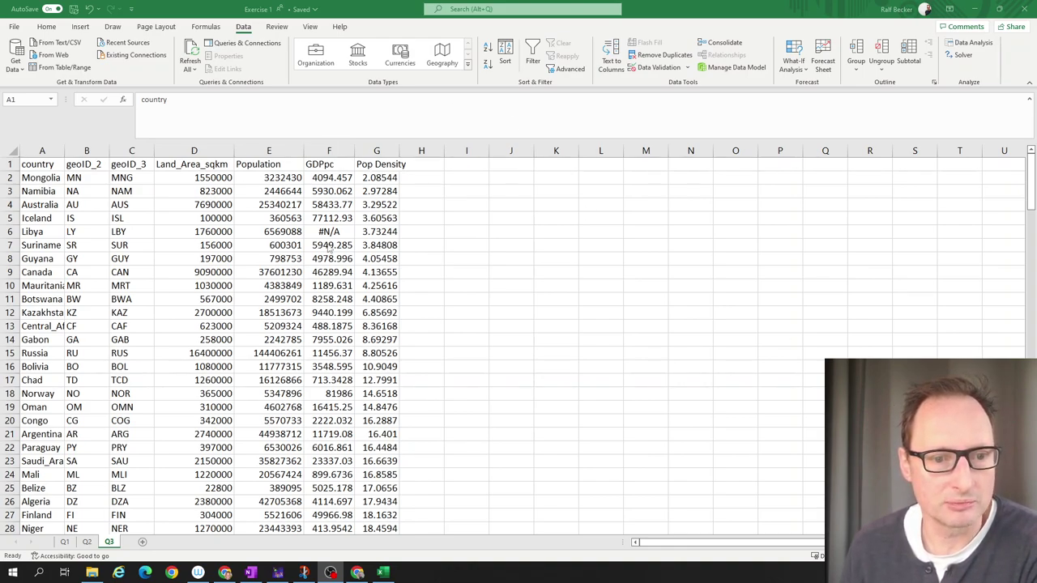
pyautogui.click(72, 144)
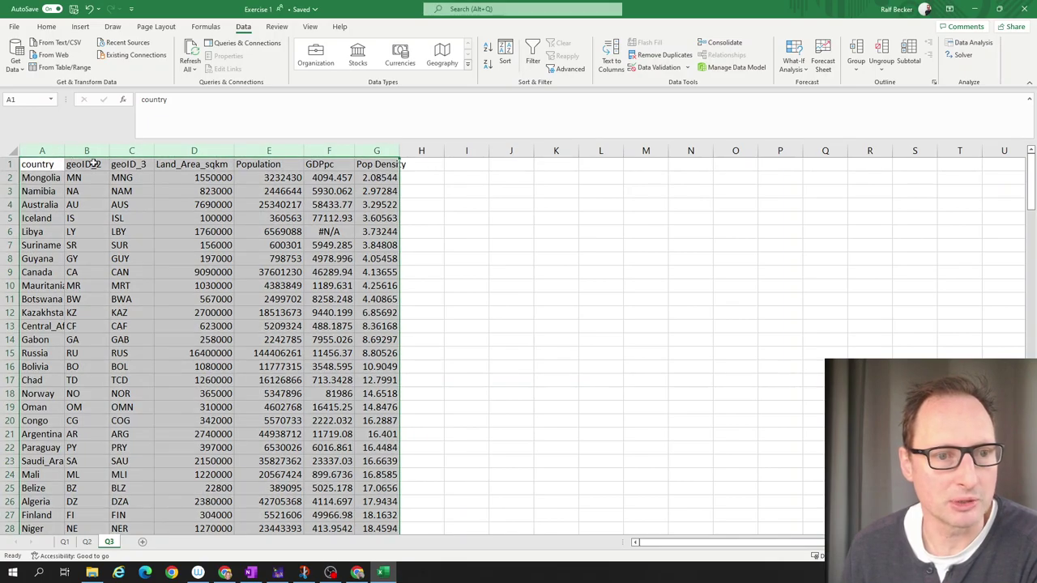
pyautogui.click(505, 53)
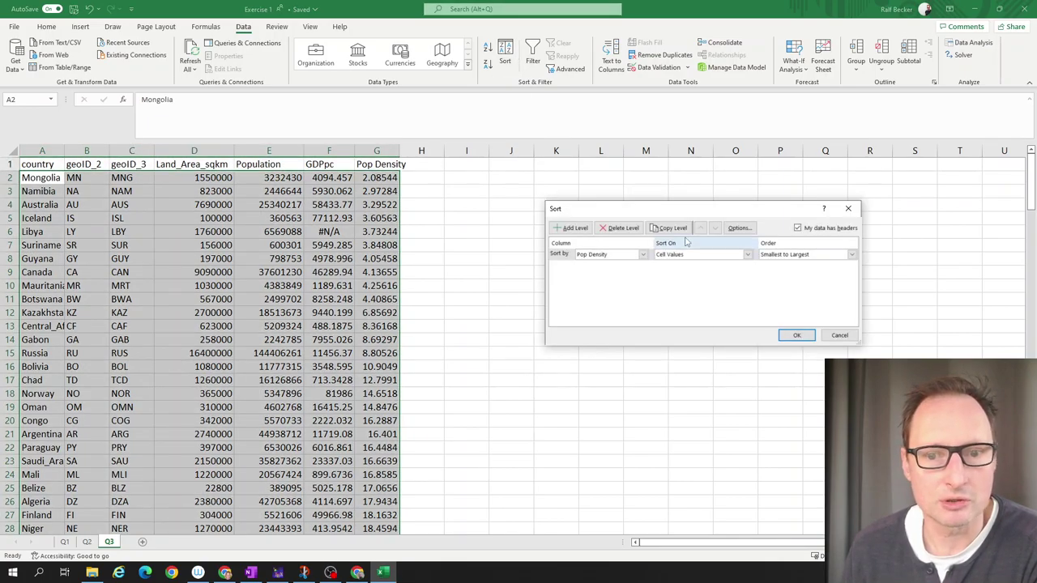
pyautogui.click(613, 258)
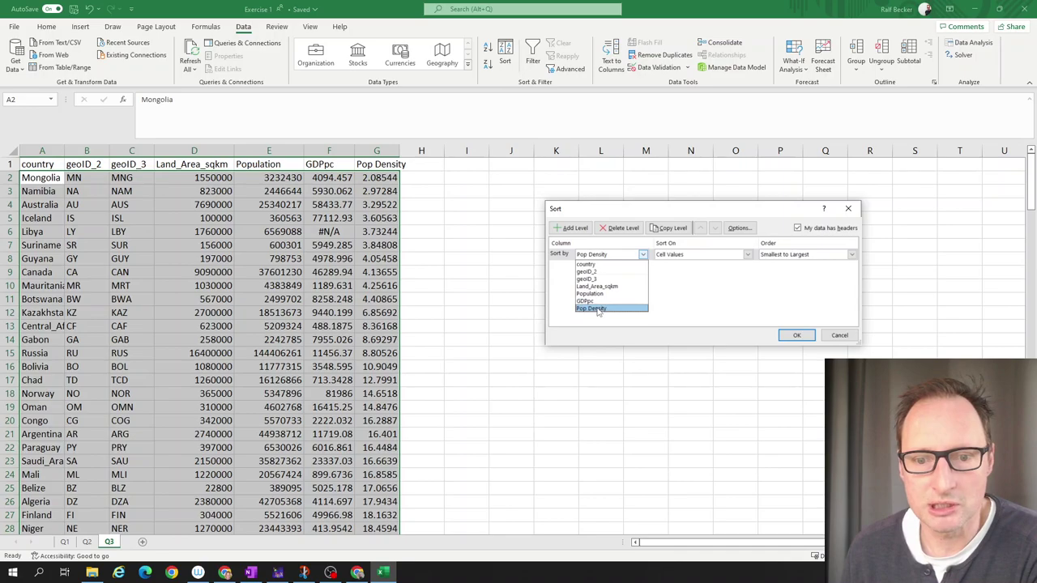
pyautogui.click(597, 305)
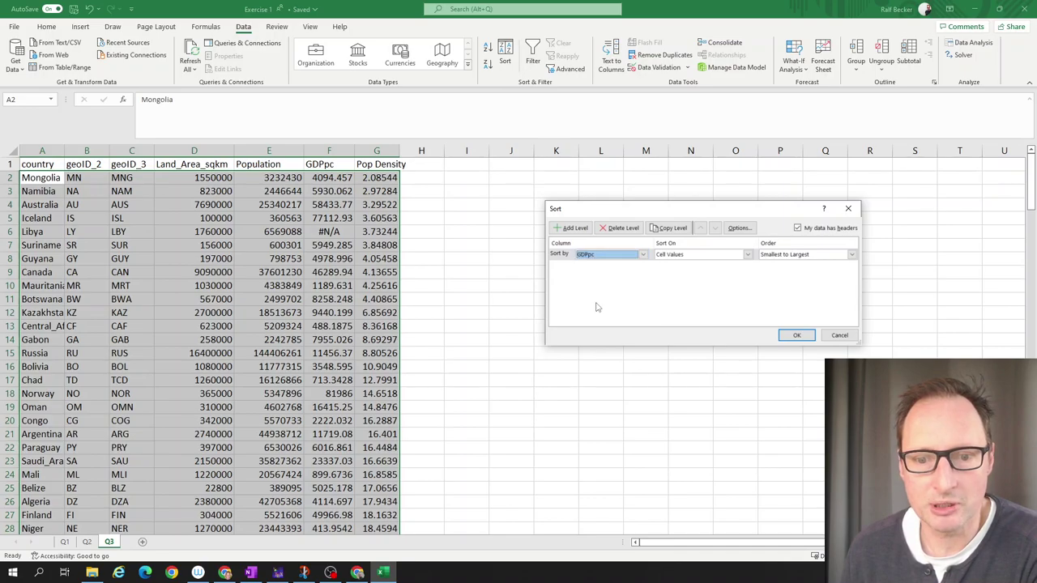
pyautogui.click(797, 336)
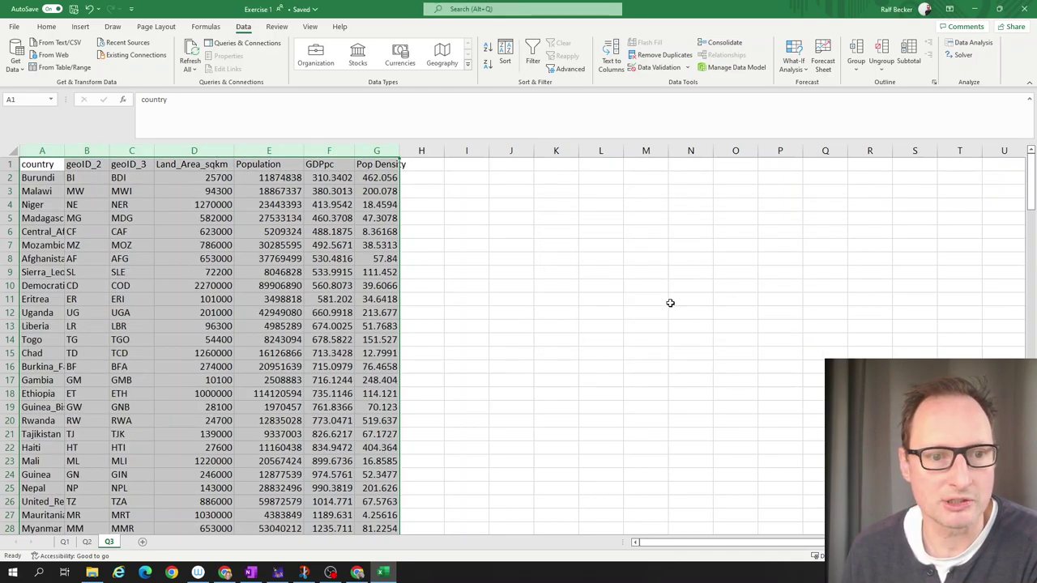
# Check the #N/A GDPpc rows at the bottom, from Monaco down to Palestine.
pyautogui.scroll(-20, 344, 219)
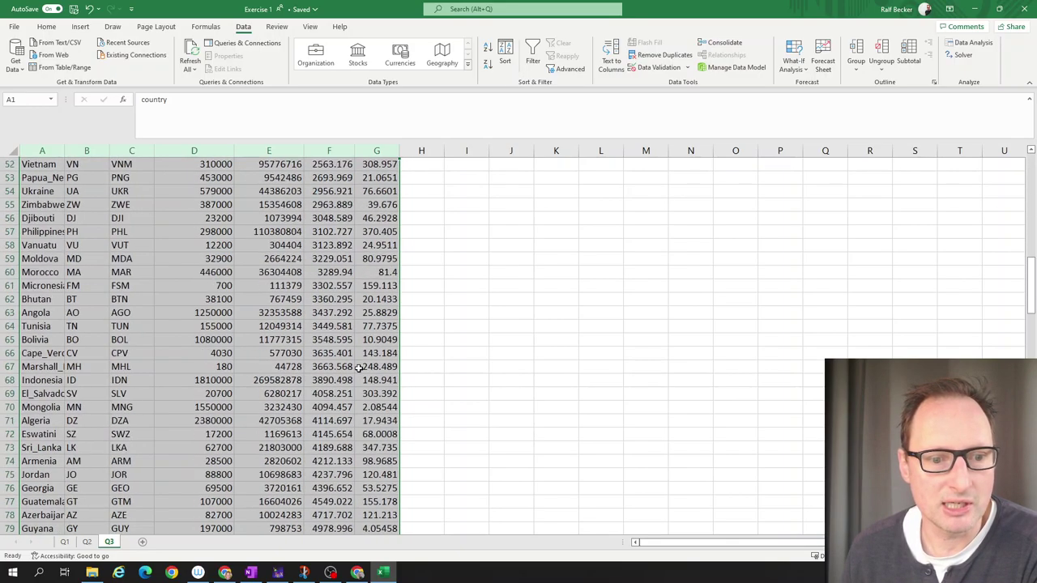
pyautogui.scroll(-14, 348, 403)
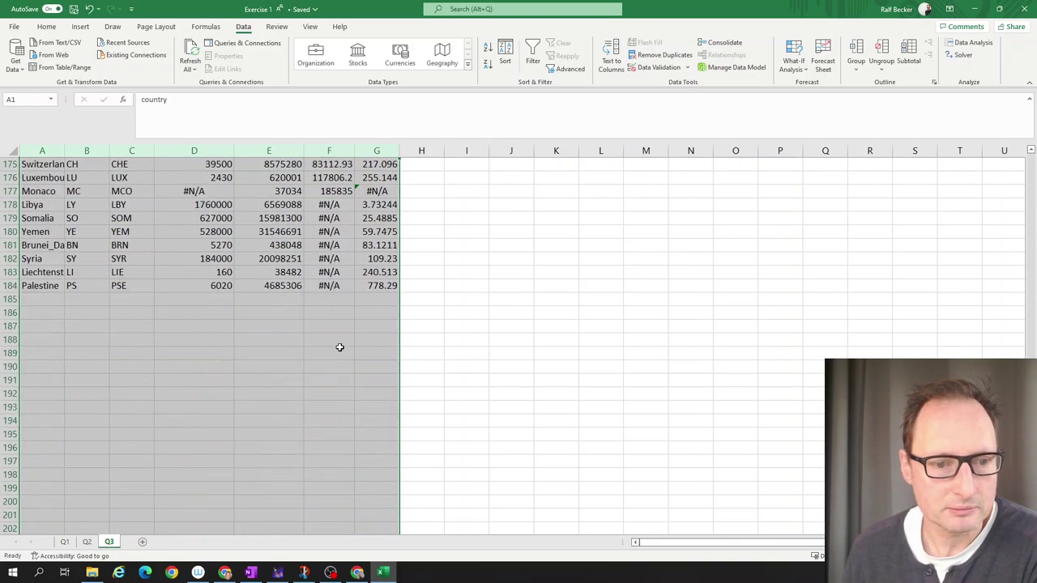
pyautogui.scroll(2, 340, 348)
pyautogui.click(309, 272)
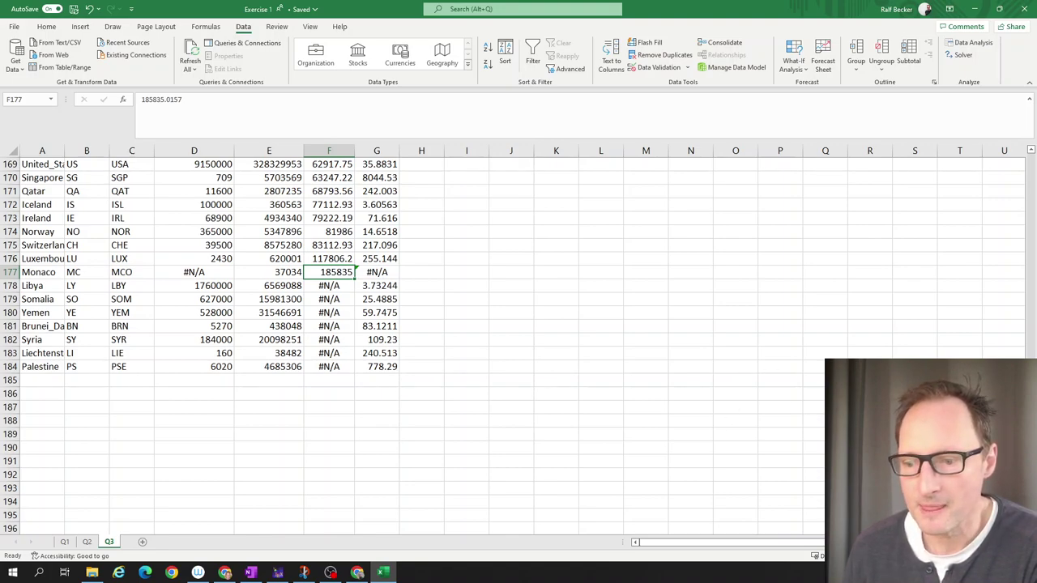
pyautogui.click(37, 368)
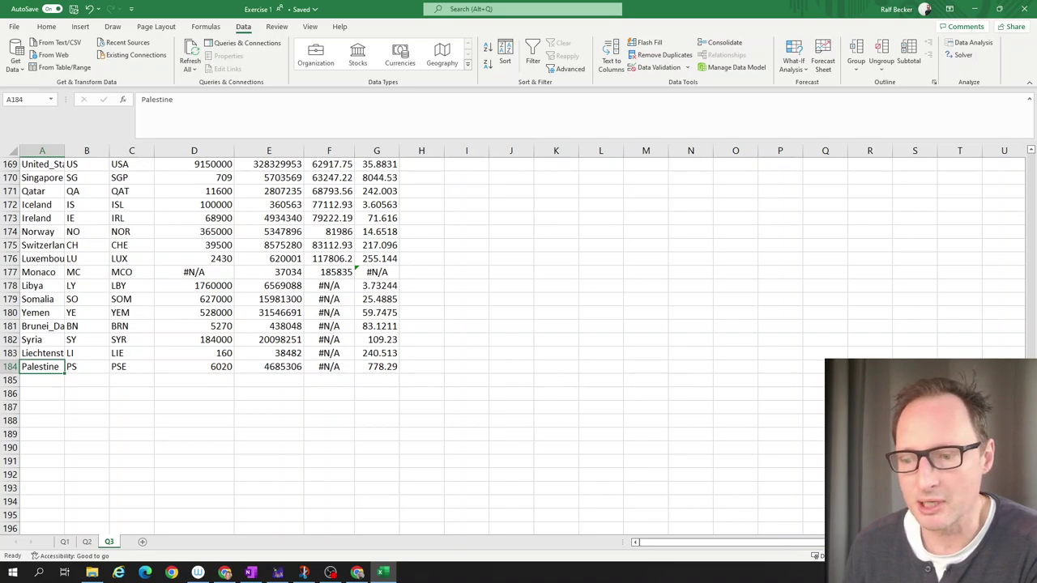
# Run the Histogram tool on GDPpc F2:F177 with default bins, outputting table and chart at J3.
pyautogui.scroll(20, 1032, 174)
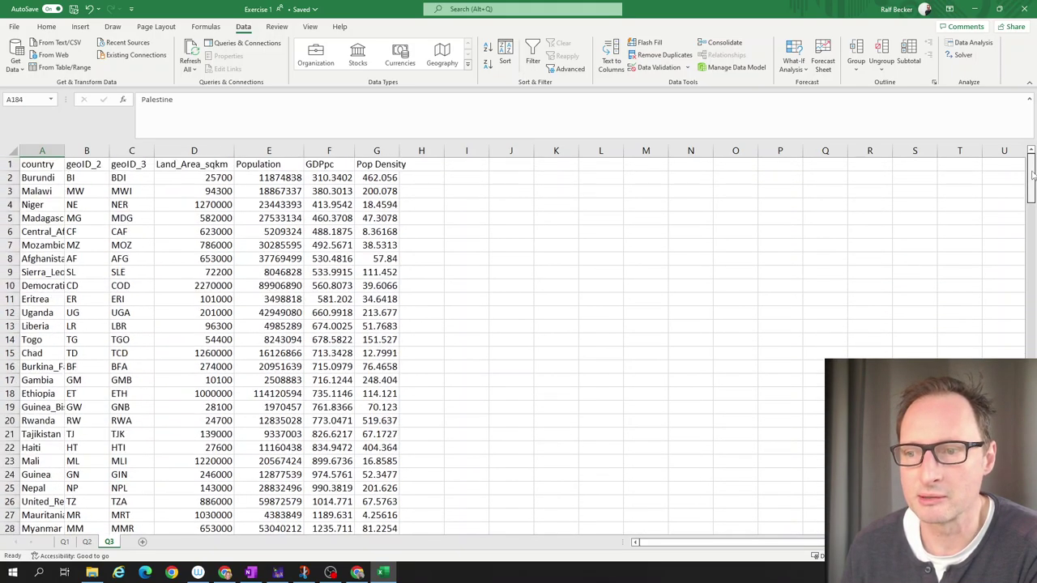
pyautogui.click(555, 313)
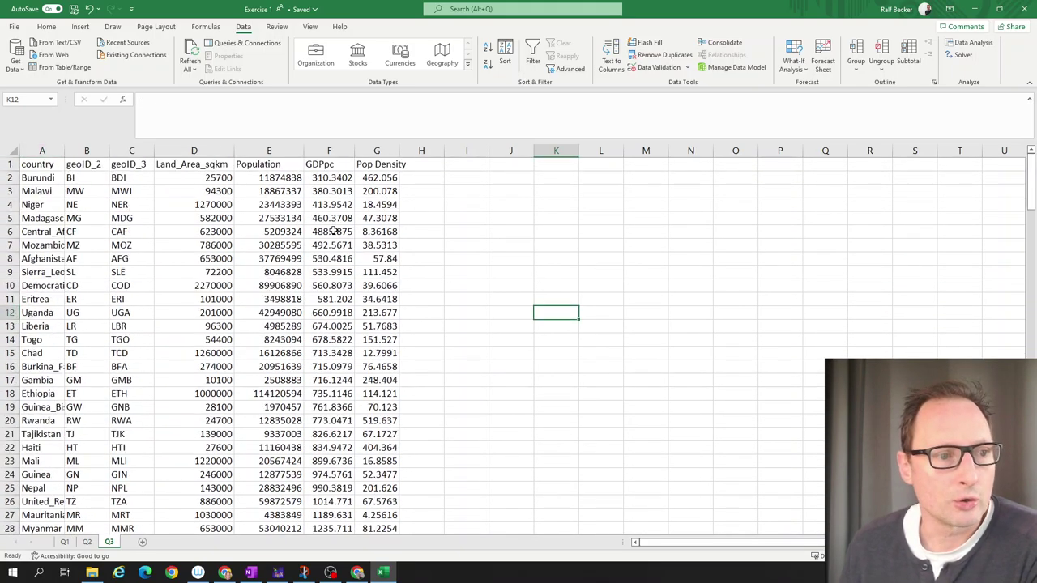
pyautogui.click(264, 217)
pyautogui.click(517, 189)
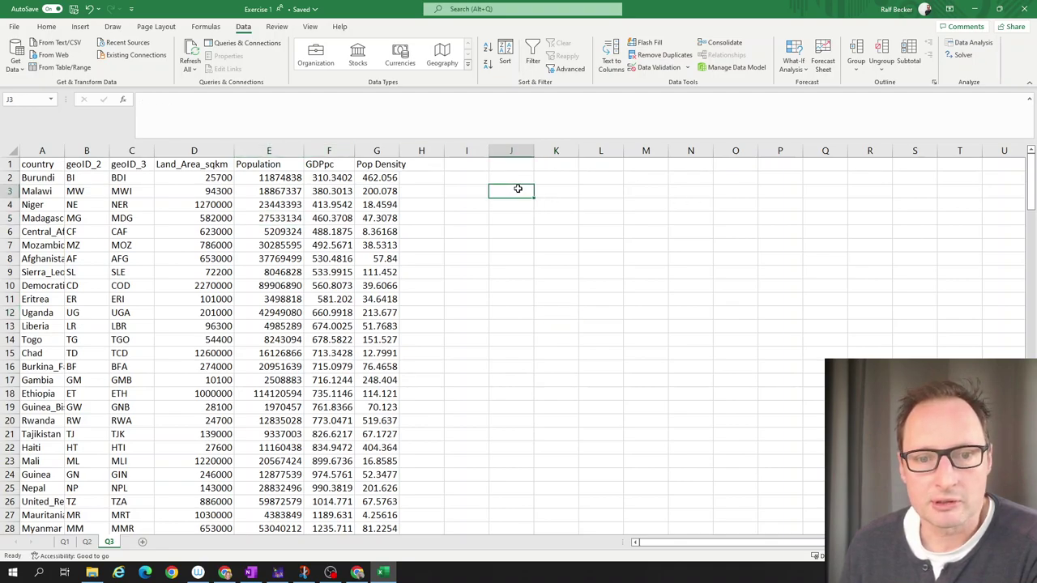
pyautogui.click(968, 42)
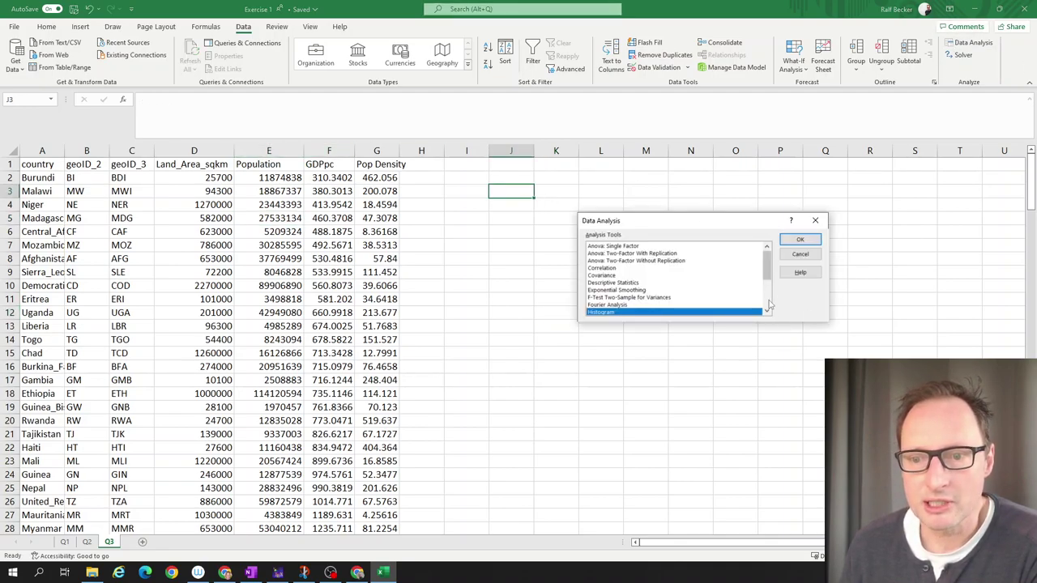
pyautogui.click(798, 241)
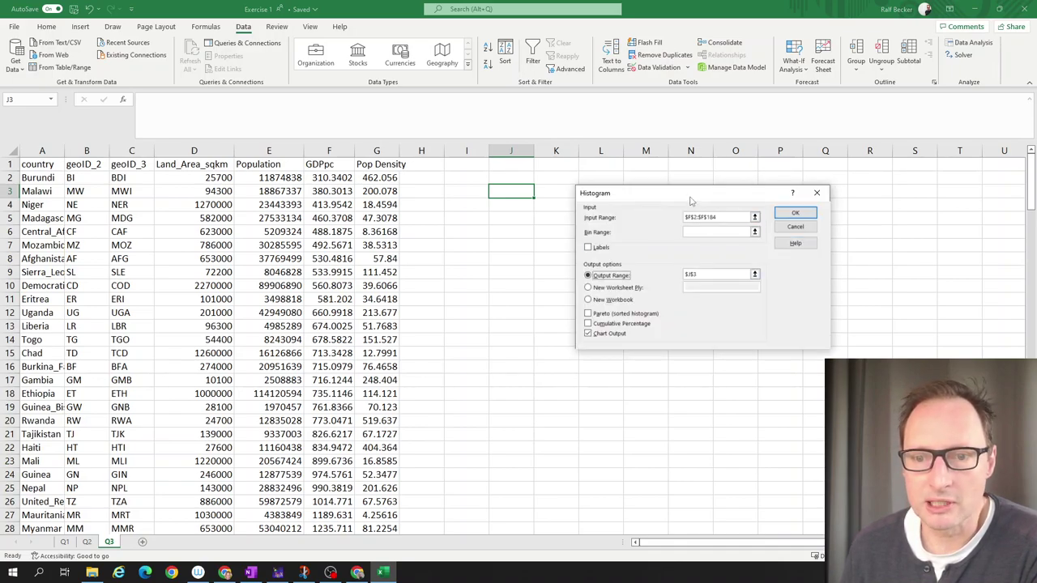
pyautogui.click(719, 216)
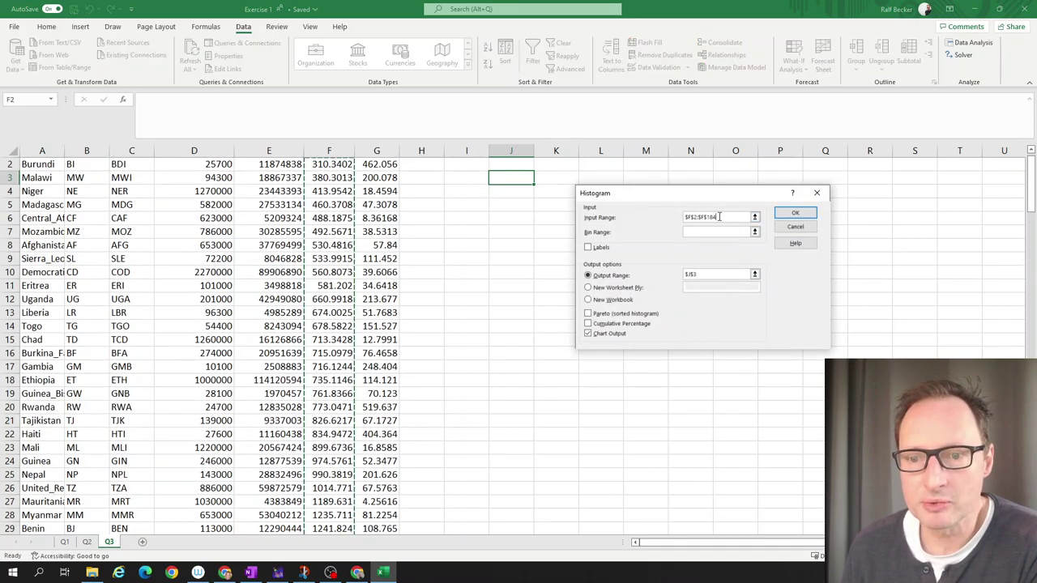
pyautogui.moveTo(719, 216); pyautogui.dragTo(697, 217)
pyautogui.write('$F$18')
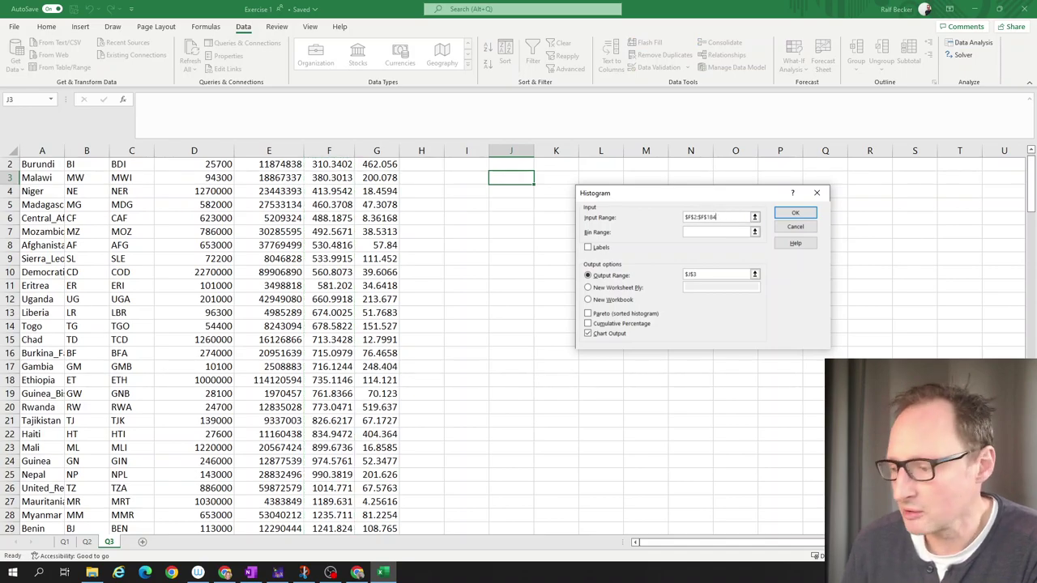
pyautogui.write('77')
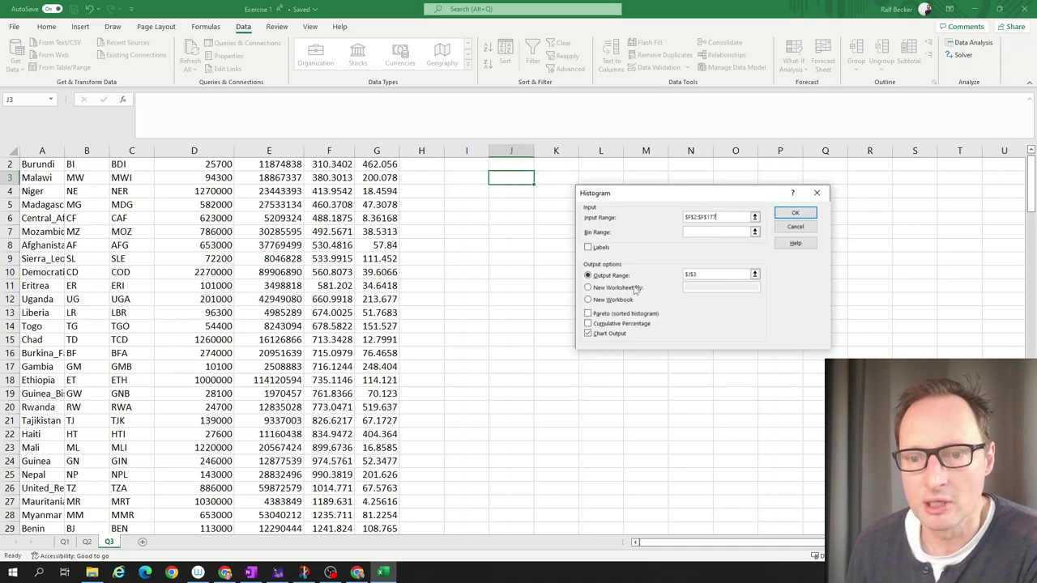
pyautogui.click(795, 213)
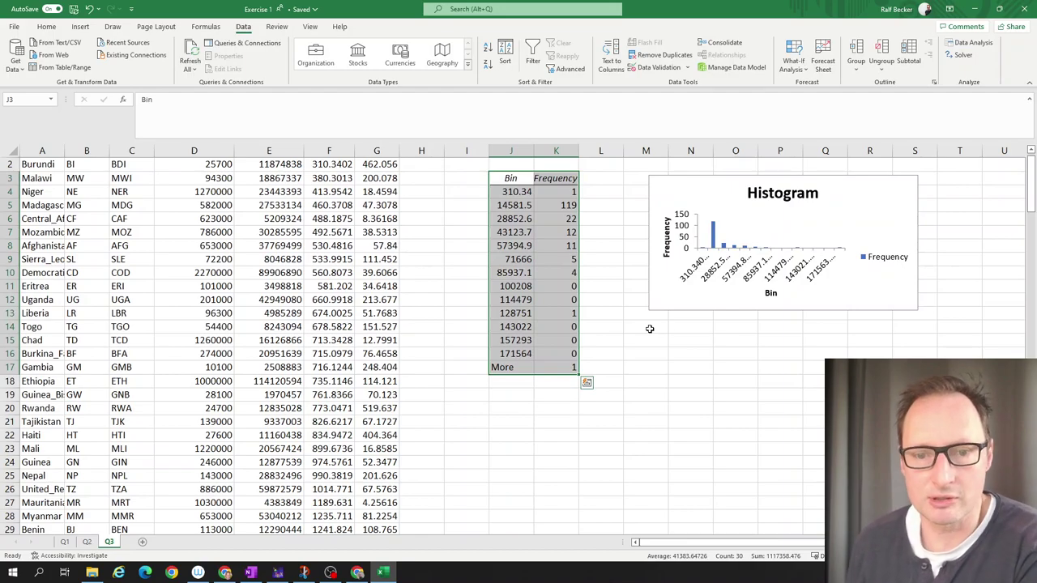
pyautogui.click(604, 350)
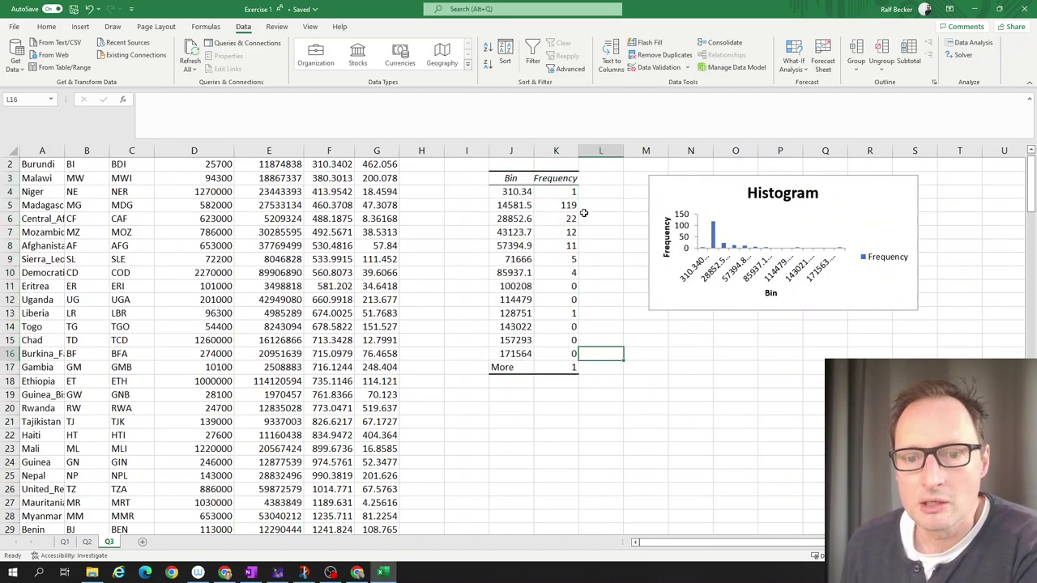
pyautogui.click(526, 231)
pyautogui.moveTo(517, 195); pyautogui.dragTo(557, 350)
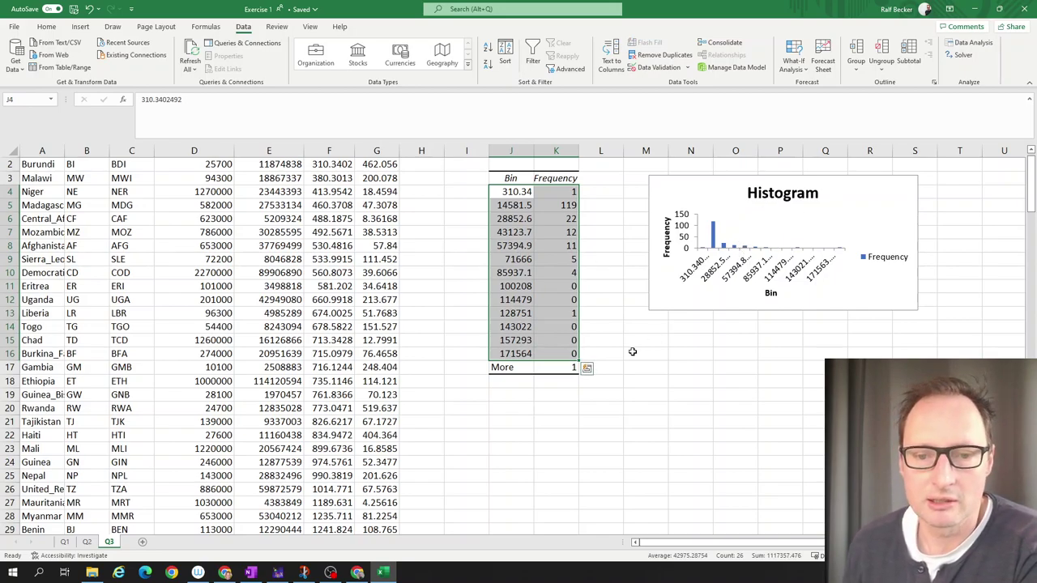
pyautogui.click(518, 245)
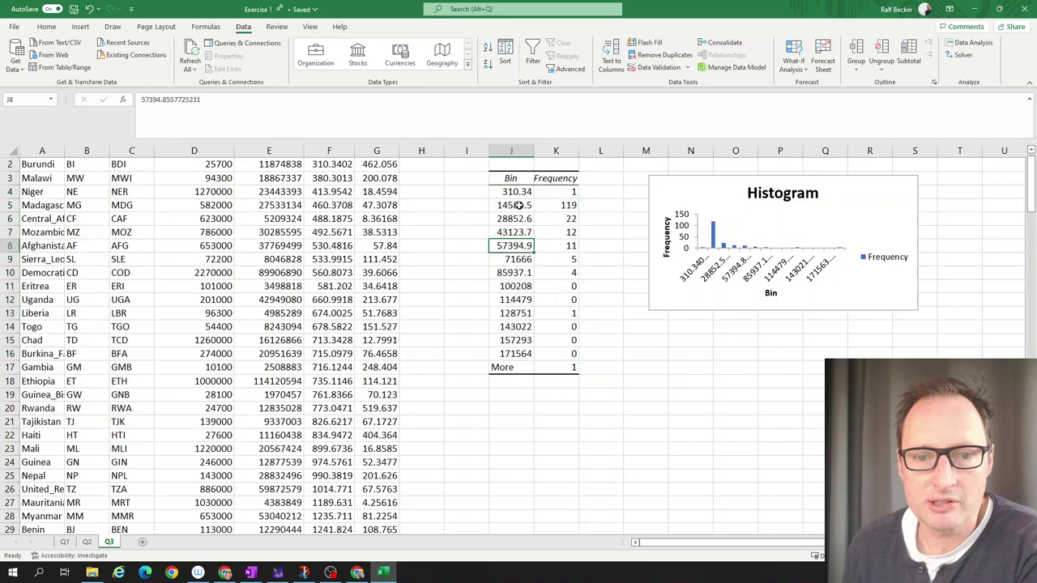
pyautogui.click(513, 188)
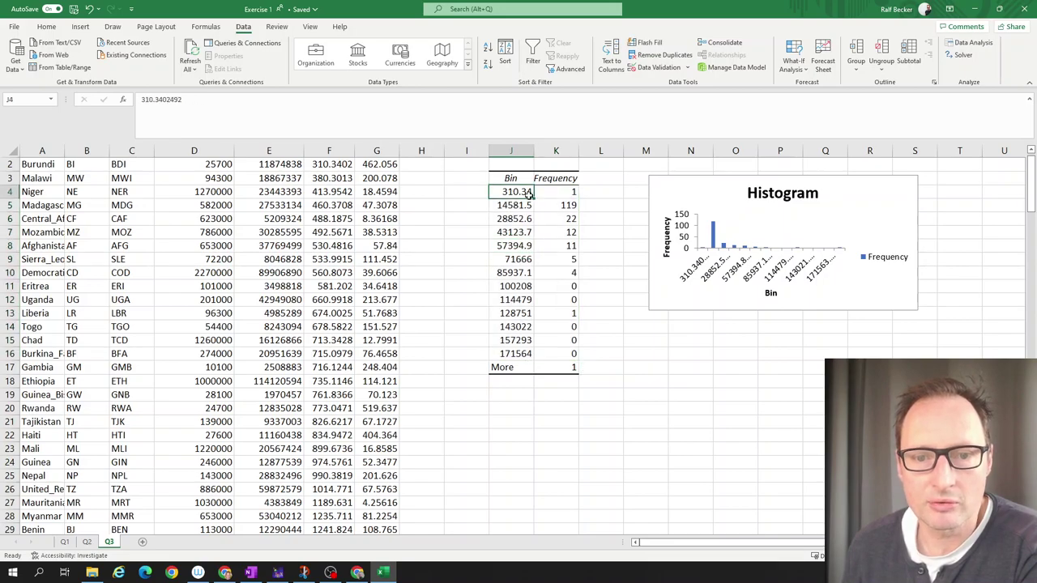
pyautogui.click(565, 190)
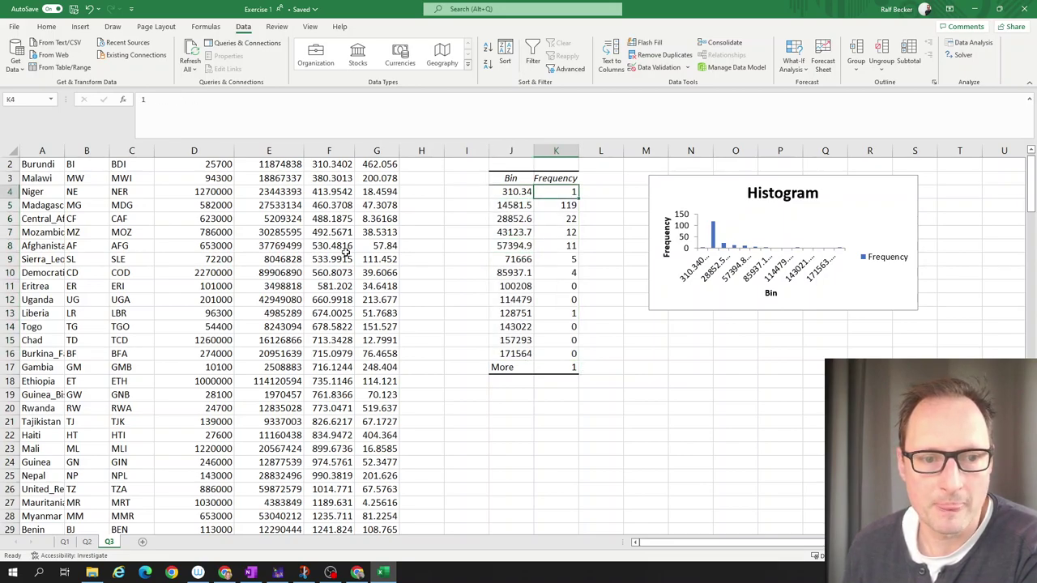
pyautogui.scroll(1, 345, 253)
pyautogui.click(430, 230)
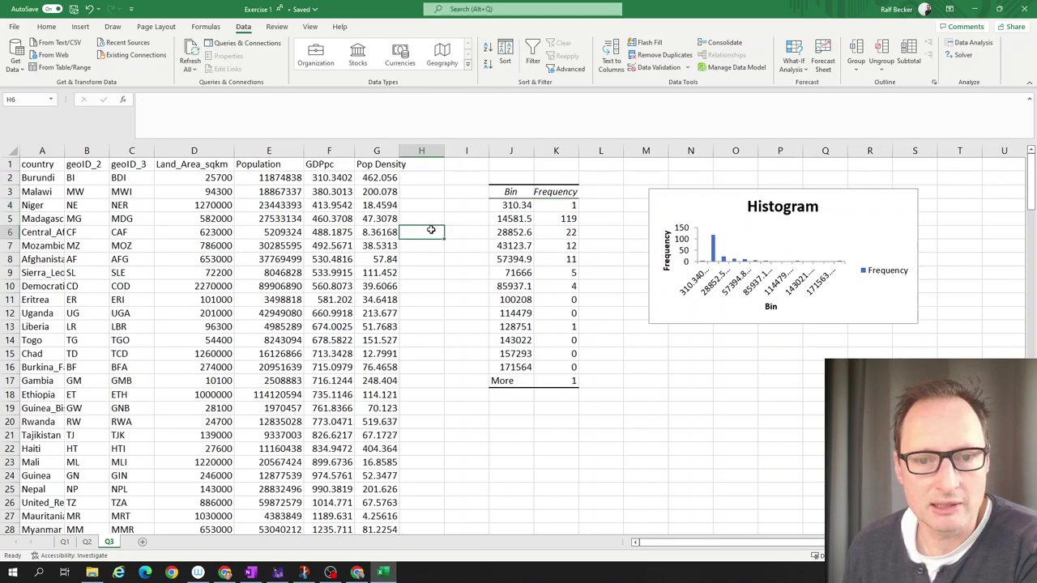
pyautogui.click(321, 181)
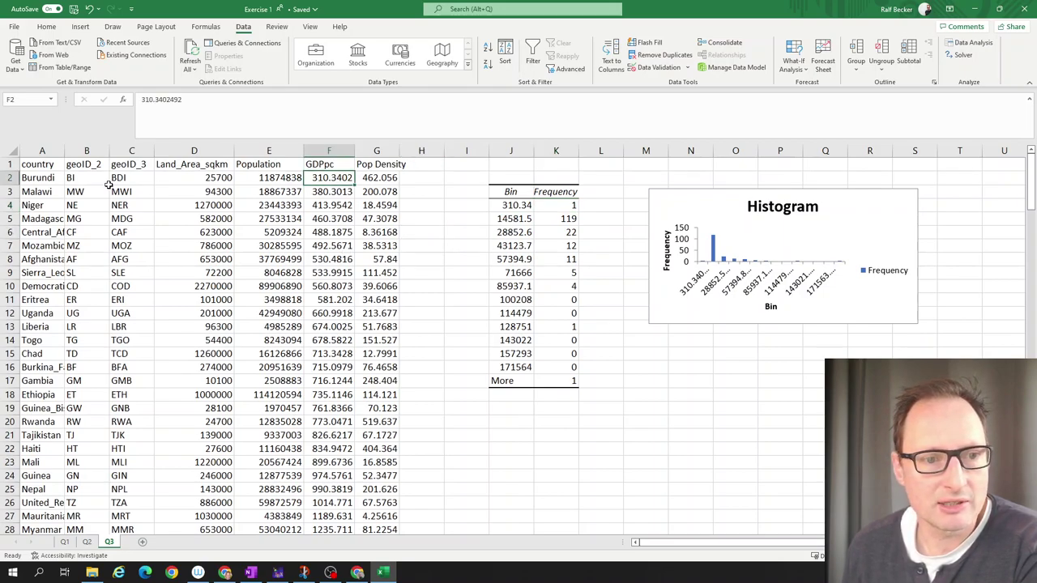
pyautogui.click(519, 206)
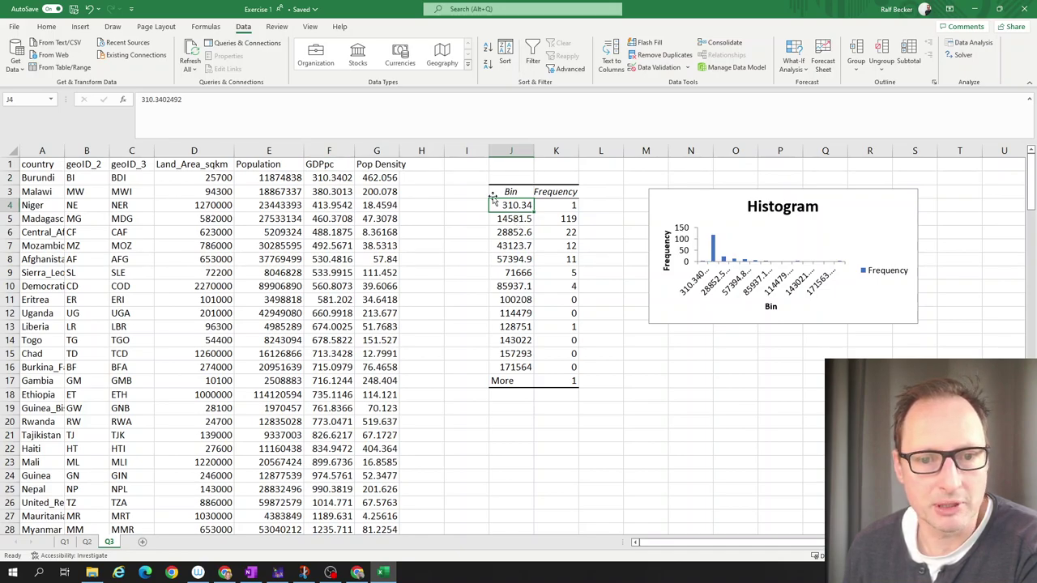
pyautogui.click(331, 179)
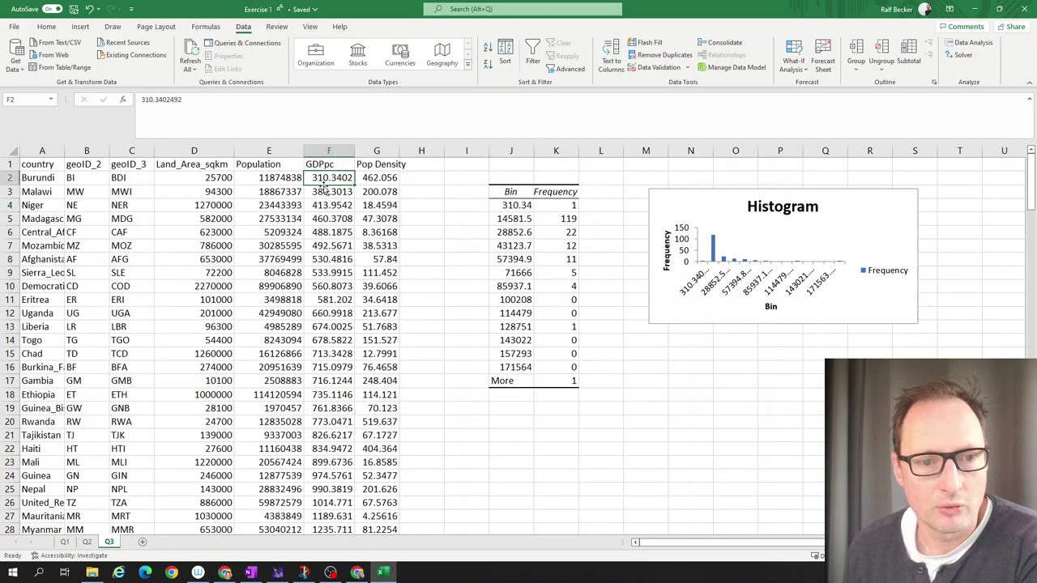
pyautogui.click(552, 206)
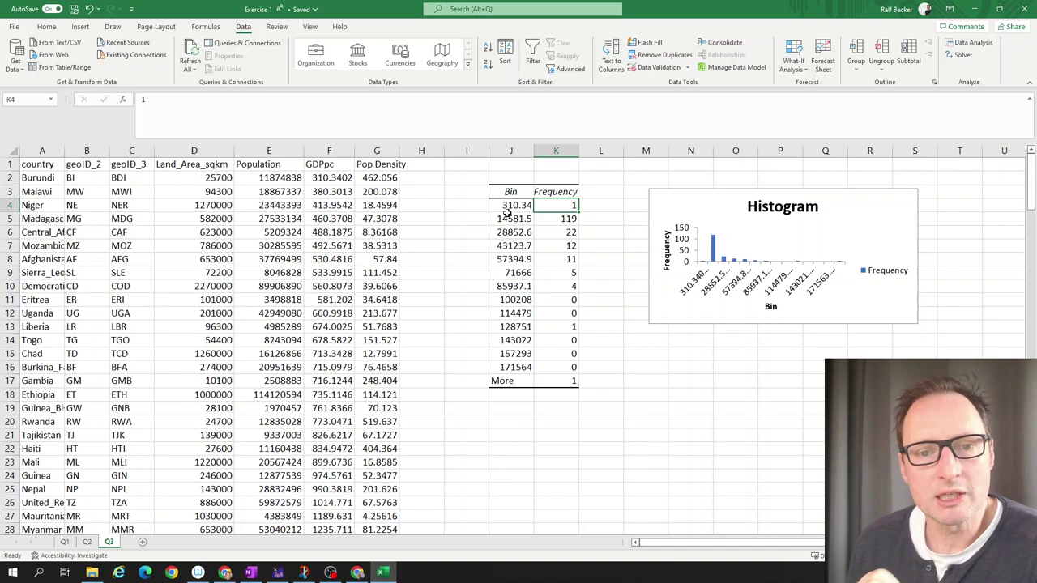
pyautogui.click(507, 206)
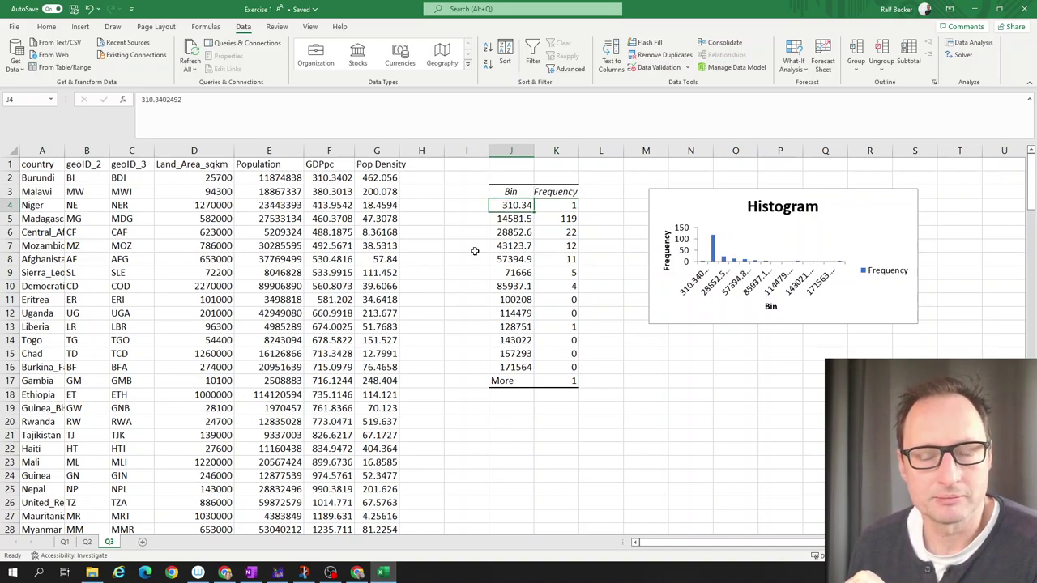
pyautogui.click(504, 221)
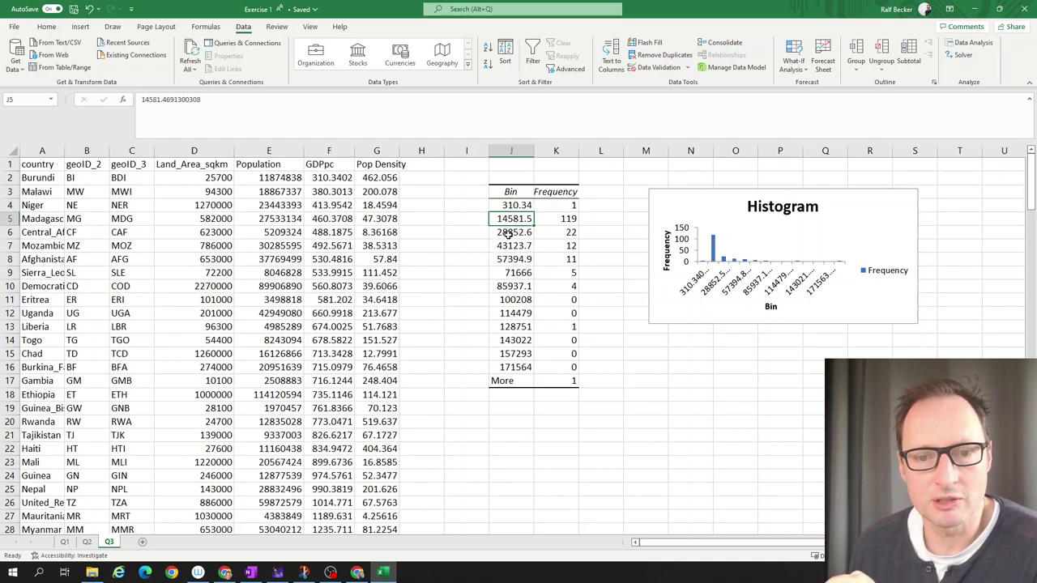
pyautogui.click(558, 221)
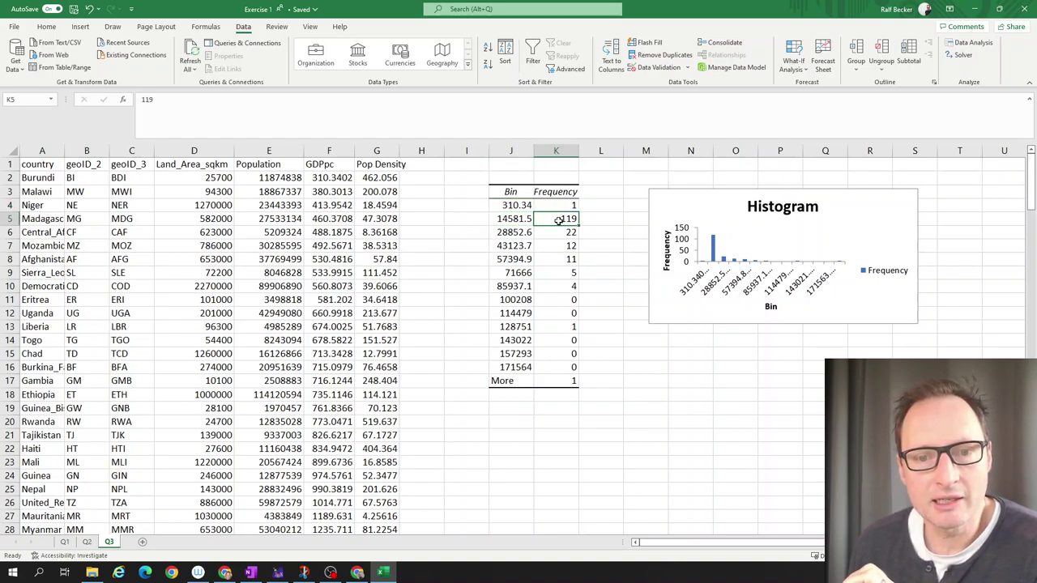
pyautogui.click(513, 224)
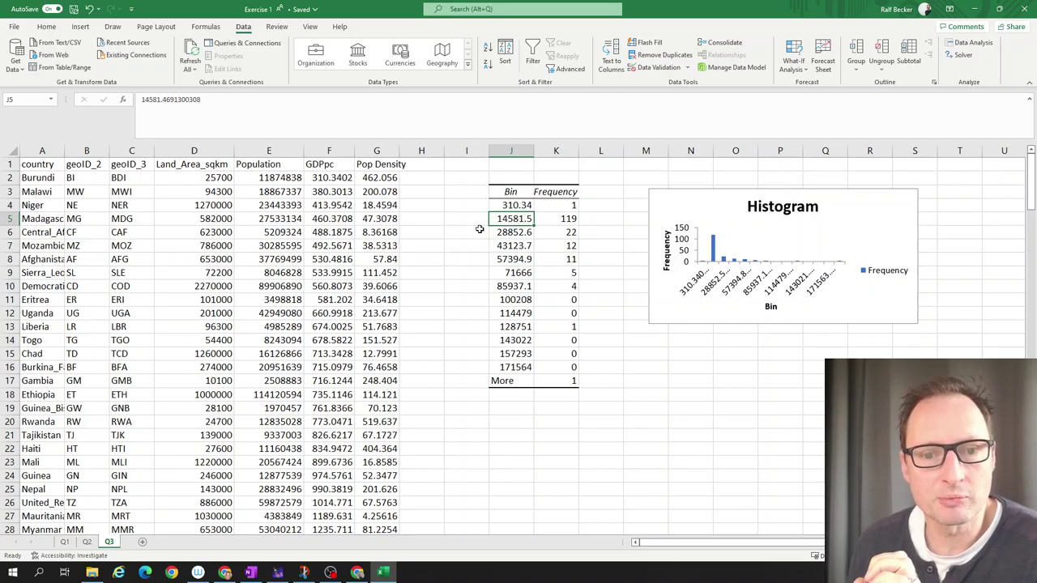
pyautogui.click(330, 191)
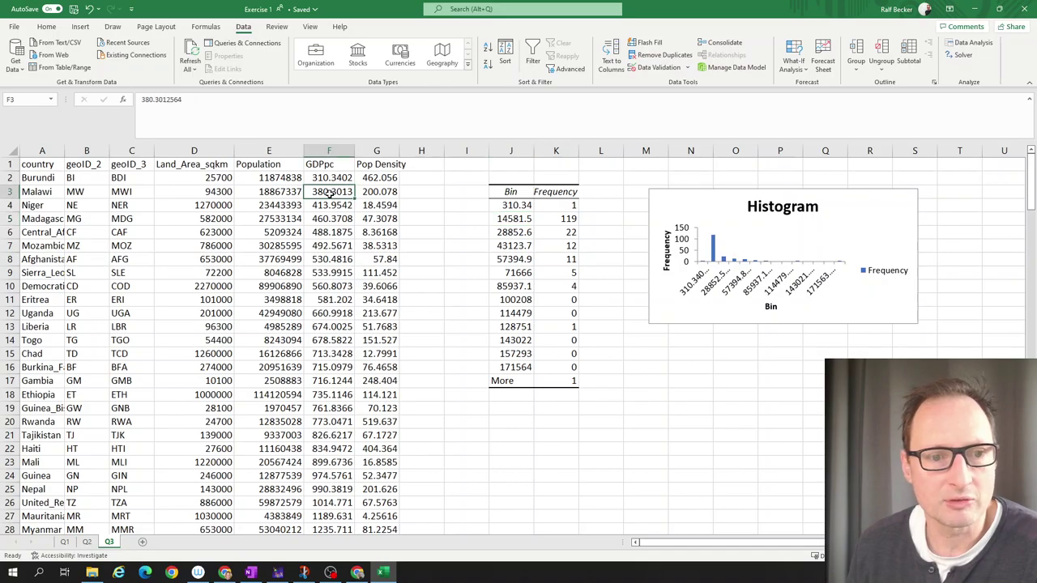
pyautogui.moveTo(329, 191); pyautogui.dragTo(330, 279)
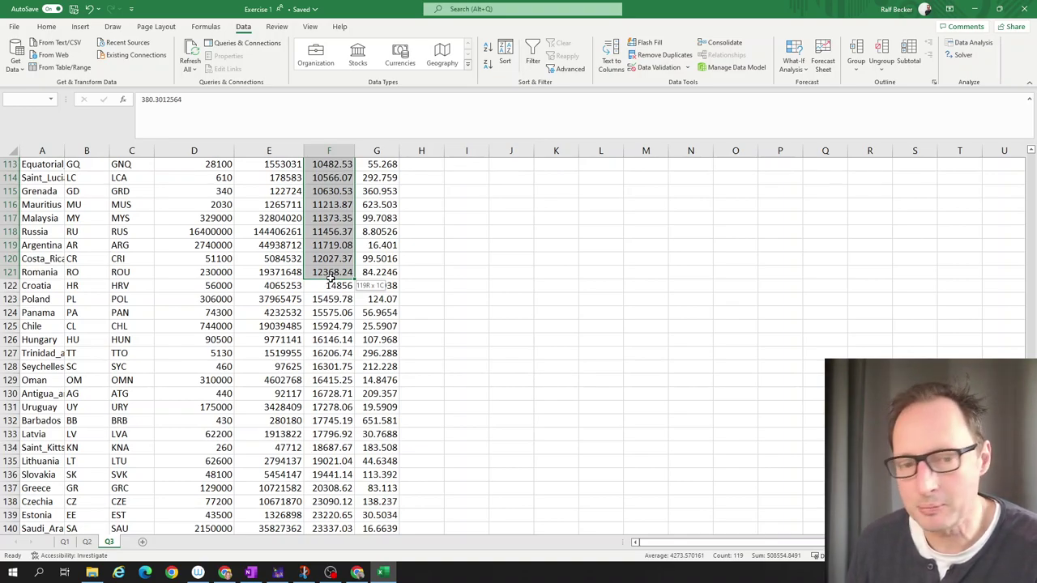
pyautogui.moveTo(330, 277); pyautogui.dragTo(330, 279)
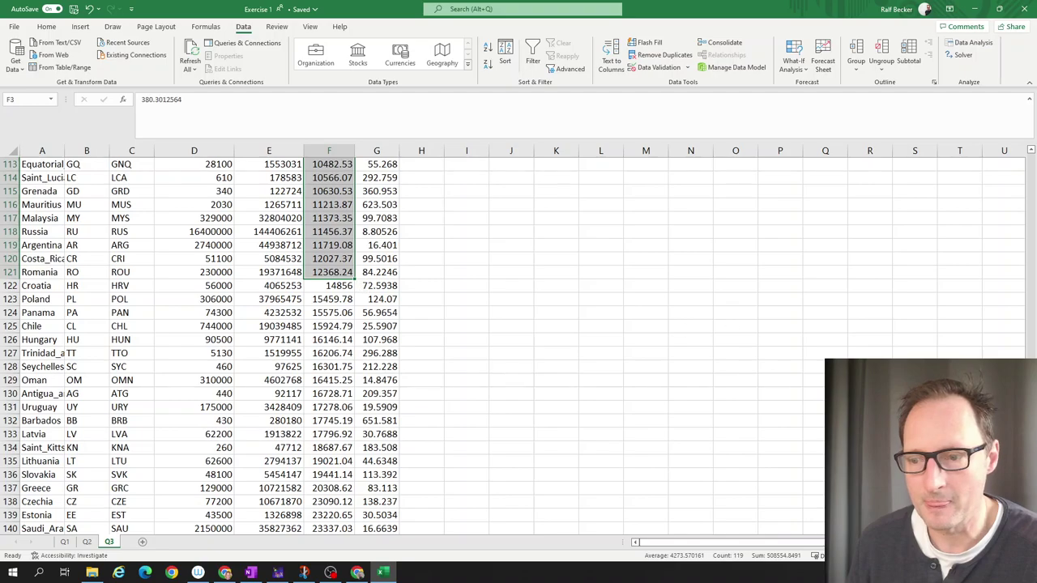
pyautogui.scroll(4, 405, 340)
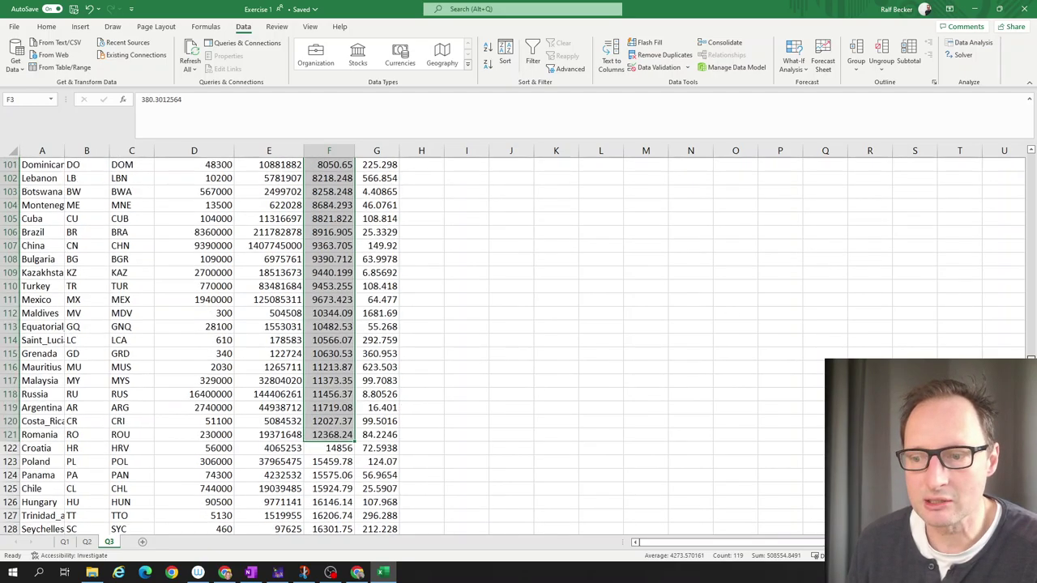
pyautogui.moveTo(1028, 195); pyautogui.dragTo(1029, 158)
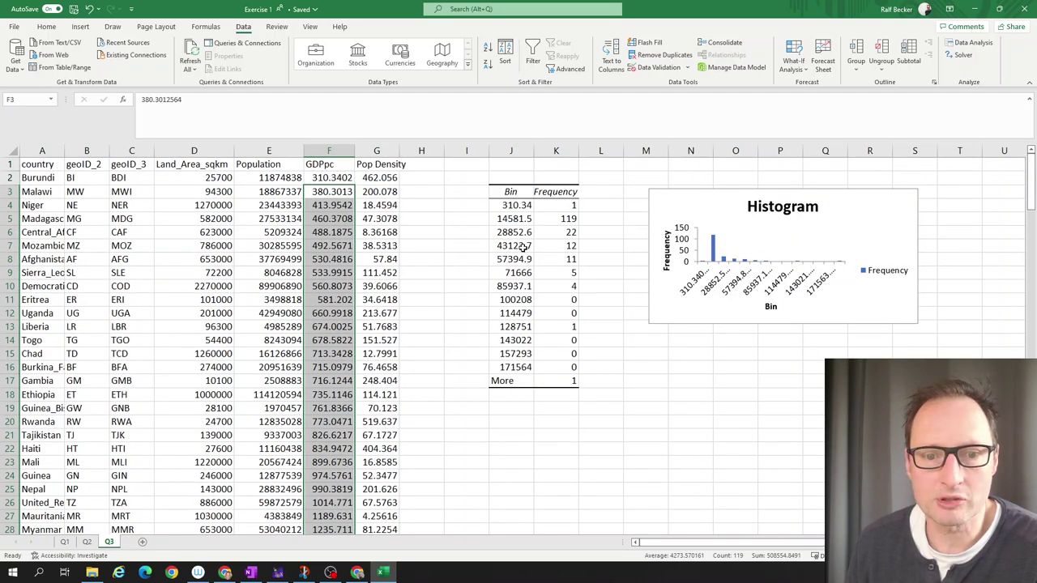
pyautogui.click(515, 217)
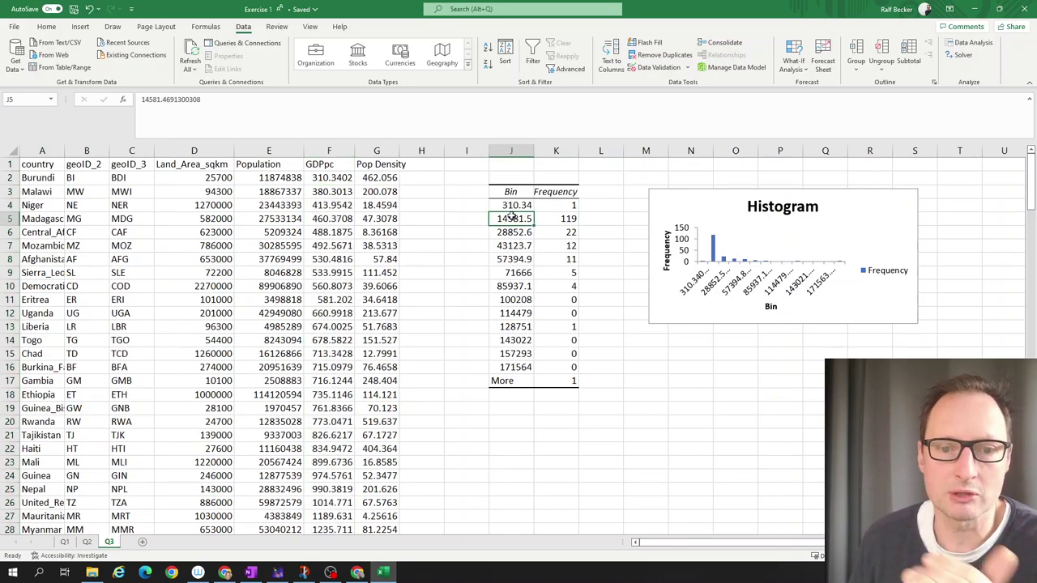
pyautogui.click(559, 218)
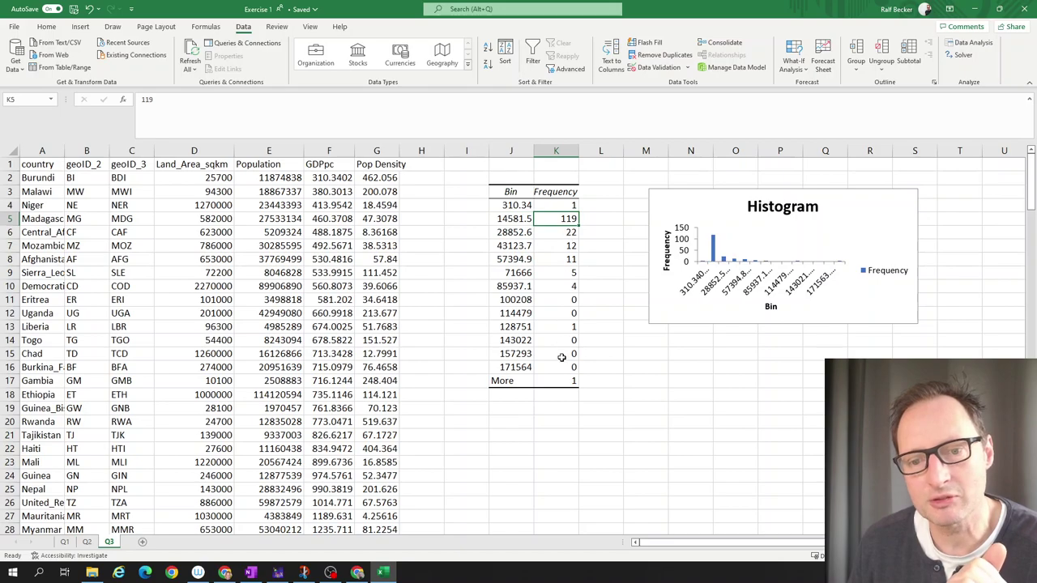
pyautogui.click(508, 204)
pyautogui.moveTo(508, 205); pyautogui.dragTo(512, 368)
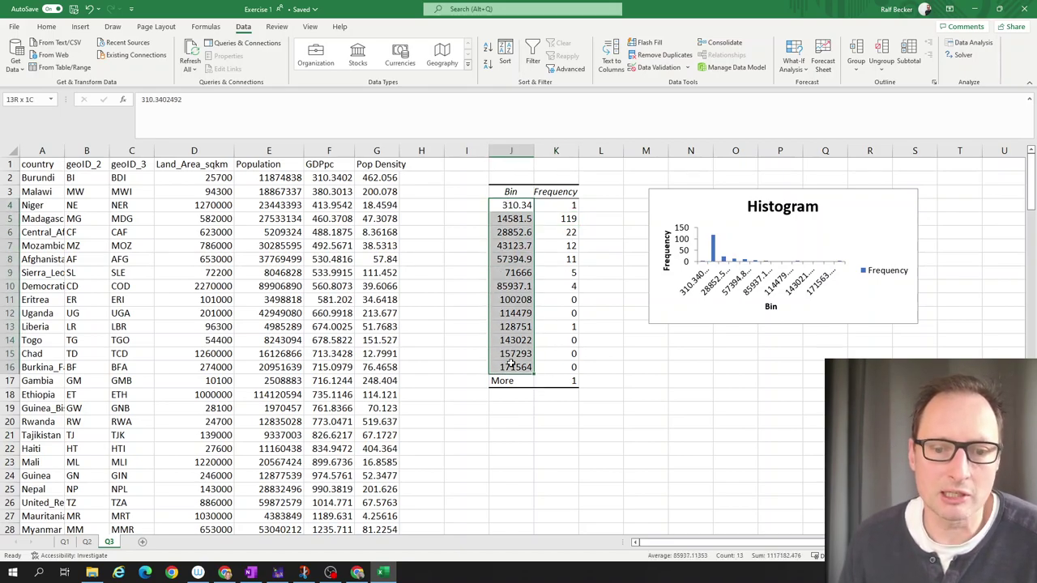
# Enlarge the GDPpc Histogram chart so its full bin labels are readable.
pyautogui.click(857, 301)
pyautogui.moveTo(917, 323); pyautogui.dragTo(956, 358)
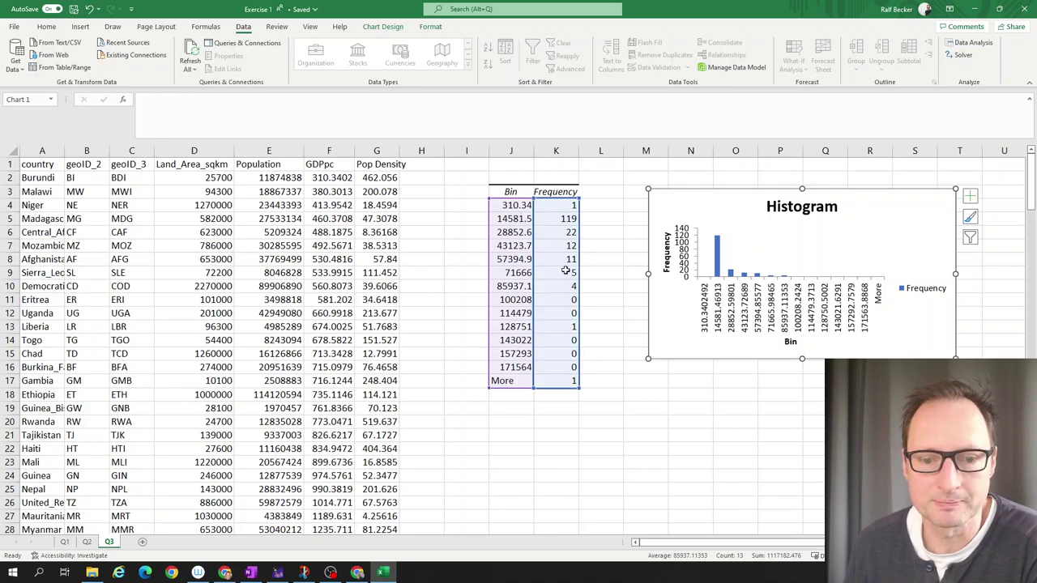
pyautogui.click(484, 439)
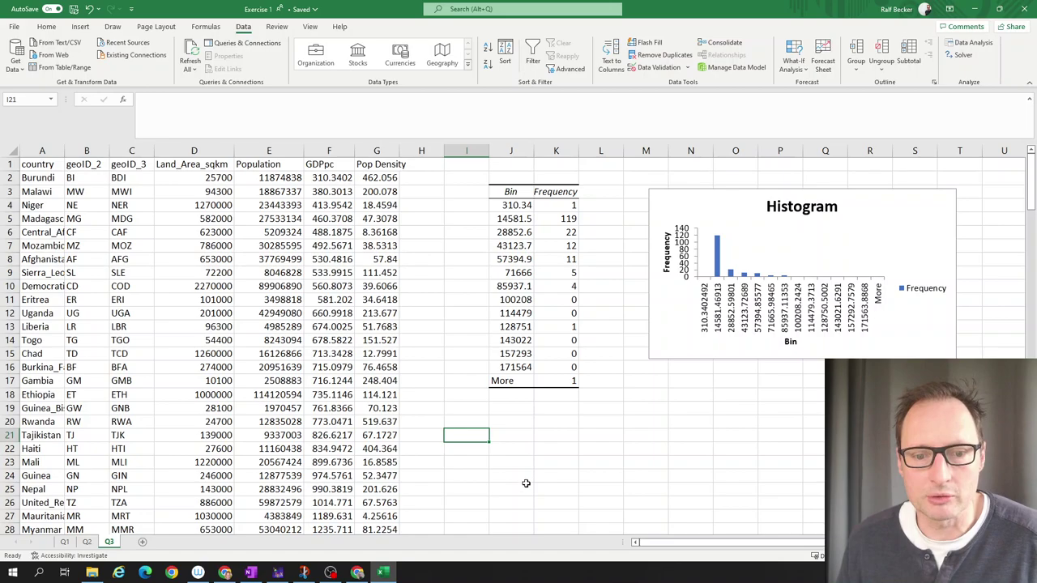
# Select cell J21 below the bin table to start a new bin list.
pyautogui.click(520, 422)
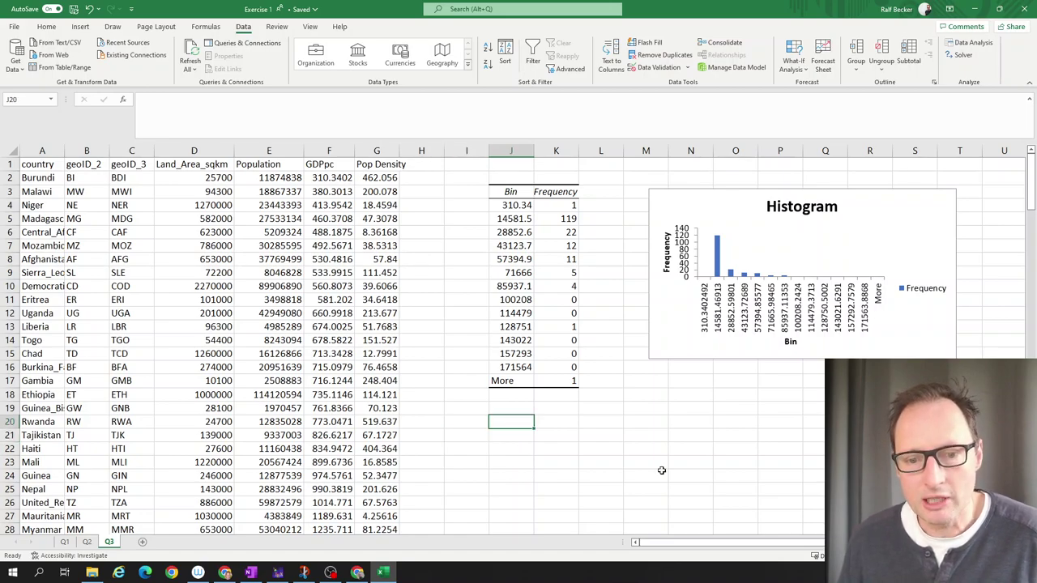
pyautogui.click(519, 436)
pyautogui.scroll(-2, 551, 413)
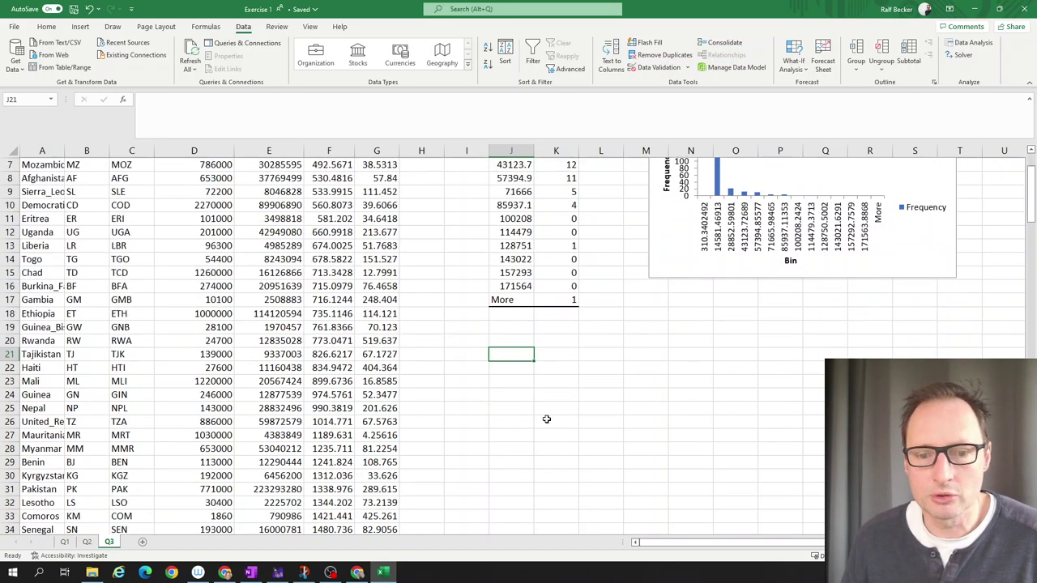
pyautogui.scroll(2, 546, 416)
pyautogui.scroll(-2, 546, 420)
pyautogui.scroll(-1, 546, 422)
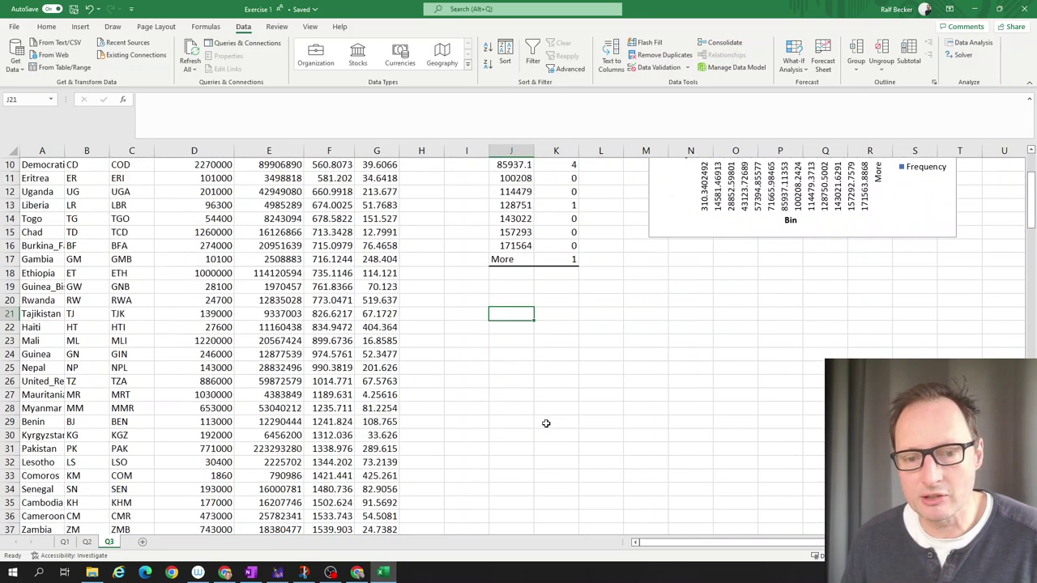
pyautogui.scroll(3, 545, 426)
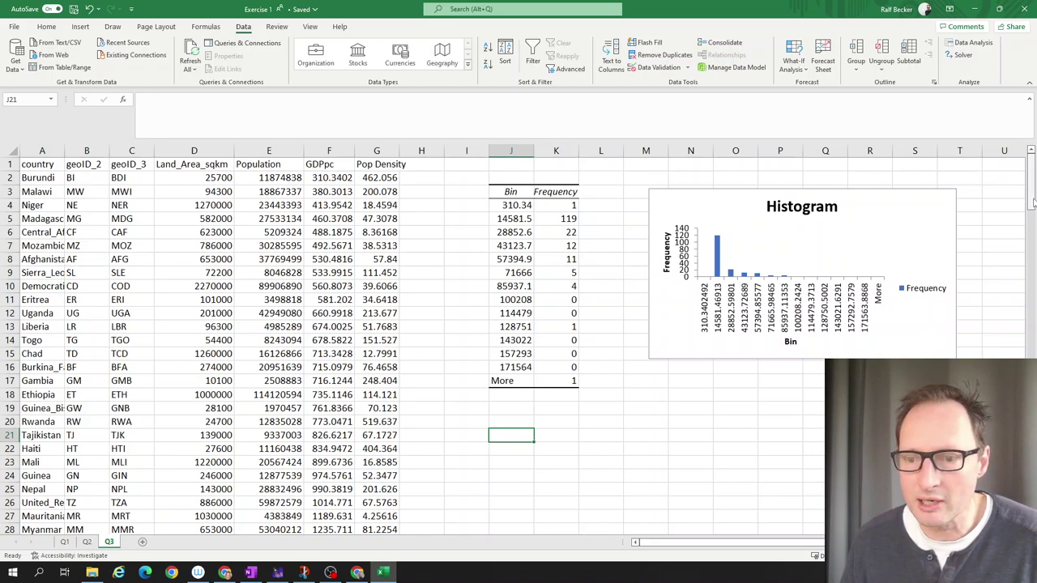
pyautogui.moveTo(1031, 202); pyautogui.dragTo(1031, 467)
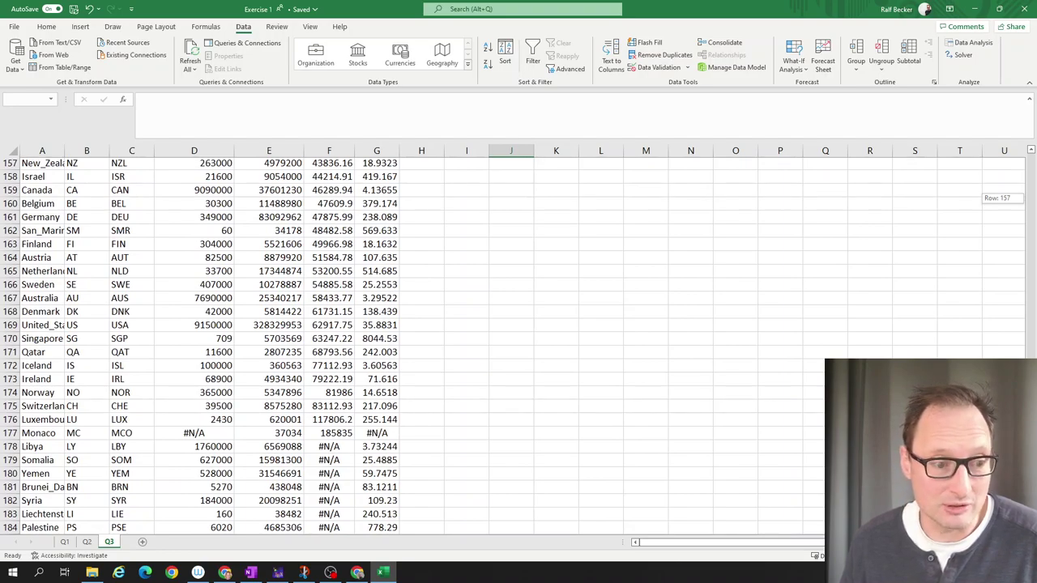
pyautogui.moveTo(1031, 467); pyautogui.dragTo(1016, 337)
pyautogui.moveTo(1016, 224); pyautogui.dragTo(1014, 186)
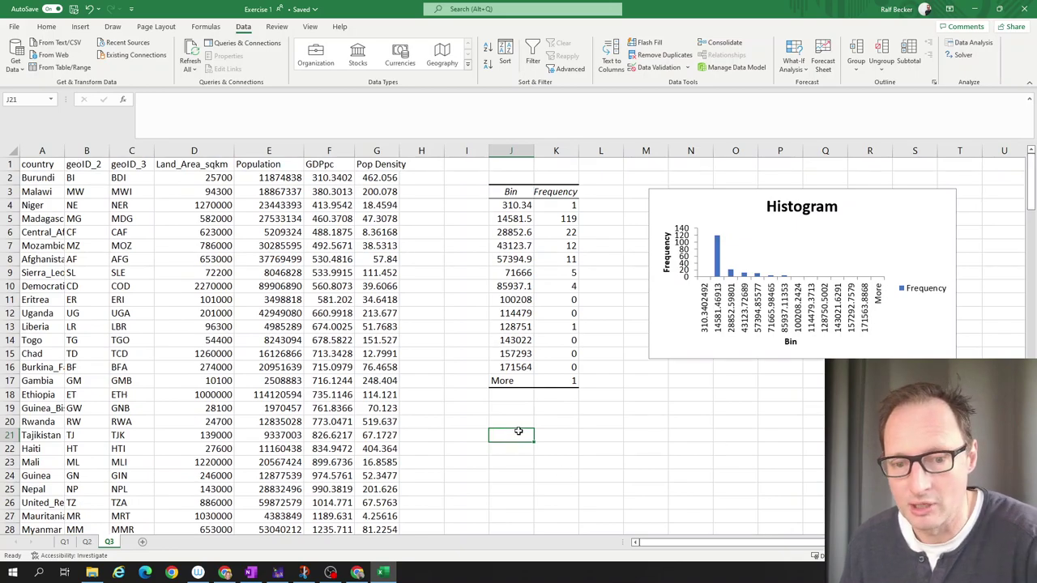
# Enter the first bin values 0, 500, 2000, 5000, 10000 and 20000 down column J.
pyautogui.write('0')
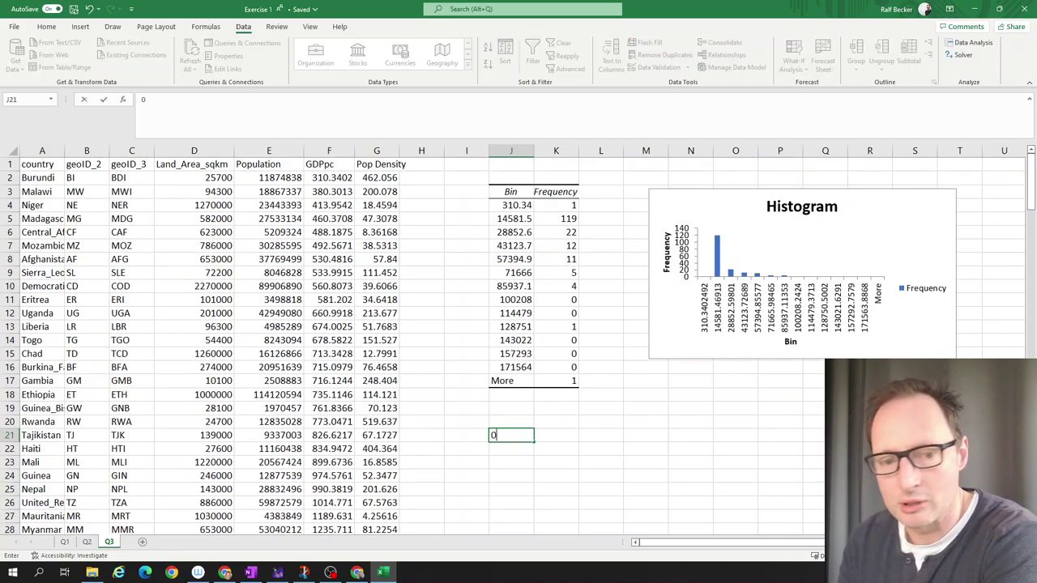
pyautogui.press('Return')
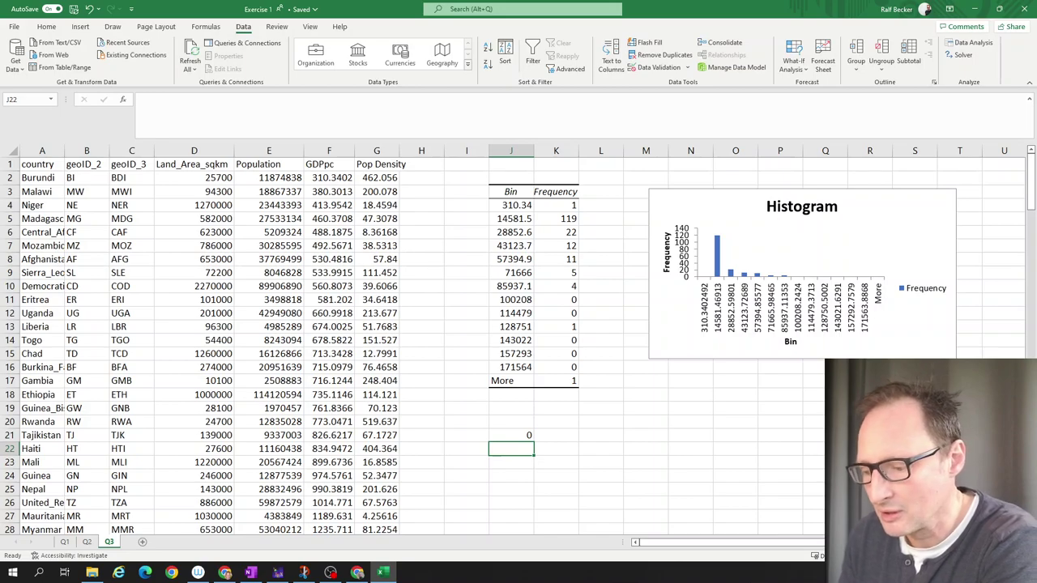
pyautogui.write('500')
pyautogui.press('Return')
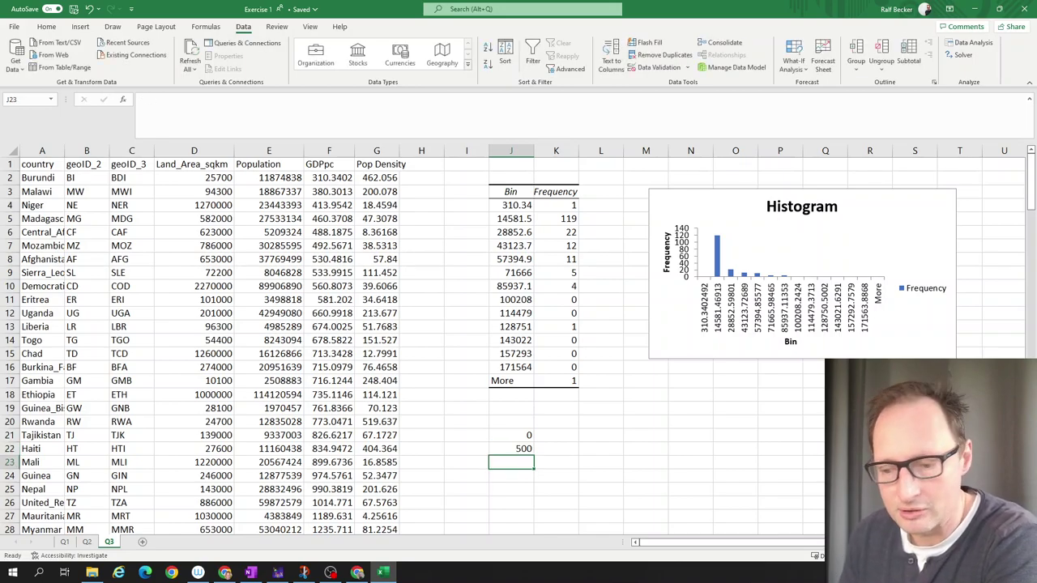
pyautogui.write('2000')
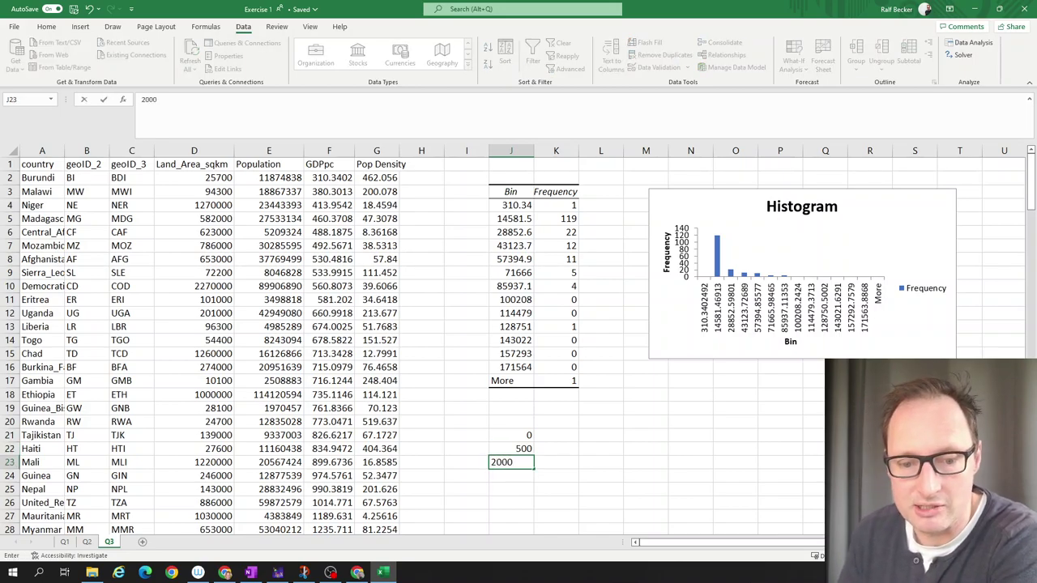
pyautogui.press('Return')
pyautogui.write('5000')
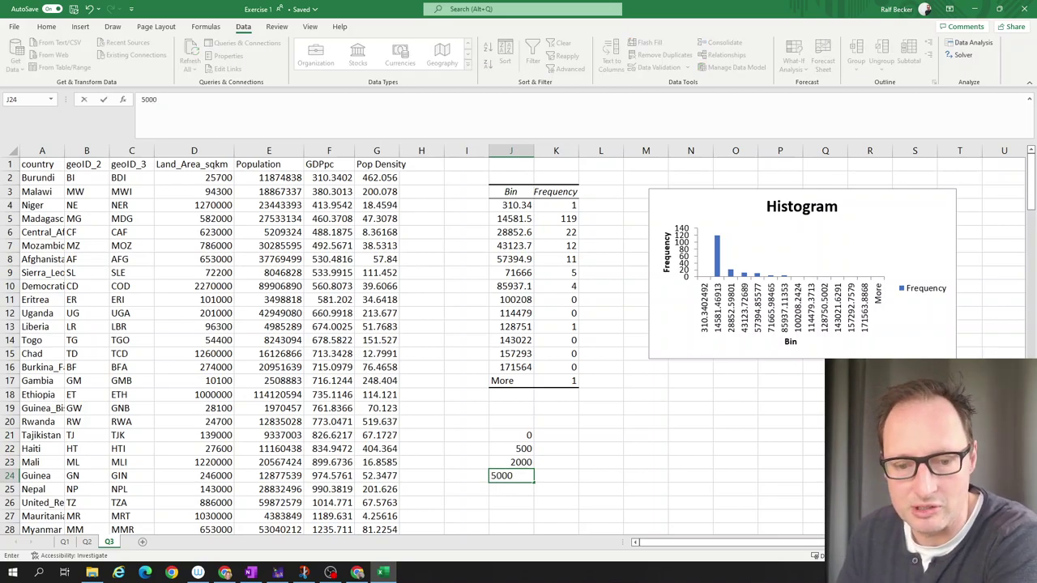
pyautogui.press('Return')
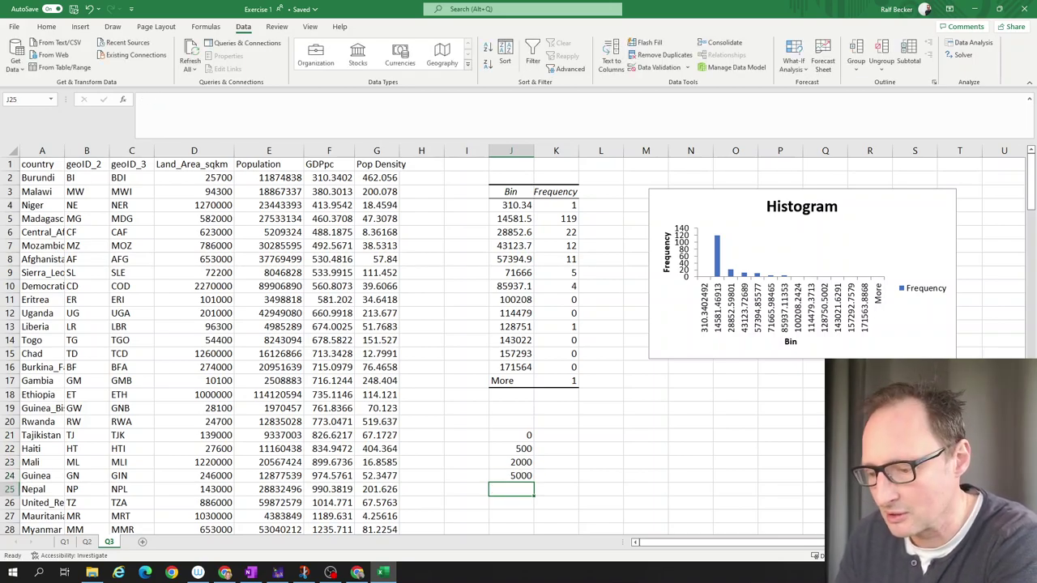
pyautogui.write('10000')
pyautogui.press('Return')
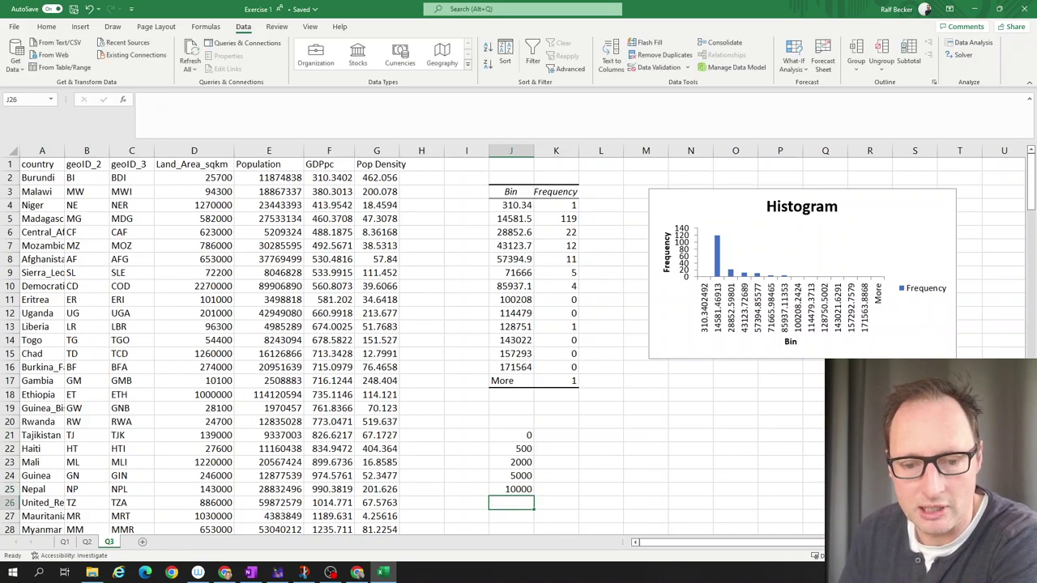
pyautogui.write('20000')
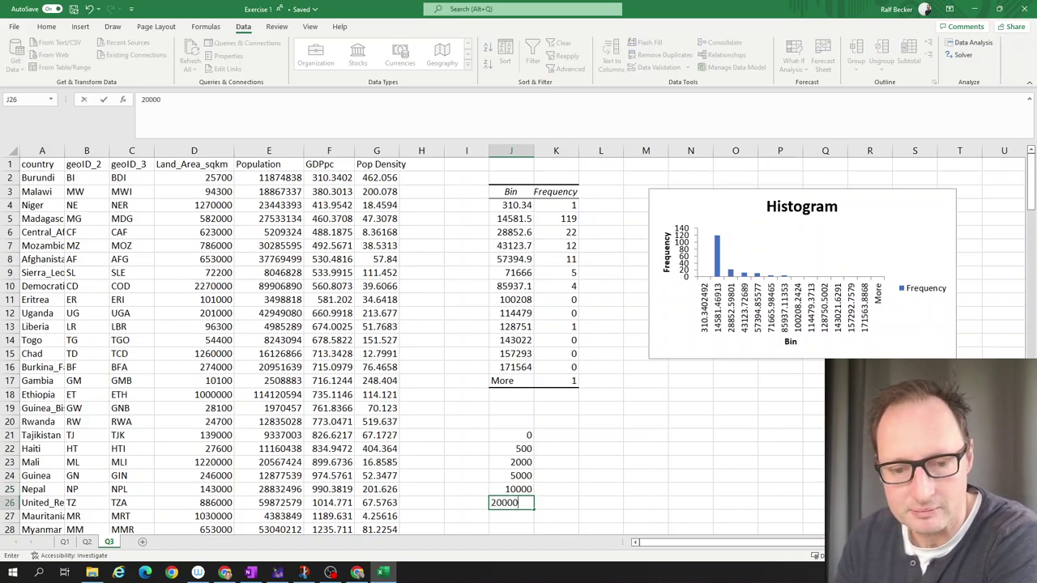
pyautogui.press('Return')
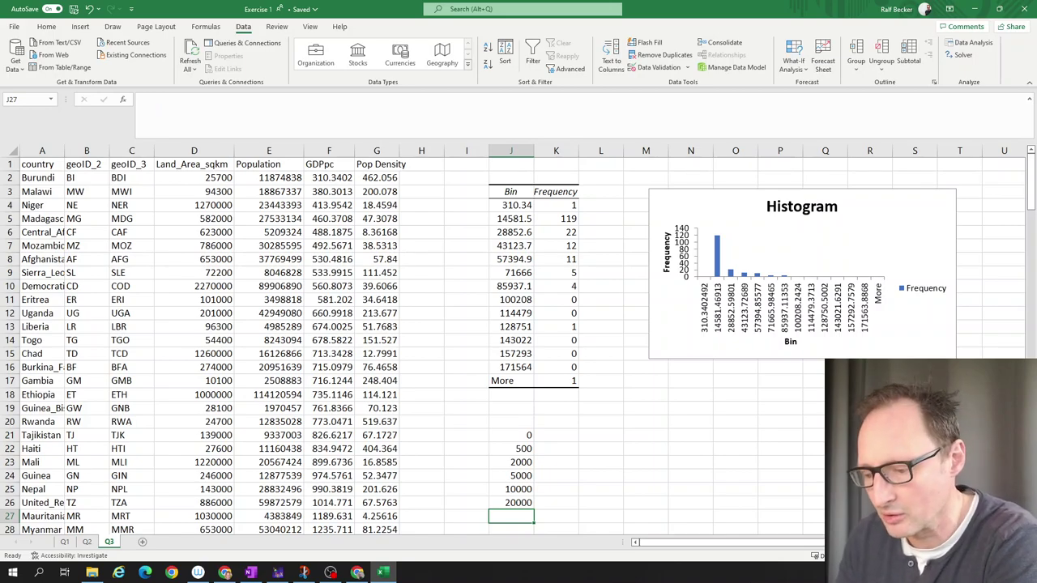
# Extend the bins from 30000 to 80000 in 10000 steps and add 200000.
pyautogui.click(531, 502)
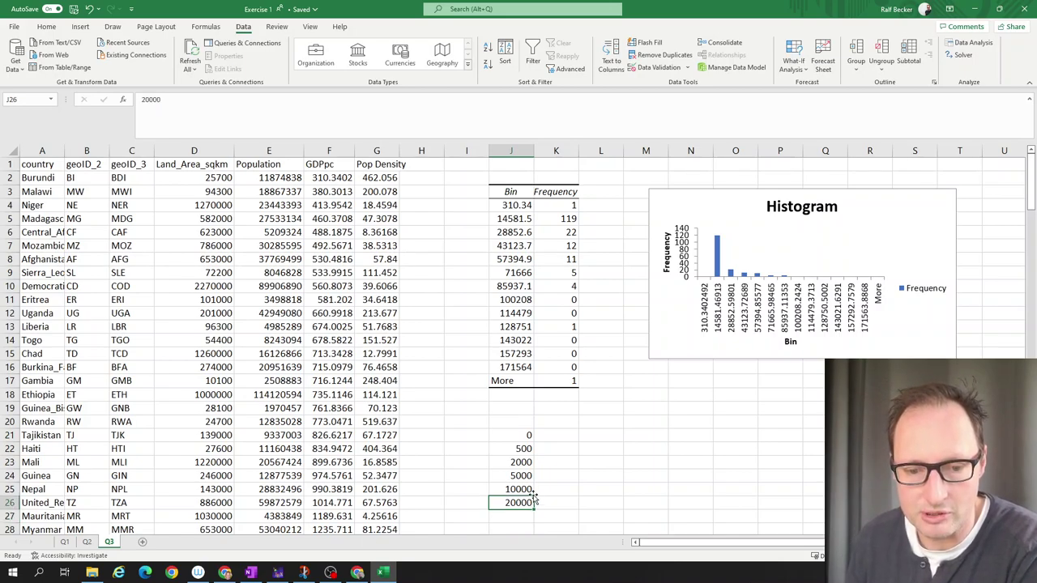
pyautogui.scroll(-1, 533, 496)
pyautogui.moveTo(518, 450); pyautogui.dragTo(527, 475)
pyautogui.click(521, 476)
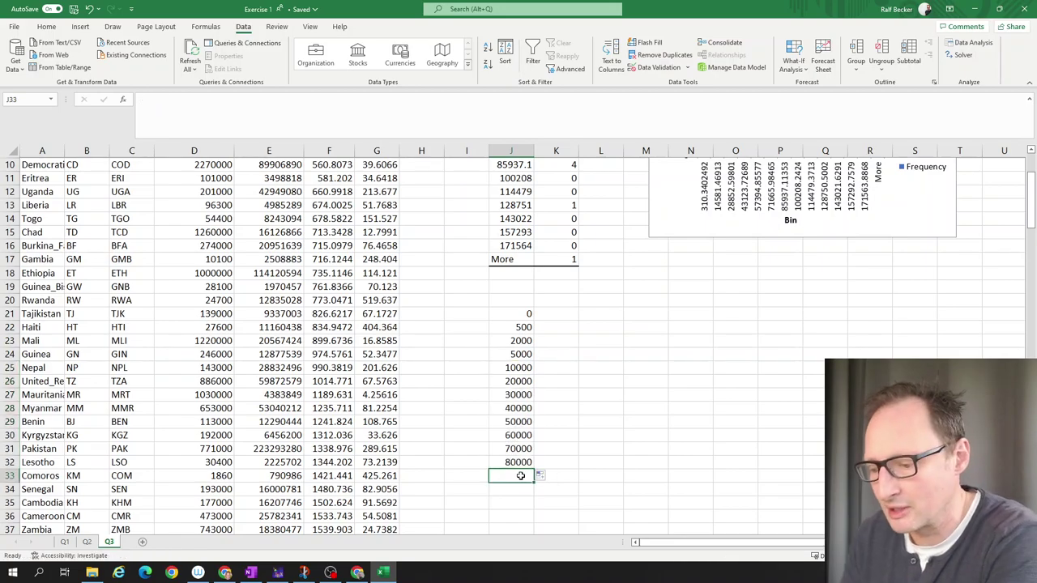
pyautogui.write('200000')
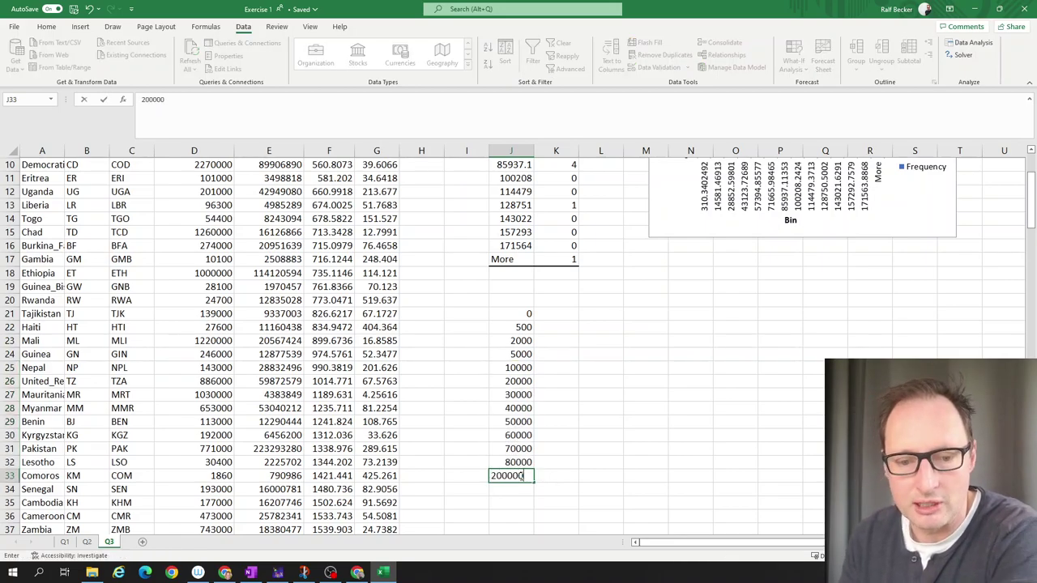
pyautogui.hotkey('ctrl', 'Return')
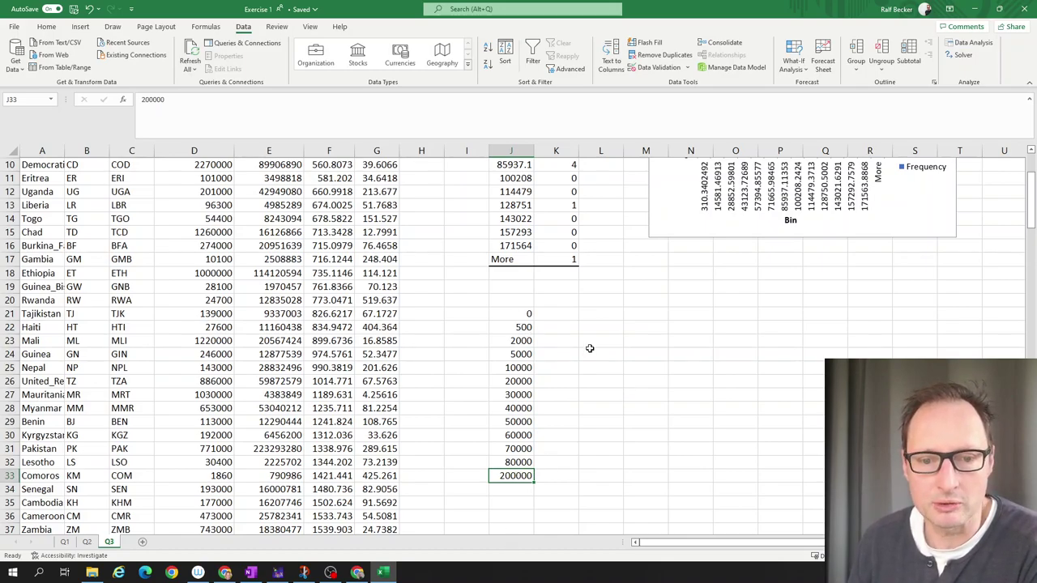
pyautogui.click(600, 315)
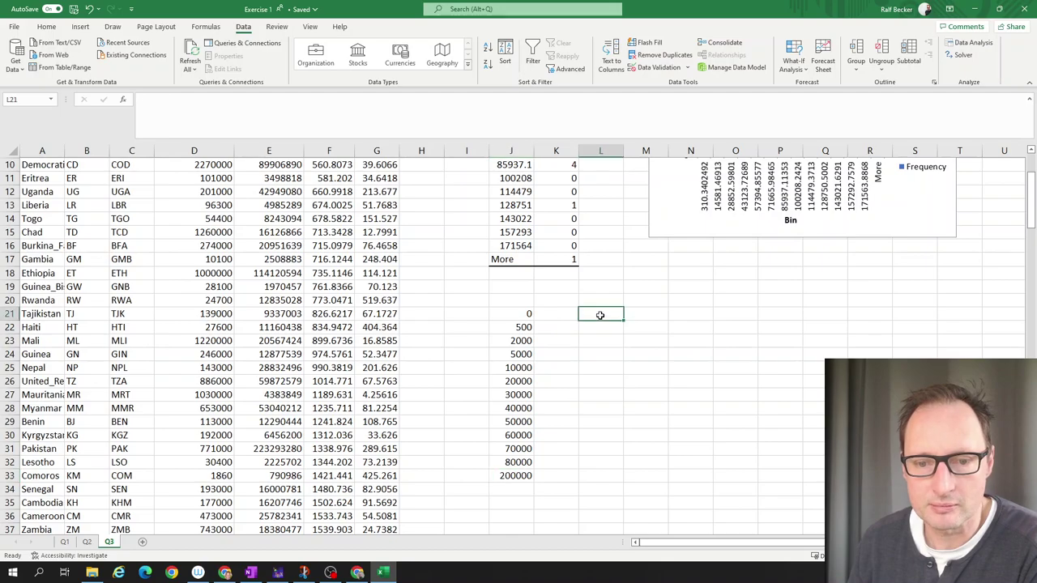
# Run Histogram on F2:F177 with bin range J21:J33, outputting table and chart at L21.
pyautogui.click(968, 44)
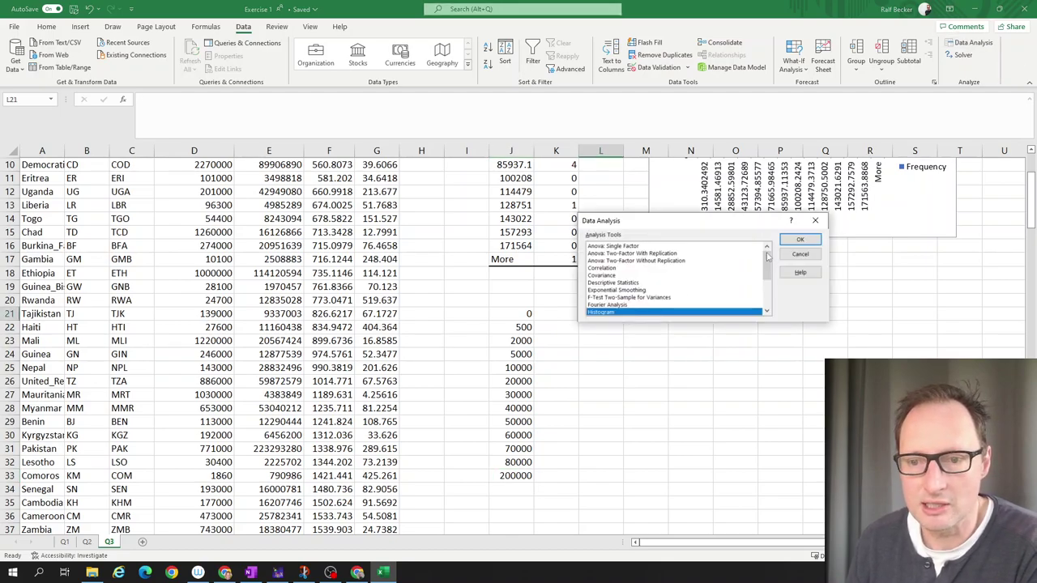
pyautogui.click(799, 240)
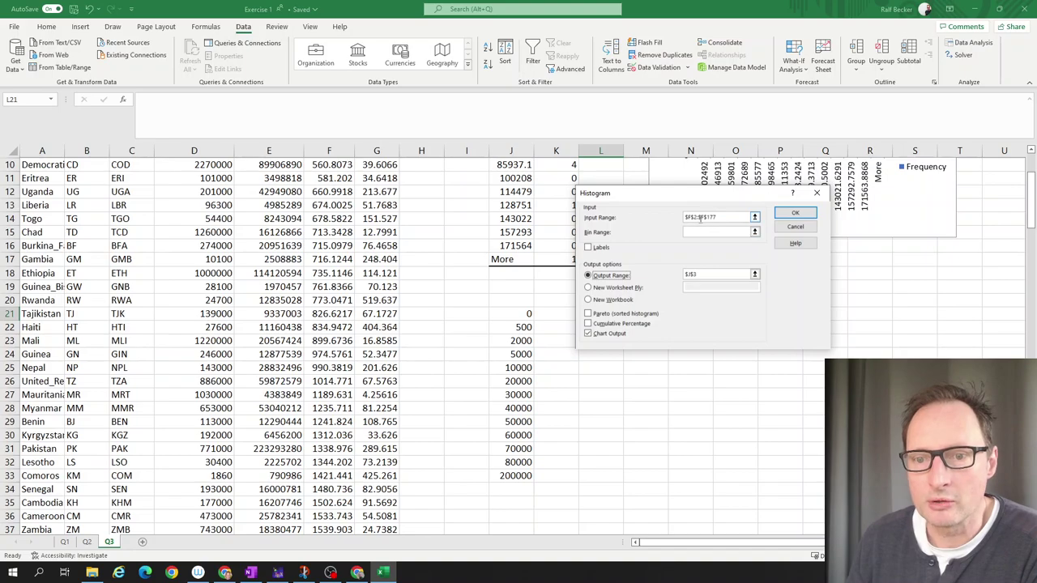
pyautogui.moveTo(717, 218); pyautogui.dragTo(686, 225)
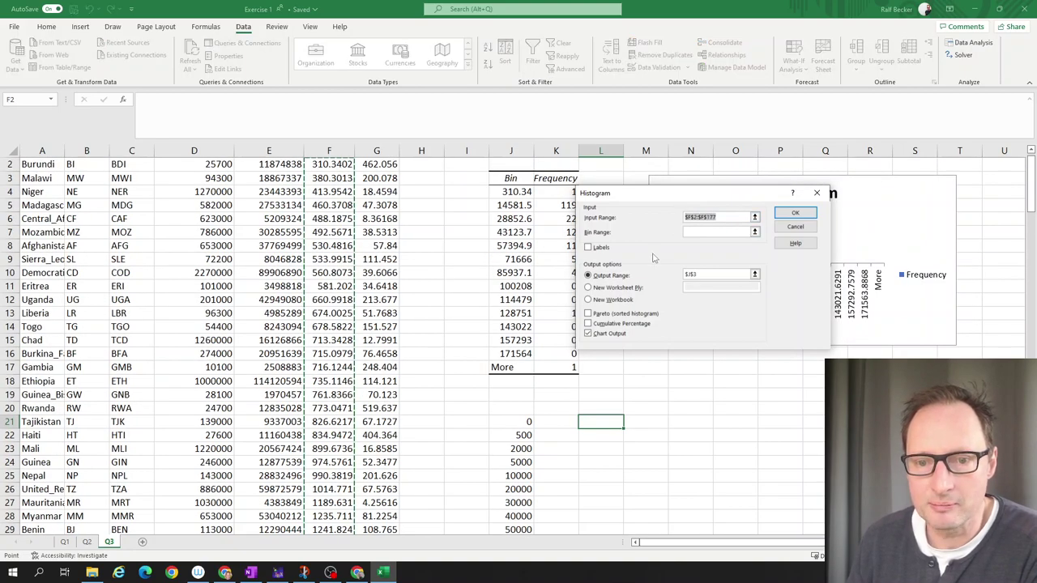
pyautogui.click(694, 232)
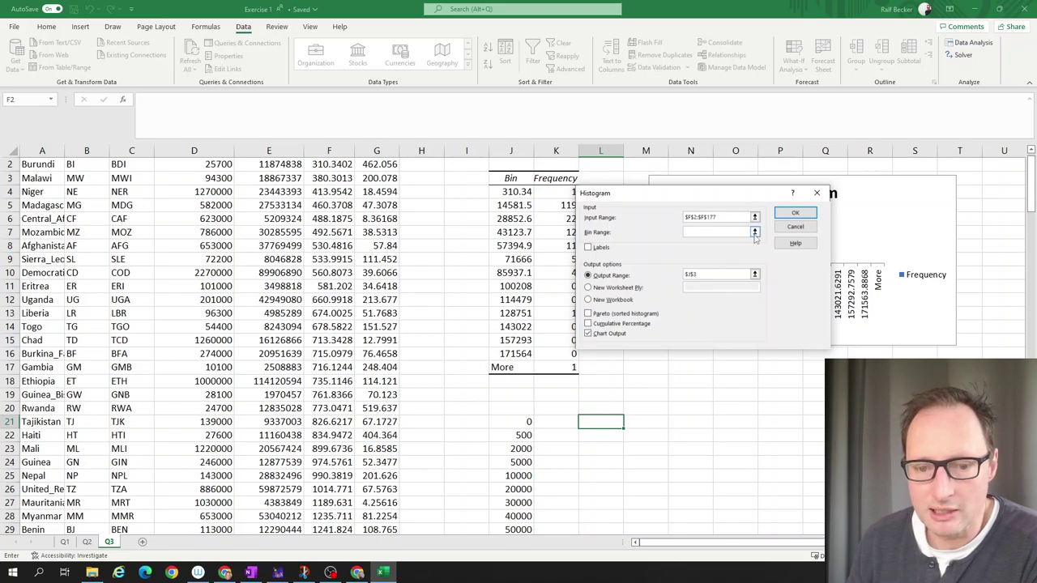
pyautogui.click(754, 233)
pyautogui.moveTo(527, 421); pyautogui.dragTo(515, 504)
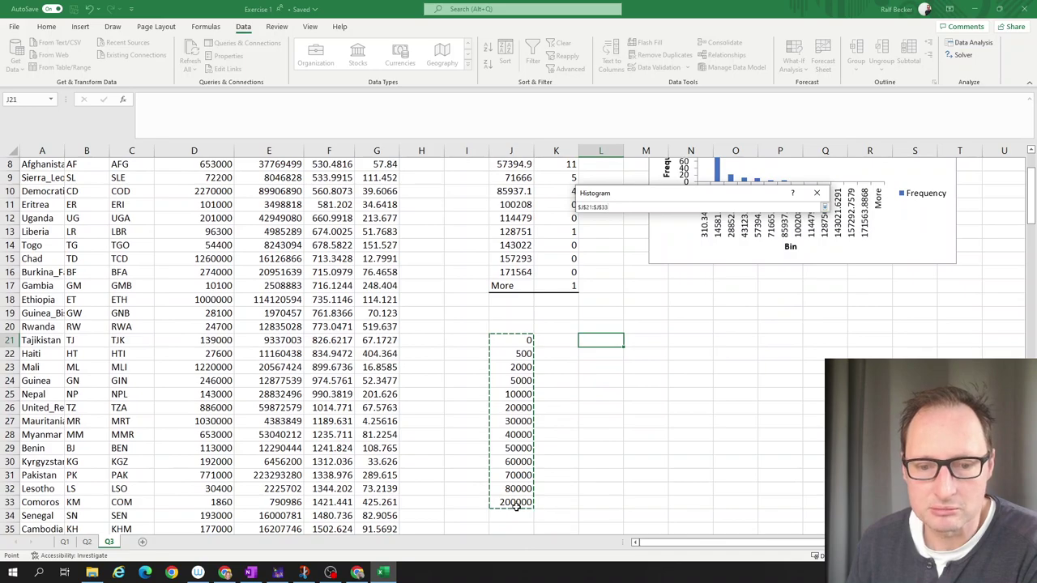
pyautogui.click(824, 207)
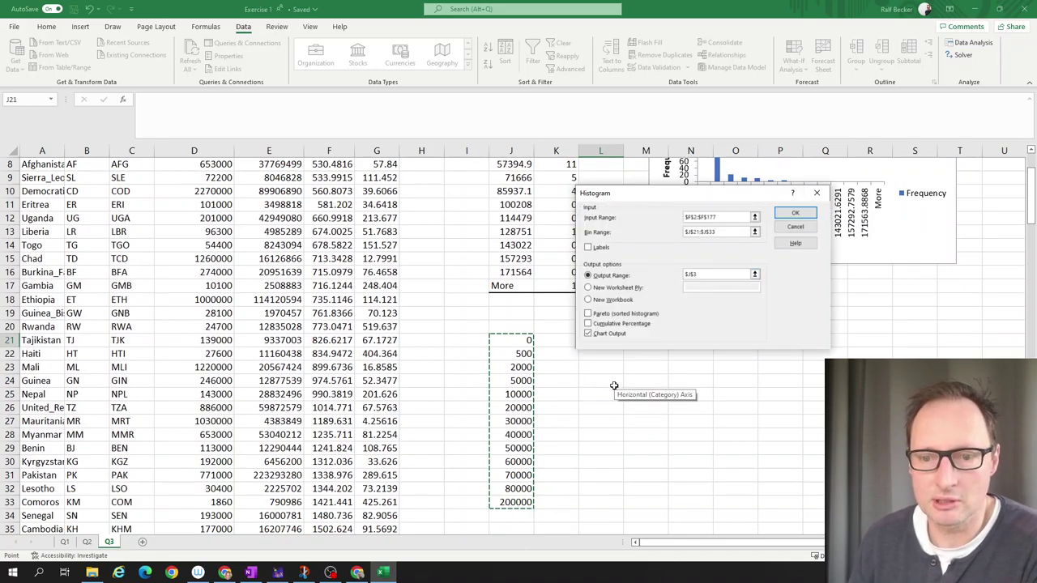
pyautogui.moveTo(704, 197); pyautogui.dragTo(755, 194)
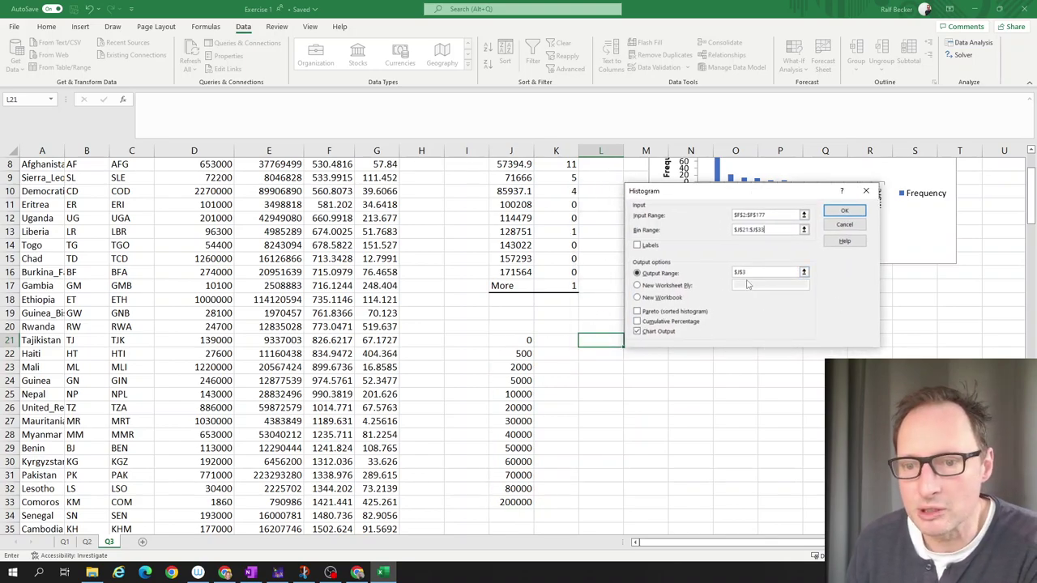
pyautogui.moveTo(749, 273); pyautogui.dragTo(713, 275)
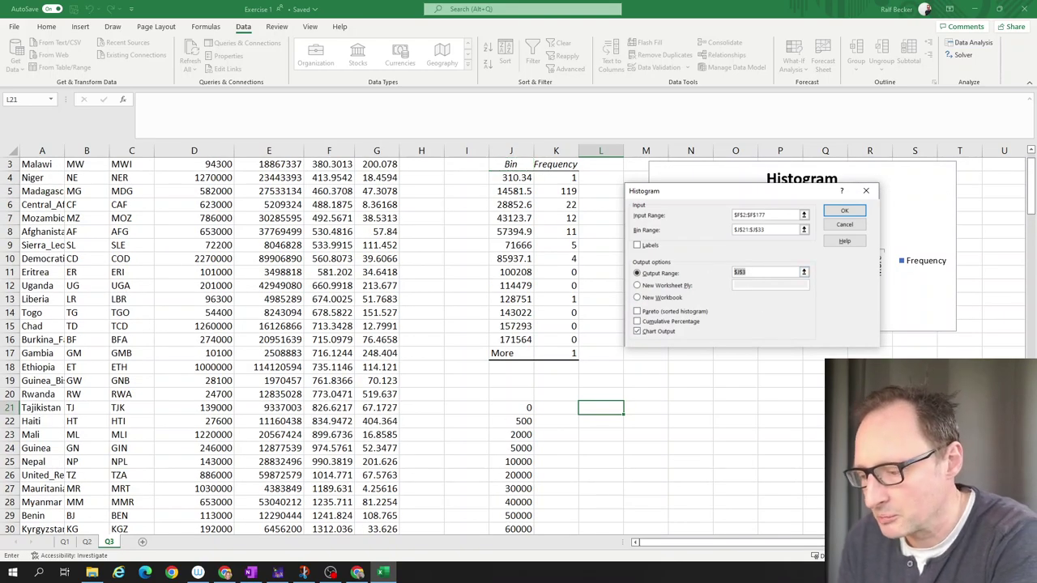
pyautogui.write('L21')
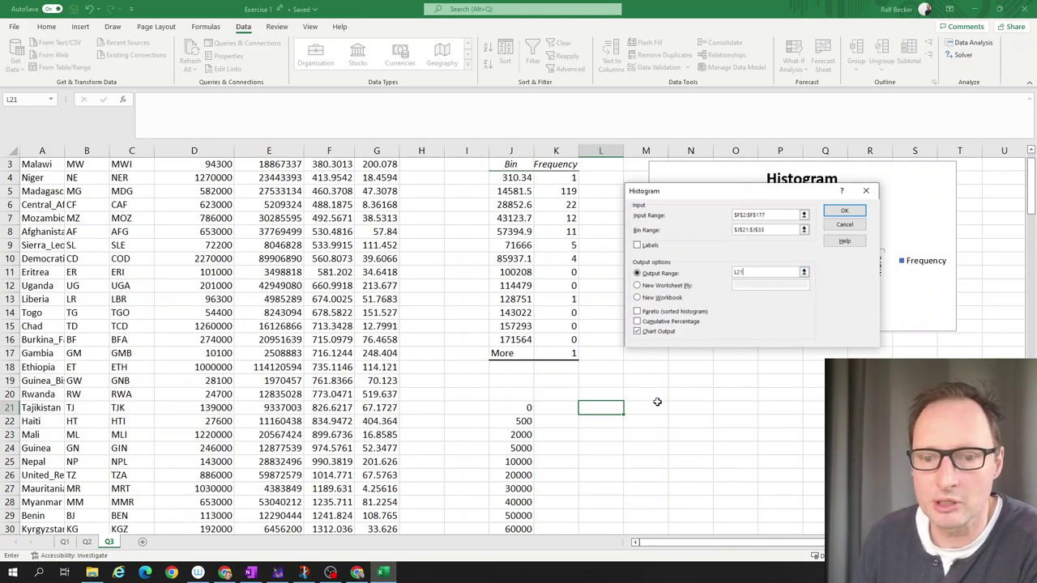
pyautogui.click(844, 210)
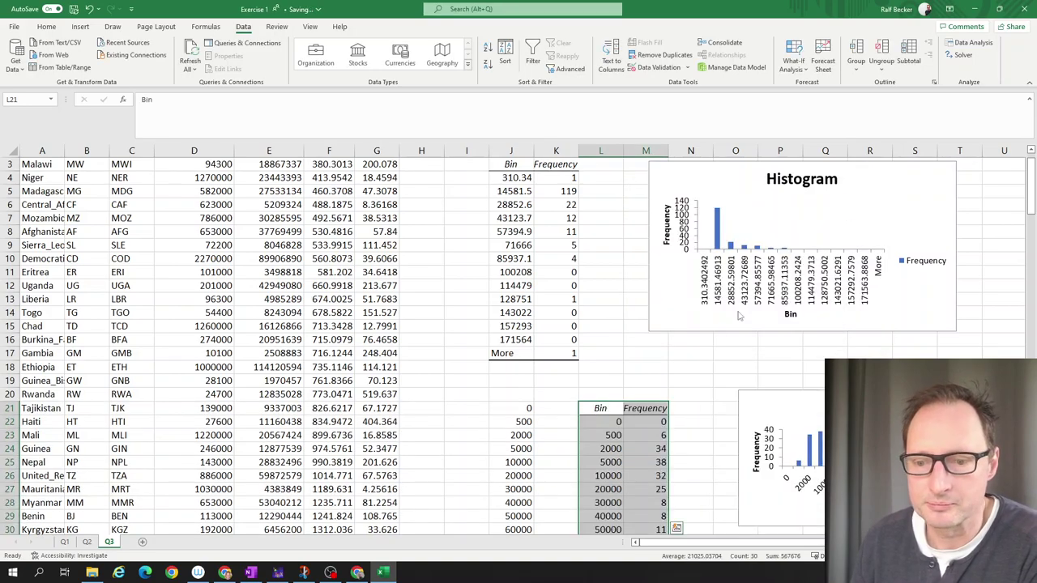
pyautogui.scroll(-3, 612, 381)
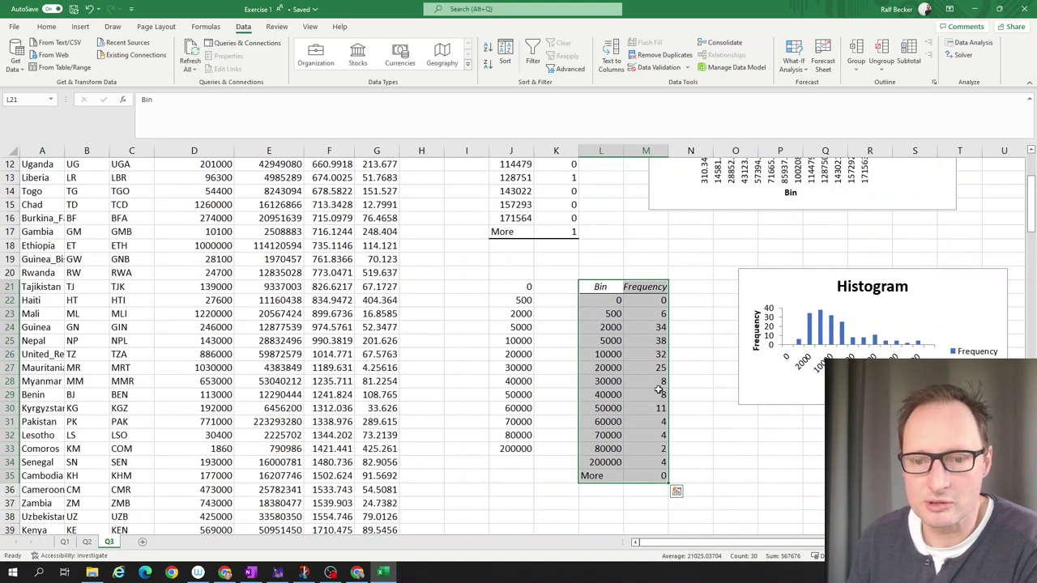
pyautogui.click(613, 340)
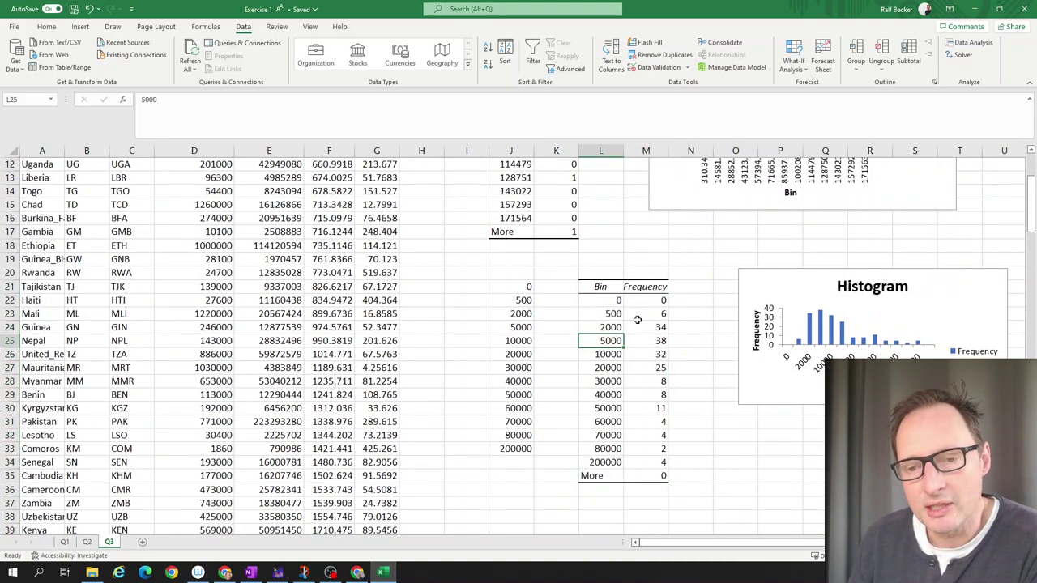
pyautogui.click(657, 315)
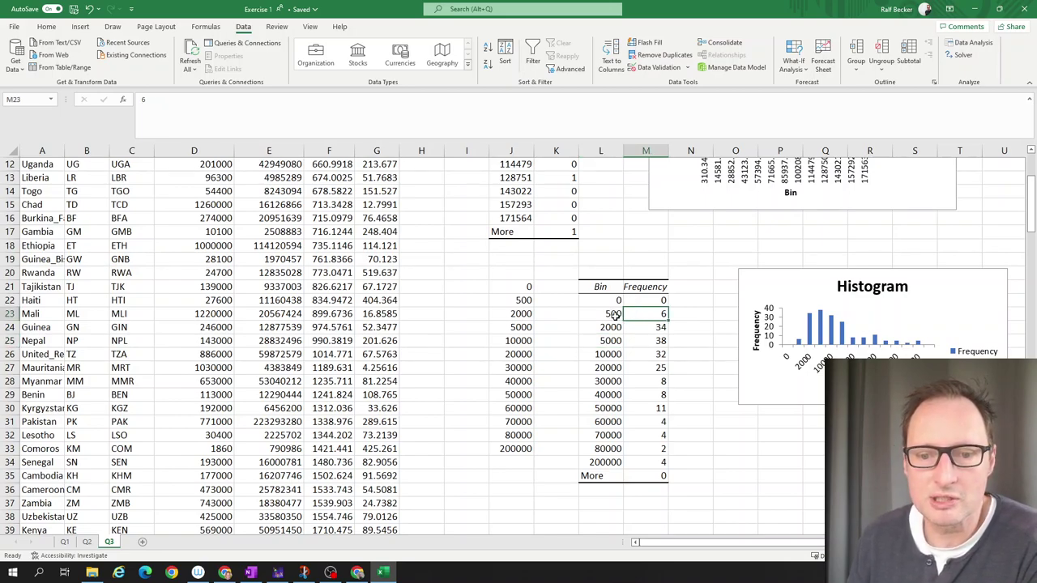
pyautogui.scroll(4, 272, 273)
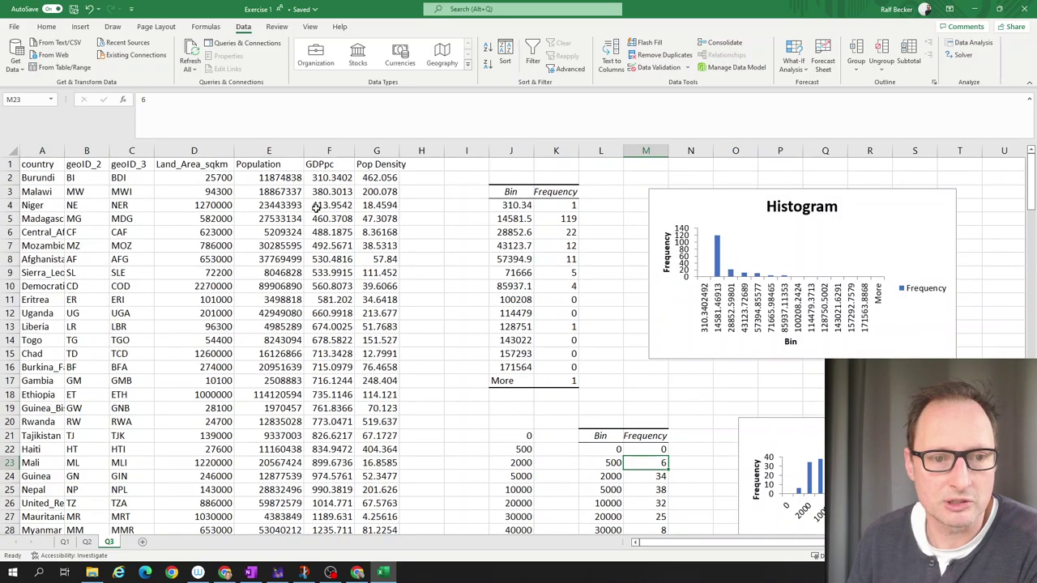
pyautogui.moveTo(322, 179); pyautogui.dragTo(349, 255)
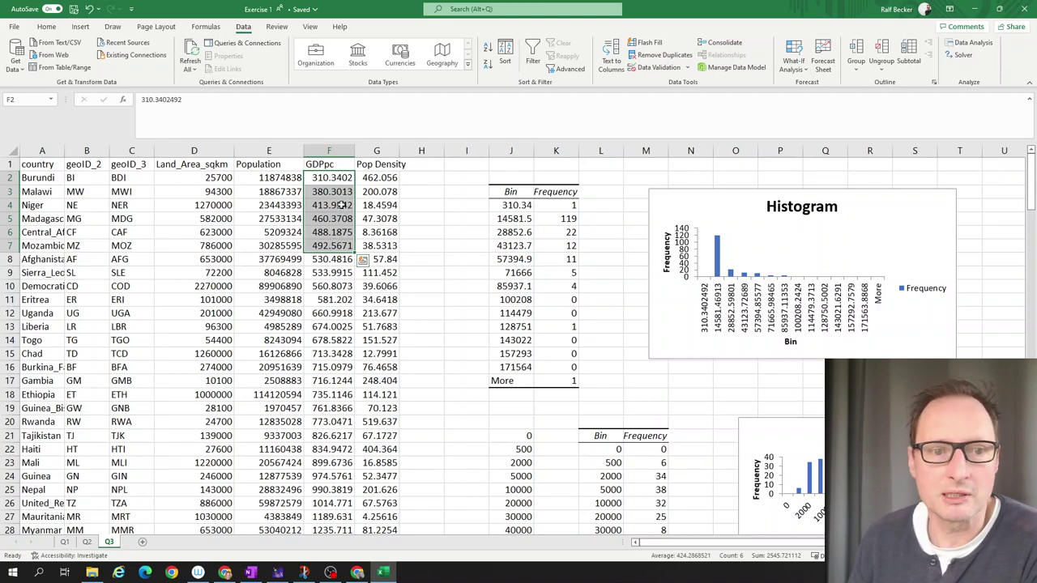
pyautogui.click(664, 465)
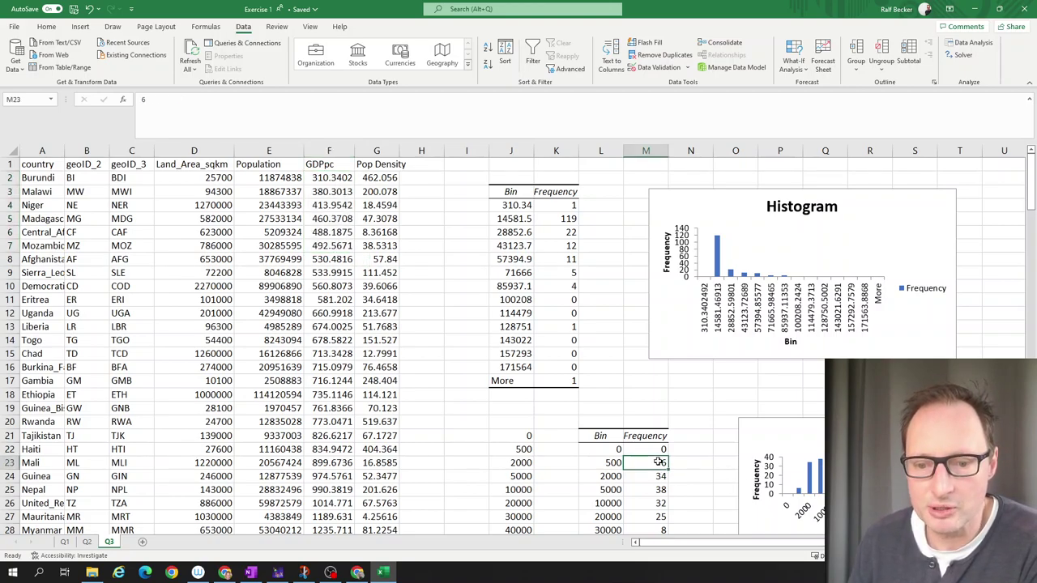
pyautogui.scroll(-2, 681, 457)
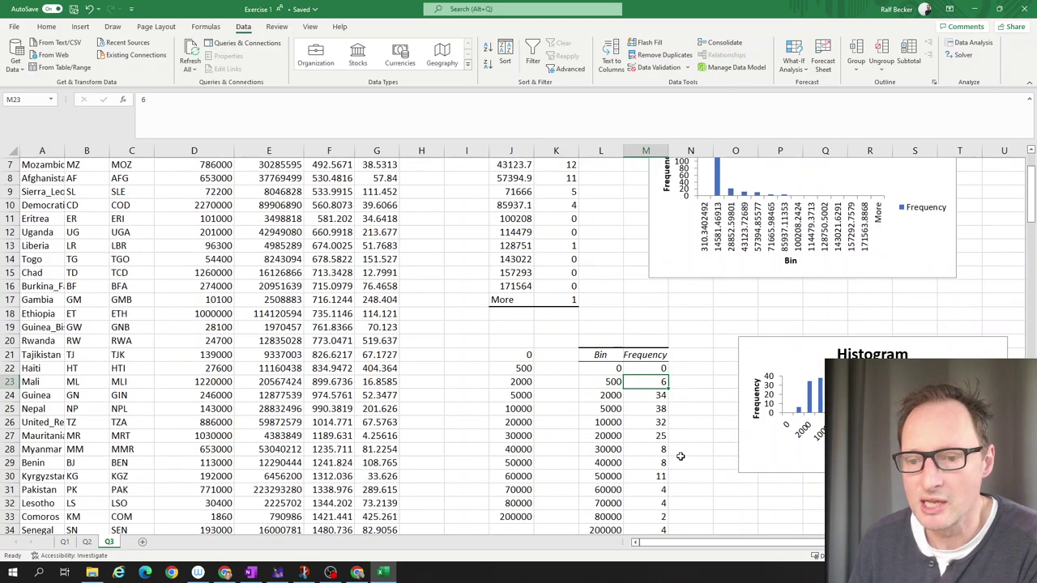
# Widen the custom-bin histogram chart leftward so more bin labels are visible.
pyautogui.click(750, 466)
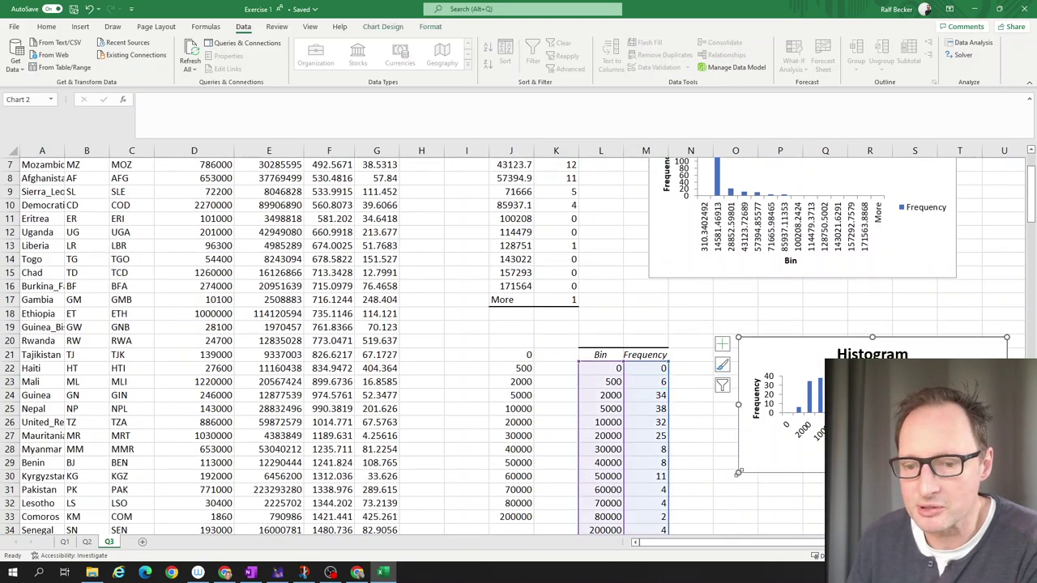
pyautogui.moveTo(738, 473); pyautogui.dragTo(705, 508)
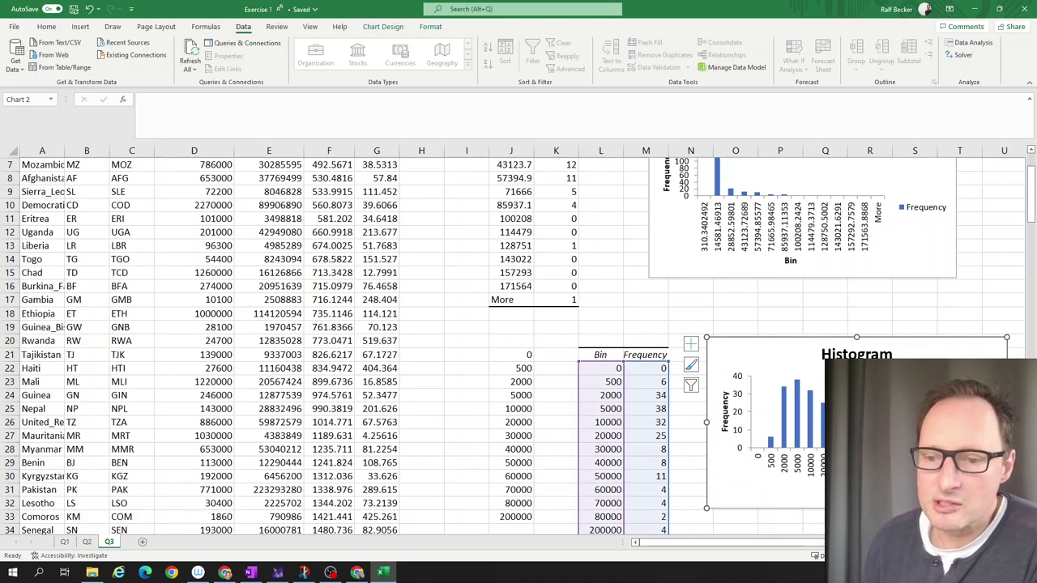
pyautogui.scroll(1, 611, 303)
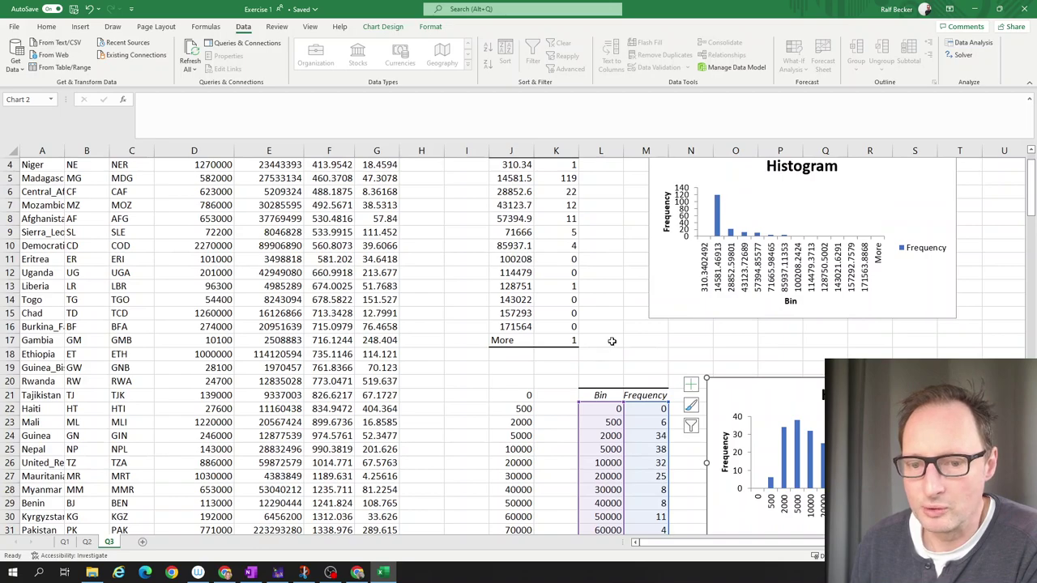
pyautogui.scroll(-1, 611, 341)
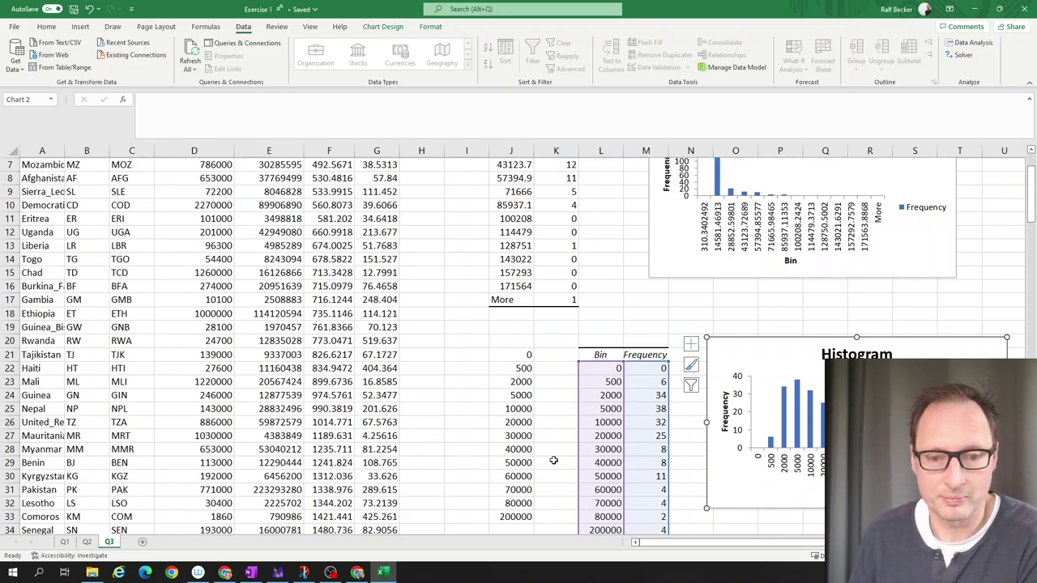
# Step through the cells beside the 500 to 10000 bins and select L20.
pyautogui.click(537, 356)
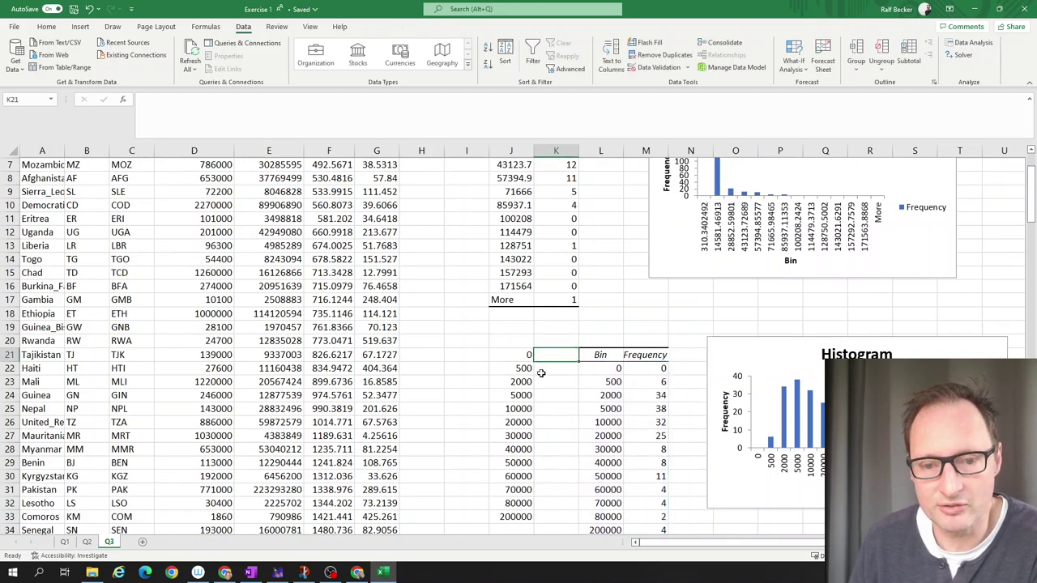
pyautogui.click(540, 369)
pyautogui.click(542, 385)
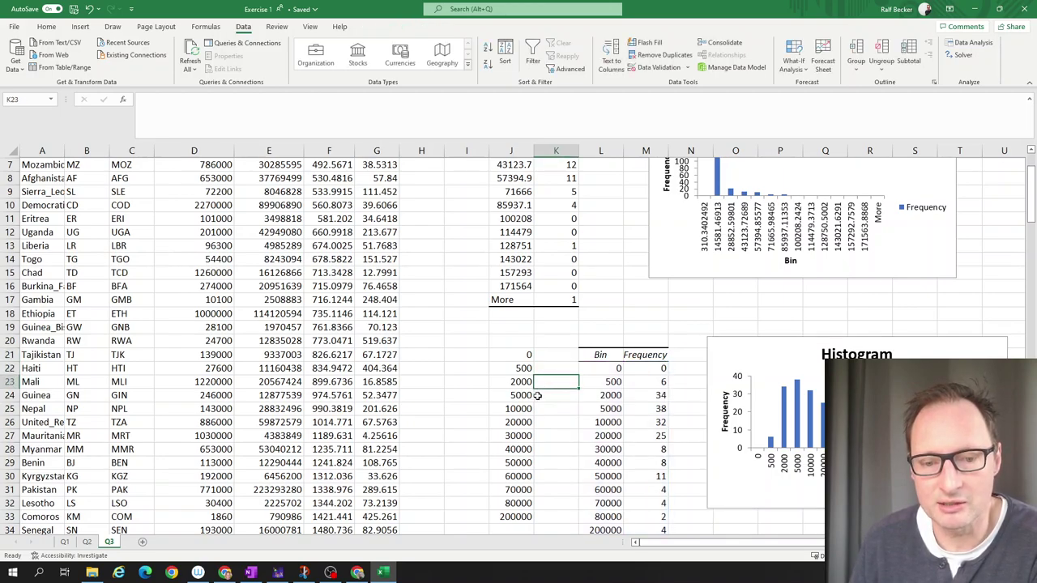
pyautogui.click(537, 396)
pyautogui.click(542, 408)
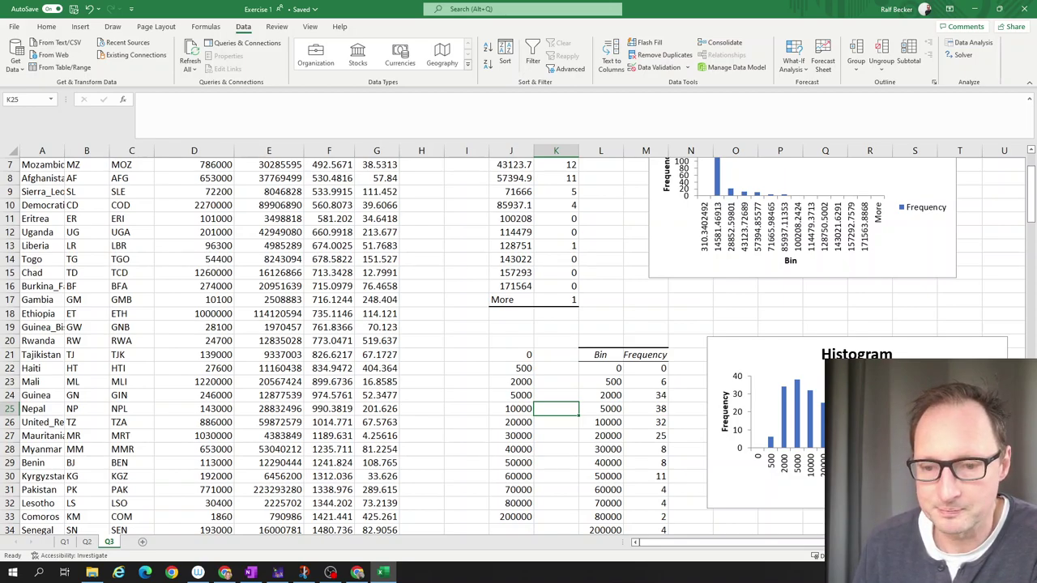
pyautogui.click(608, 337)
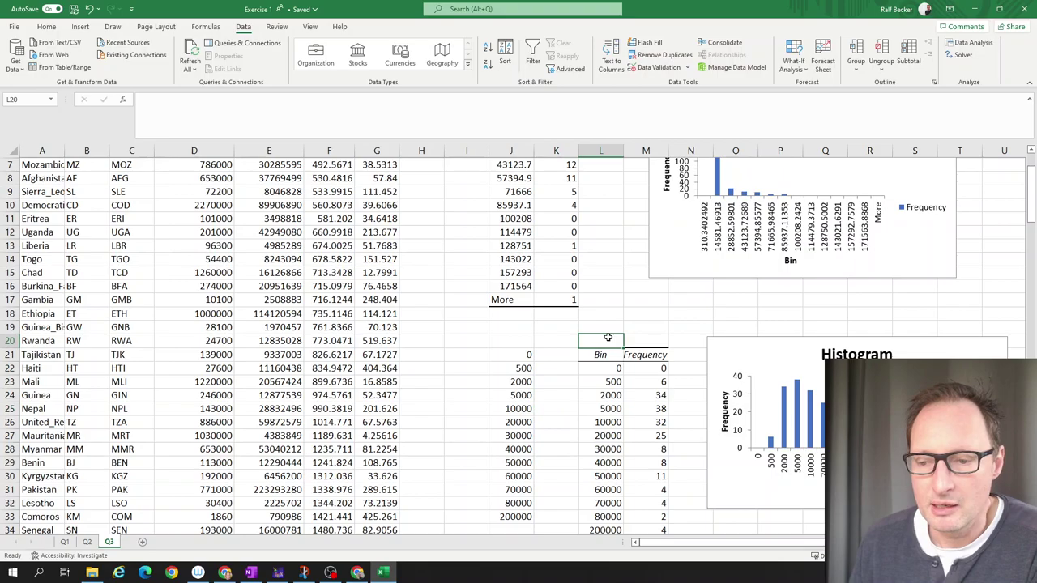
# Select empty cell J39 and bring up the Data Analysis tool list.
pyautogui.scroll(-2, 418, 312)
pyautogui.scroll(4, 421, 291)
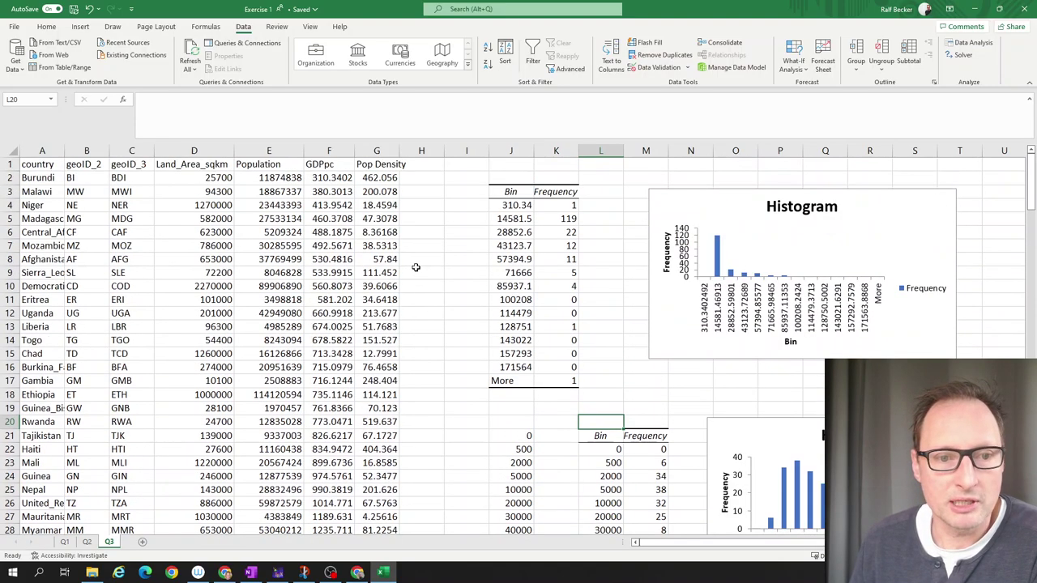
pyautogui.scroll(-5, 567, 362)
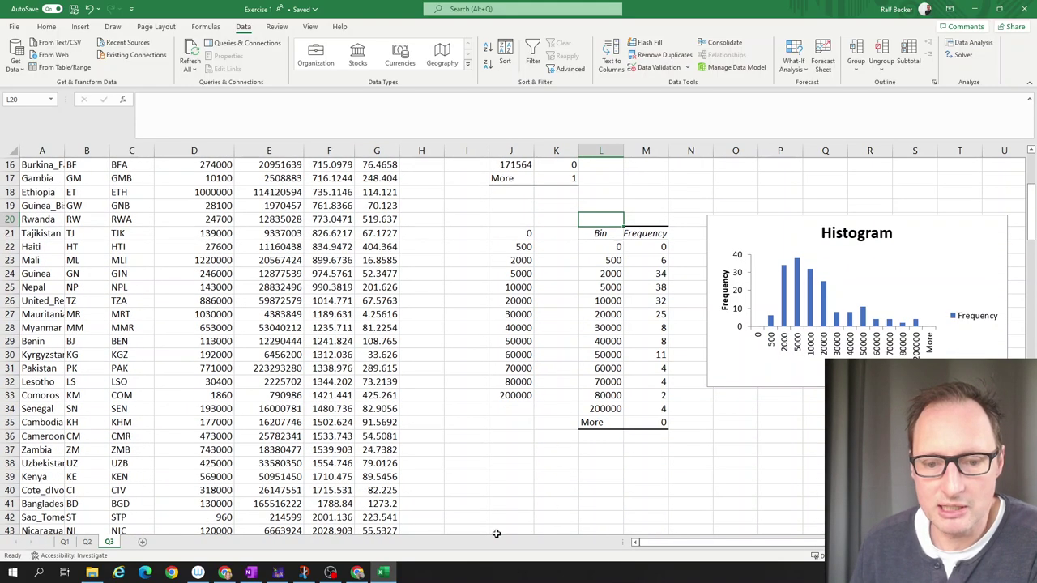
pyautogui.click(510, 482)
pyautogui.click(969, 45)
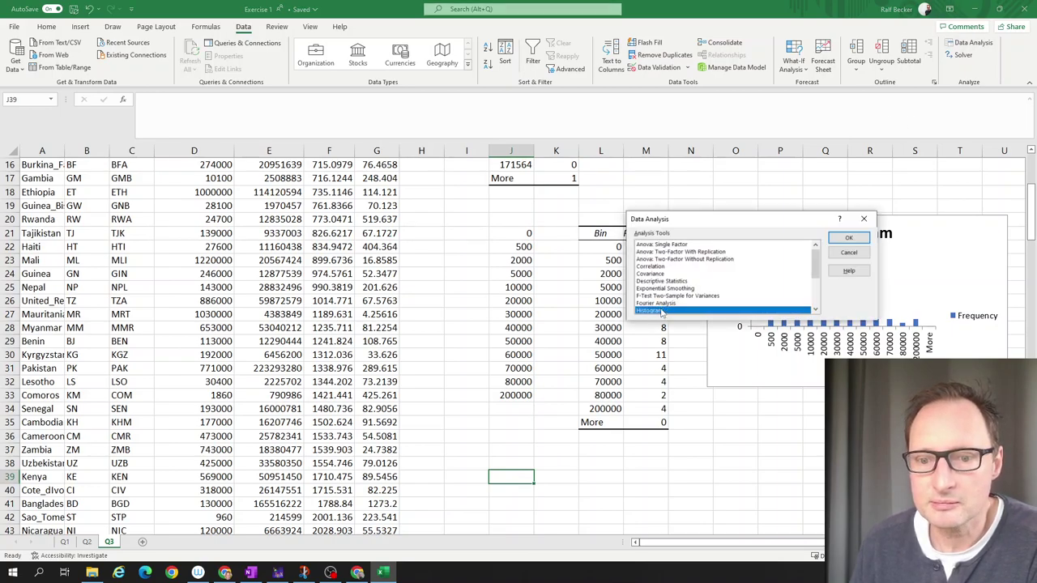
# Check the existing Histogram ranges, then cancel out of Histogram and Data Analysis.
pyautogui.click(848, 237)
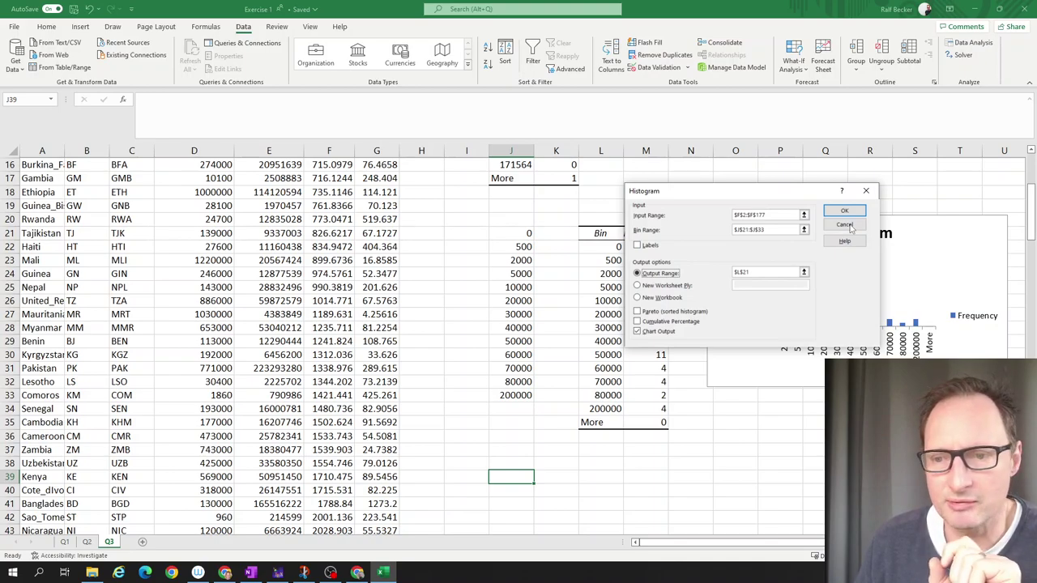
pyautogui.click(845, 225)
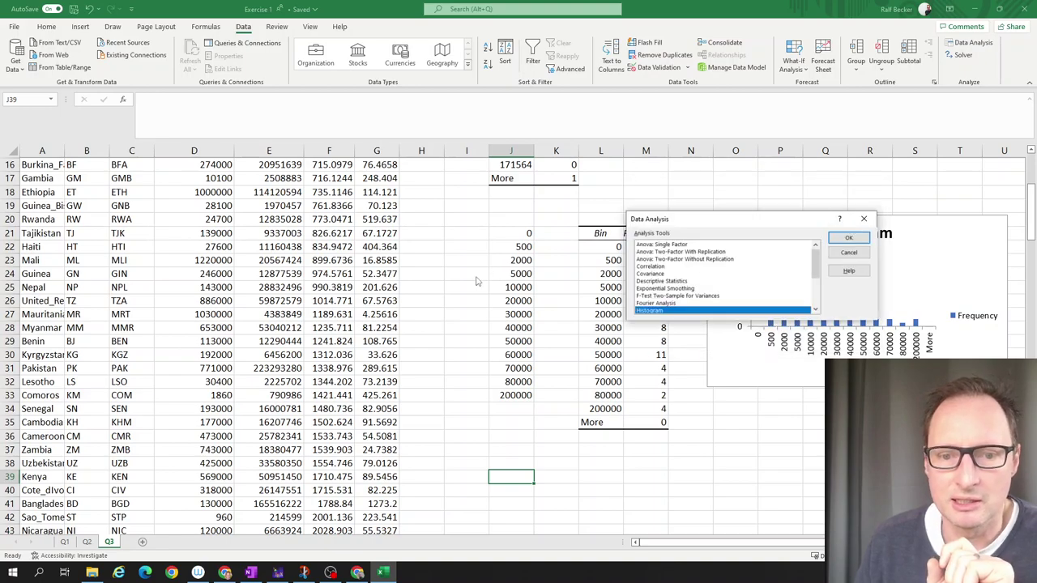
pyautogui.click(848, 237)
pyautogui.click(846, 226)
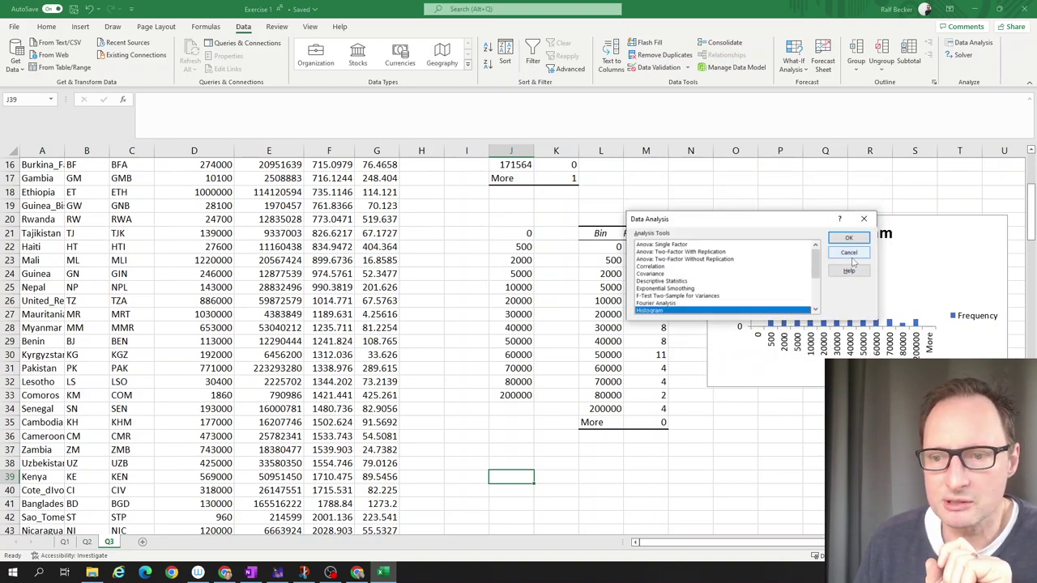
pyautogui.click(850, 254)
pyautogui.click(457, 259)
pyautogui.scroll(5, 416, 272)
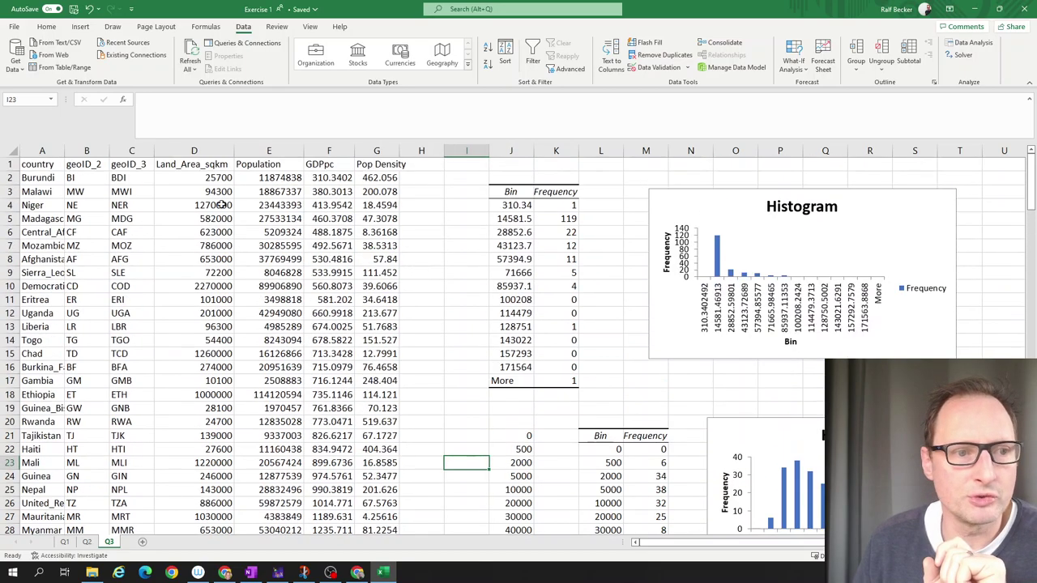
pyautogui.click(32, 164)
pyautogui.hotkey('ctrl', 'a')
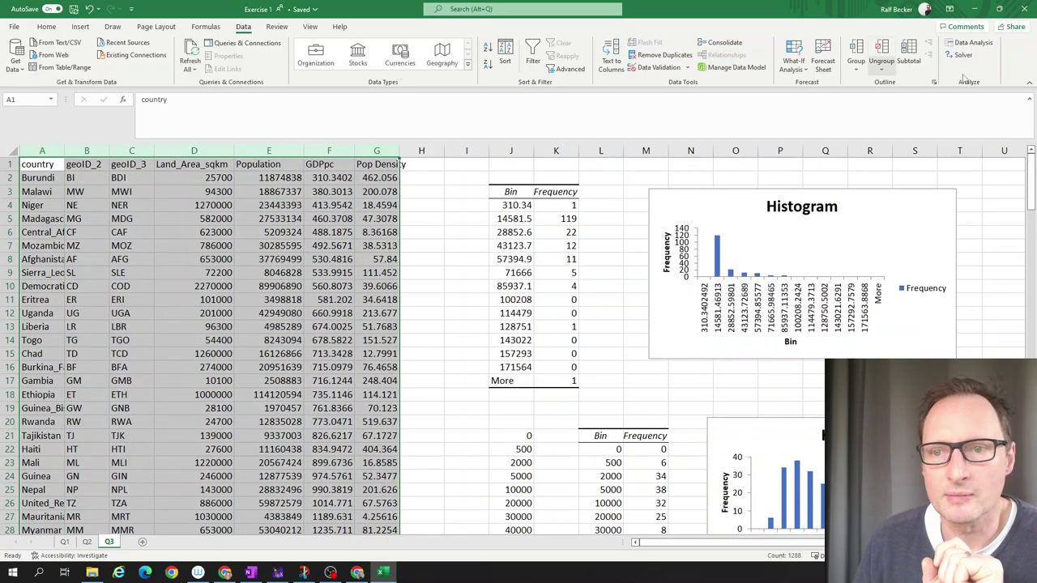
pyautogui.click(505, 53)
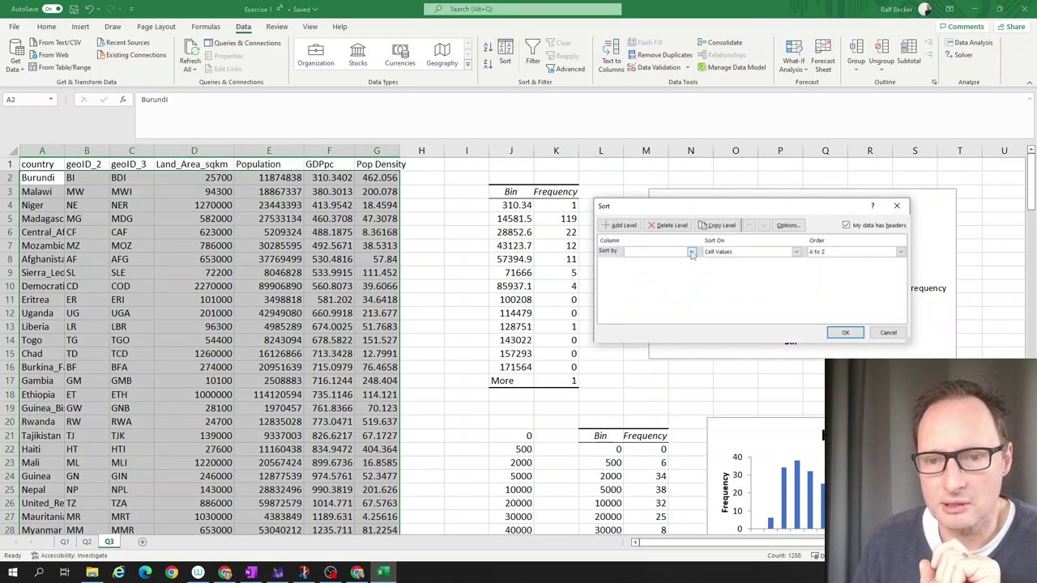
pyautogui.click(693, 253)
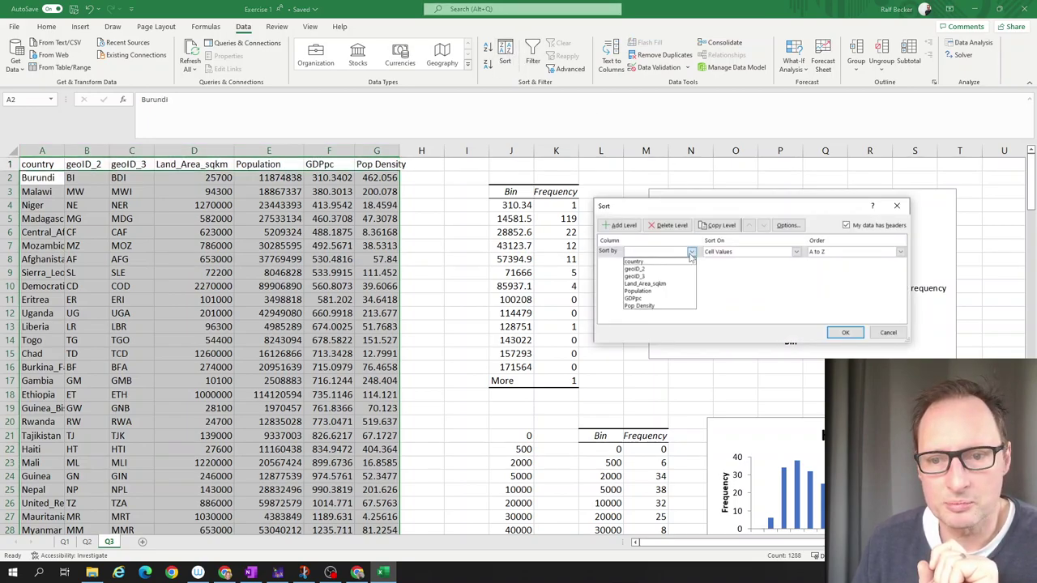
pyautogui.click(656, 307)
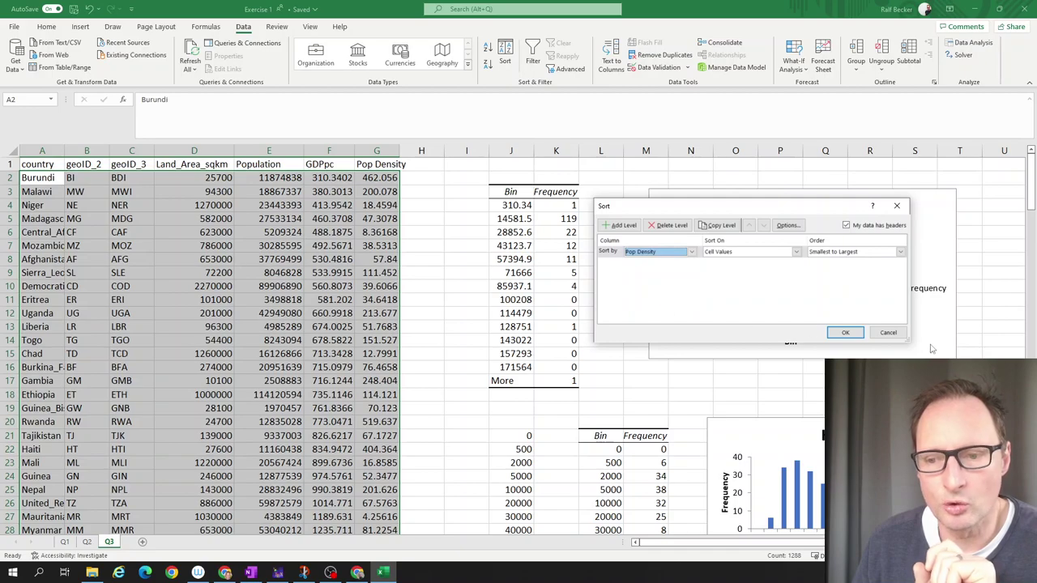
pyautogui.click(888, 332)
pyautogui.click(418, 214)
pyautogui.scroll(-2, 679, 299)
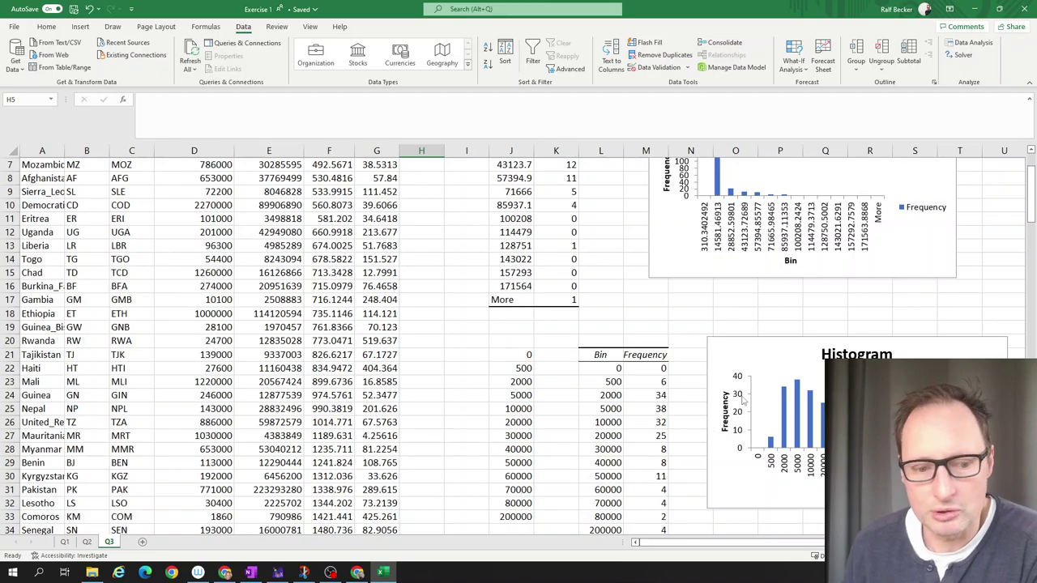
# Launch Snip & Sketch from Windows search using 'snip'.
pyautogui.click(717, 343)
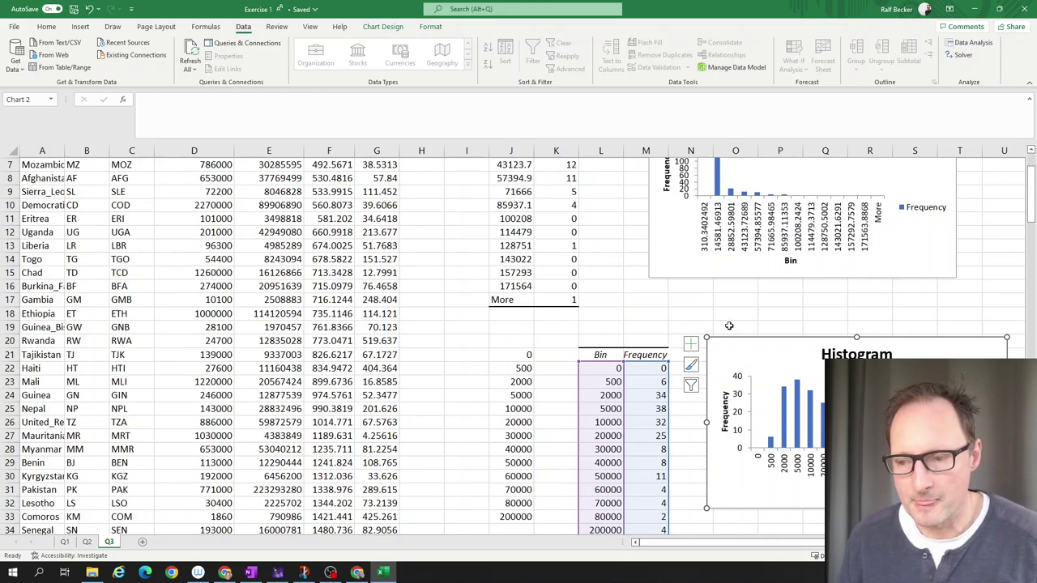
pyautogui.click(729, 316)
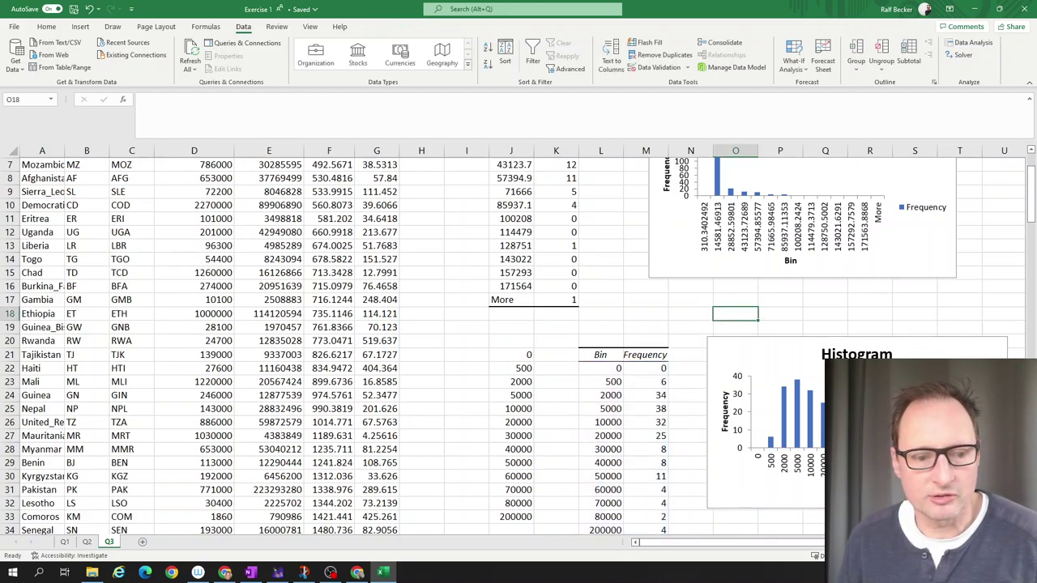
pyautogui.click(39, 573)
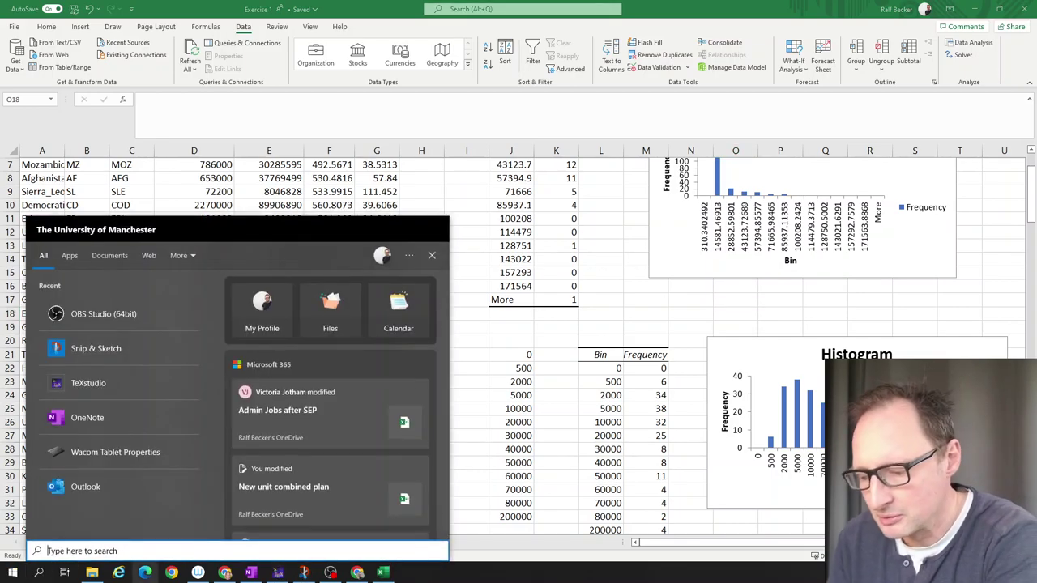
pyautogui.write('snip')
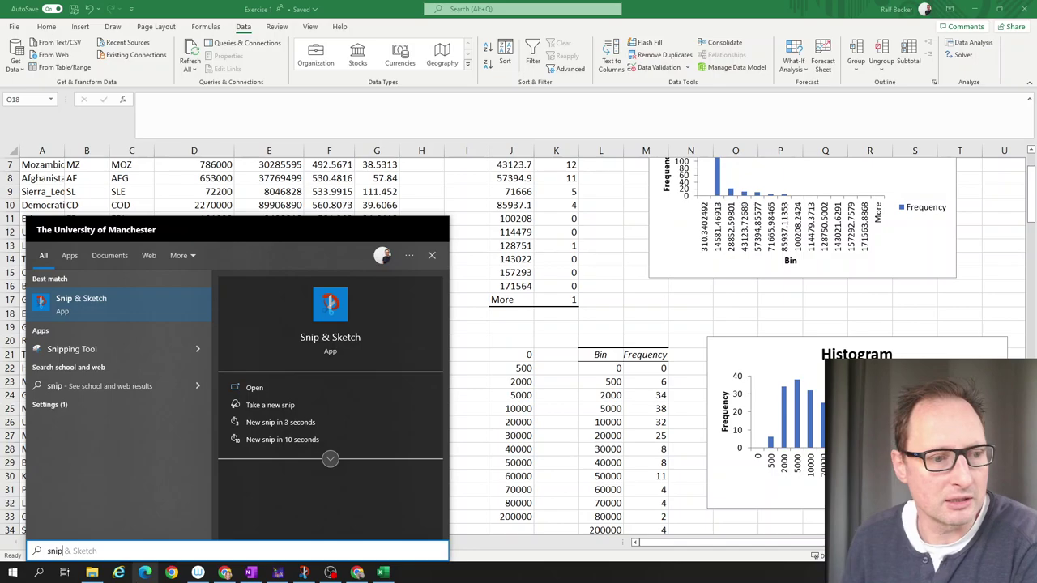
pyautogui.click(87, 300)
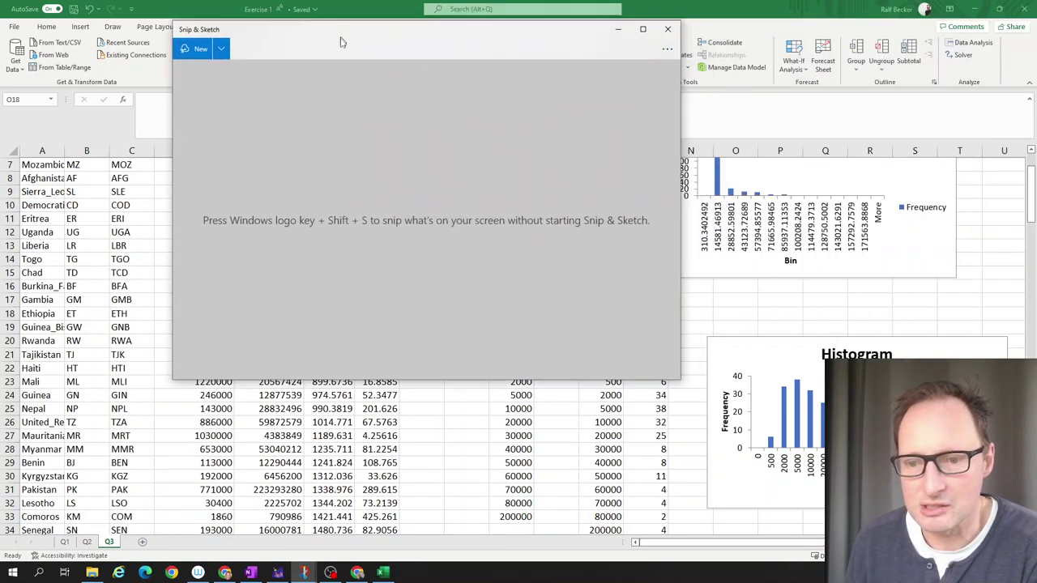
# Snip the lower custom-bin histogram chart, then cancel the Save As dialog.
pyautogui.moveTo(343, 40); pyautogui.dragTo(276, 74)
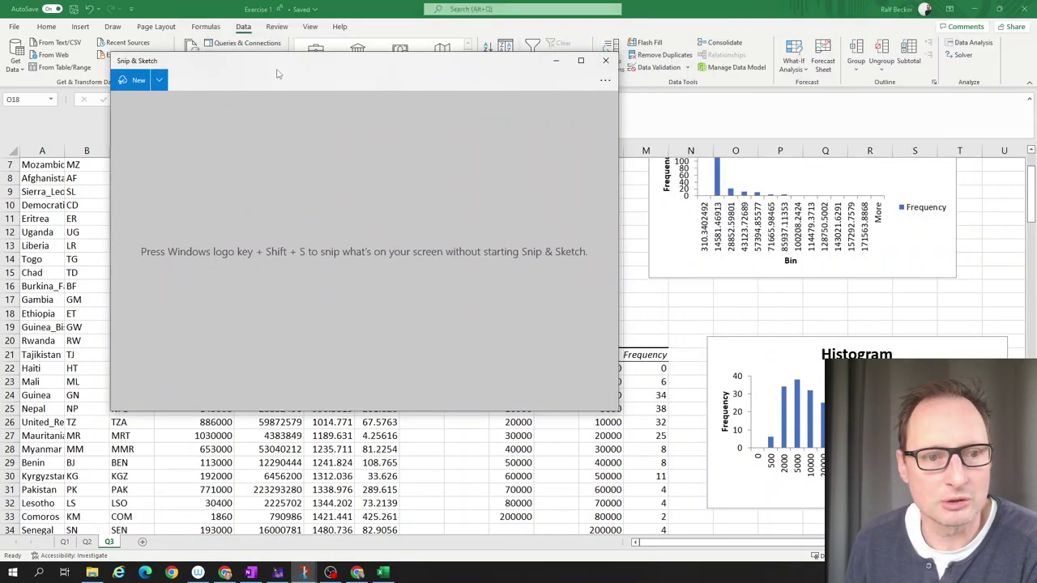
pyautogui.click(135, 79)
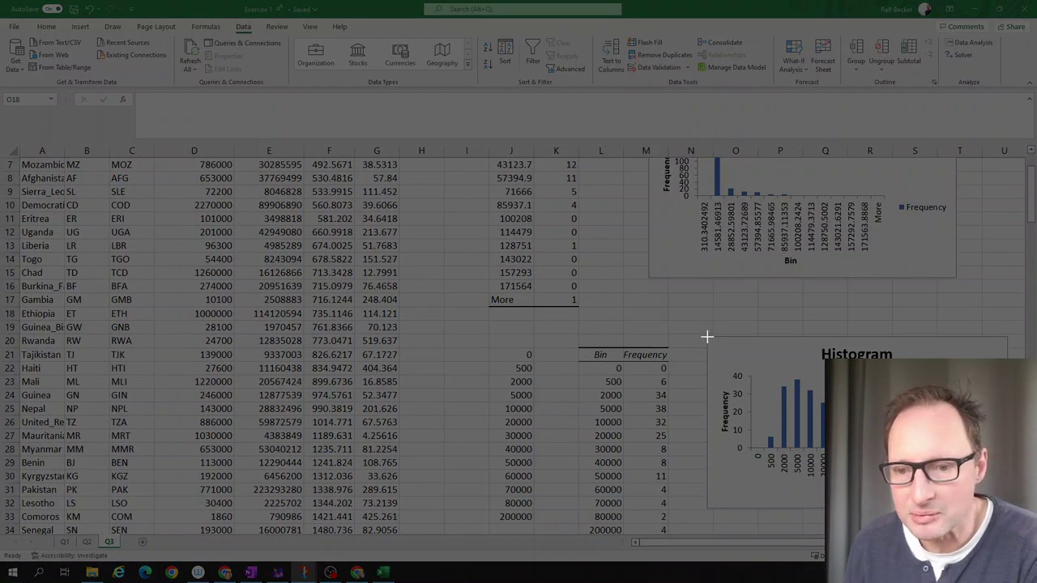
pyautogui.moveTo(707, 336); pyautogui.dragTo(1007, 508)
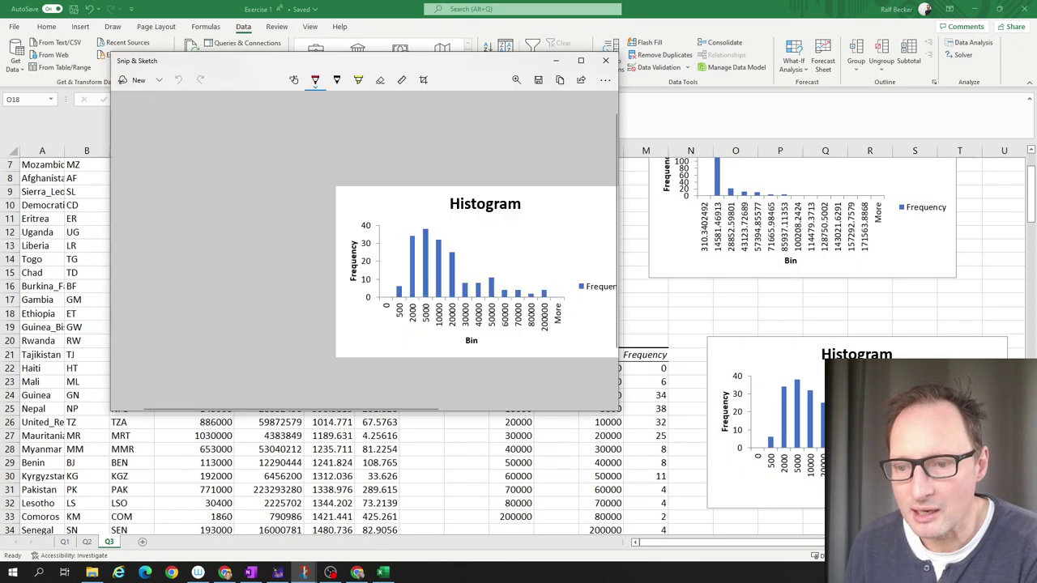
pyautogui.click(539, 81)
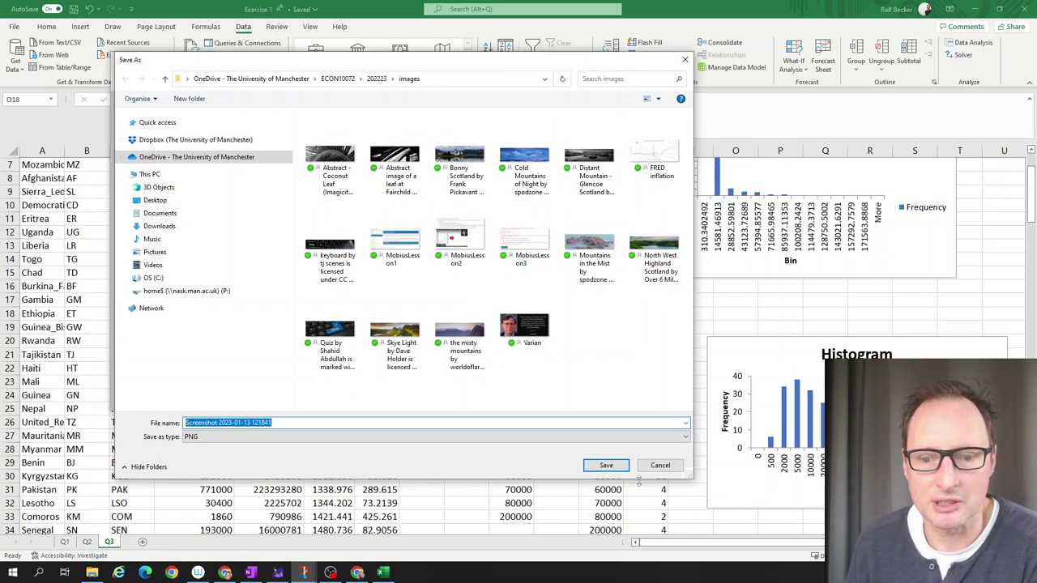
pyautogui.click(648, 470)
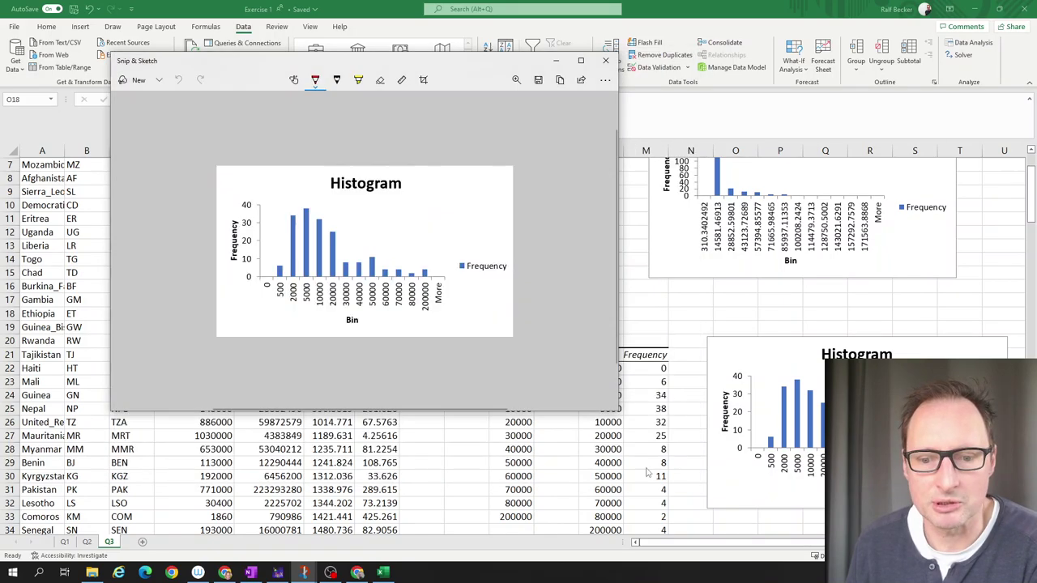
# Close Snip & Sketch, select cell I39 and open the Histogram tool.
pyautogui.click(609, 61)
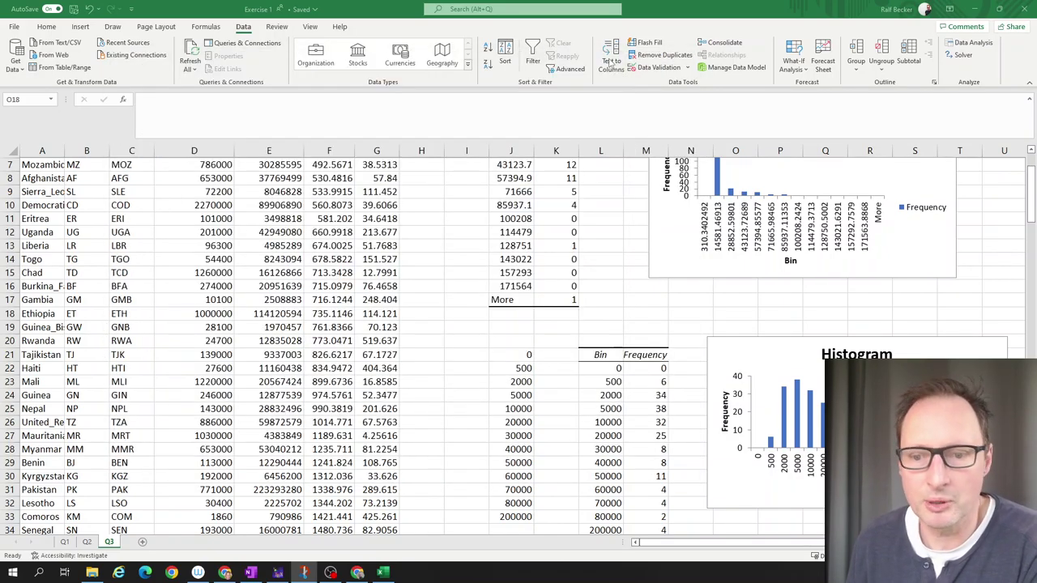
pyautogui.scroll(2, 604, 286)
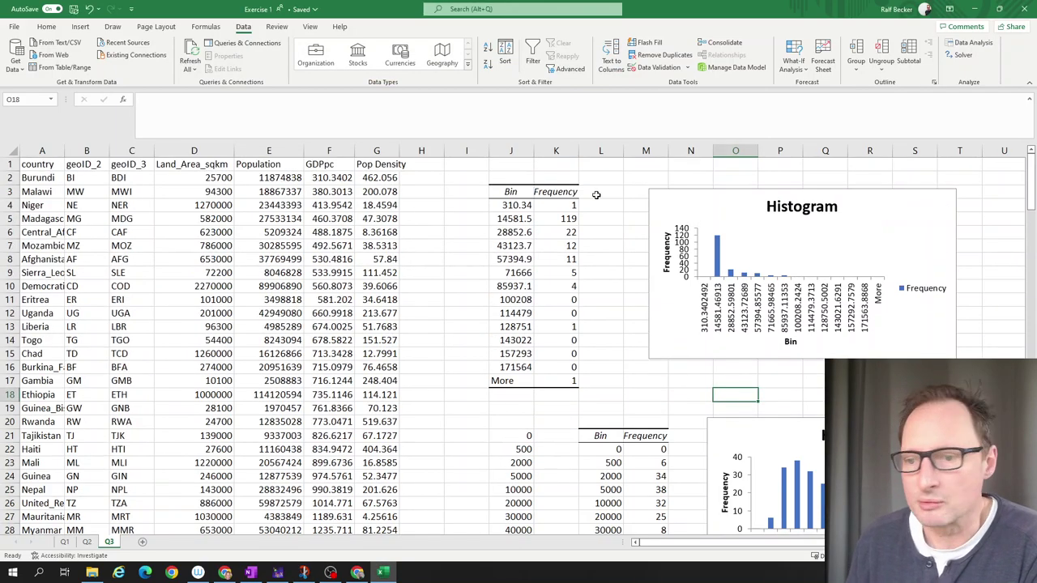
pyautogui.scroll(-4, 567, 364)
pyautogui.click(474, 513)
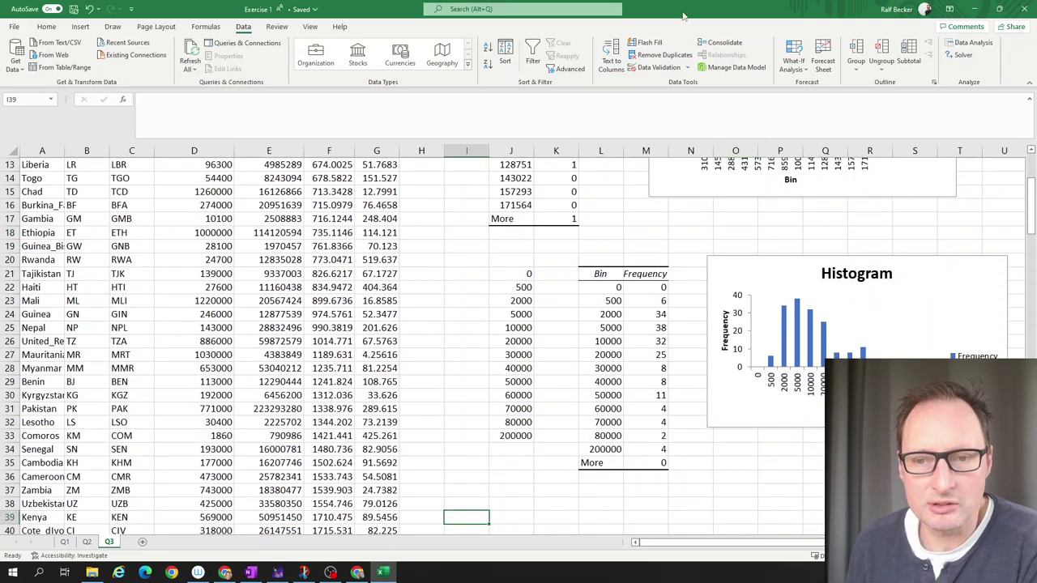
pyautogui.click(971, 43)
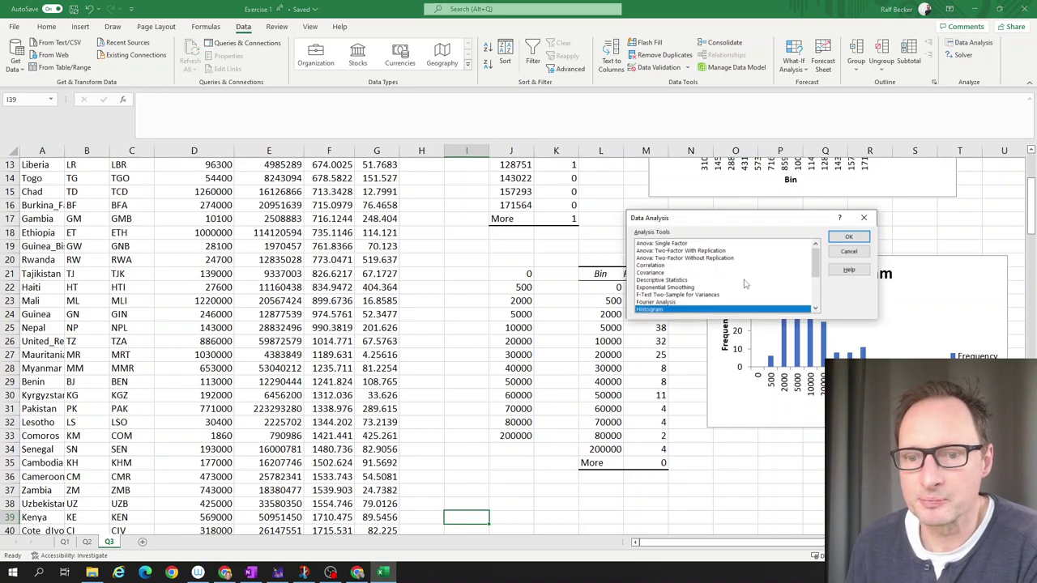
pyautogui.click(848, 236)
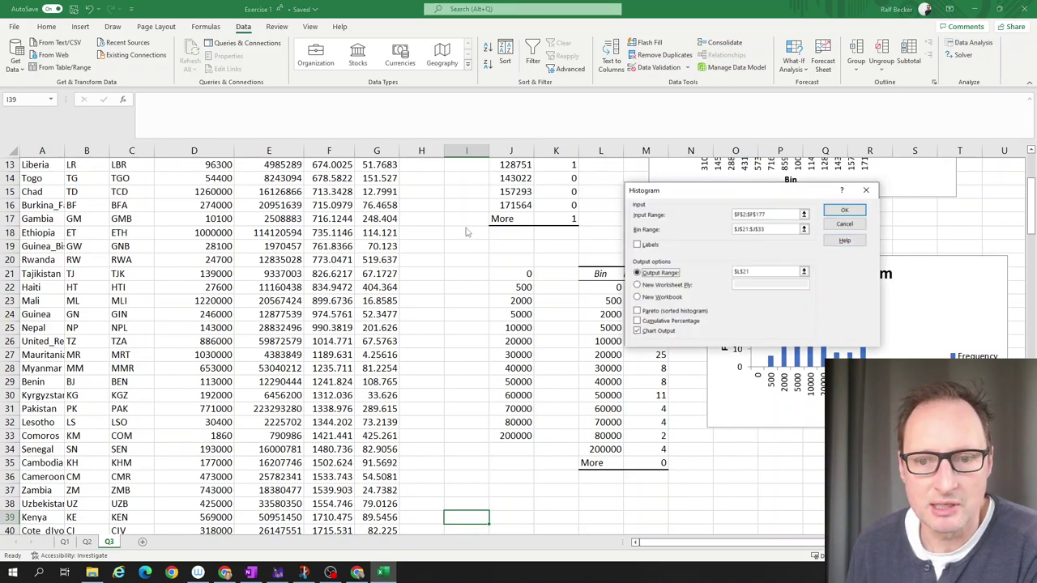
# Run Histogram on Pop Density column G with default bins, output at $L$50.
pyautogui.click(804, 214)
pyautogui.scroll(1, 400, 164)
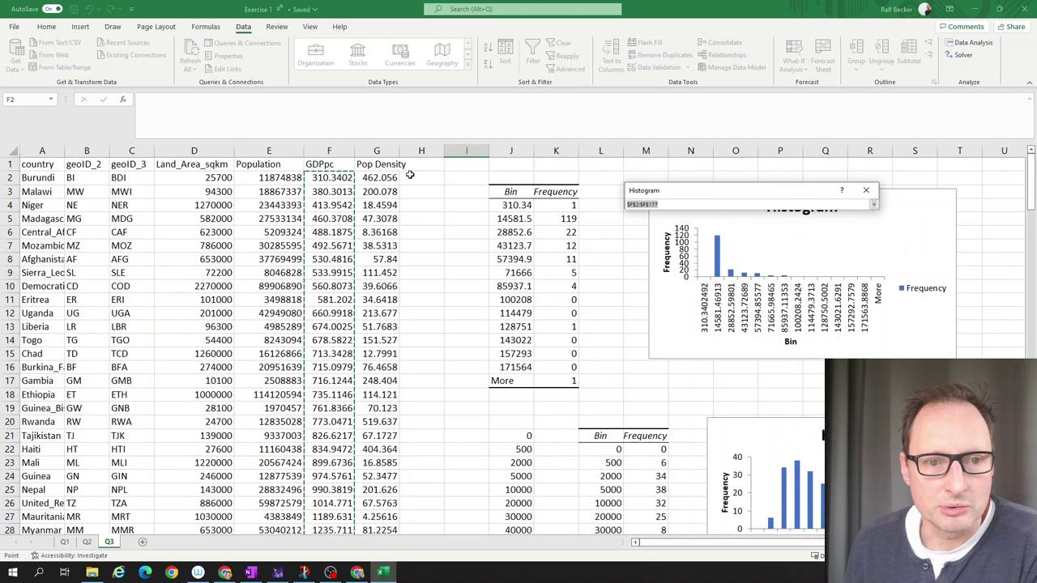
pyautogui.click(382, 152)
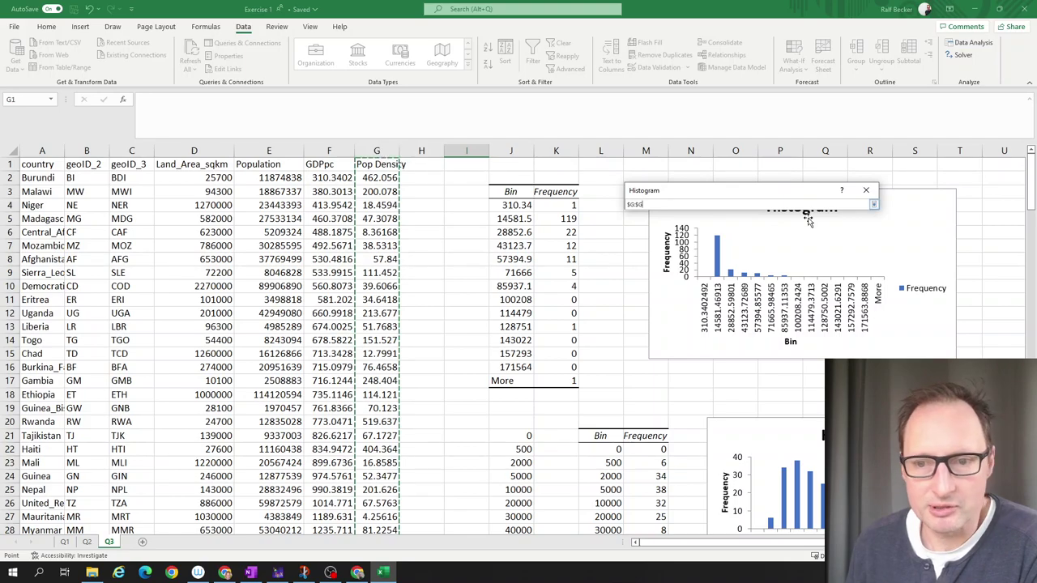
pyautogui.click(874, 204)
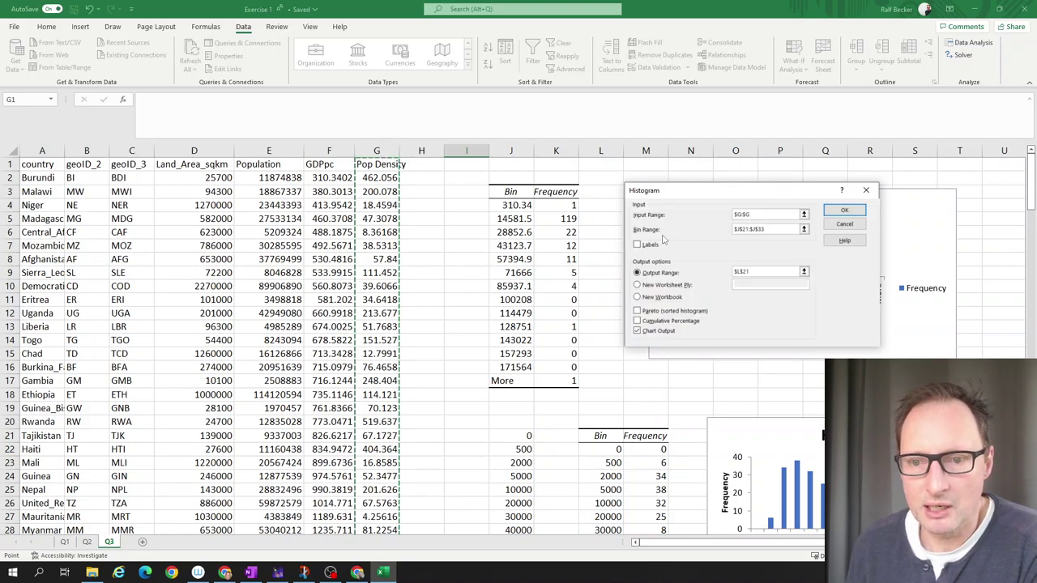
pyautogui.scroll(-2, 771, 228)
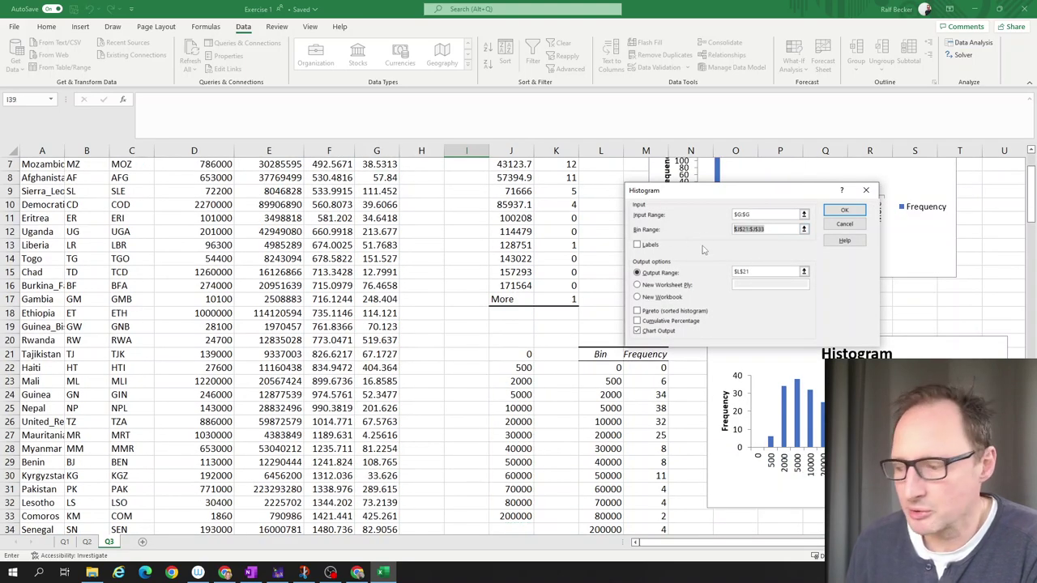
pyautogui.tripleClick(770, 229)
pyautogui.press('BackSpace')
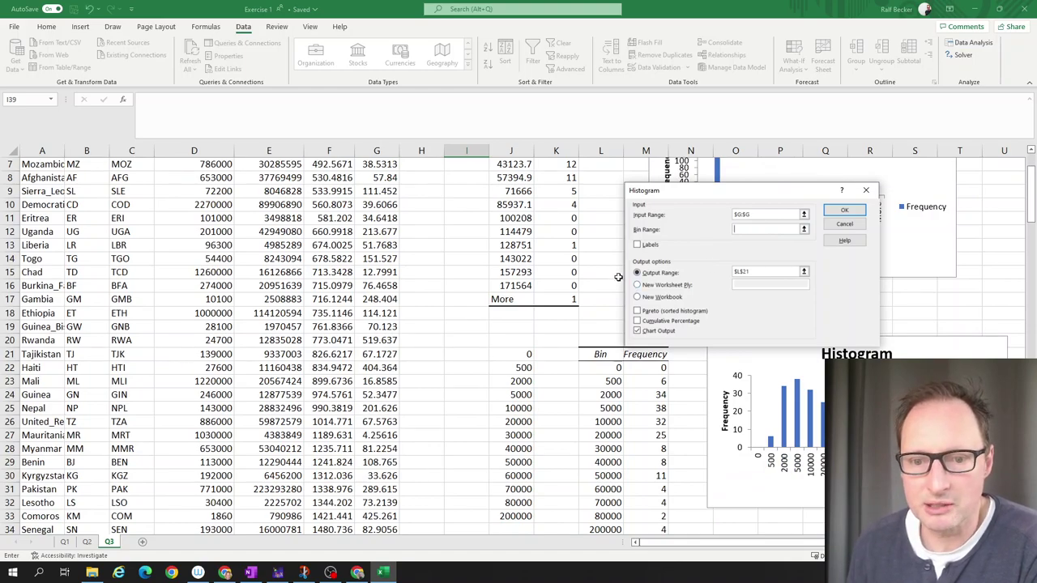
pyautogui.doubleClick(746, 271)
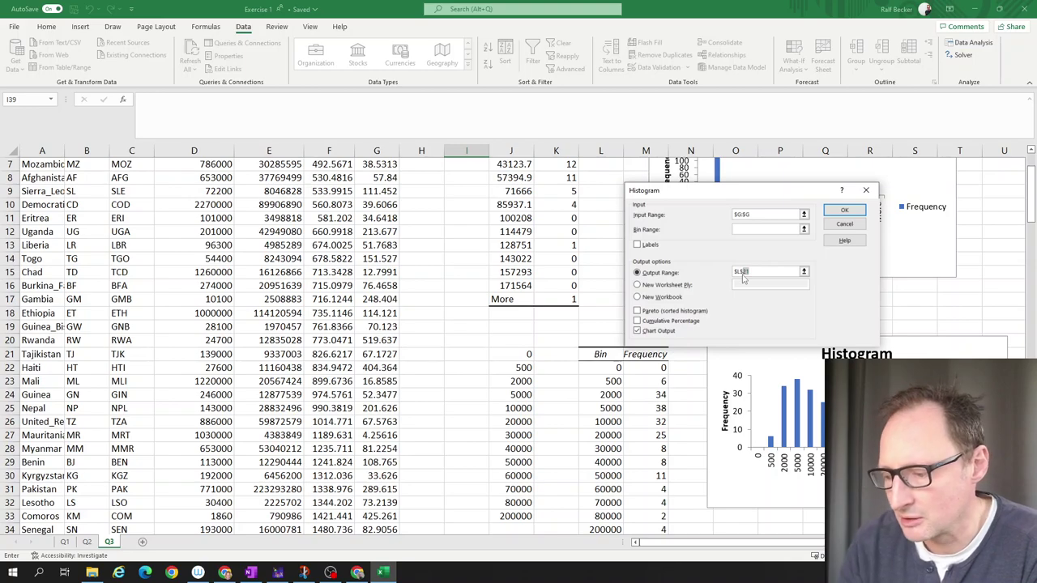
pyautogui.write('50')
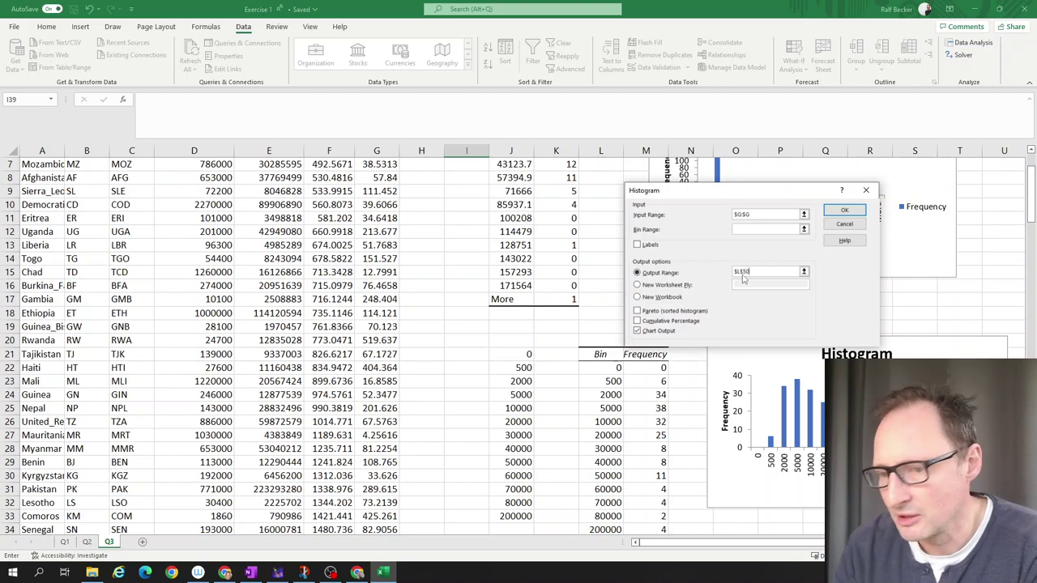
pyautogui.click(843, 212)
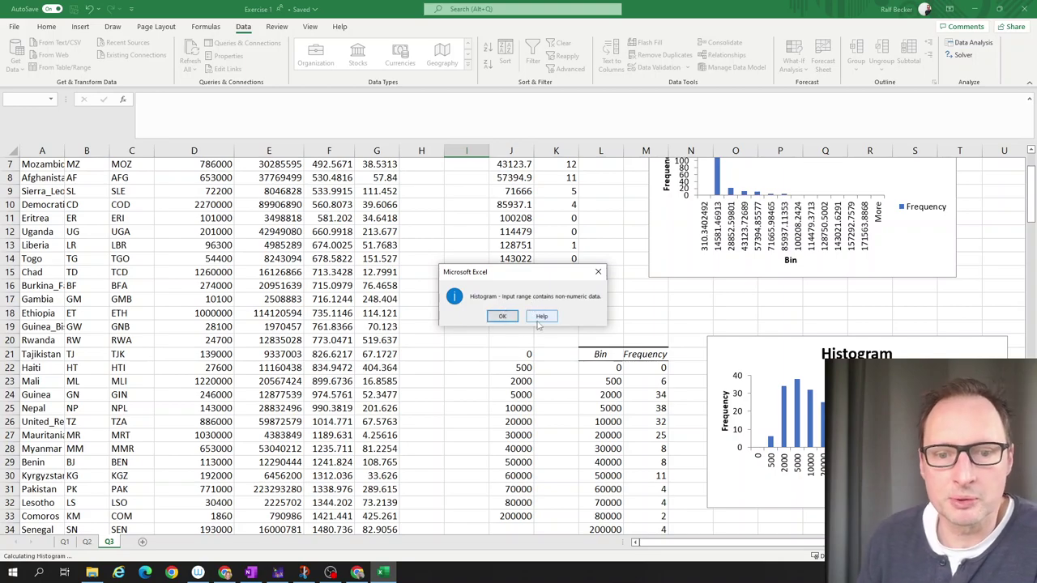
# Dismiss the non-numeric data error, cancel the Histogram setup, and select columns A to G.
pyautogui.click(504, 317)
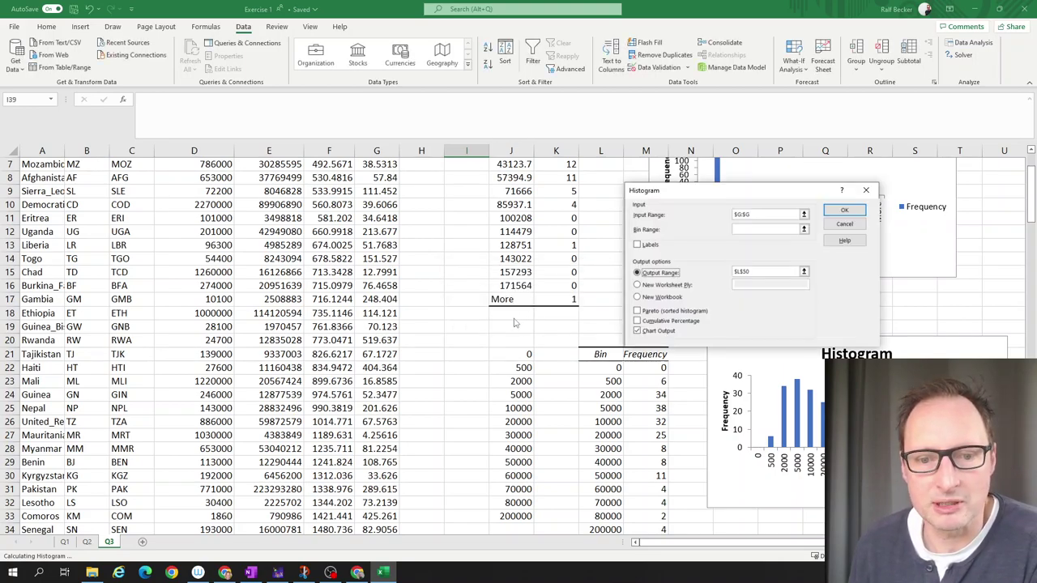
pyautogui.click(844, 224)
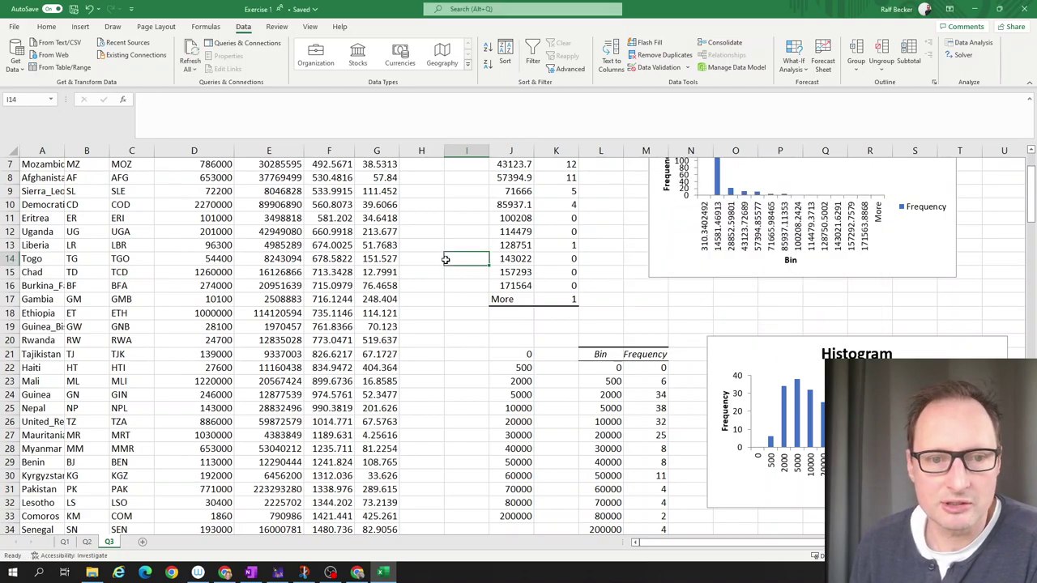
pyautogui.scroll(2, 447, 251)
pyautogui.click(48, 151)
pyautogui.moveTo(79, 155); pyautogui.dragTo(375, 150)
# Sort the selected table by Pop Density, smallest to largest.
pyautogui.click(506, 53)
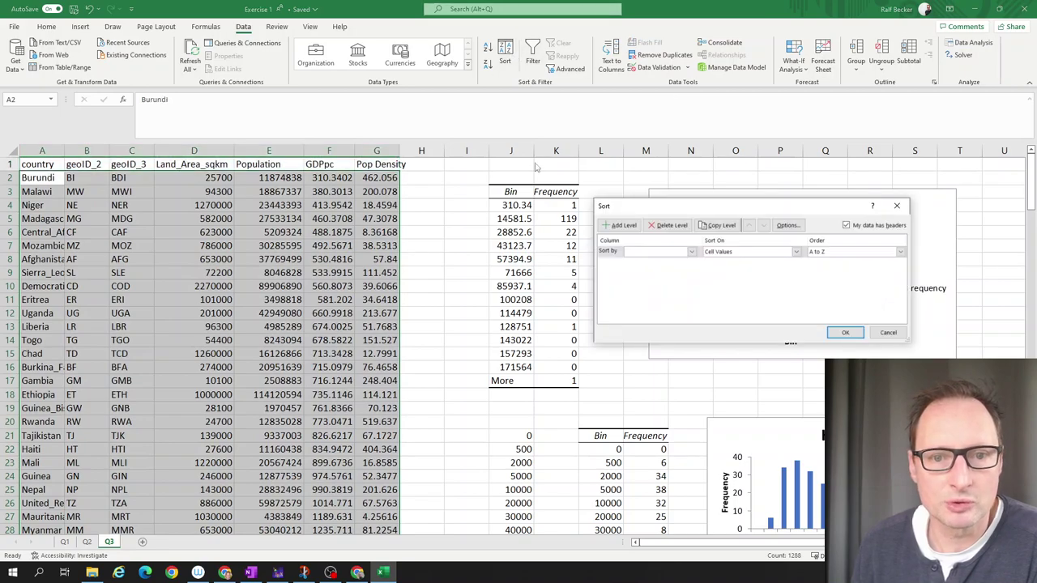
pyautogui.click(691, 251)
pyautogui.click(656, 307)
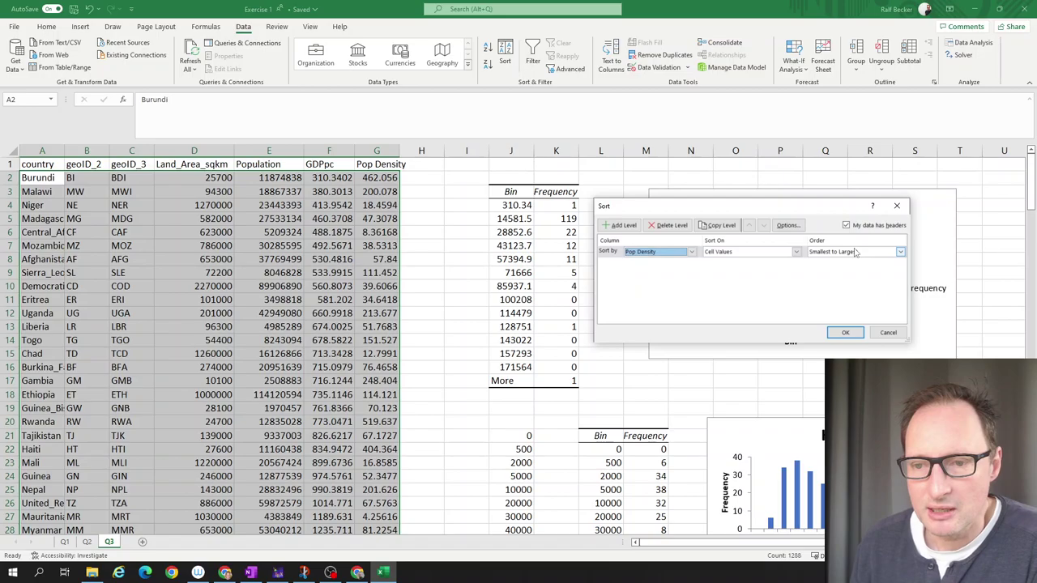
pyautogui.click(843, 333)
# Deselect the table and check that Monaco's #N/A sits at the bottom.
pyautogui.click(371, 257)
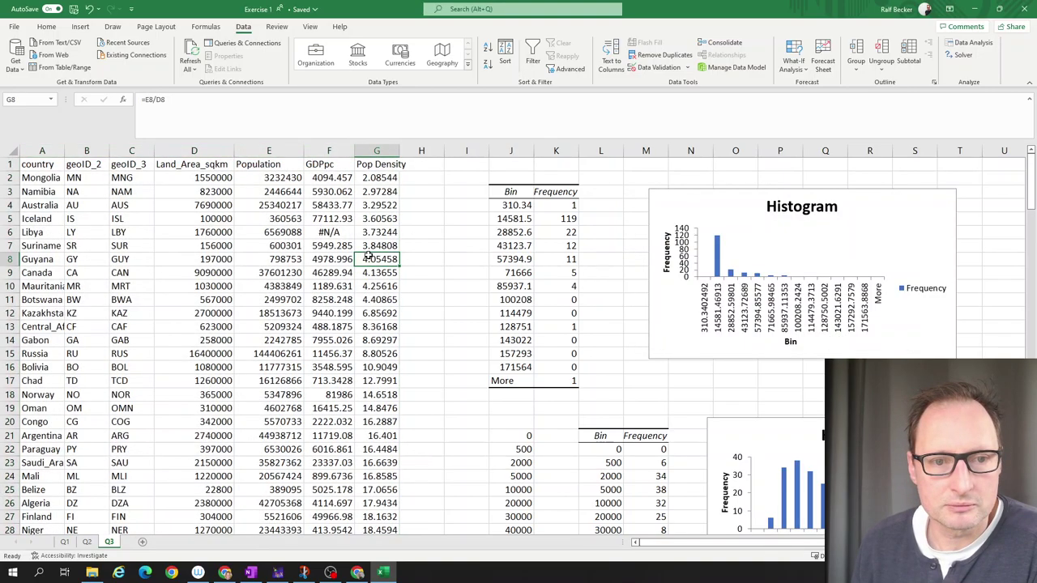
pyautogui.scroll(-16, 377, 267)
pyautogui.scroll(-20, 380, 274)
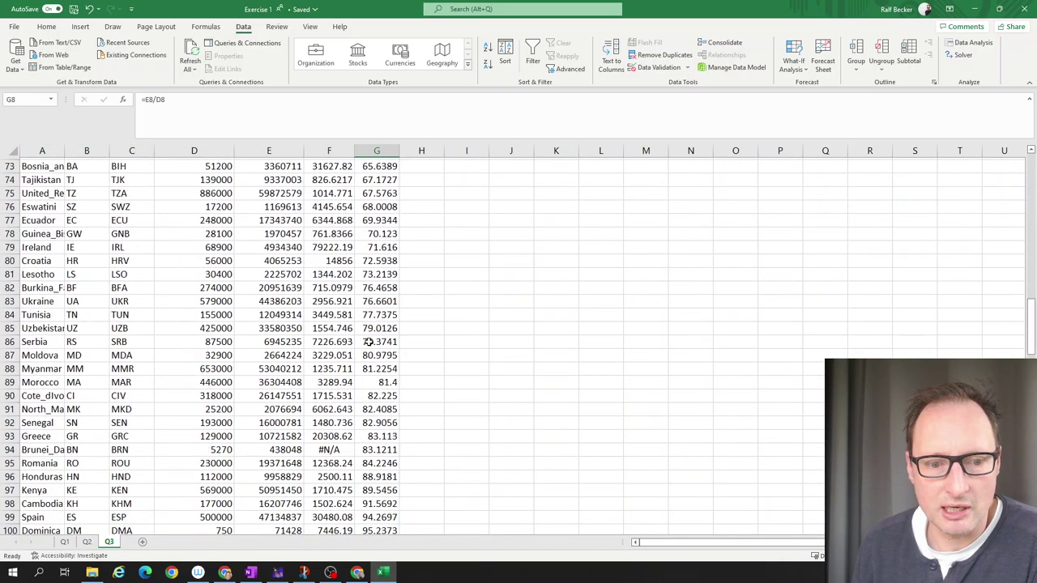
pyautogui.scroll(3, 392, 381)
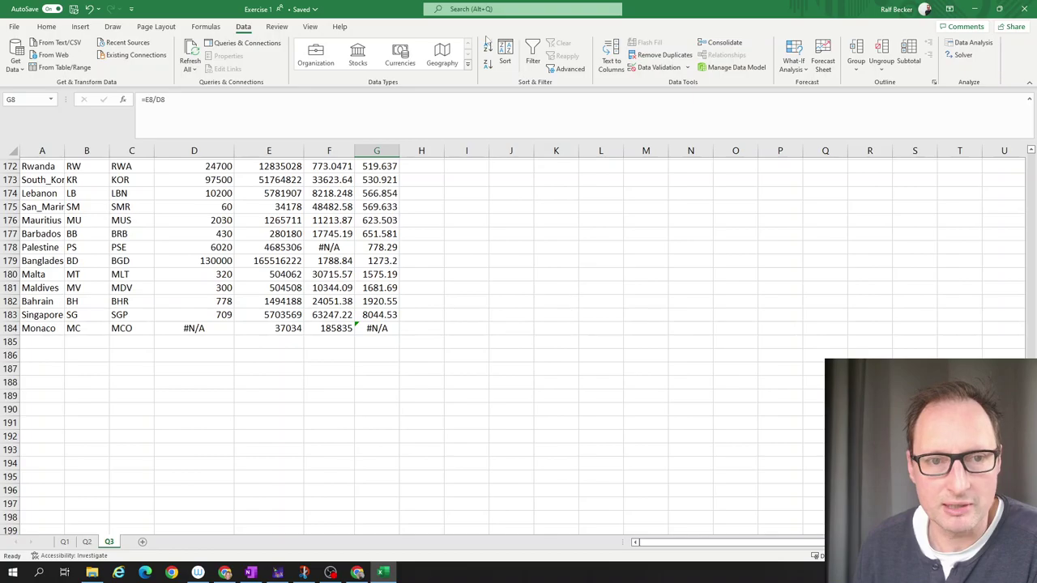
pyautogui.scroll(20, 632, 312)
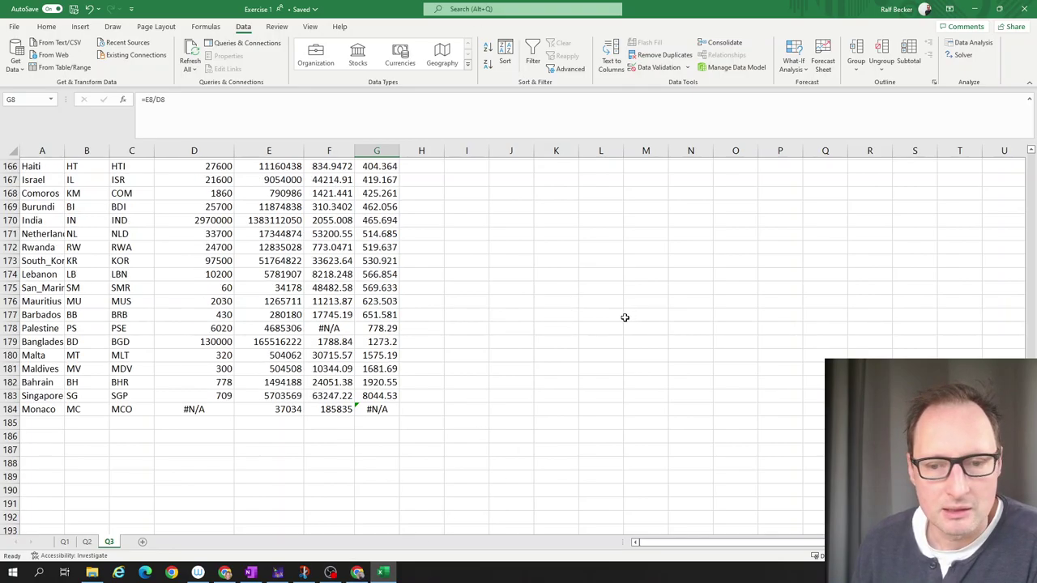
pyautogui.scroll(20, 647, 304)
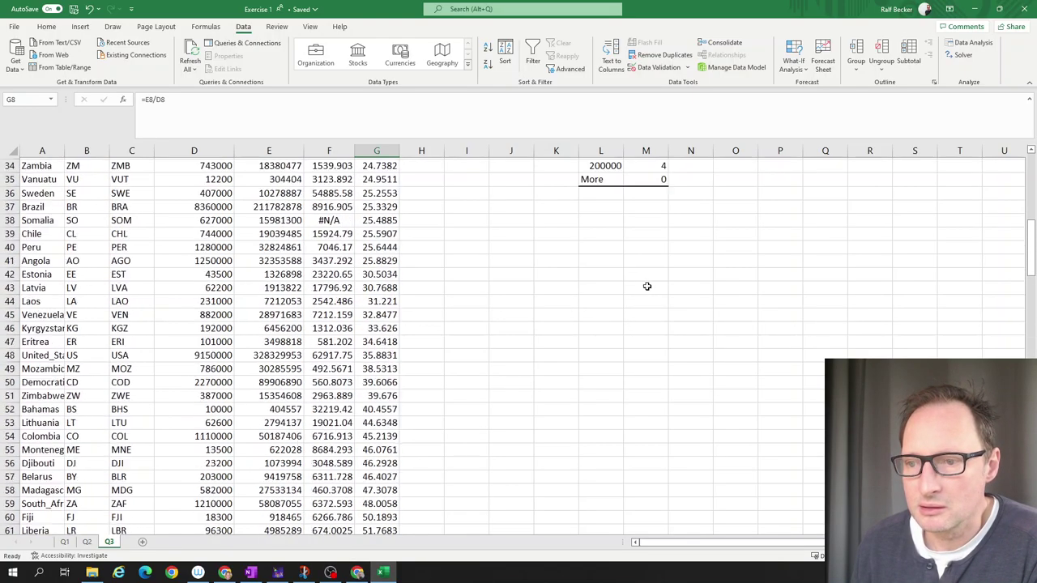
pyautogui.scroll(-2, 643, 283)
# Run the Histogram tool on Pop Density G2:G183 with default bins, output at $L$50 with Chart Output.
pyautogui.click(523, 366)
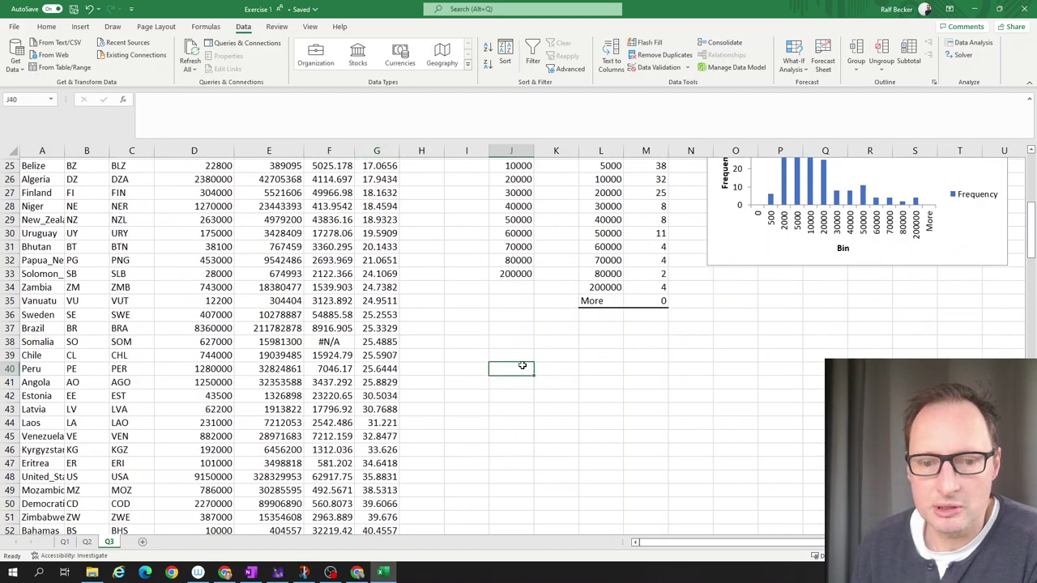
pyautogui.click(970, 42)
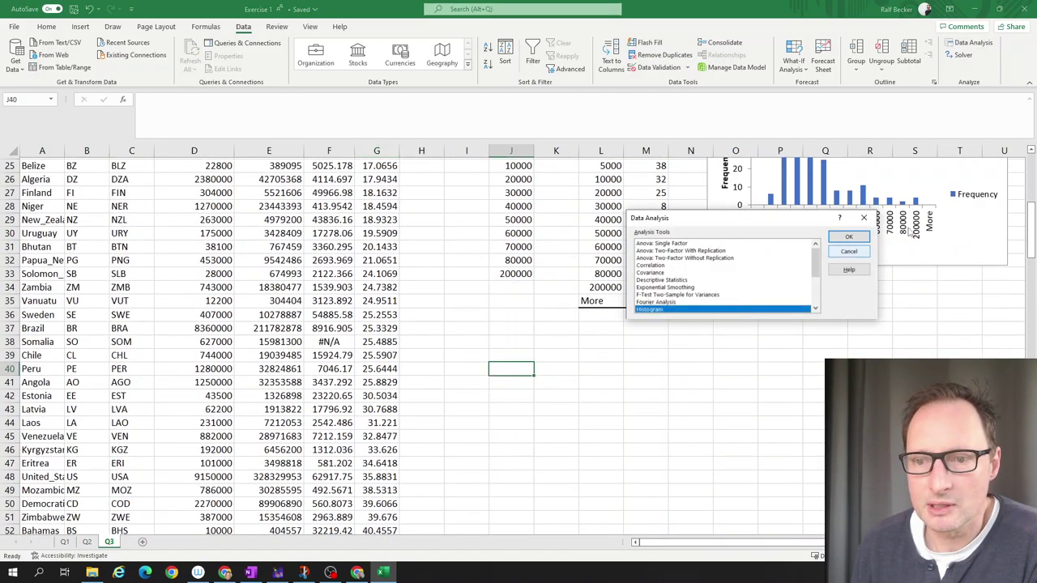
pyautogui.click(848, 236)
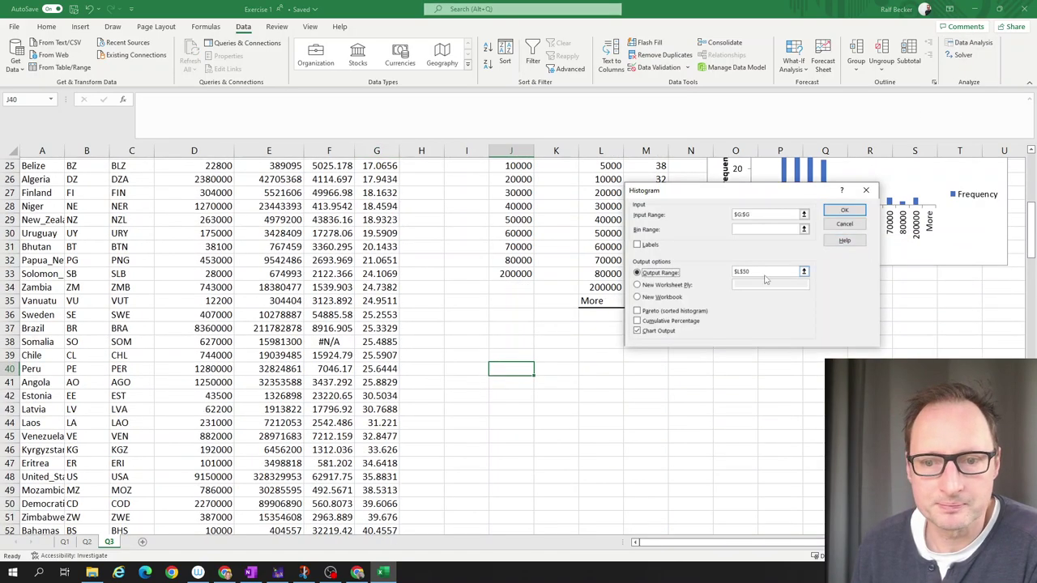
pyautogui.click(804, 214)
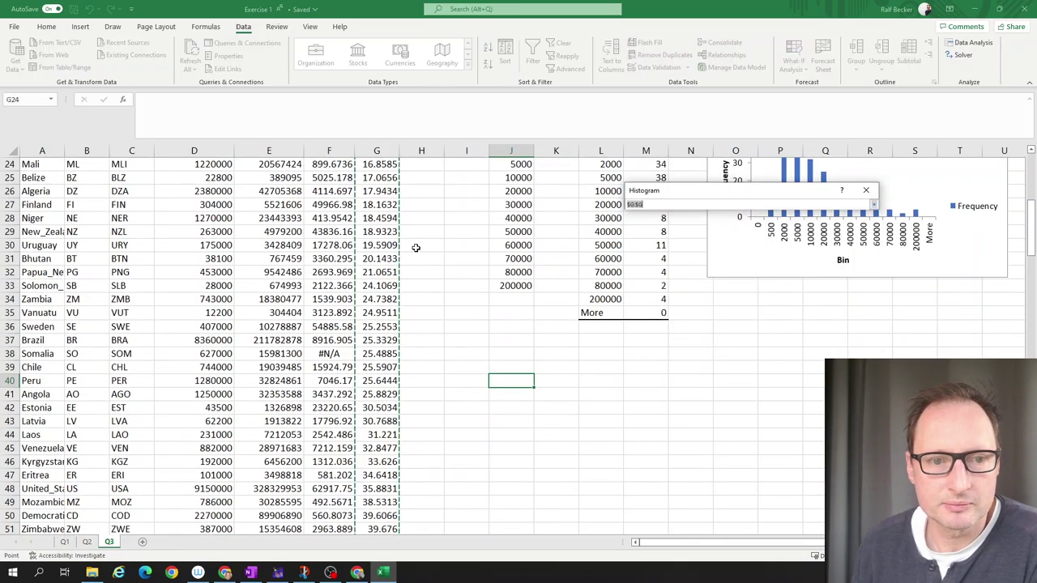
pyautogui.scroll(8, 405, 223)
pyautogui.moveTo(365, 177); pyautogui.dragTo(381, 488)
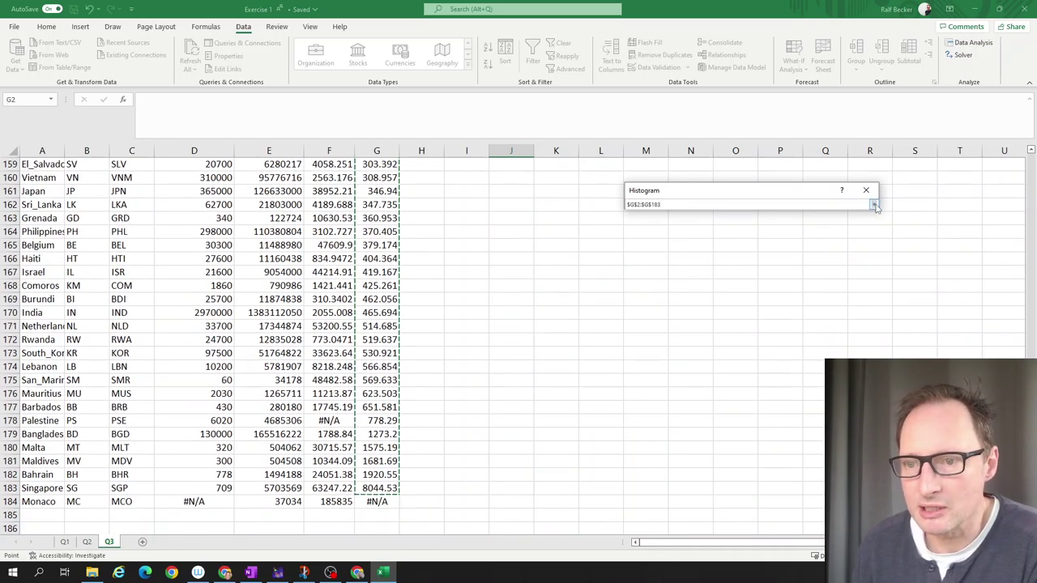
pyautogui.click(874, 205)
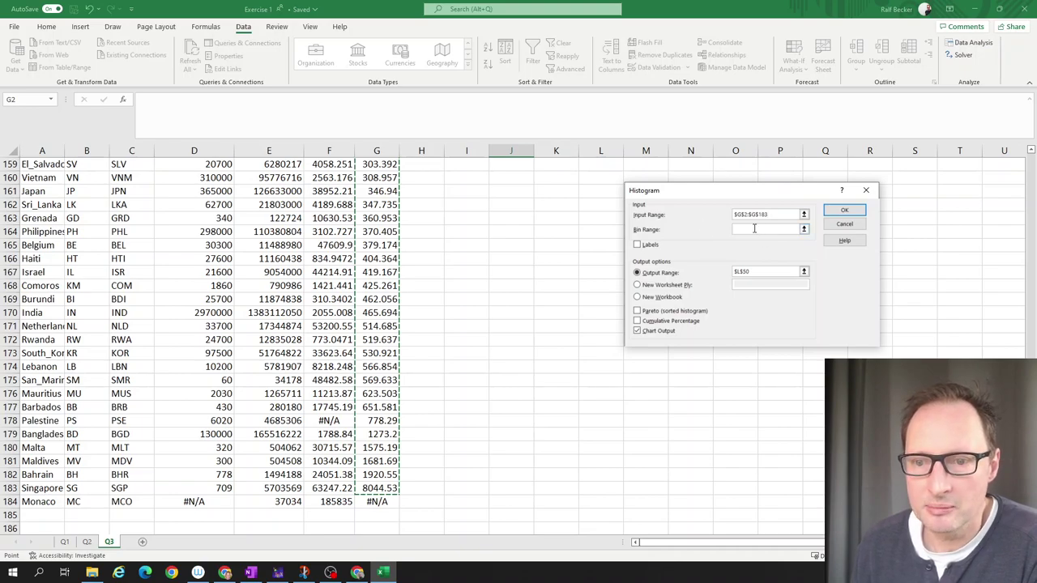
pyautogui.click(842, 210)
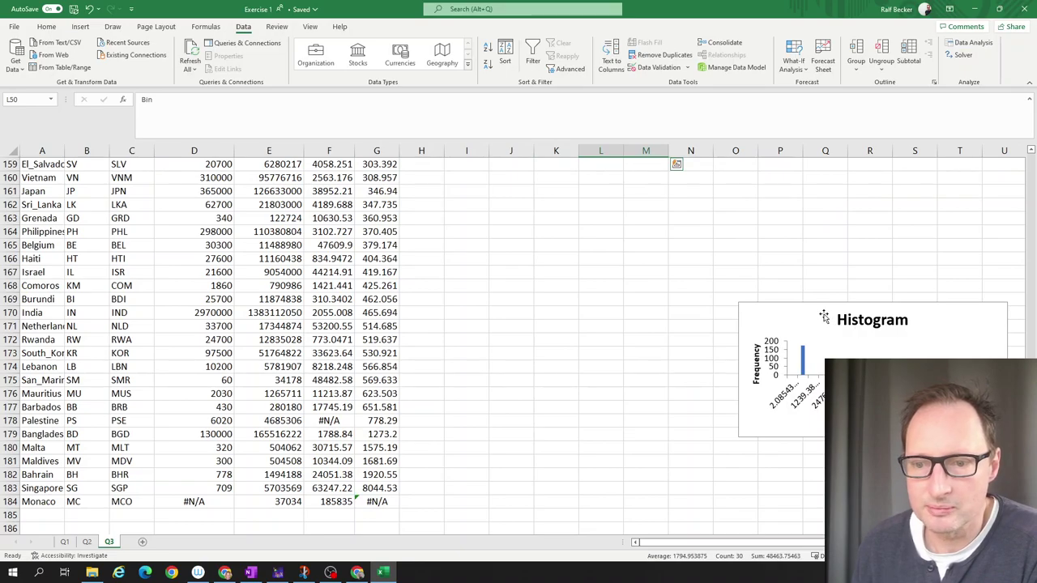
# Move the misplaced histogram chart, then delete it.
pyautogui.moveTo(821, 308); pyautogui.dragTo(557, 215)
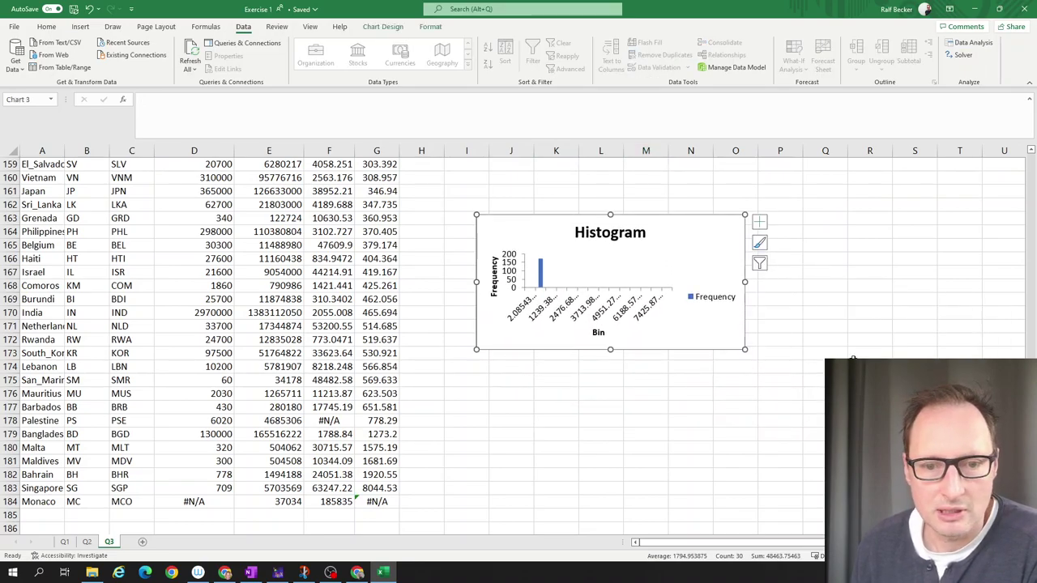
pyautogui.scroll(3, 551, 348)
pyautogui.moveTo(544, 350); pyautogui.dragTo(542, 321)
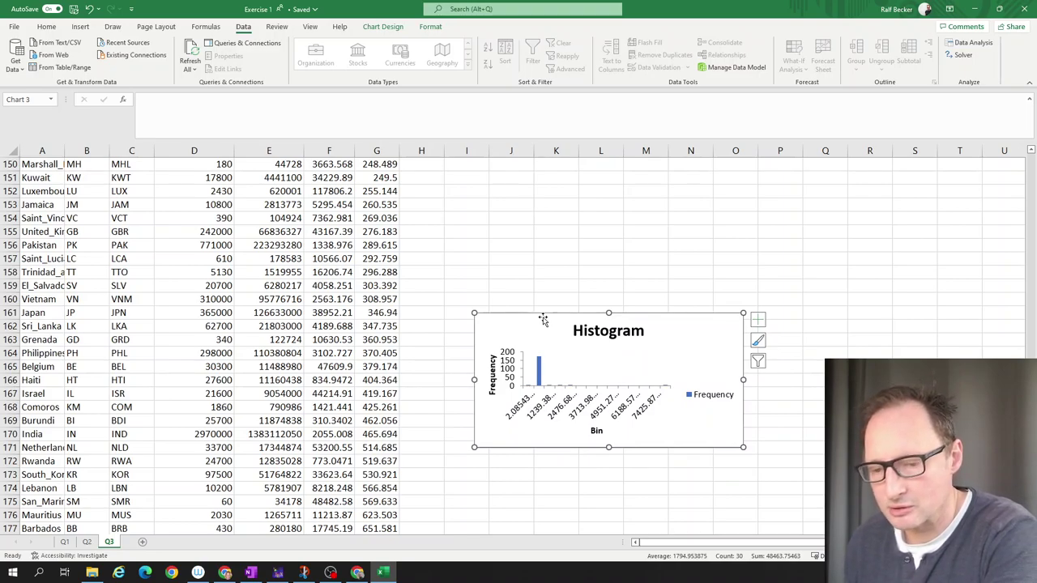
pyautogui.press('Delete')
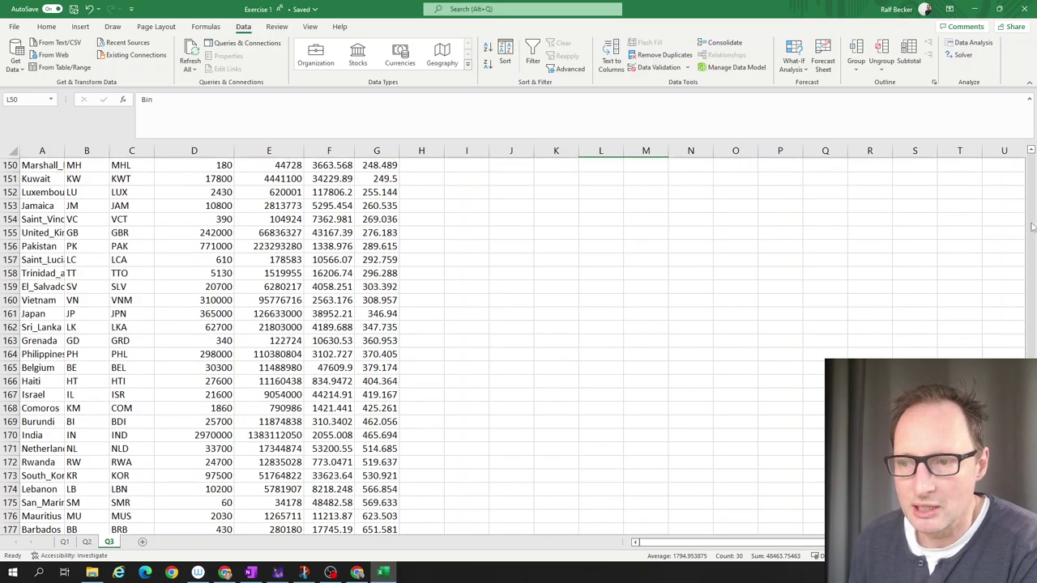
pyautogui.moveTo(1032, 227); pyautogui.dragTo(1025, 251)
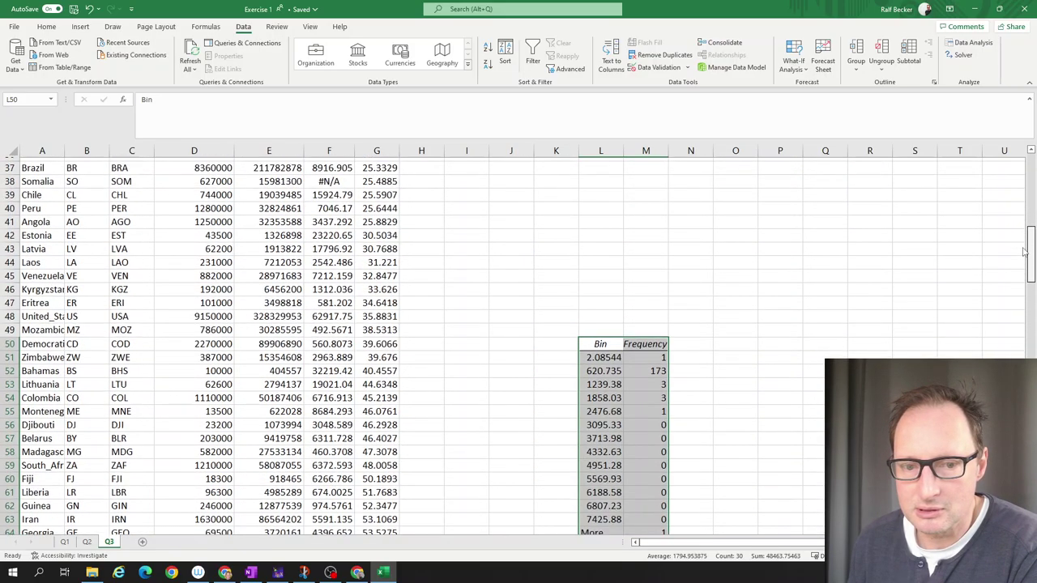
# Insert a new Pop Density chart at O50, make it taller, and check the bin counts.
pyautogui.click(718, 347)
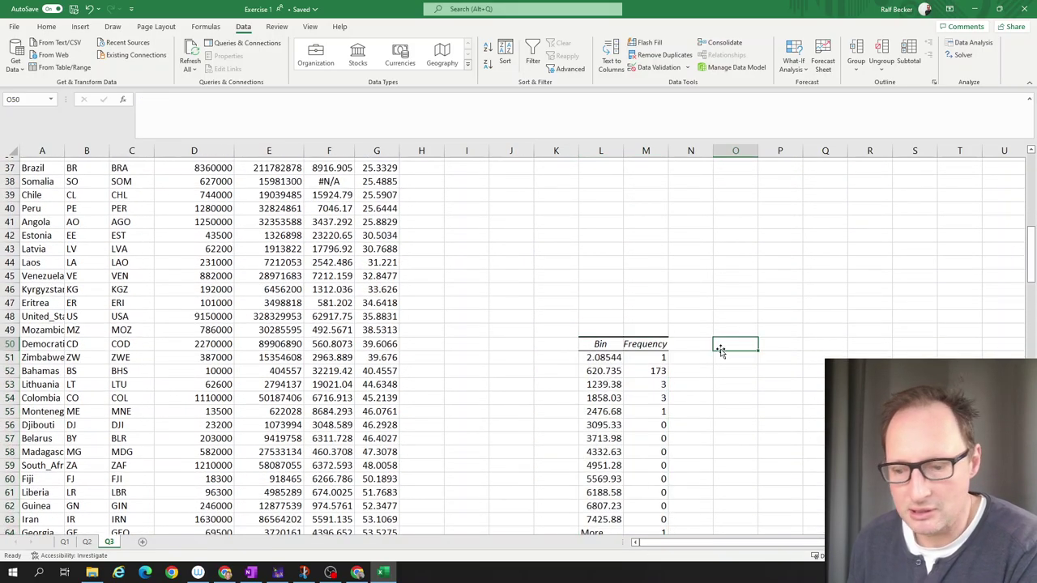
pyautogui.hotkey('ctrl', 'v')
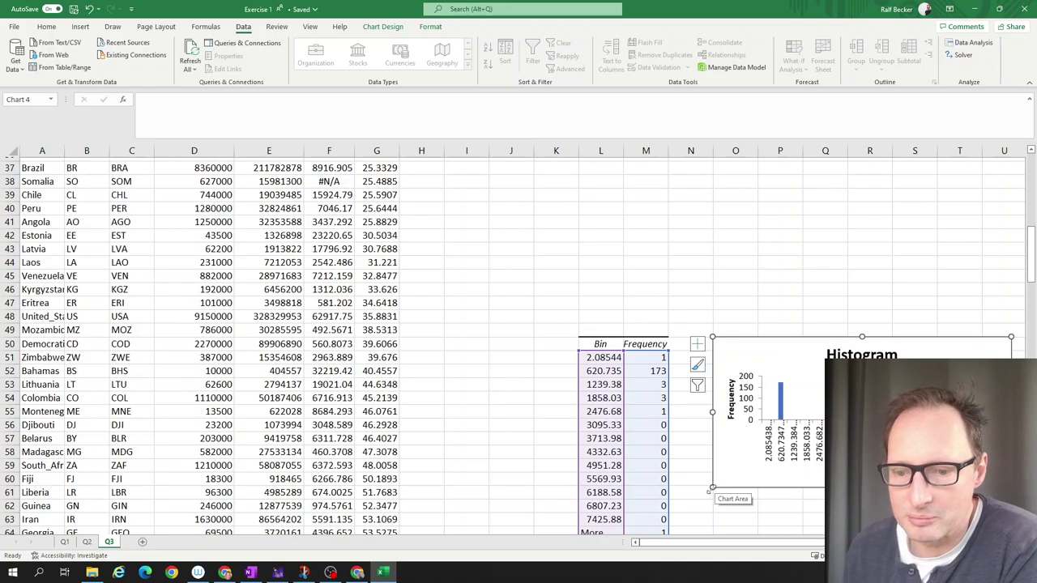
pyautogui.moveTo(710, 491); pyautogui.dragTo(711, 496)
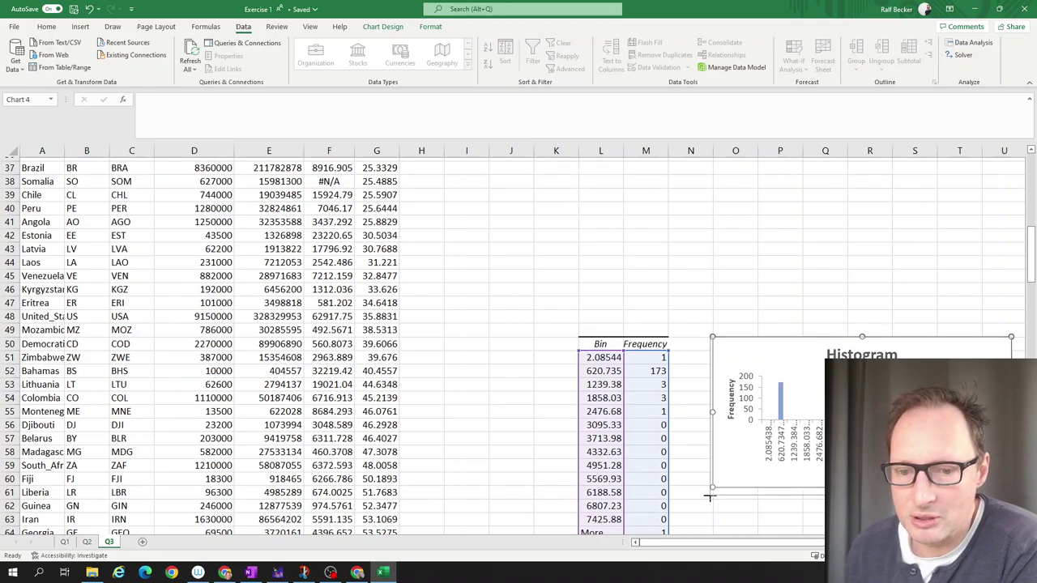
pyautogui.click(652, 371)
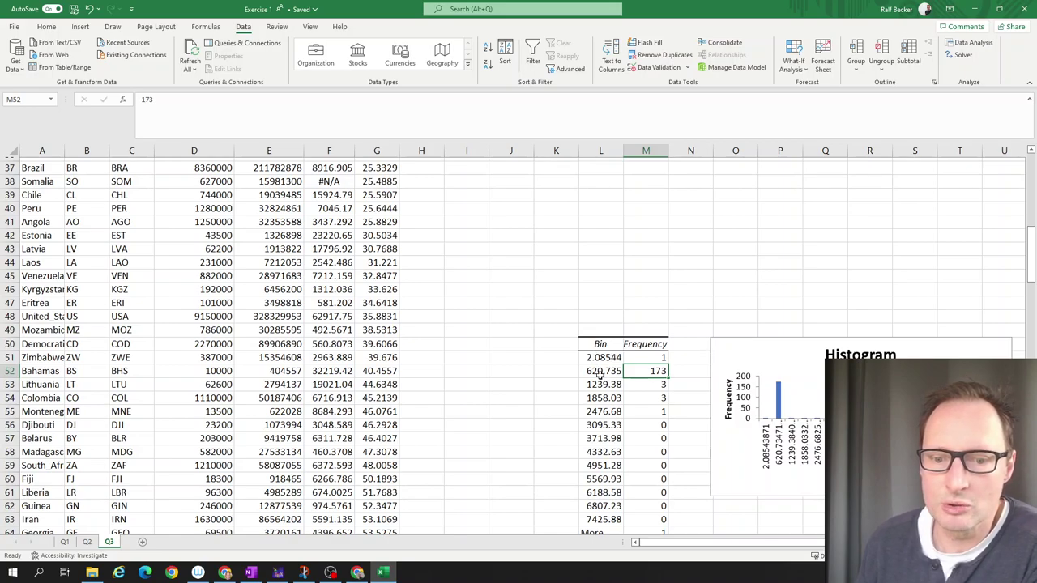
pyautogui.click(600, 373)
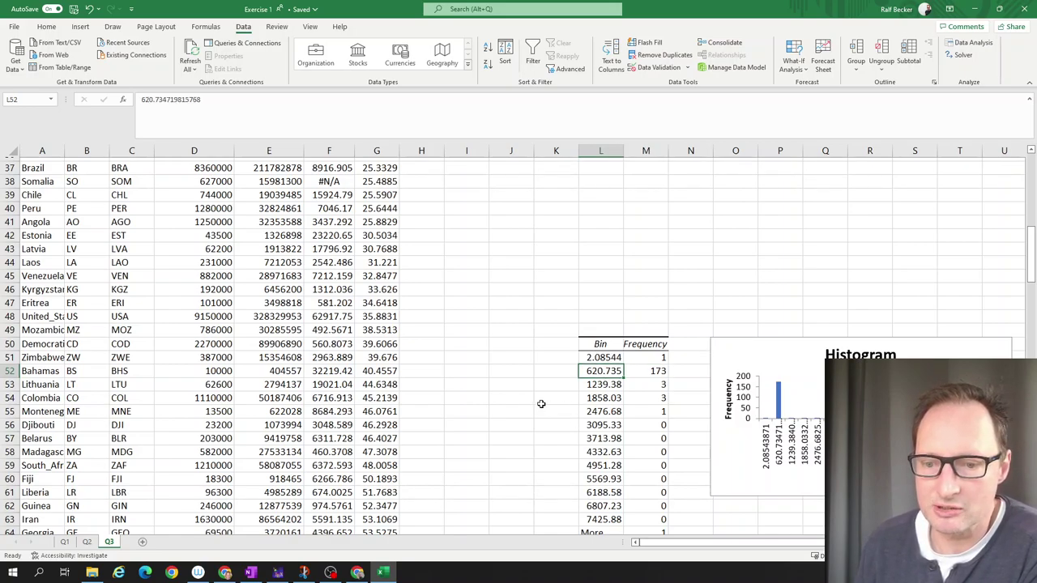
pyautogui.scroll(-1, 541, 404)
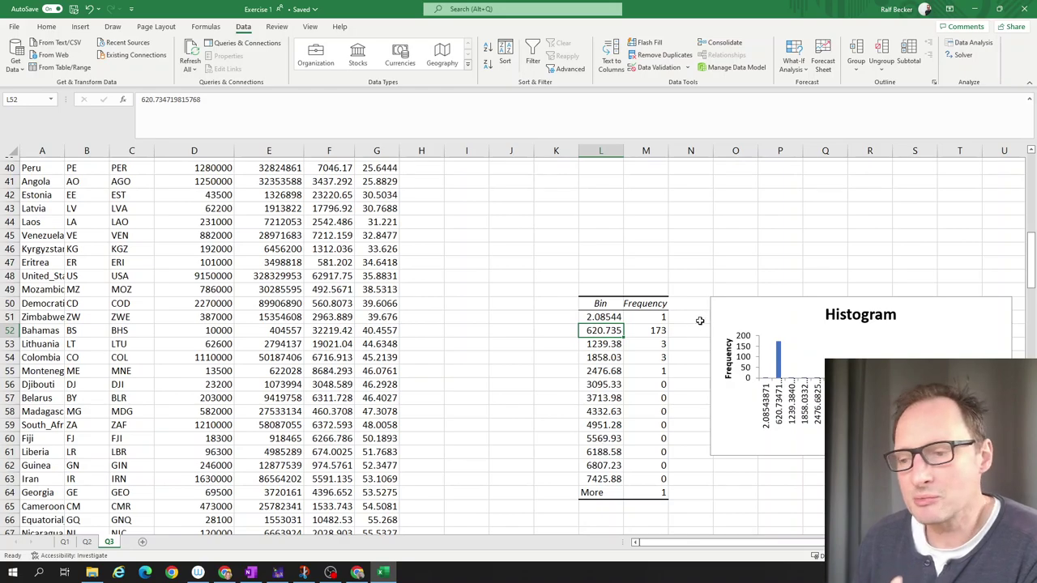
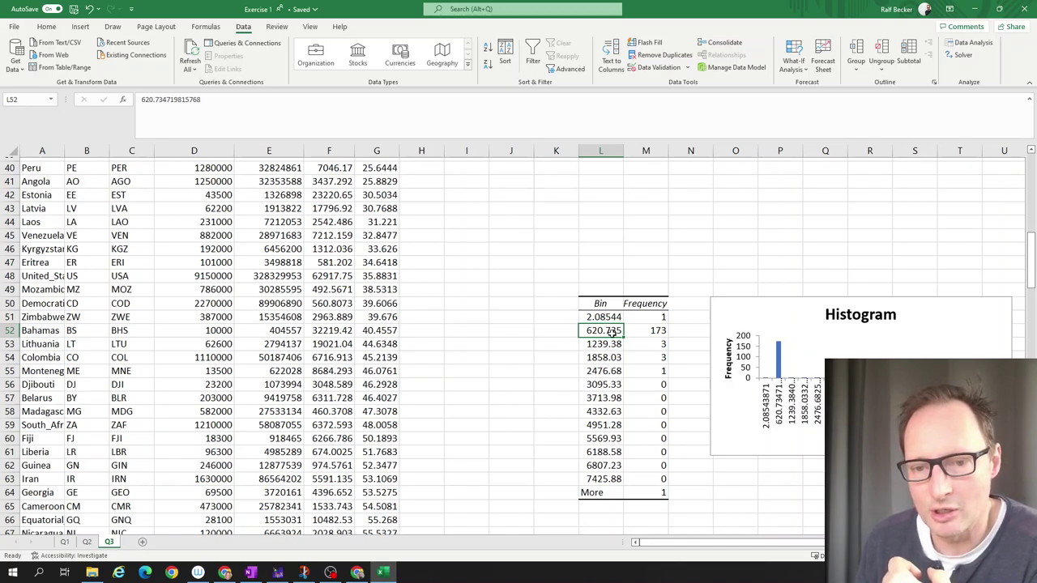
# Enter the first bin values 0, 10, 50 and 100 in J68:J71.
pyautogui.scroll(4, 684, 318)
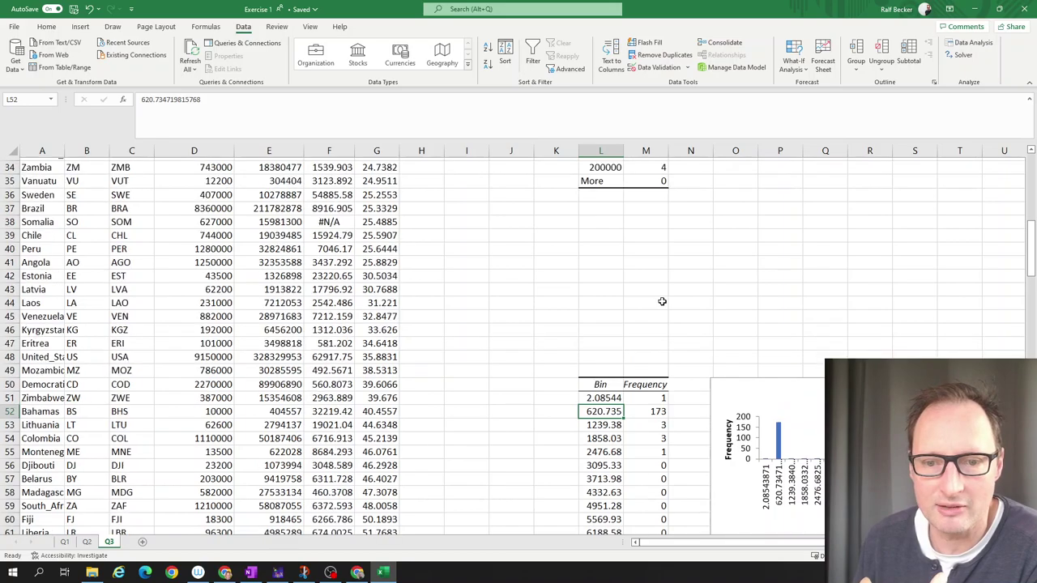
pyautogui.scroll(-7, 659, 301)
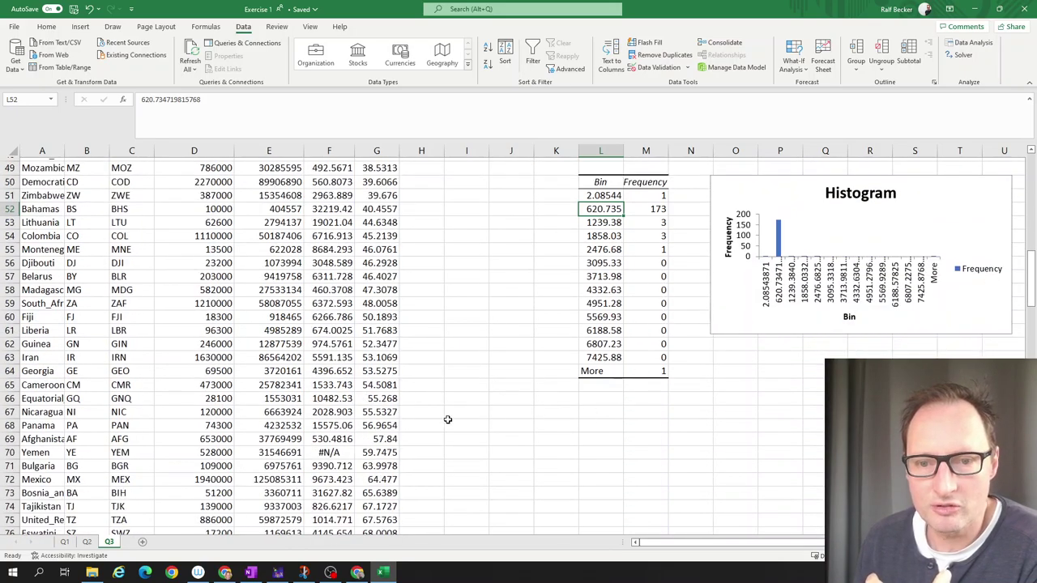
pyautogui.click(519, 424)
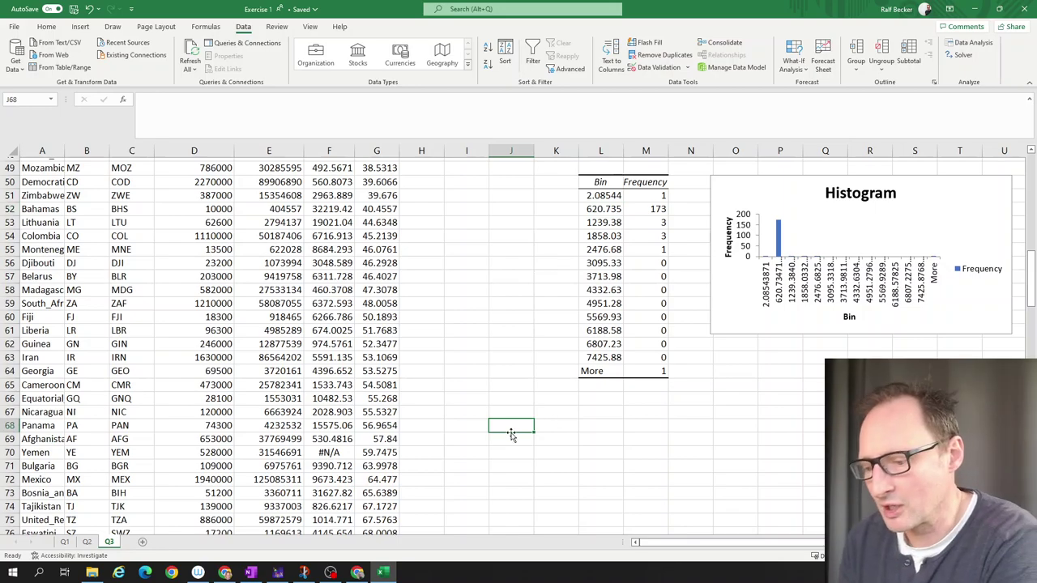
pyautogui.write('0')
pyautogui.press('Return')
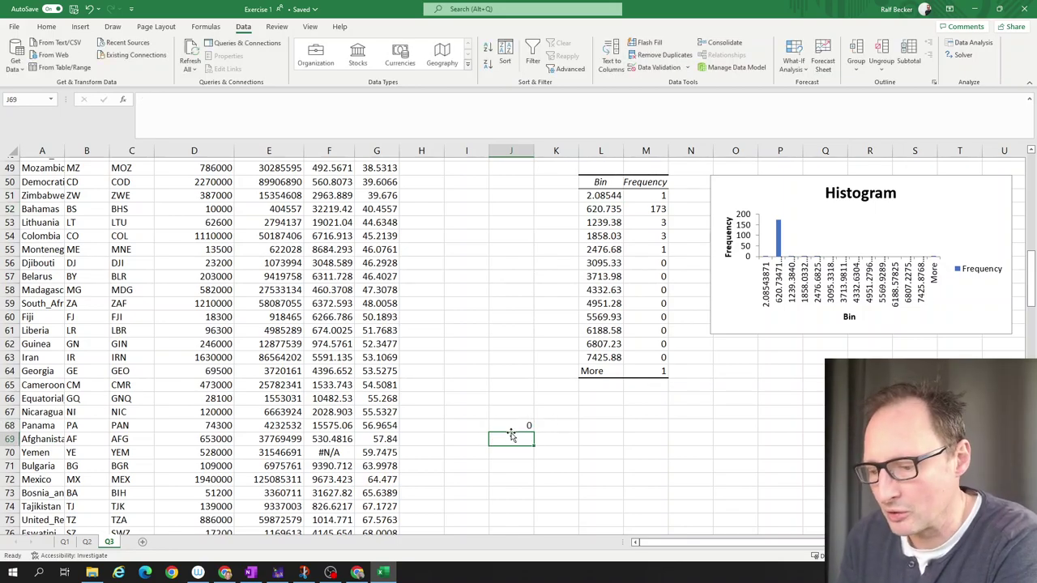
pyautogui.write('10')
pyautogui.press('Return')
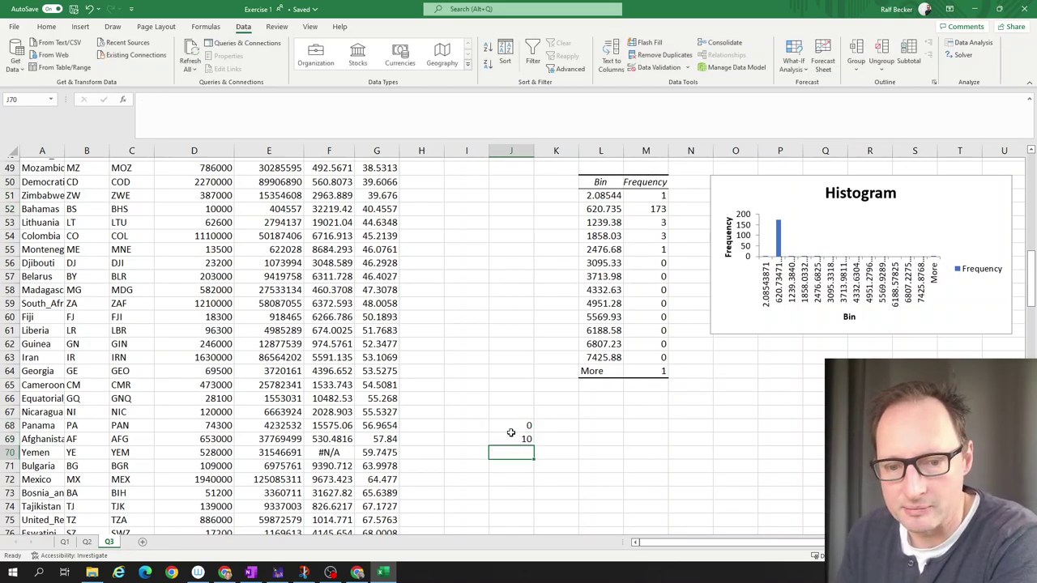
pyautogui.write('50')
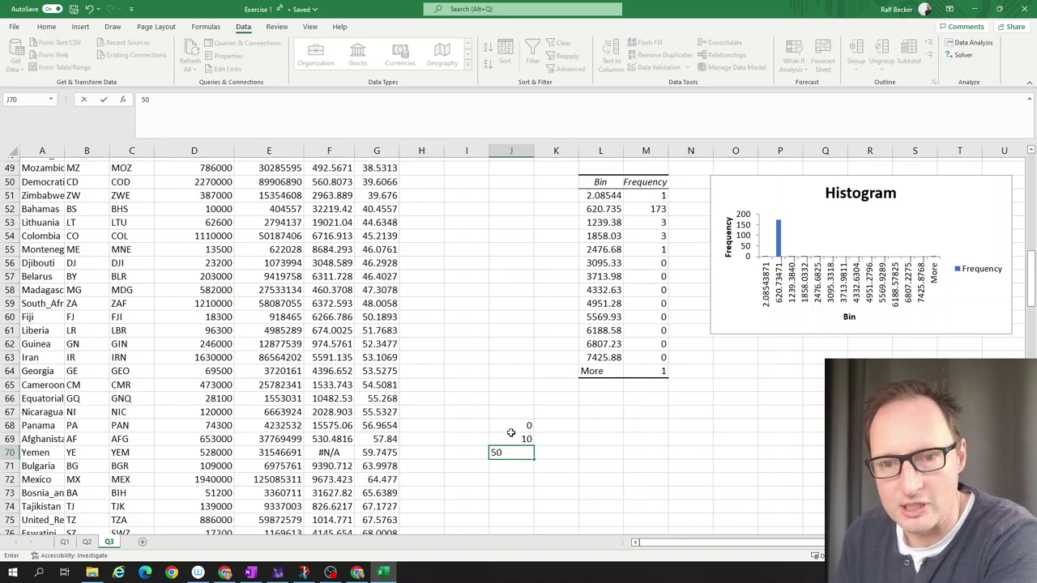
pyautogui.press('Return')
pyautogui.write('100')
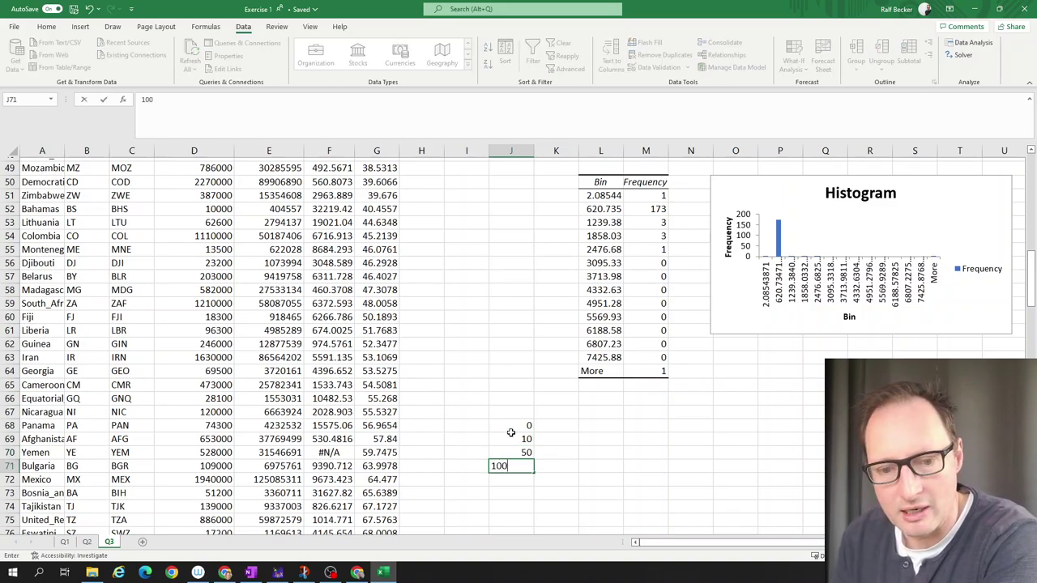
pyautogui.press('Return')
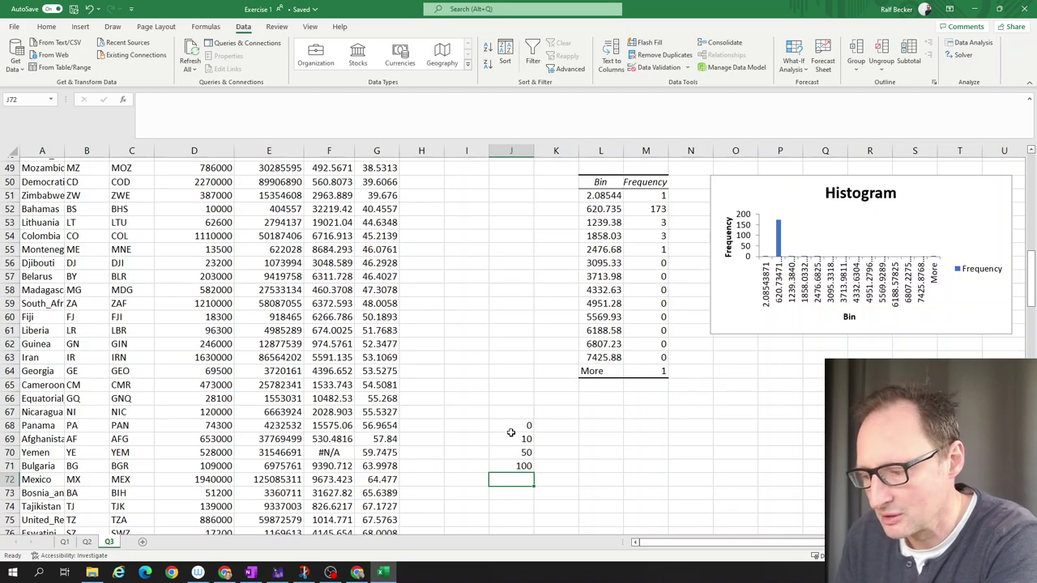
# Continue the bin list with 200, 400, 1000, 2000 and 10000 in J72:J76.
pyautogui.write('200')
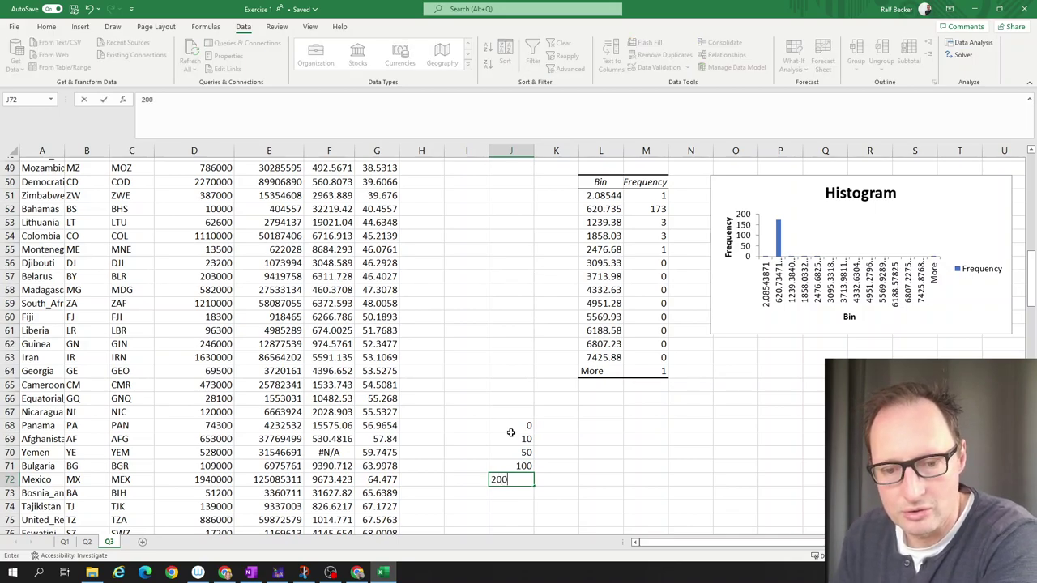
pyautogui.press('Return')
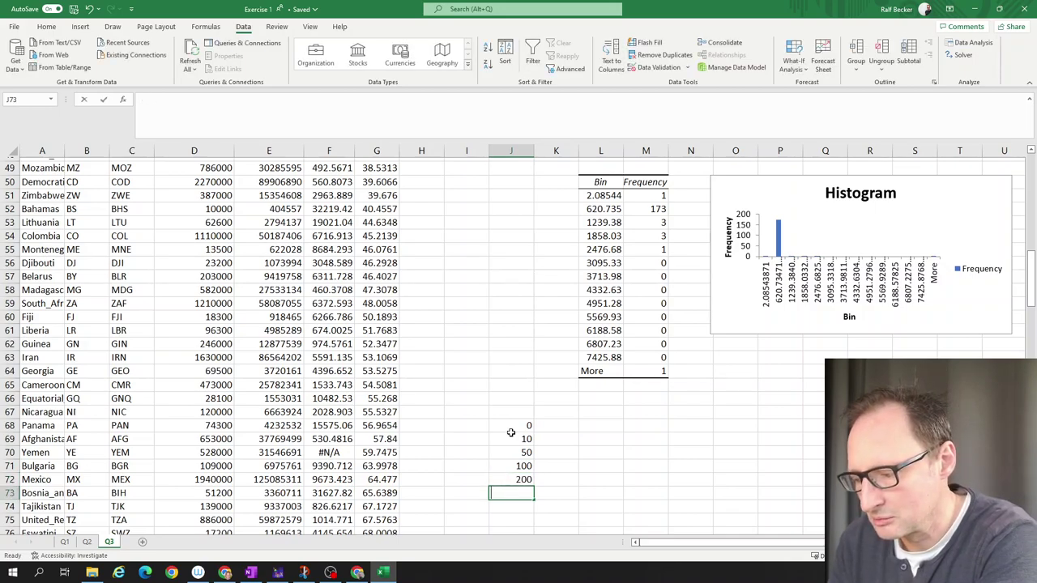
pyautogui.write('400')
pyautogui.press('Return')
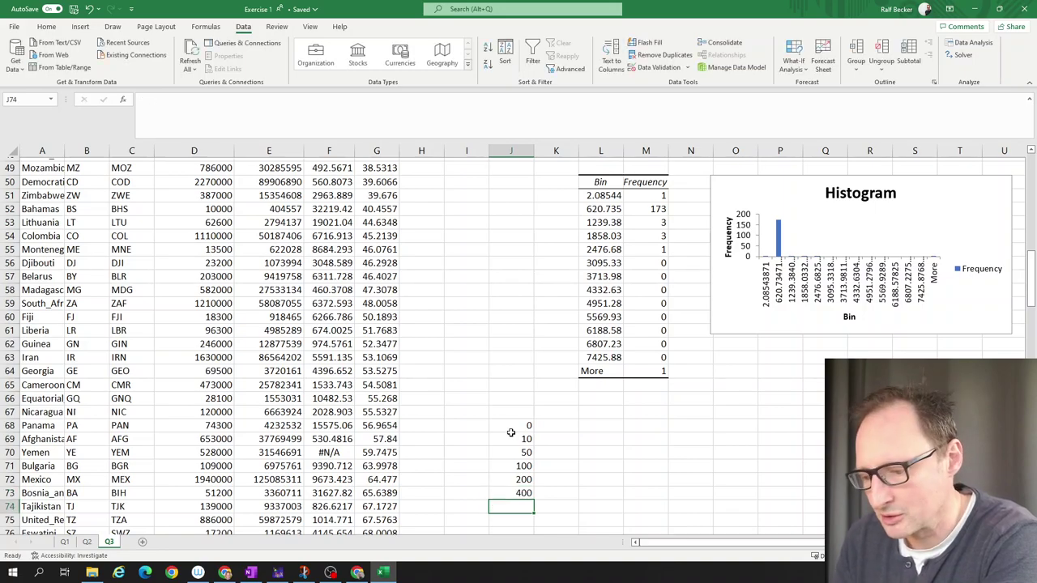
pyautogui.write('1000')
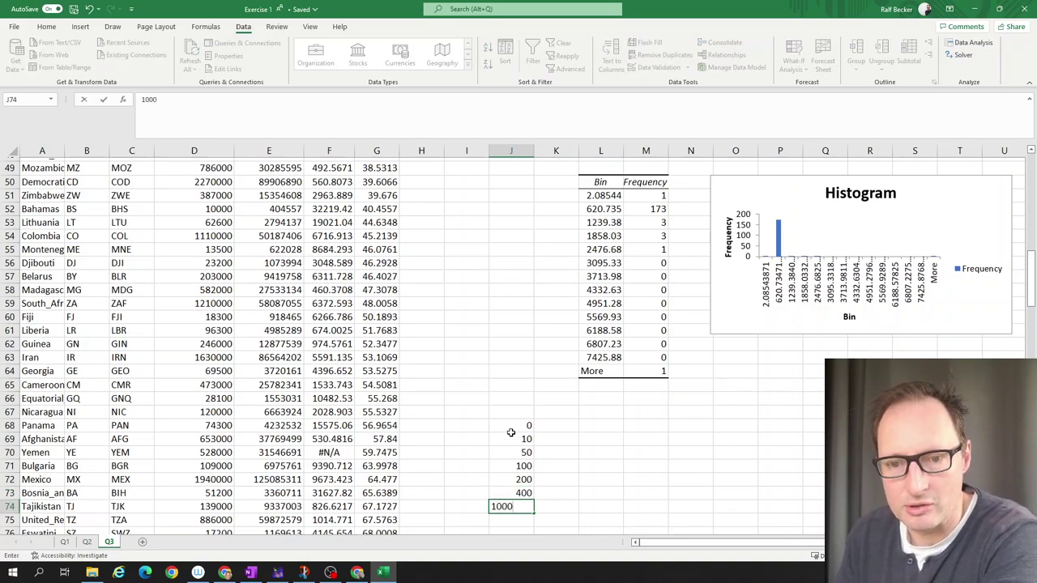
pyautogui.press('Return')
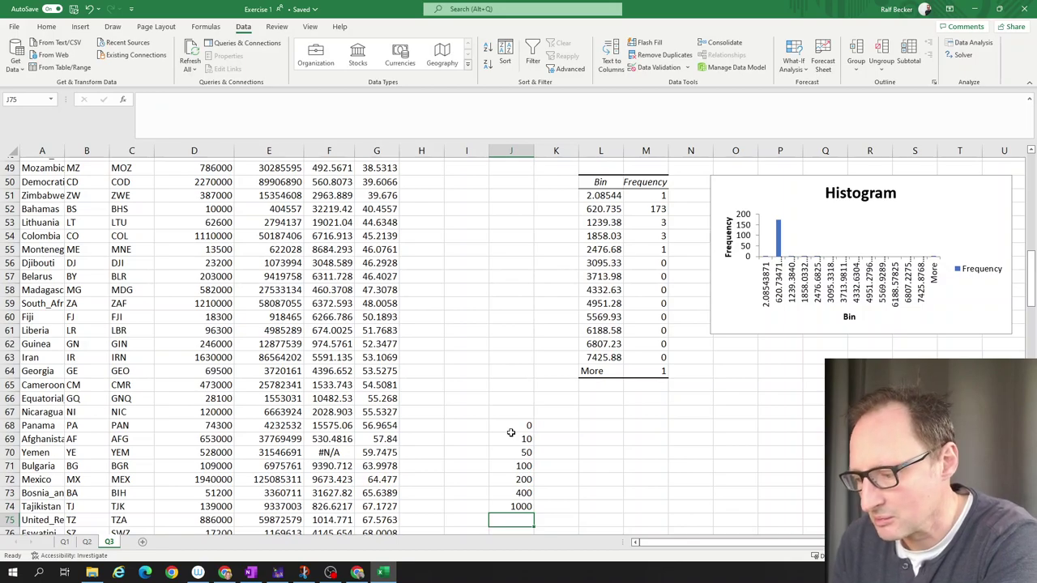
pyautogui.write('2000')
pyautogui.press('Return')
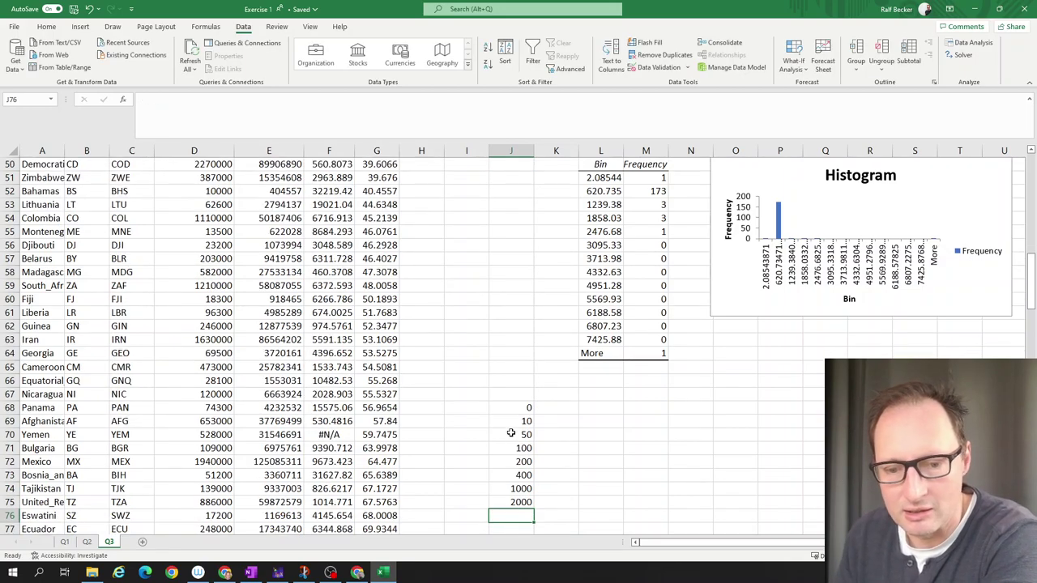
pyautogui.write('1000')
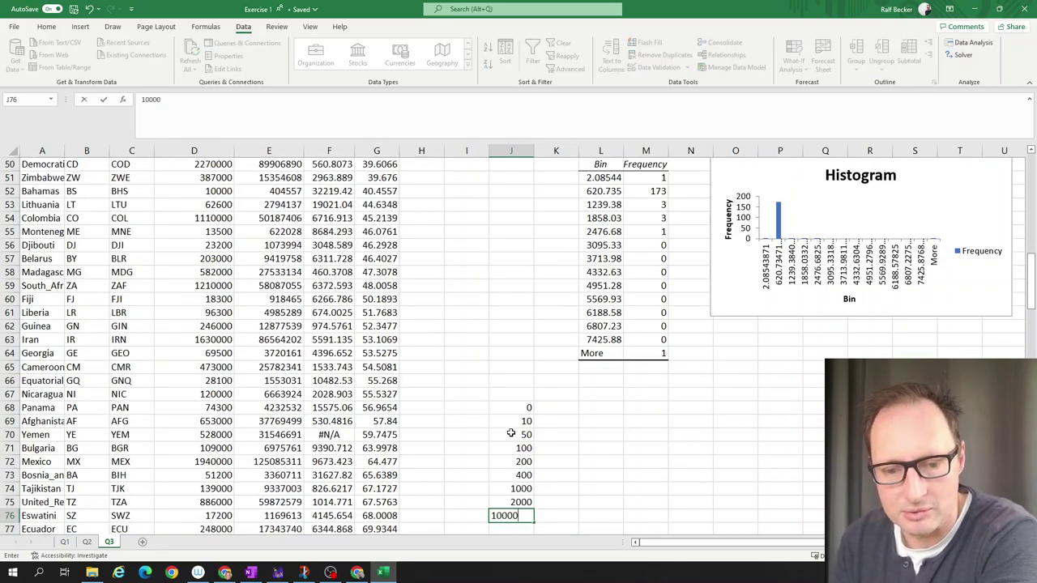
pyautogui.write('0')
pyautogui.press('Return')
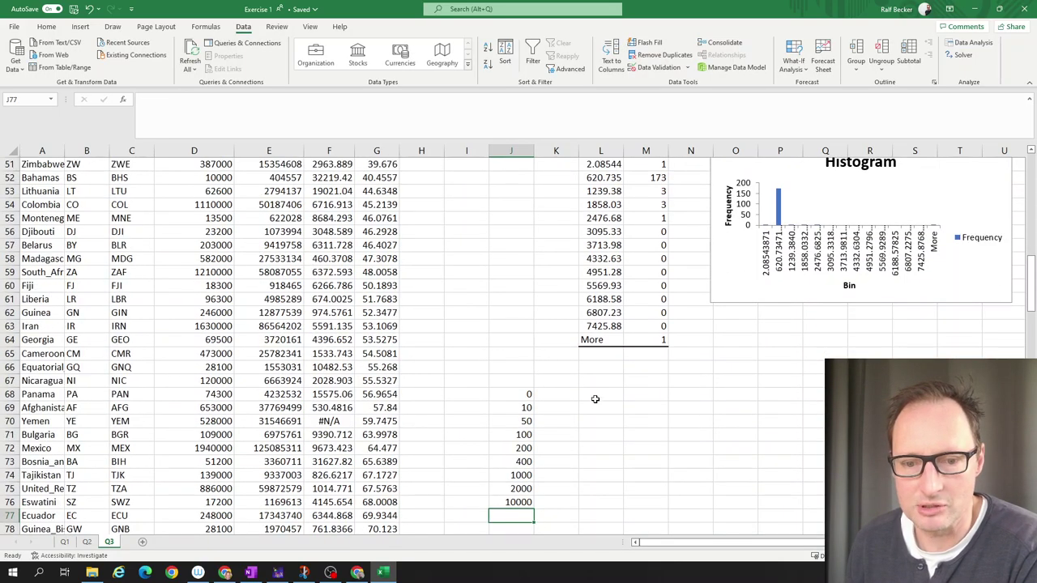
# Set up a Histogram with input range G2:G183 and bin range J68:J76.
pyautogui.click(595, 399)
pyautogui.click(968, 42)
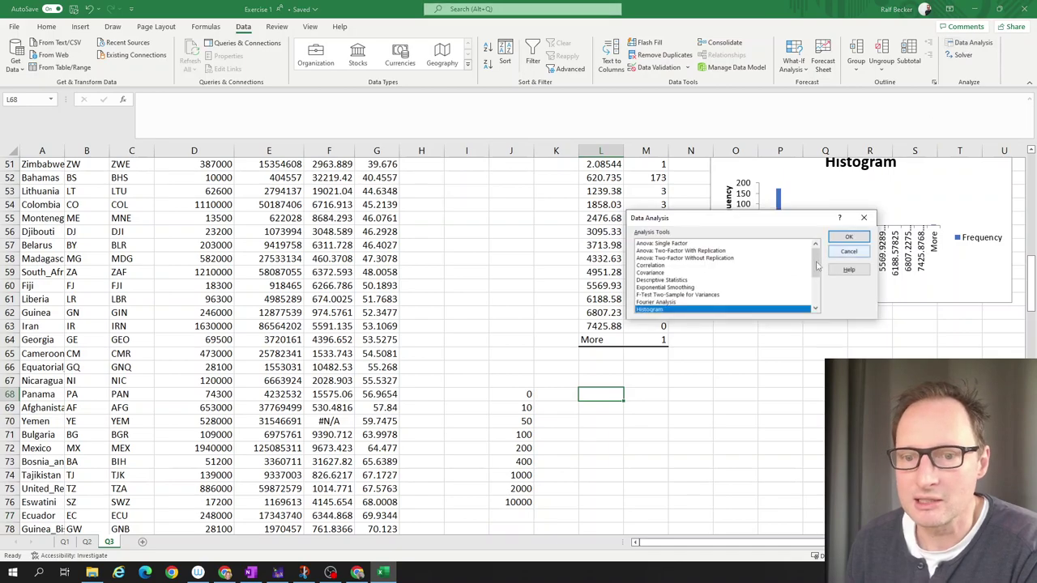
pyautogui.click(848, 236)
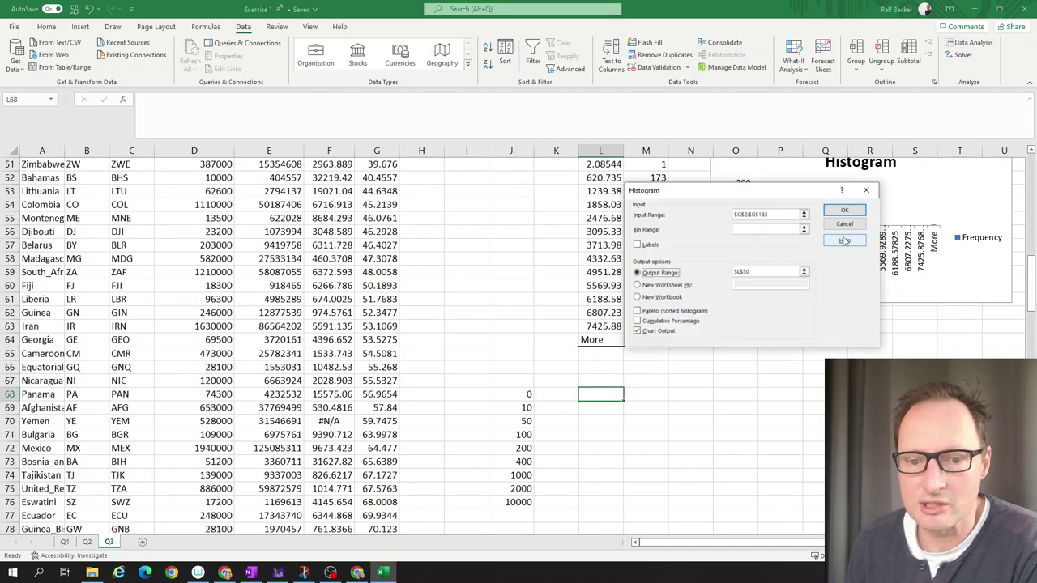
pyautogui.click(772, 214)
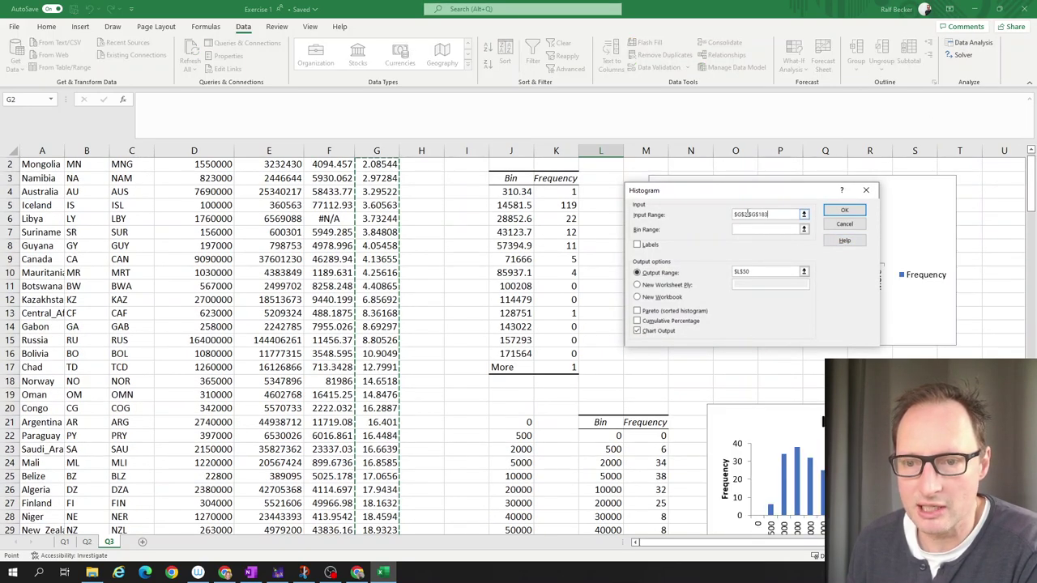
pyautogui.click(805, 230)
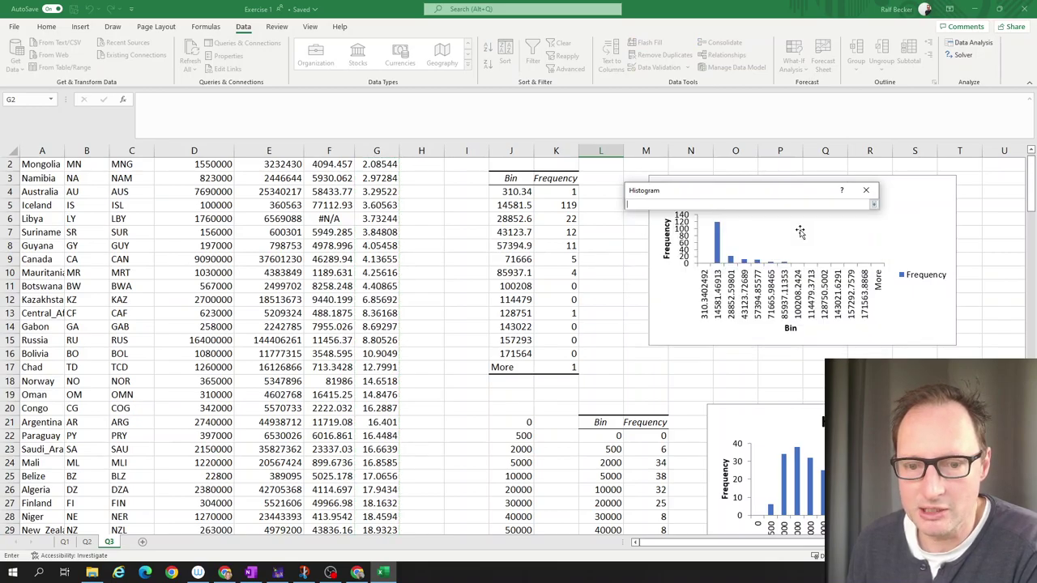
pyautogui.scroll(-13, 499, 357)
pyautogui.scroll(-6, 500, 357)
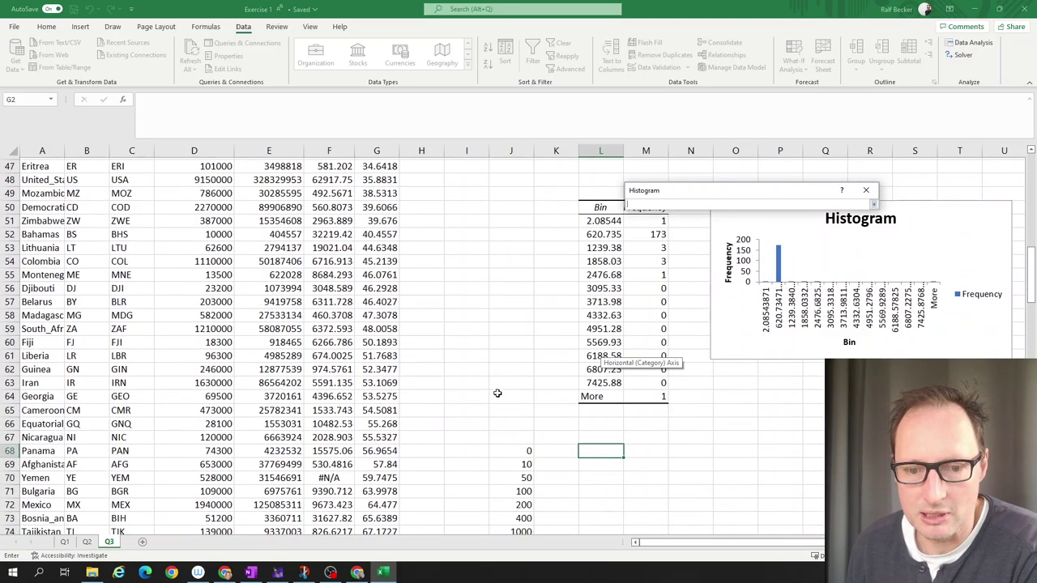
pyautogui.moveTo(523, 288); pyautogui.dragTo(516, 397)
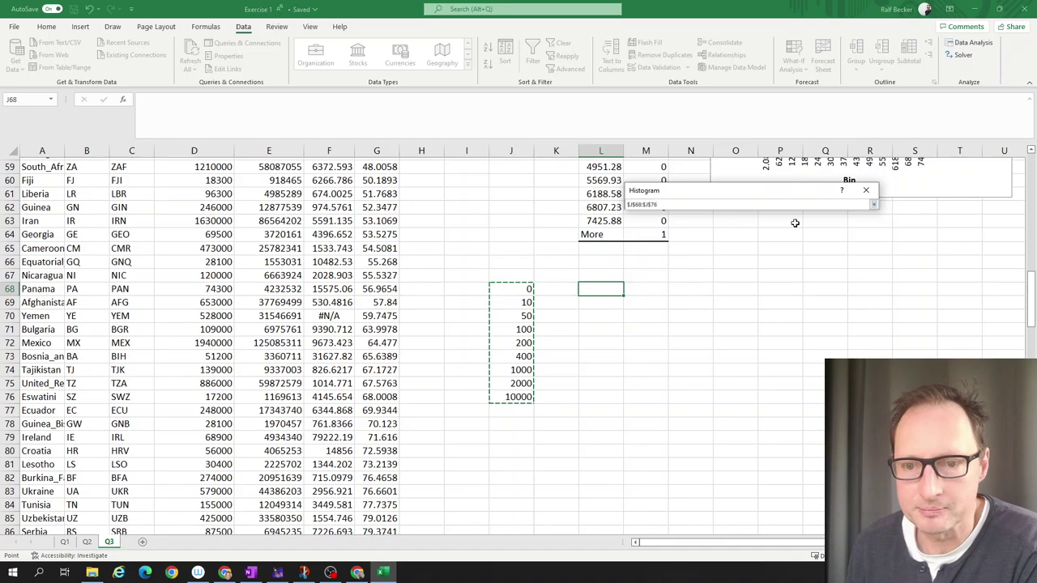
pyautogui.click(873, 207)
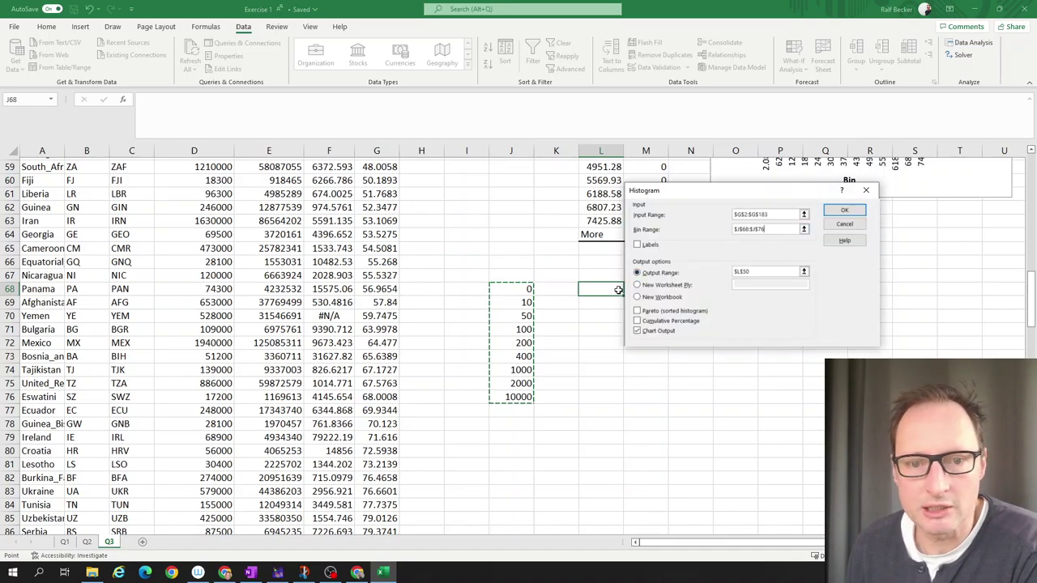
# Point the histogram output at L68 and run the analysis.
pyautogui.click(754, 271)
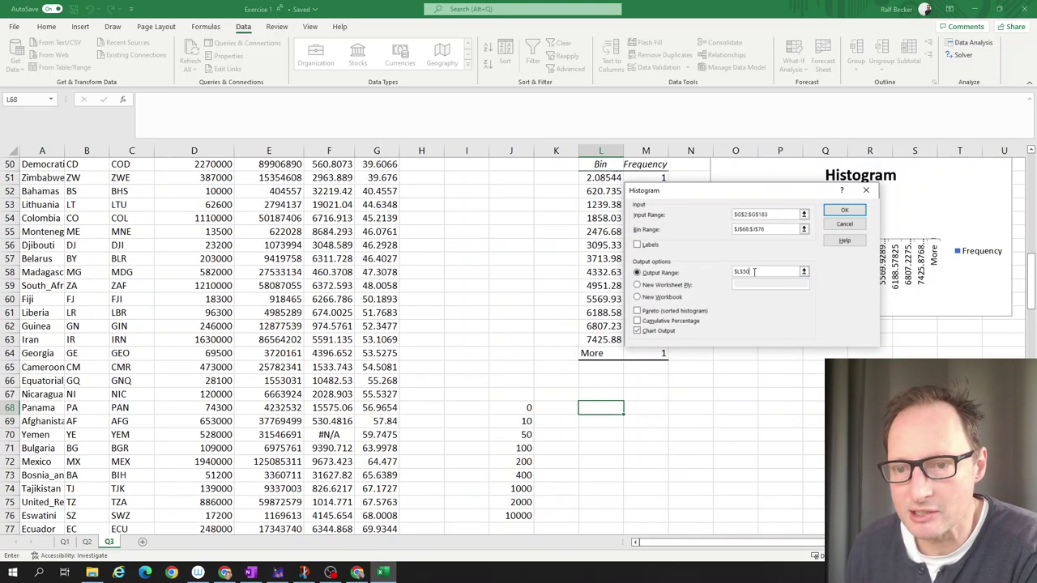
pyautogui.press('BackSpace')
pyautogui.press('BackSpace')
pyautogui.write('68')
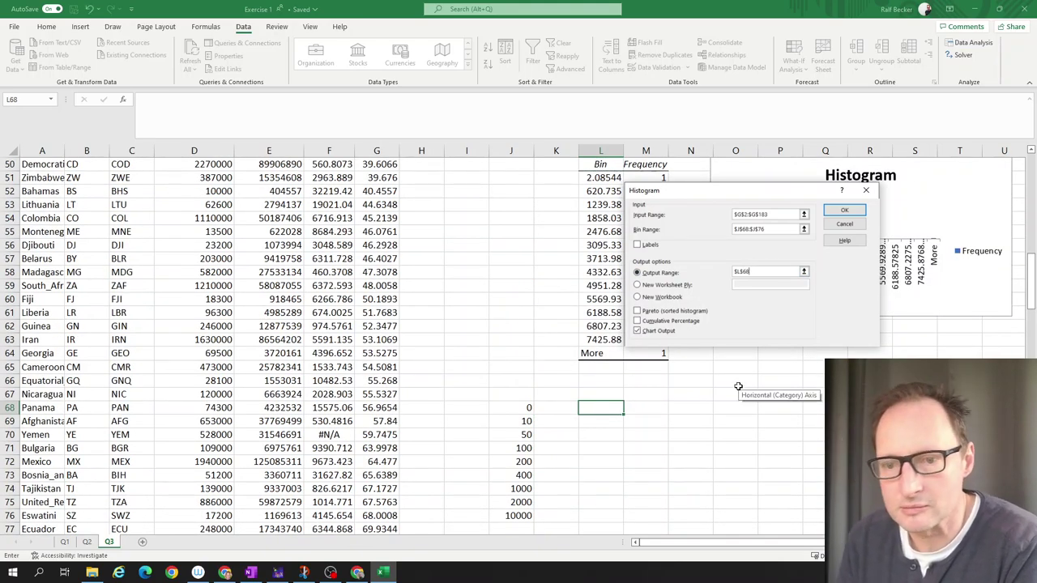
pyautogui.press('Return')
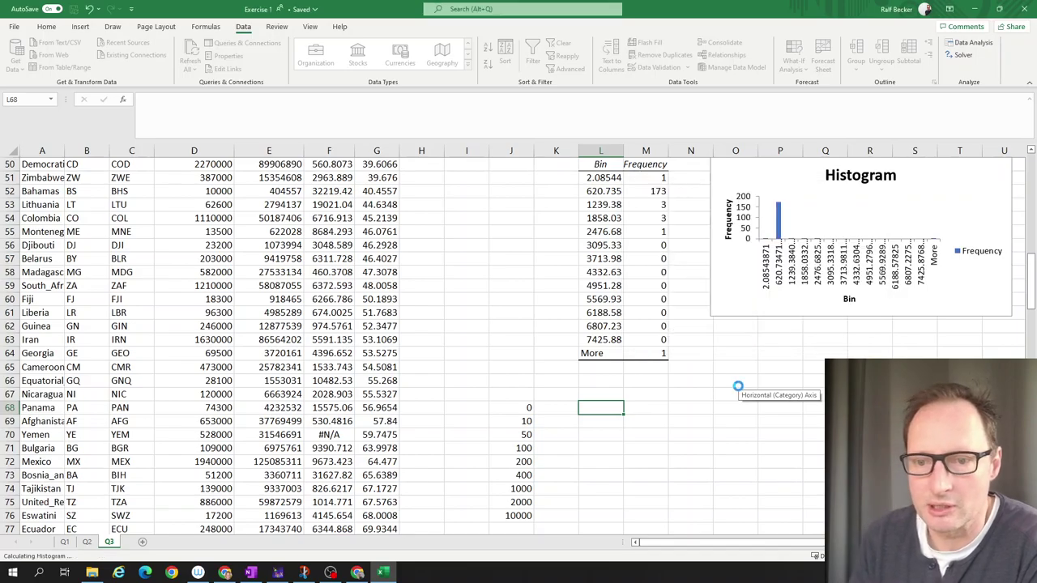
# Move the new histogram chart down beside the Bin/Frequency table at rows 68–78.
pyautogui.scroll(-2, 775, 387)
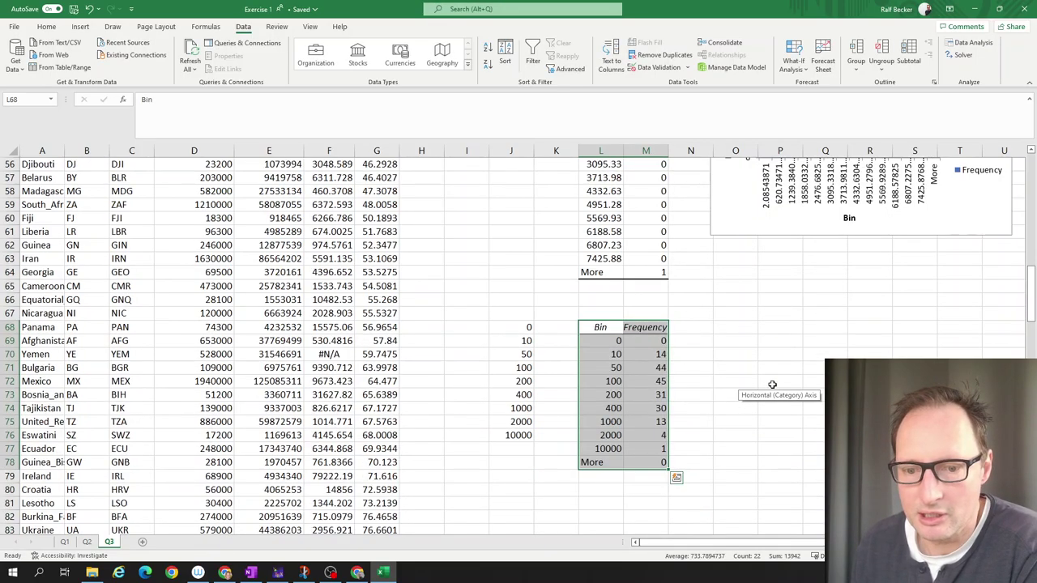
pyautogui.scroll(-20, 771, 387)
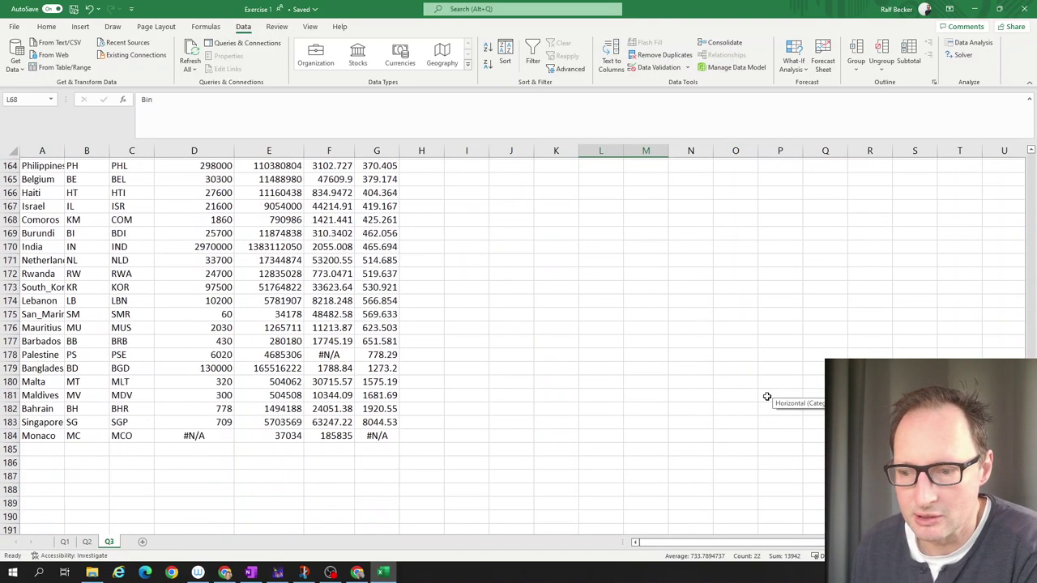
pyautogui.scroll(14, 766, 396)
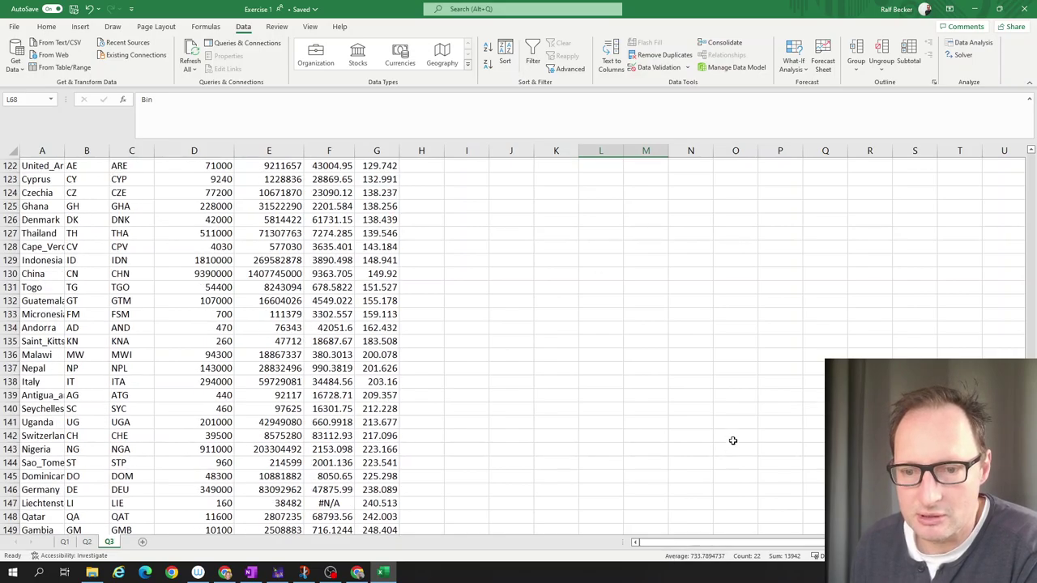
pyautogui.scroll(20, 732, 440)
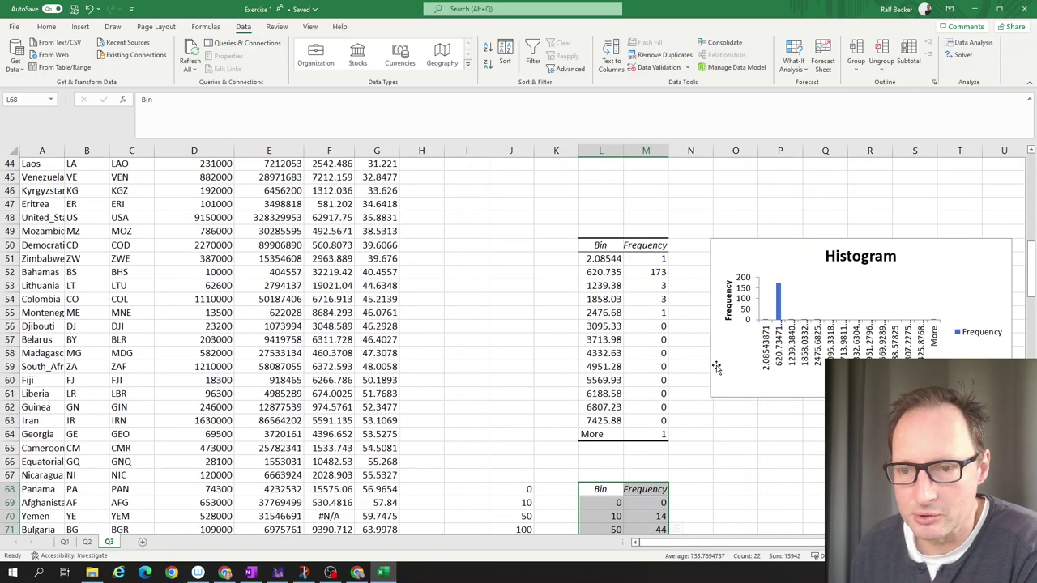
pyautogui.scroll(9, 717, 367)
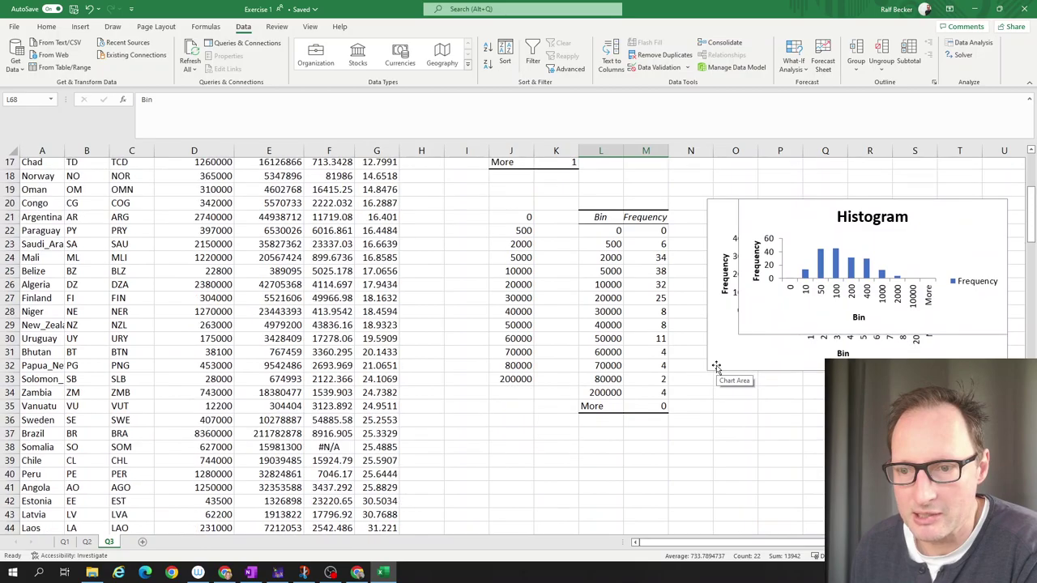
pyautogui.click(747, 216)
pyautogui.moveTo(749, 212); pyautogui.dragTo(674, 417)
pyautogui.scroll(-5, 674, 418)
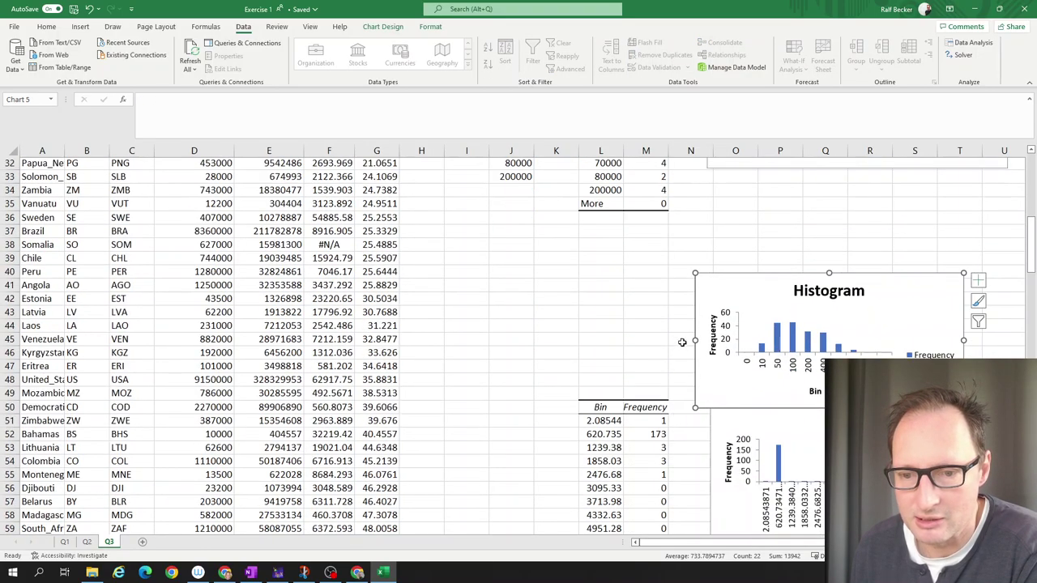
pyautogui.moveTo(707, 233); pyautogui.dragTo(721, 473)
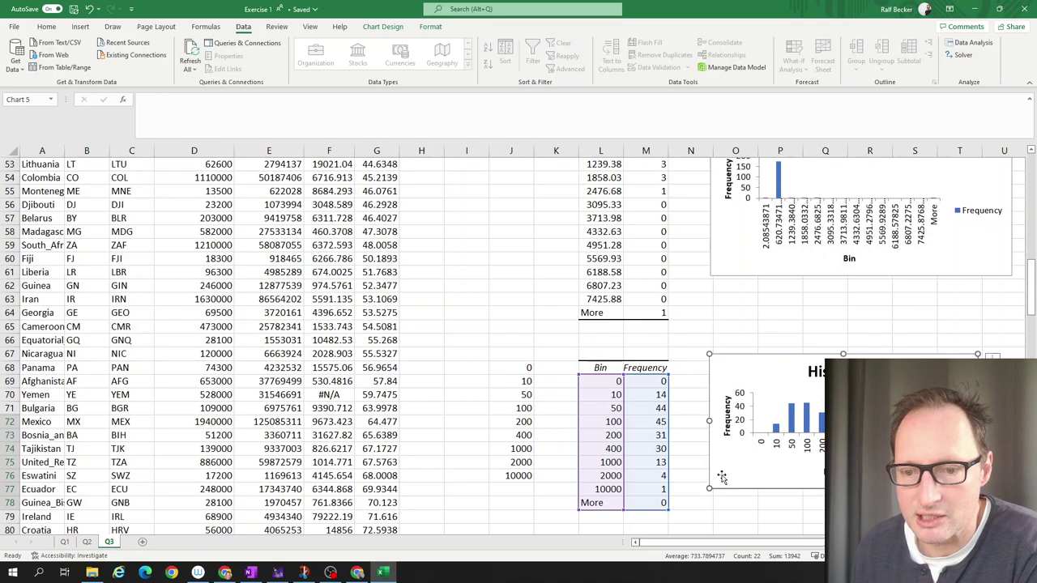
# Fine-tune the chart's position and enlarge it by extending its bottom edge.
pyautogui.click(727, 321)
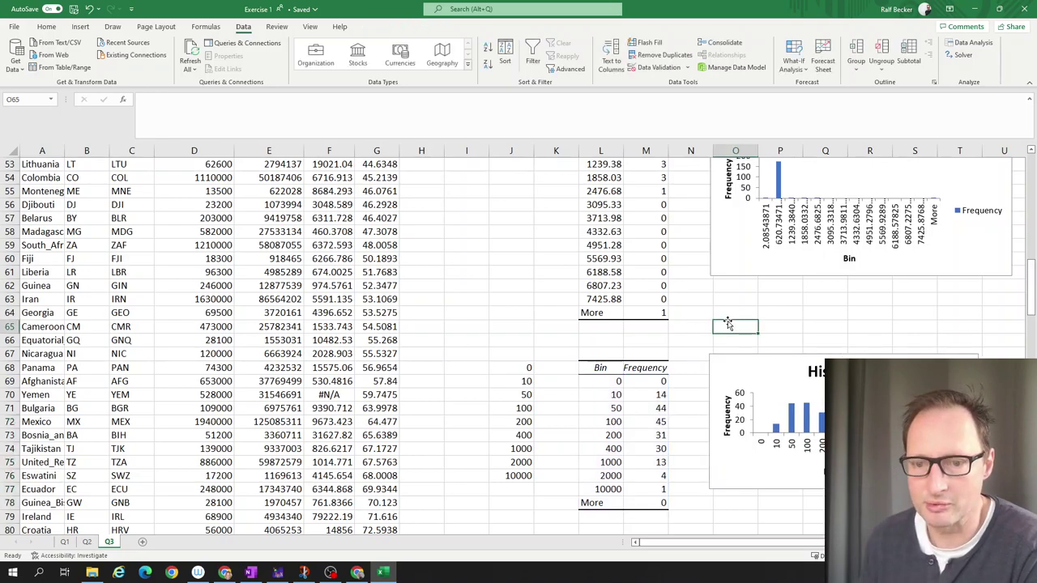
pyautogui.click(729, 367)
pyautogui.moveTo(729, 366); pyautogui.dragTo(720, 379)
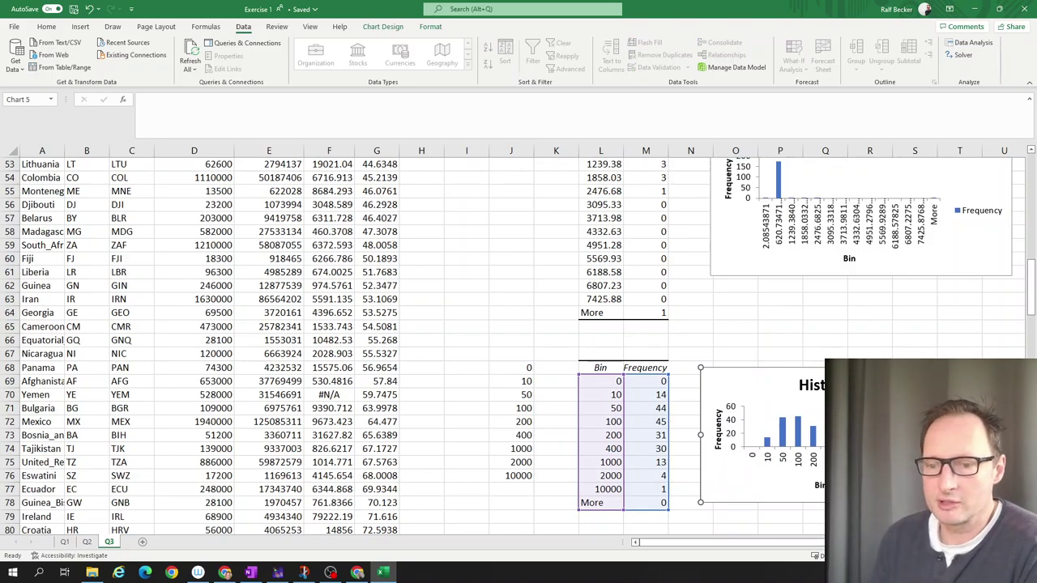
pyautogui.moveTo(700, 503); pyautogui.dragTo(697, 513)
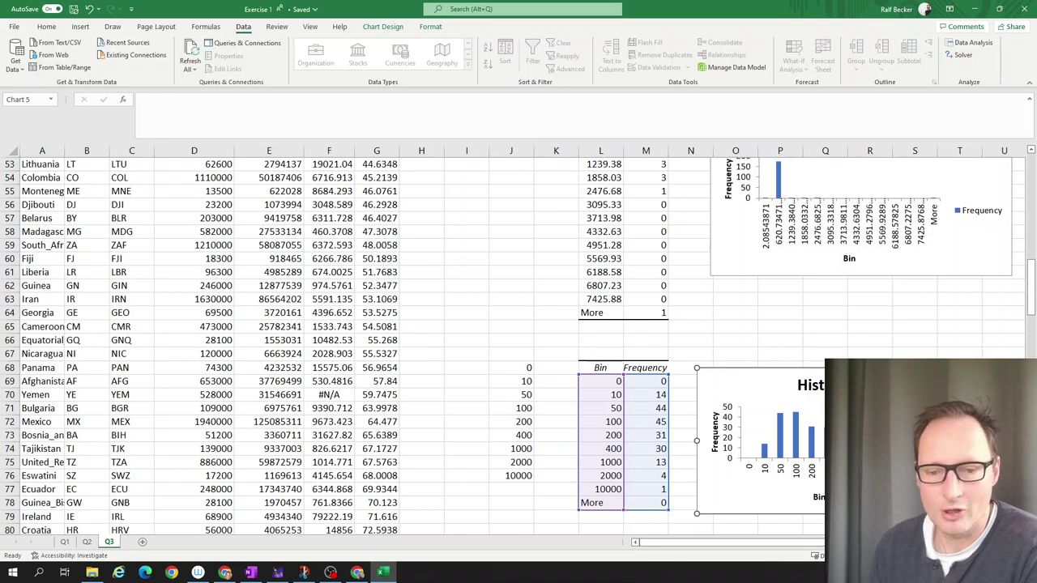
pyautogui.moveTo(728, 383); pyautogui.dragTo(725, 376)
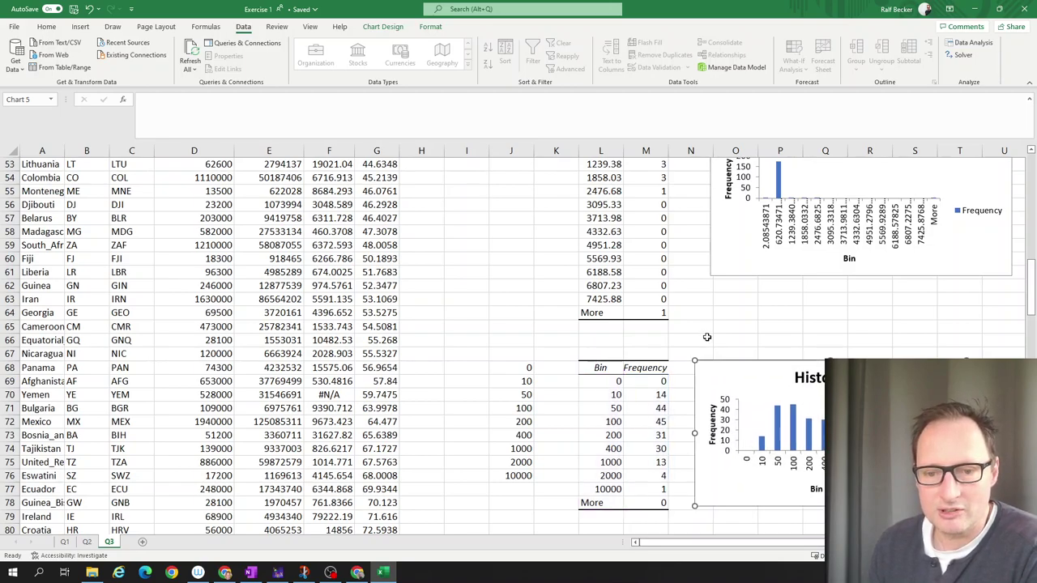
pyautogui.click(707, 337)
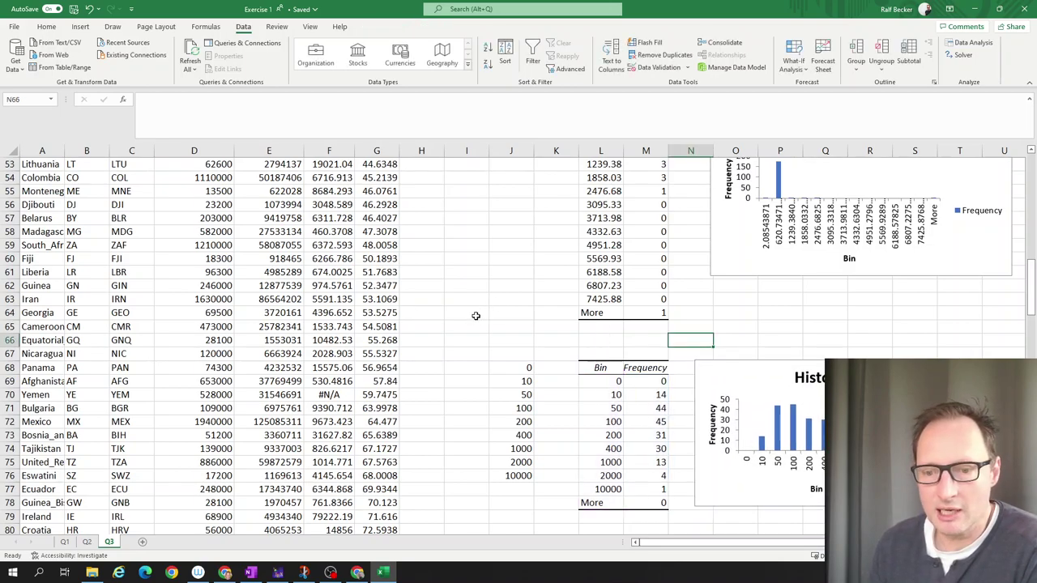
pyautogui.scroll(-15, 472, 321)
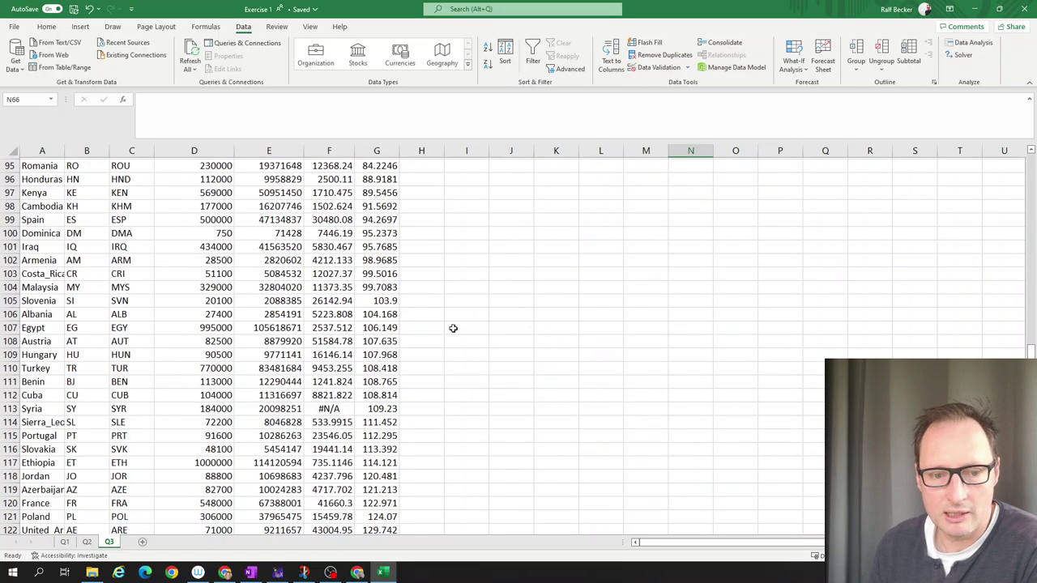
pyautogui.scroll(12, 448, 325)
pyautogui.scroll(20, 450, 327)
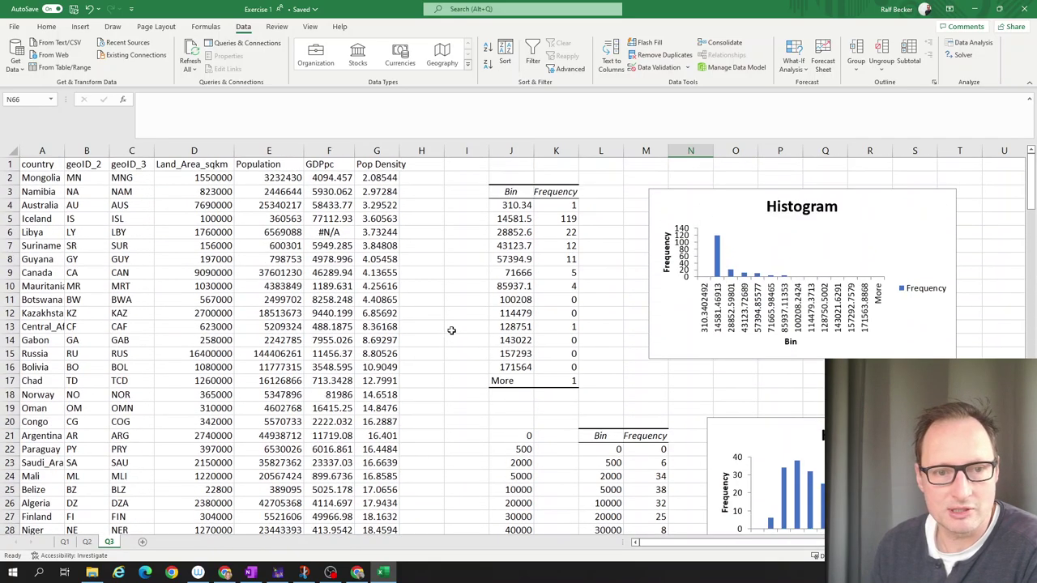
pyautogui.click(436, 233)
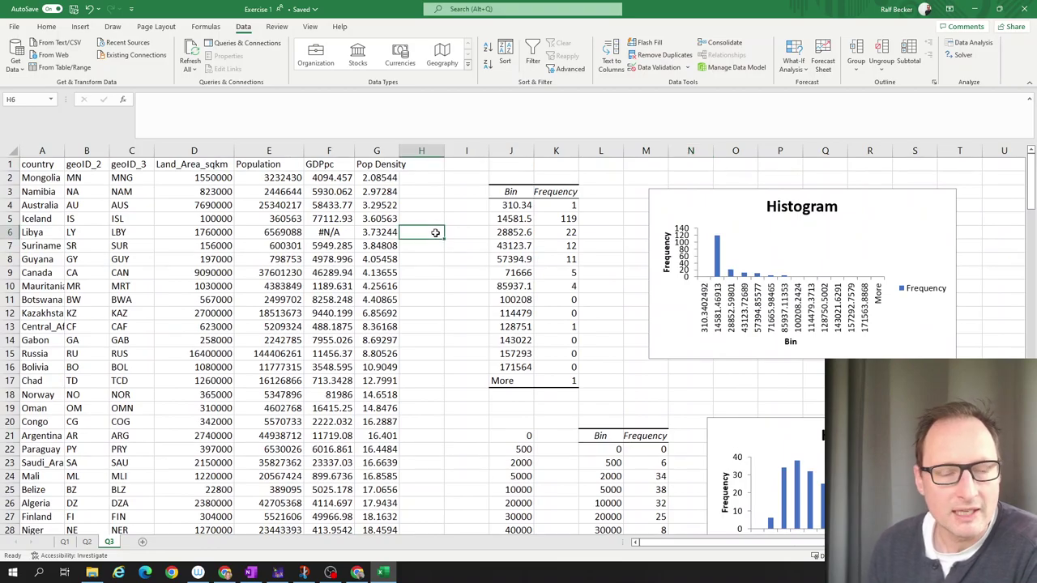
pyautogui.click(418, 204)
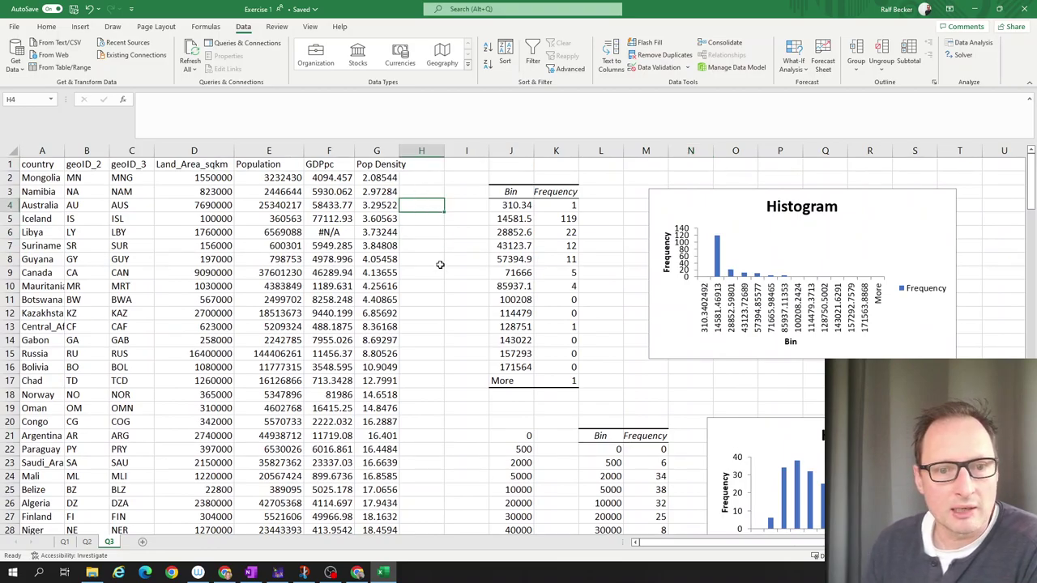
pyautogui.scroll(-8, 450, 275)
pyautogui.scroll(-20, 456, 288)
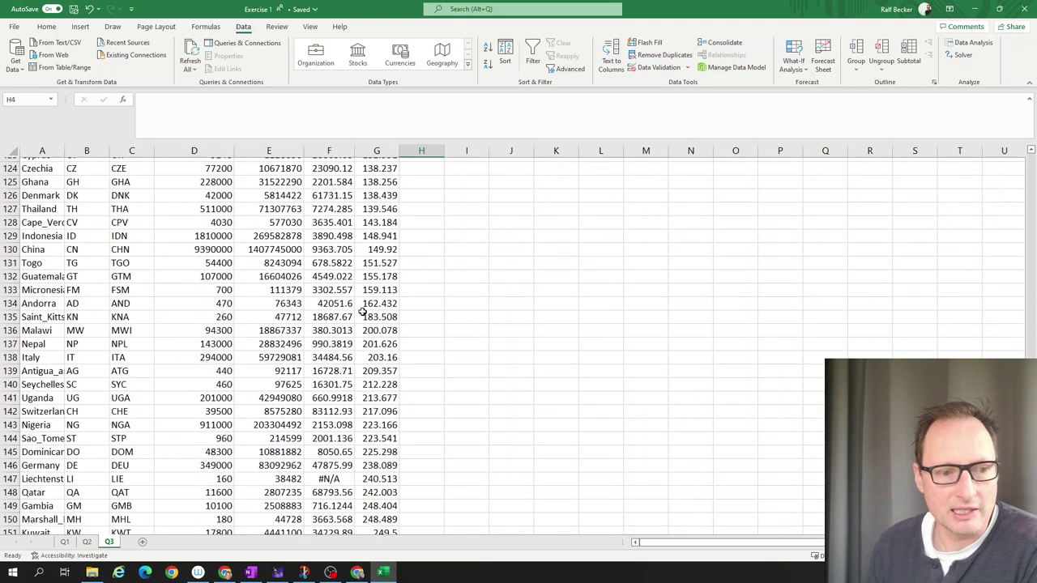
pyautogui.scroll(4, 415, 416)
pyautogui.scroll(20, 415, 415)
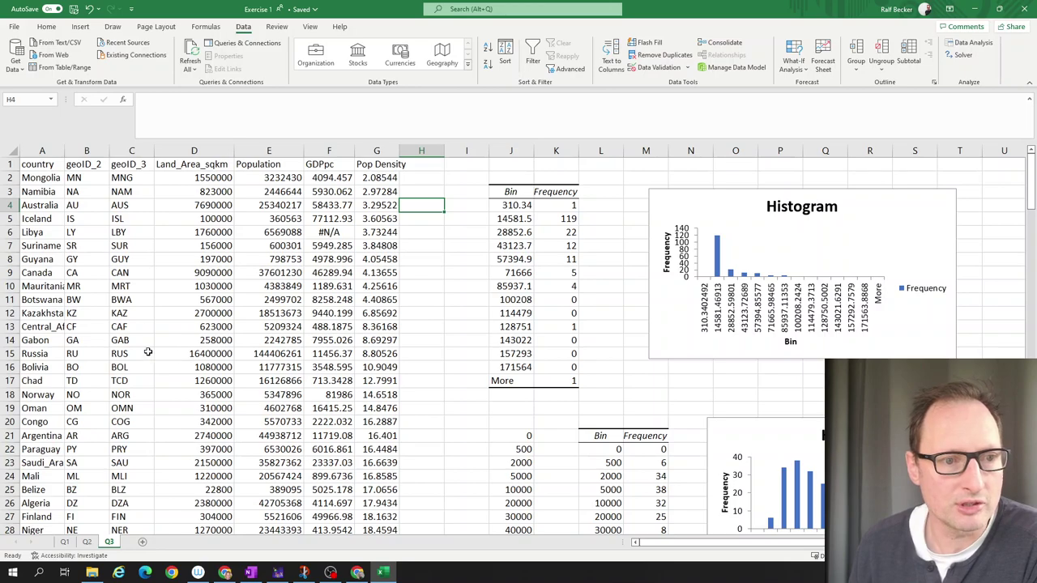
pyautogui.click(49, 150)
pyautogui.moveTo(50, 150); pyautogui.dragTo(163, 146)
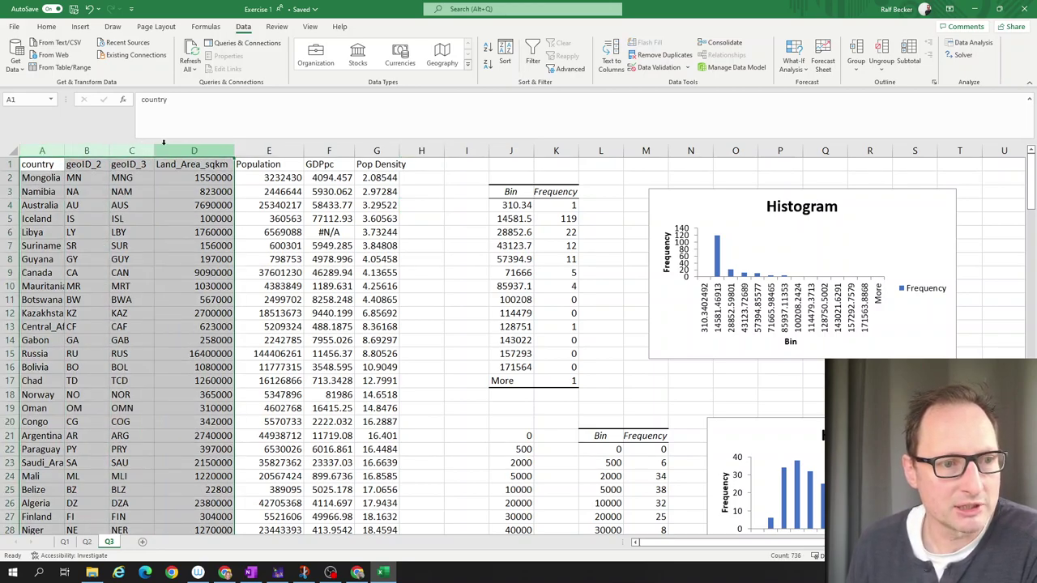
pyautogui.click(13, 164)
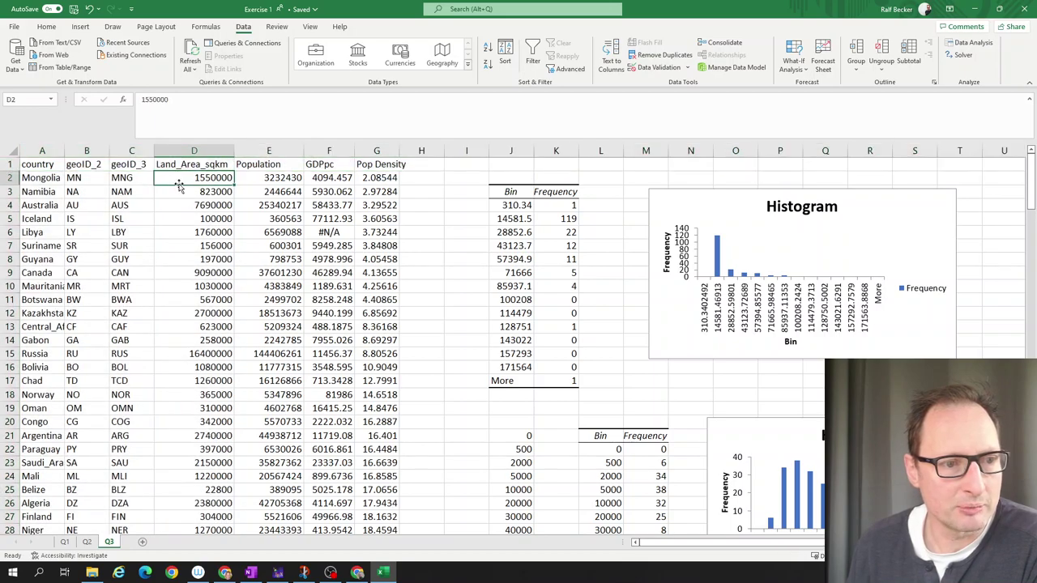
pyautogui.click(175, 179)
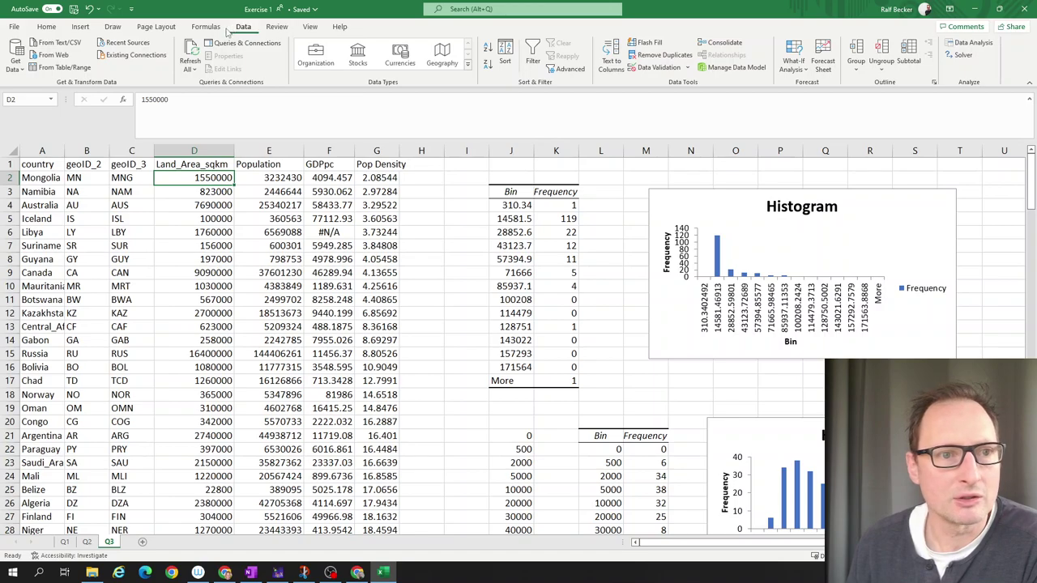
# Freeze panes at D2 so the header row and columns A–C stay fixed.
pyautogui.click(309, 28)
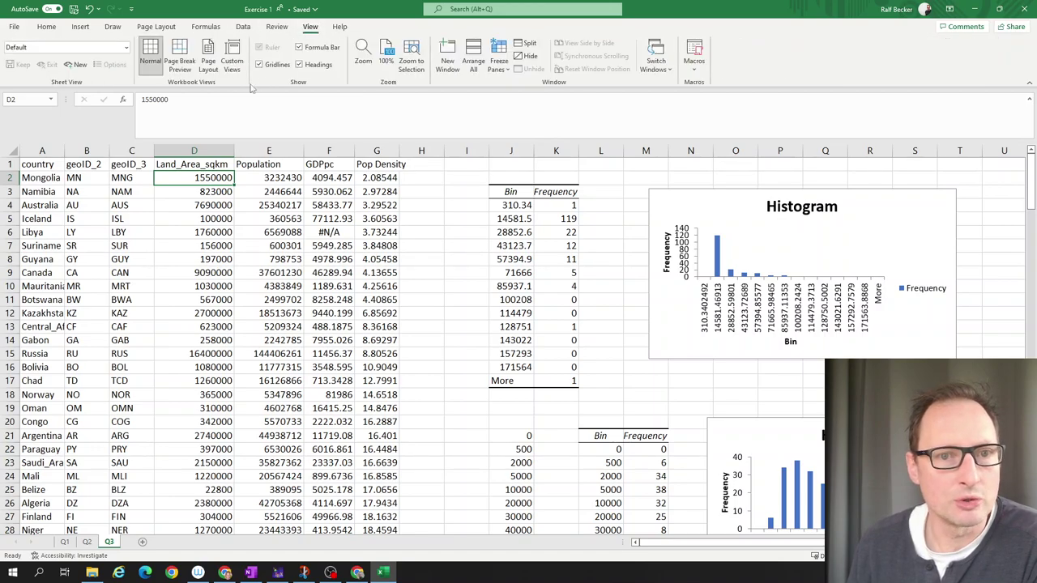
pyautogui.click(498, 61)
pyautogui.click(545, 95)
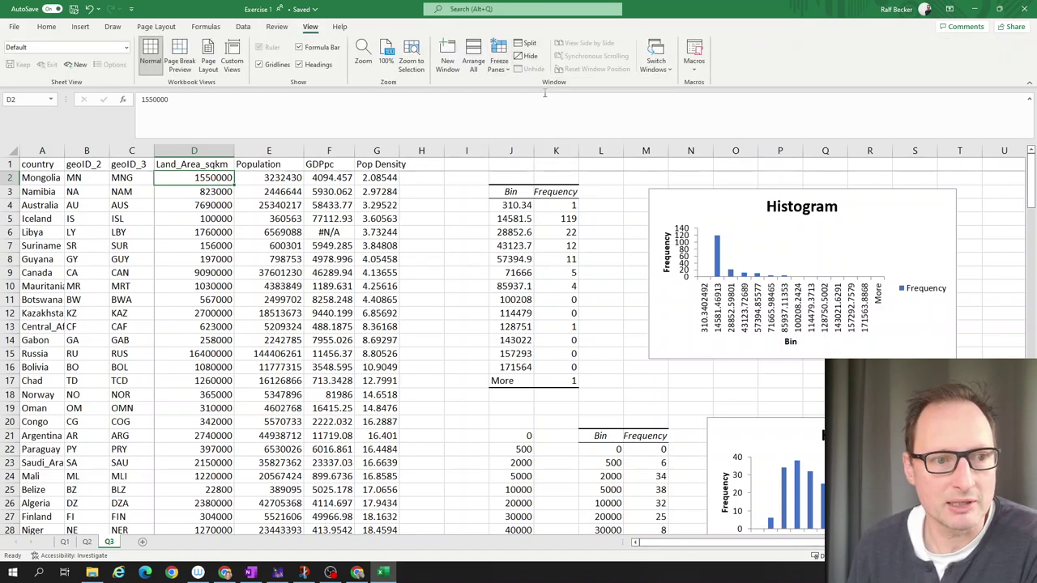
pyautogui.scroll(-2, 229, 272)
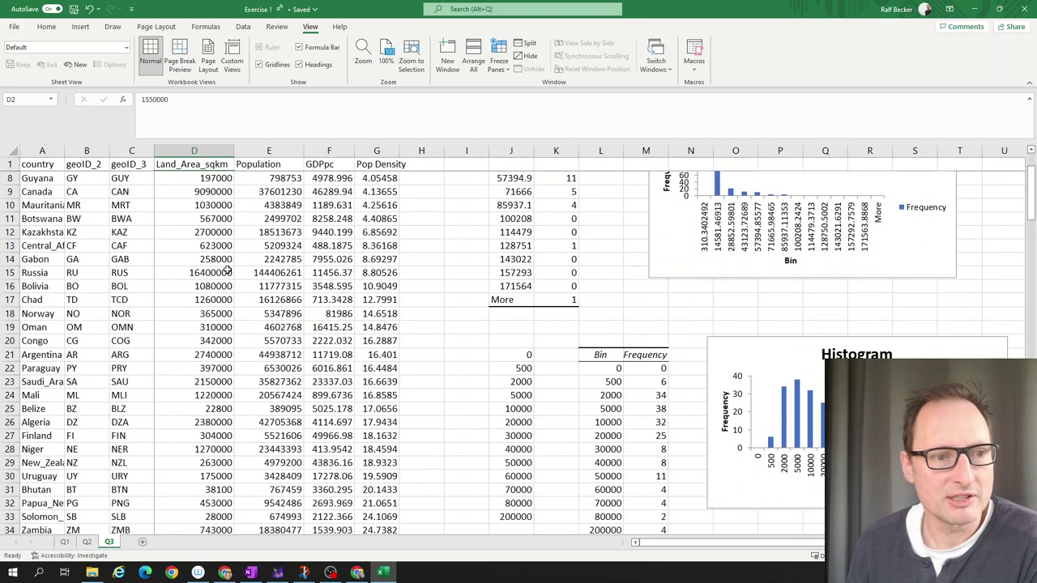
pyautogui.scroll(2, 230, 272)
pyautogui.click(10, 163)
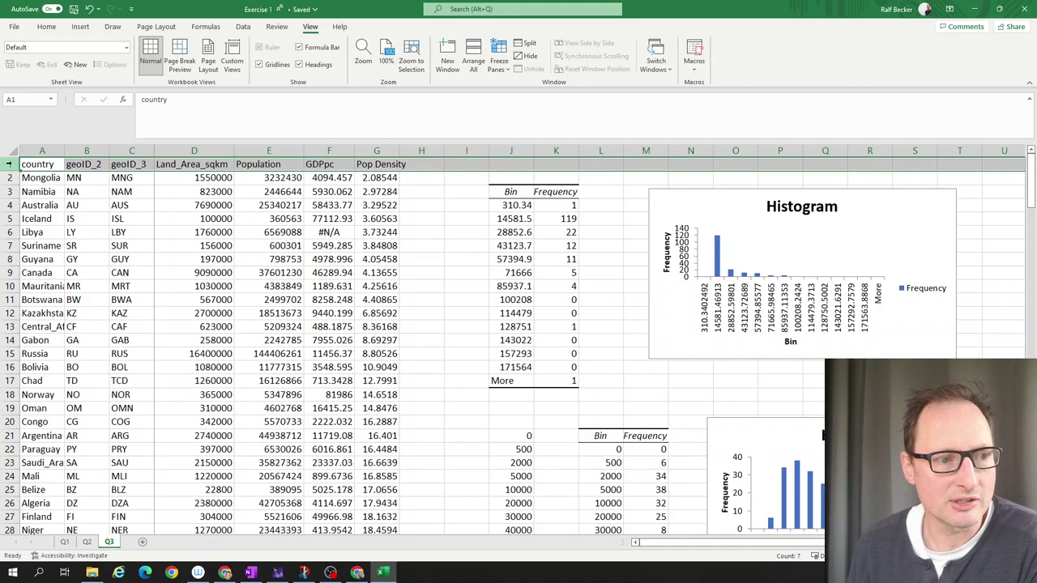
# Scroll down and right to confirm the header row and country columns stay visible.
pyautogui.scroll(-4, 298, 275)
pyautogui.scroll(4, 298, 275)
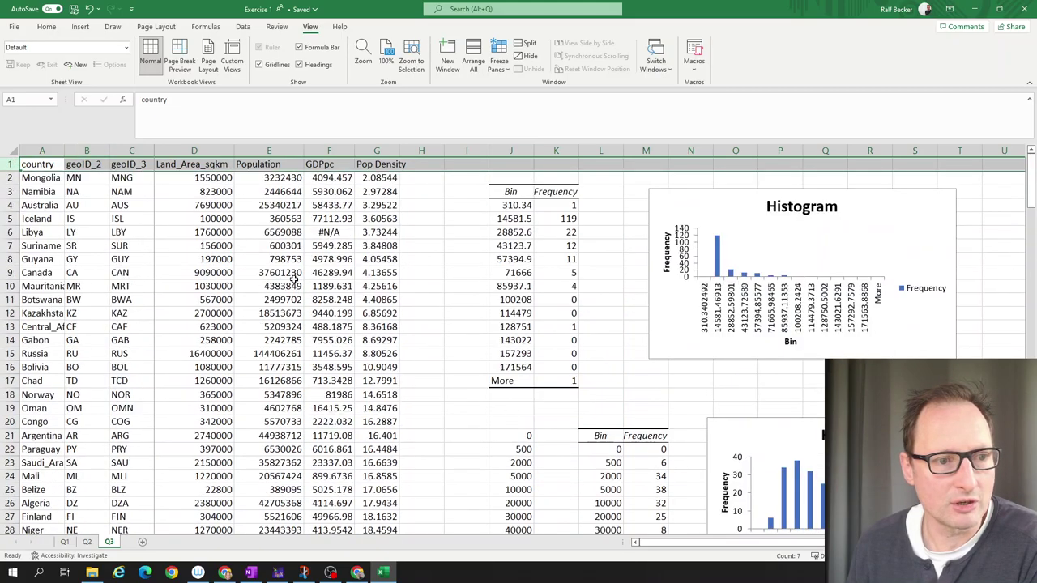
pyautogui.scroll(-2, 298, 276)
pyautogui.hscroll(1, 729, 543)
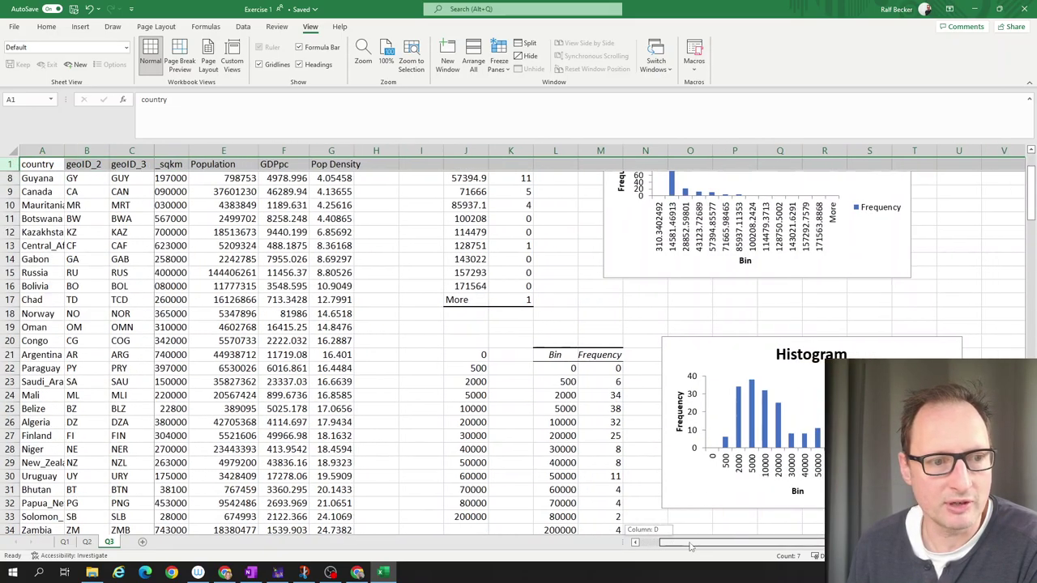
pyautogui.hscroll(6, 586, 348)
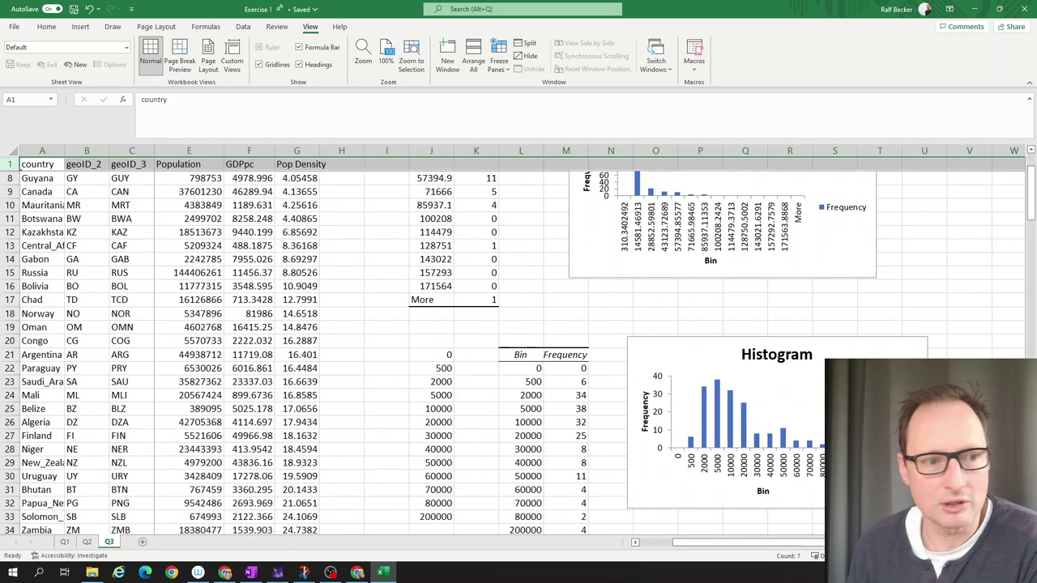
pyautogui.hscroll(4, 794, 542)
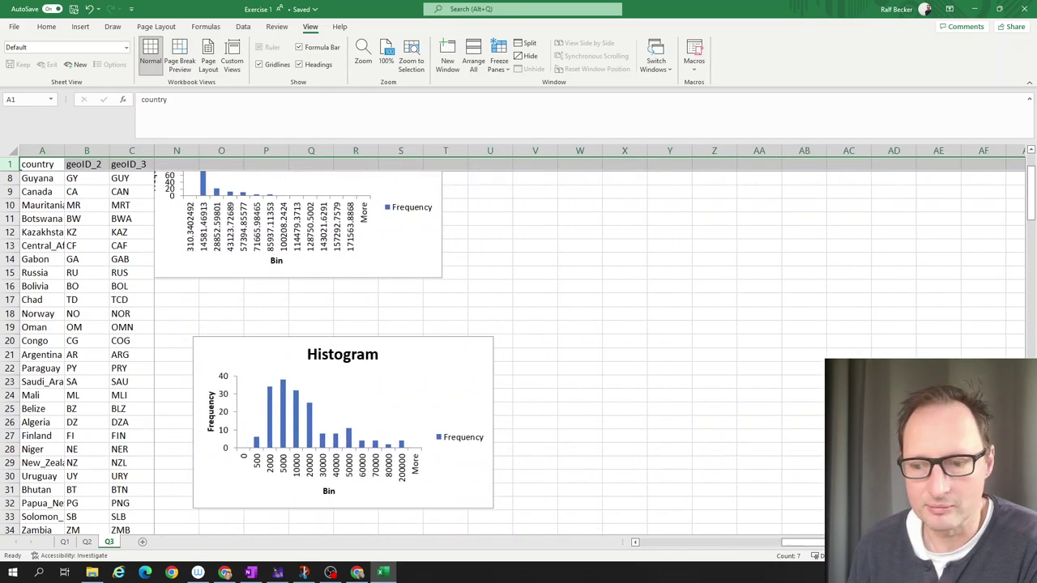
pyautogui.hscroll(-8, 794, 543)
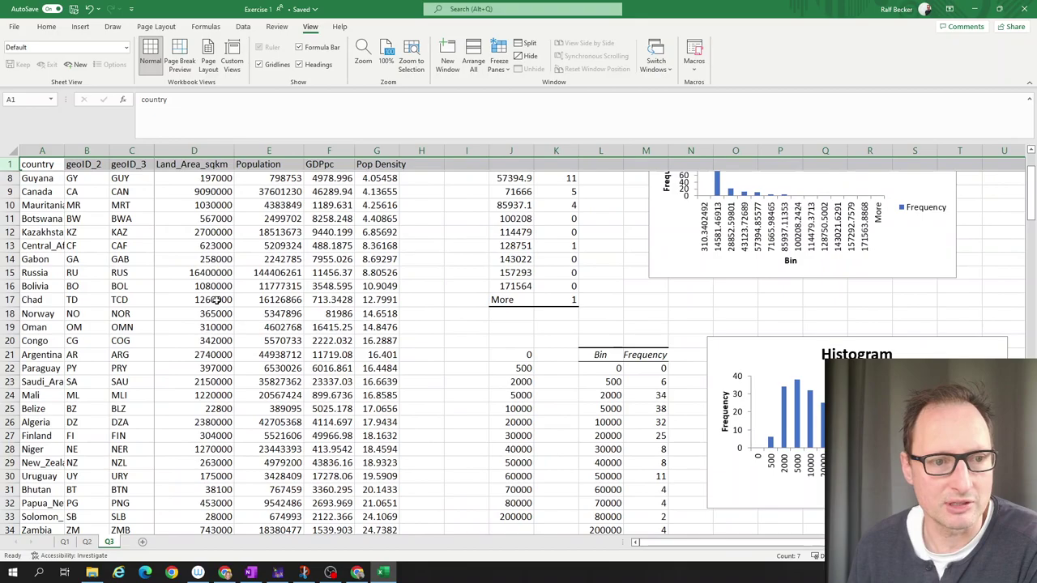
pyautogui.scroll(-15, 215, 300)
pyautogui.scroll(-20, 235, 333)
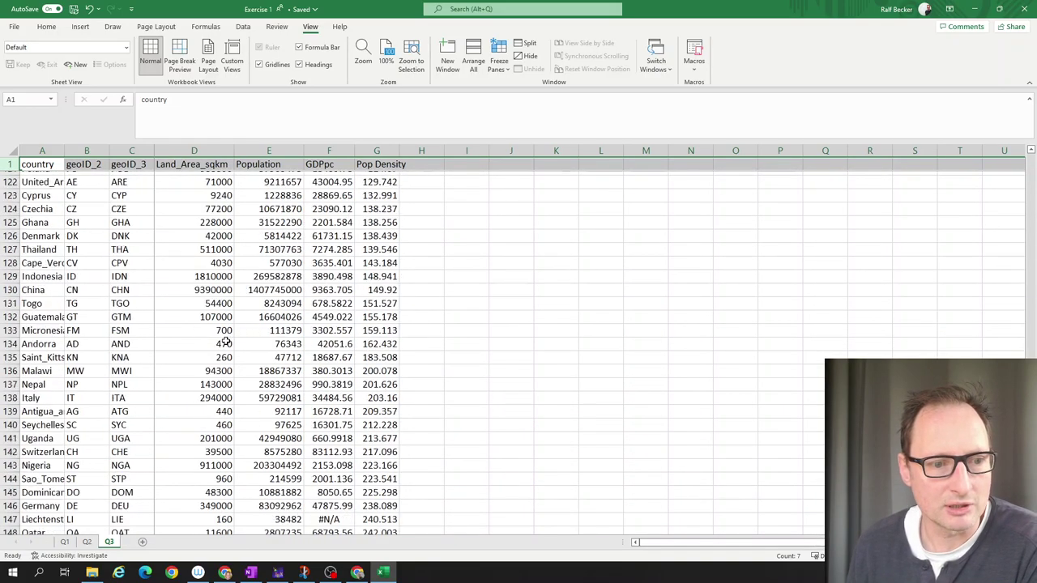
pyautogui.scroll(5, 230, 336)
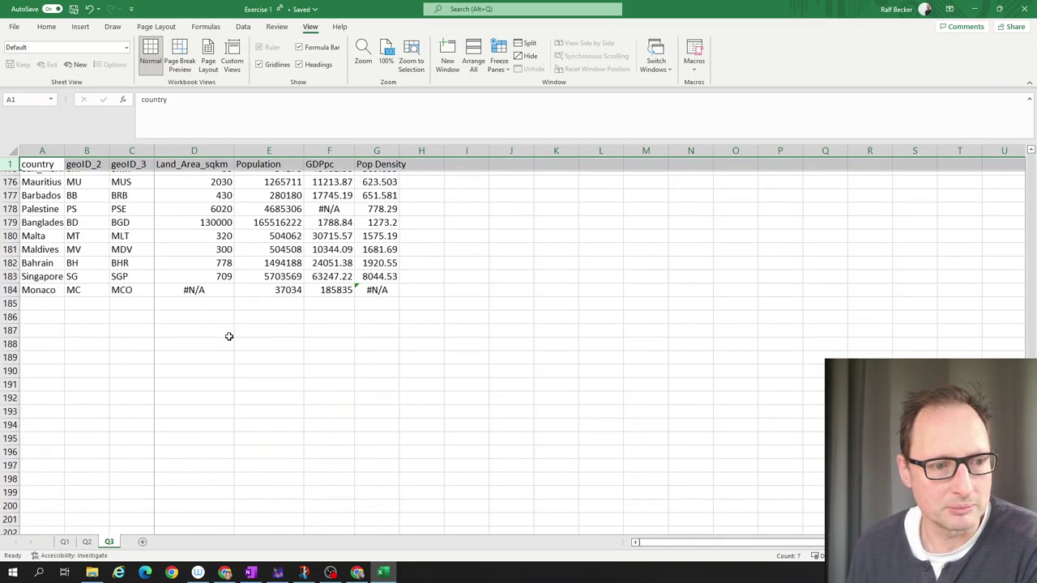
# Label C186 'mean' and C187 'stdev' below the country data.
pyautogui.click(124, 359)
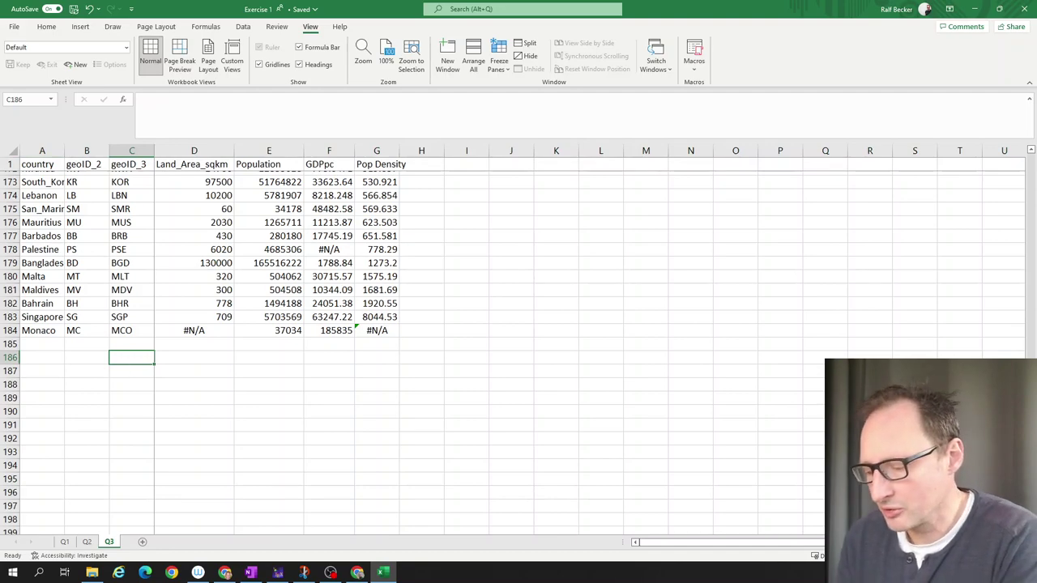
pyautogui.write('mean')
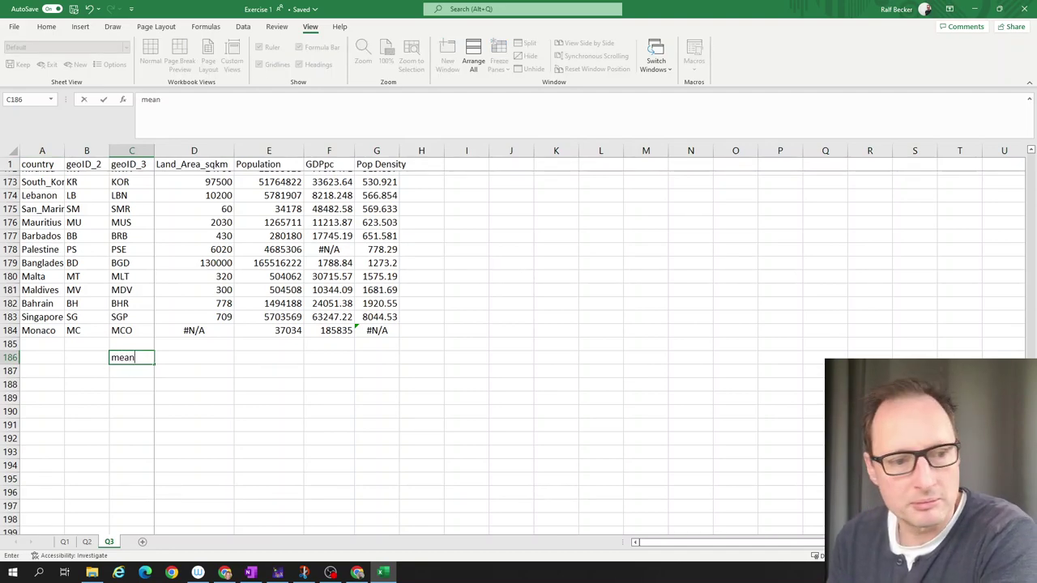
pyautogui.press('Return')
pyautogui.write('st')
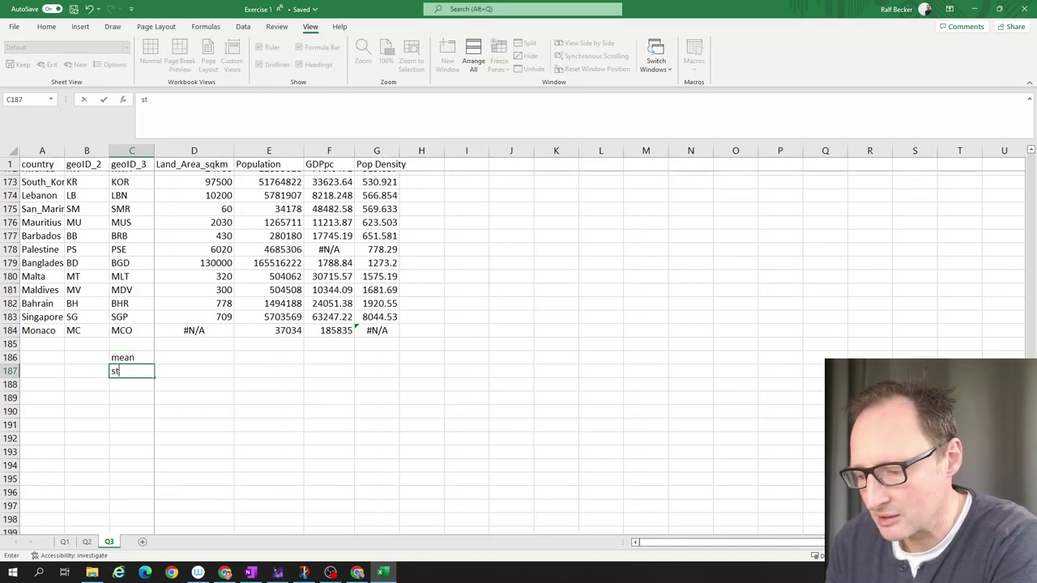
pyautogui.write('dev')
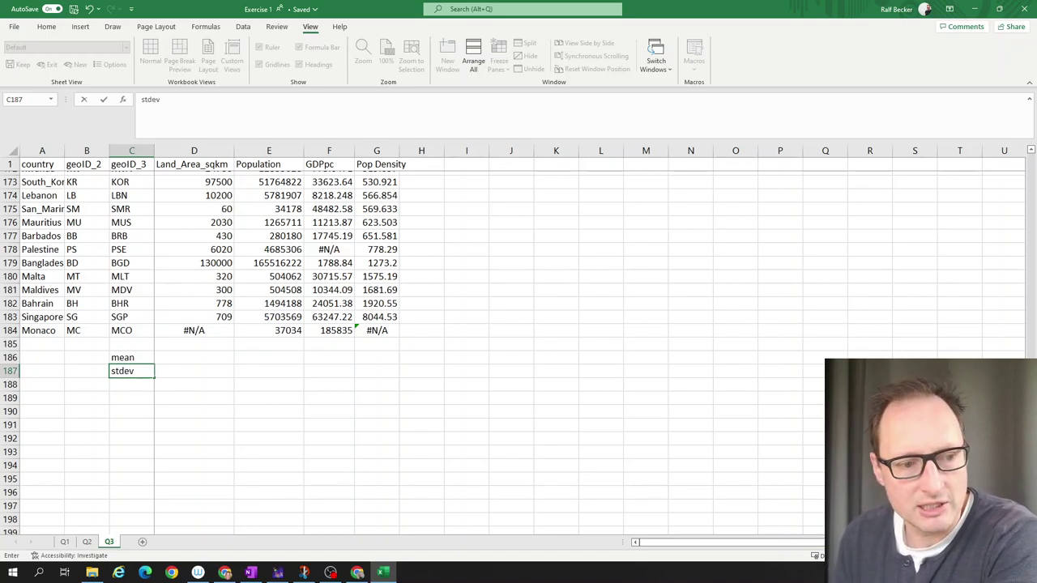
pyautogui.press('Return')
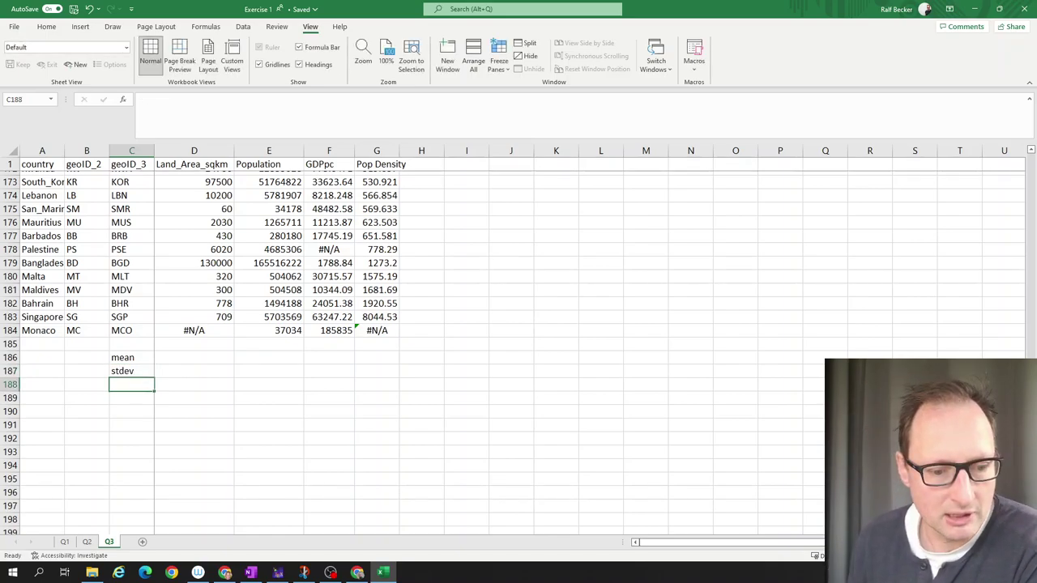
pyautogui.click(250, 573)
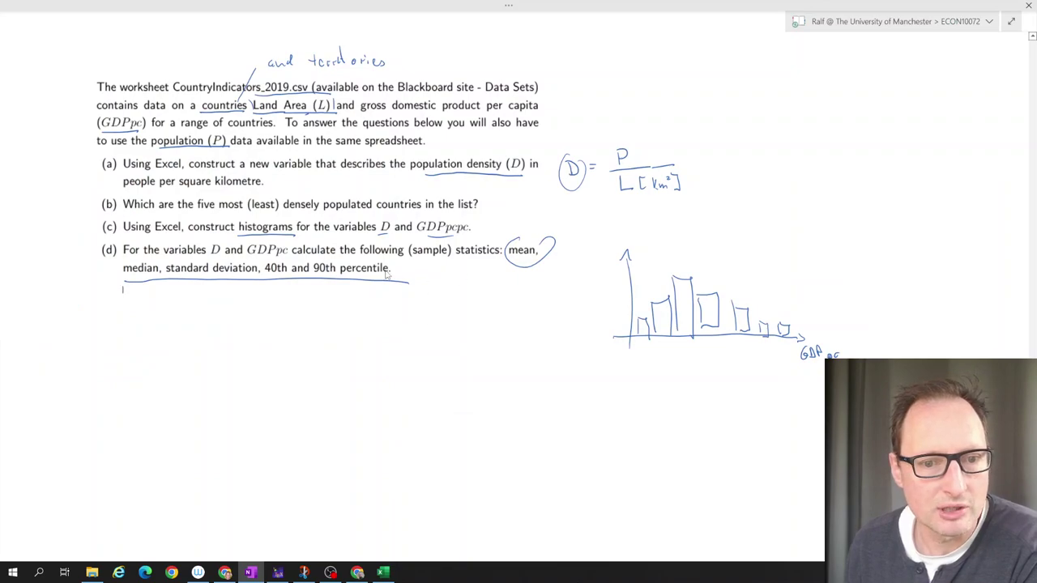
# Return to the Excel workbook after reading question (d) in OneNote.
pyautogui.click(384, 572)
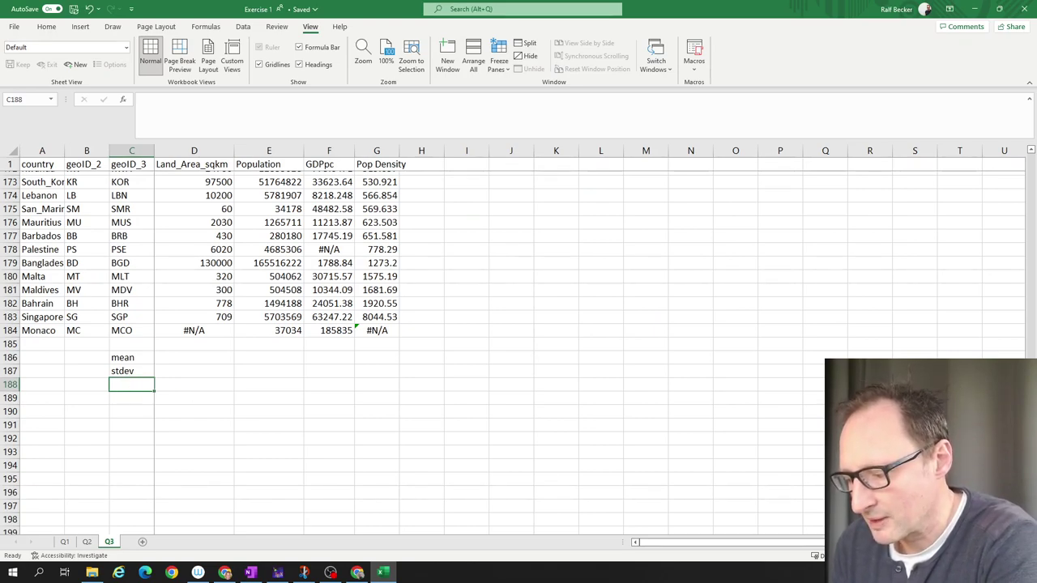
# Add the labels p40, median and p90 in C188–C190.
pyautogui.write('p40')
pyautogui.press('Return')
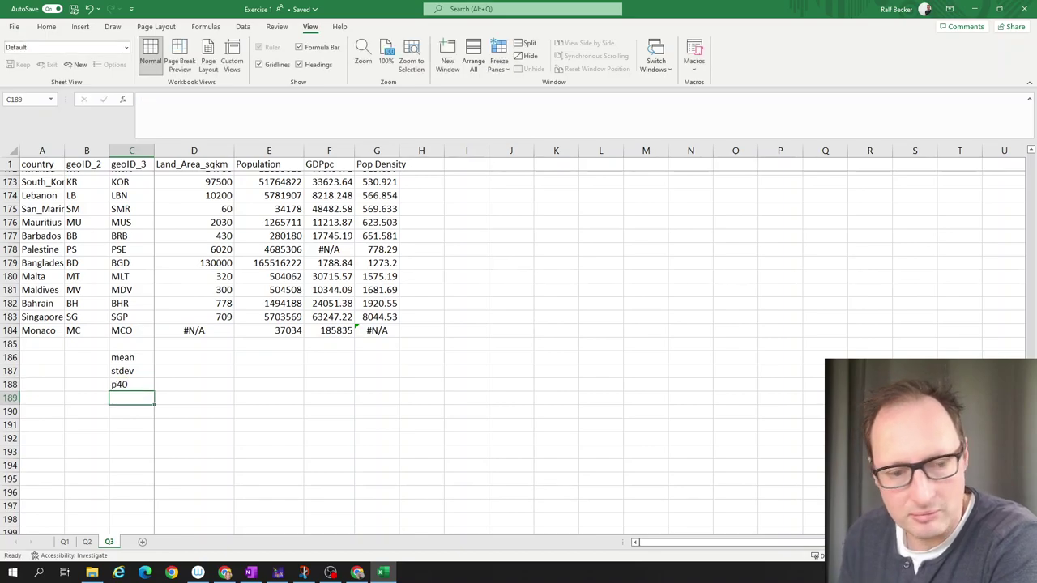
pyautogui.write('median')
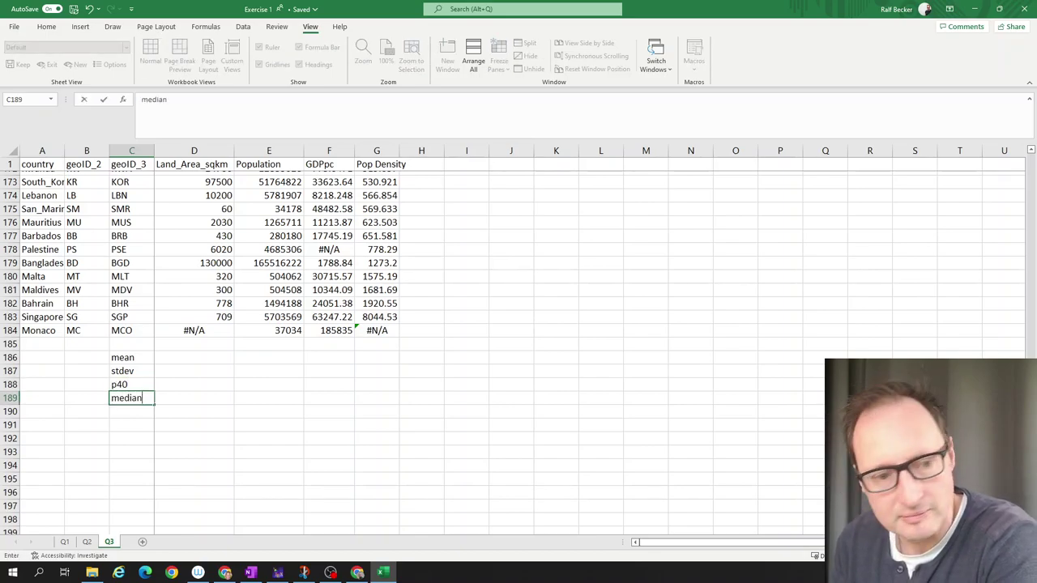
pyautogui.press('Return')
pyautogui.write('p90')
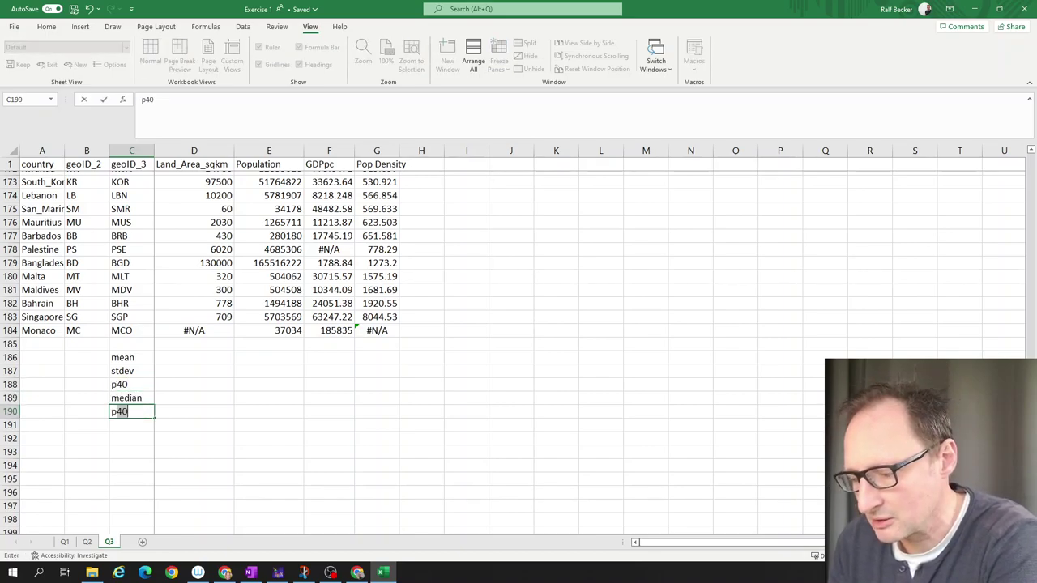
pyautogui.press('Tab')
pyautogui.press('Right')
pyautogui.press('Up')
pyautogui.press('Up')
pyautogui.press('Up')
pyautogui.press('Up')
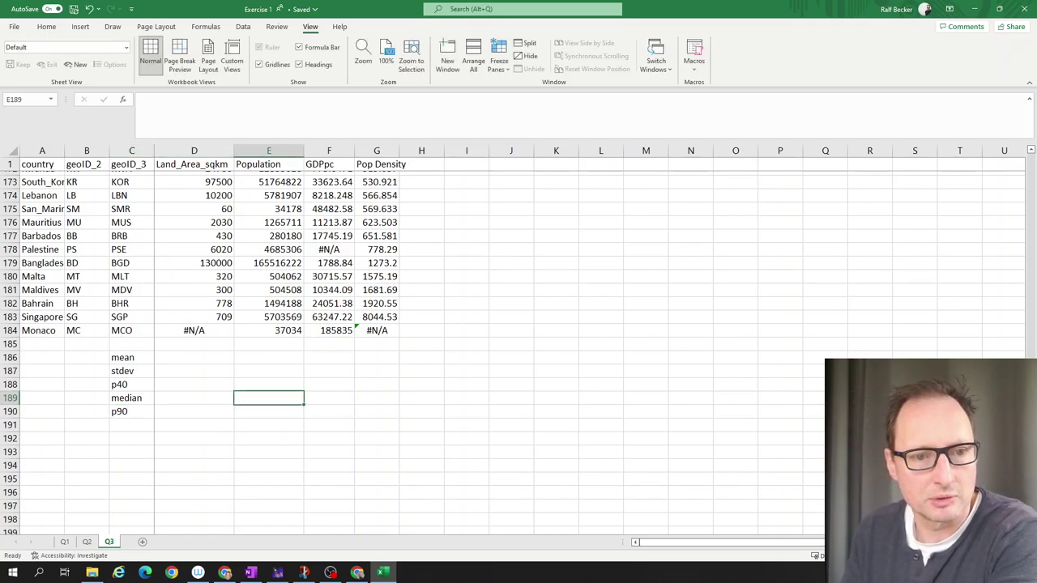
pyautogui.press('Right')
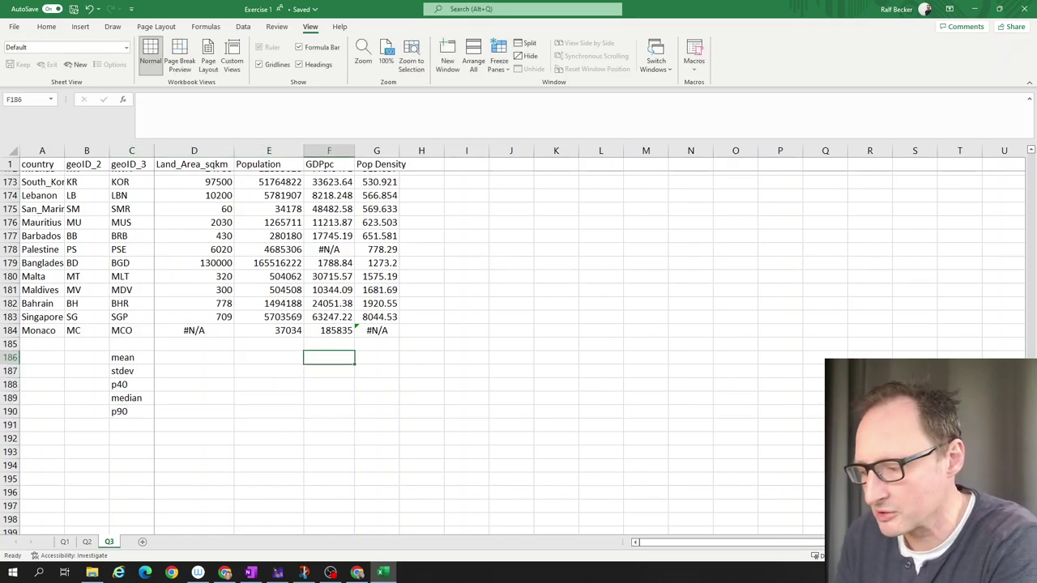
# Enter =AVERAGE(F2:F184) in F186 as the GDPpc mean.
pyautogui.write('=')
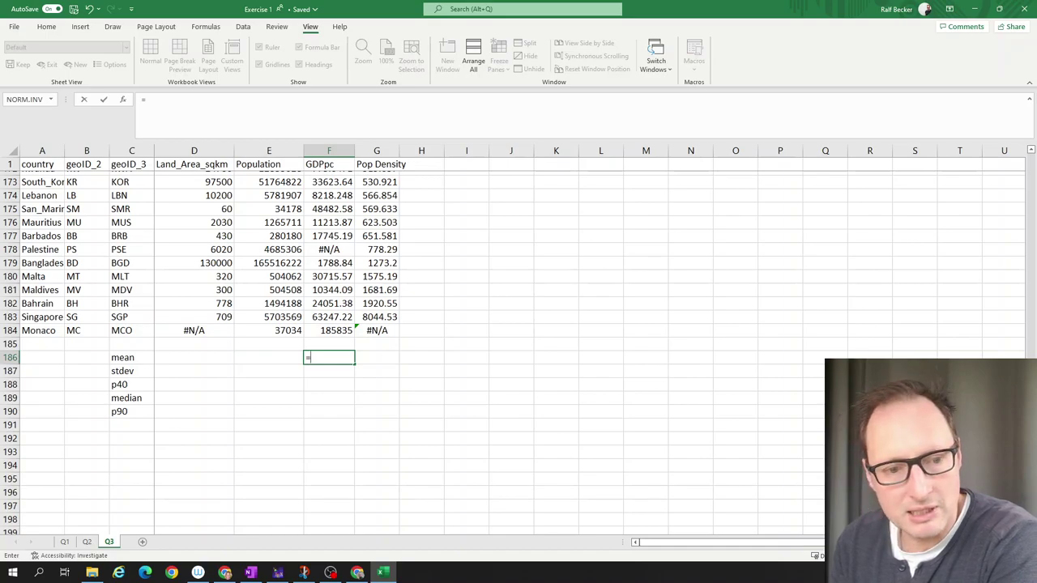
pyautogui.write('av')
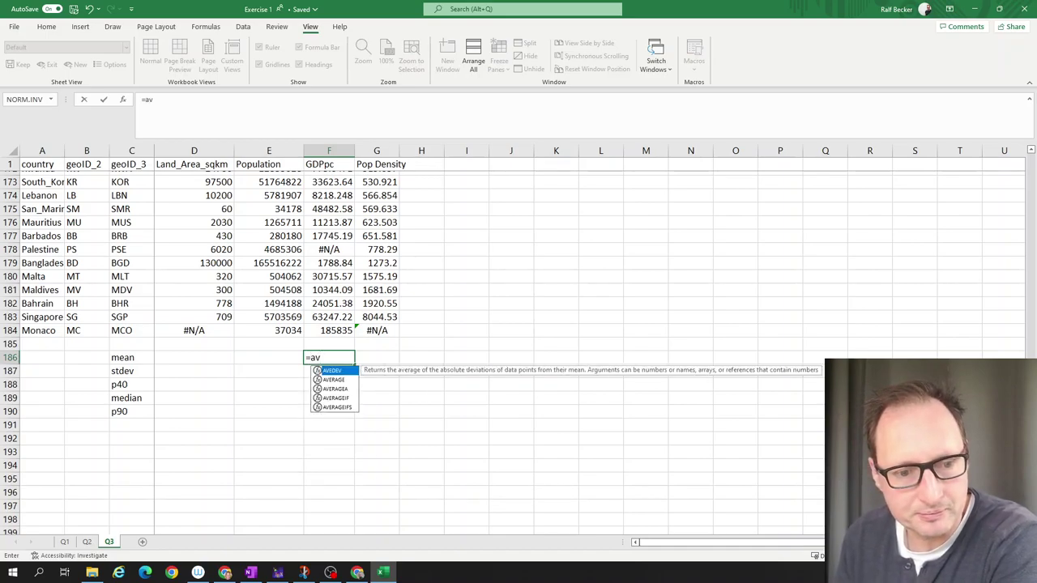
pyautogui.press('Down')
pyautogui.press('Tab')
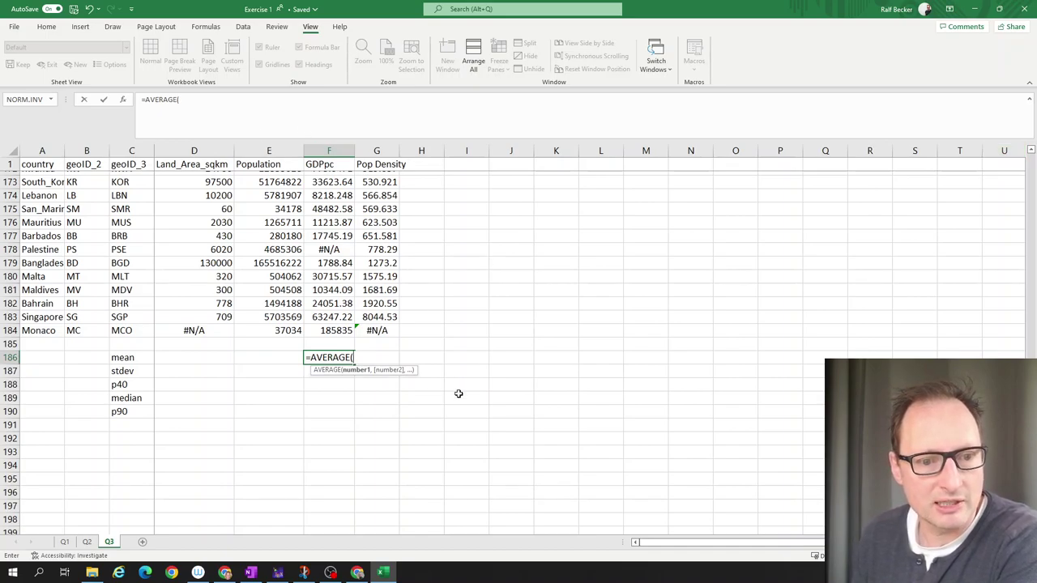
pyautogui.write('F2')
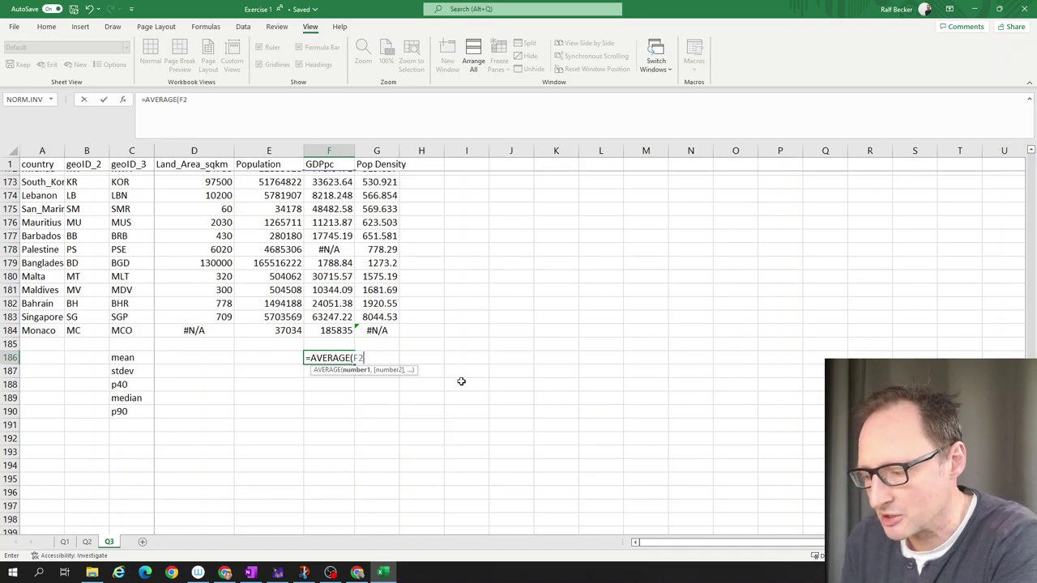
pyautogui.write(':')
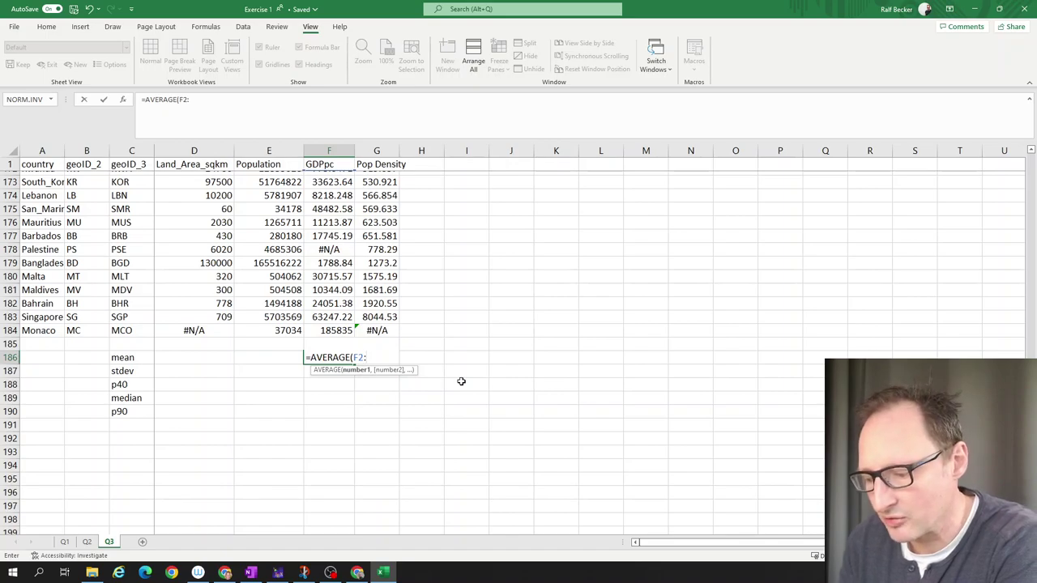
pyautogui.write('F184')
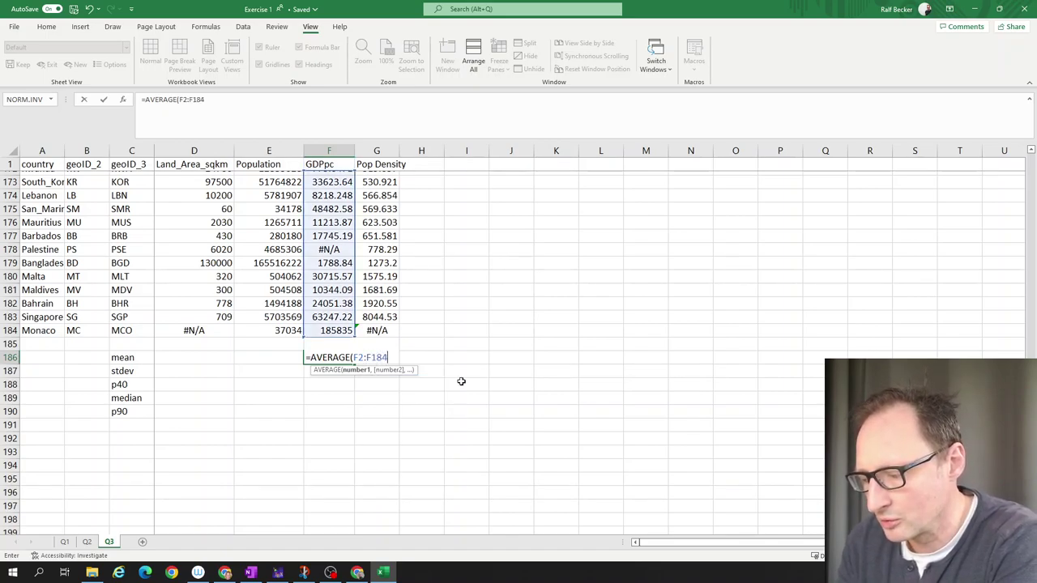
pyautogui.write(')')
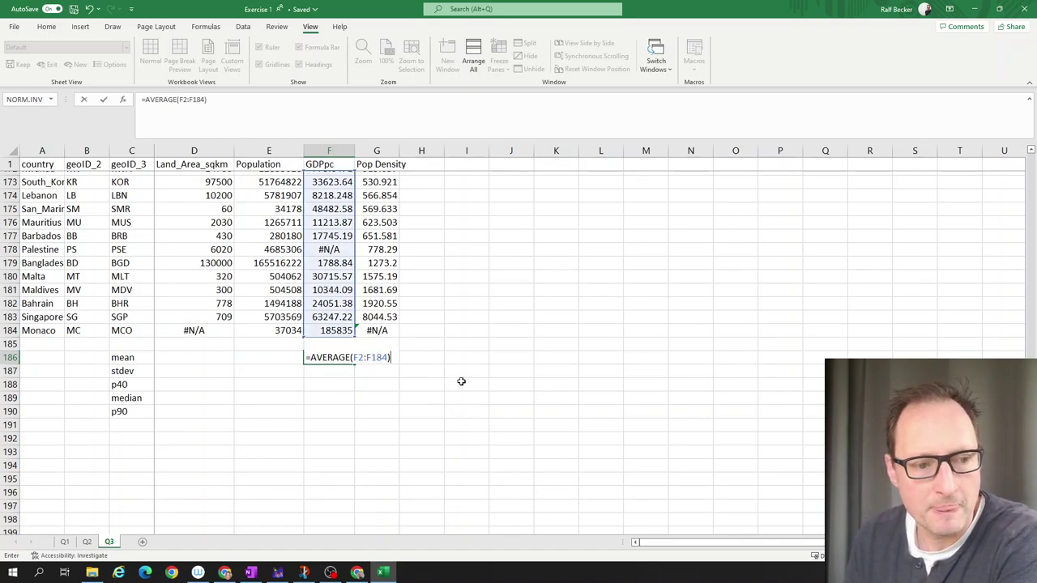
pyautogui.press('Return')
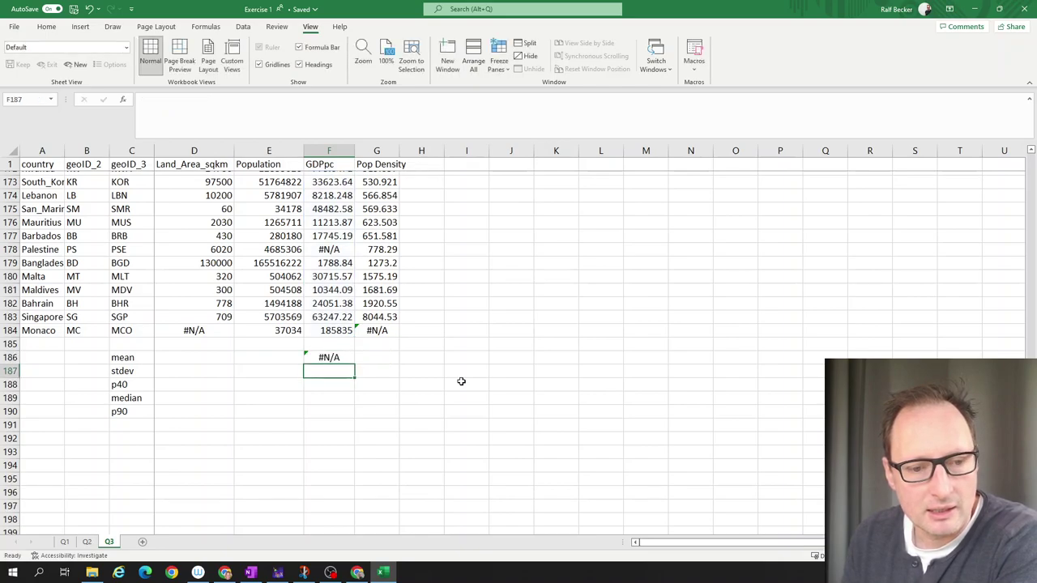
pyautogui.press('Up')
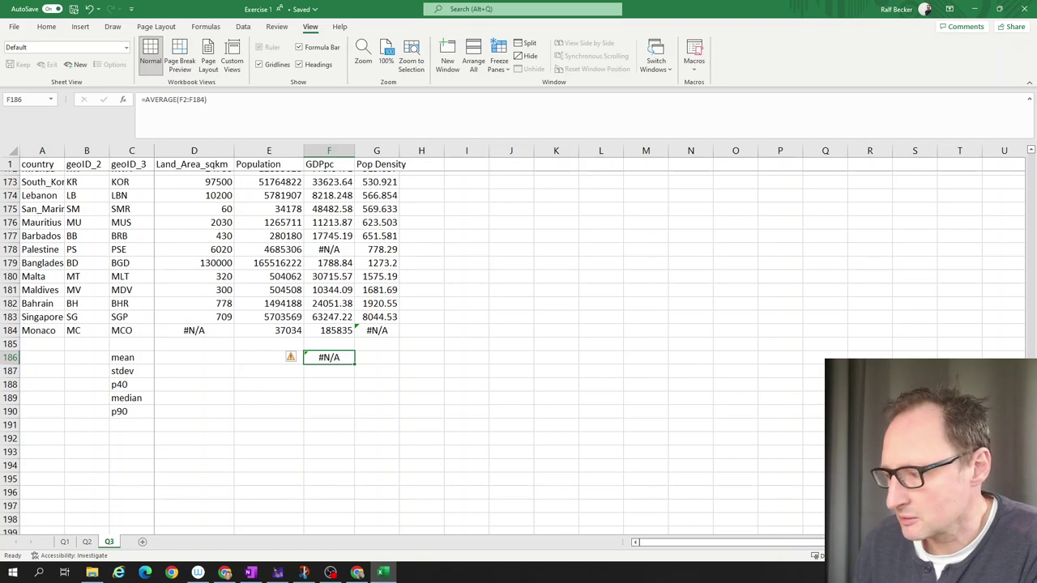
# Fill the mean formula right into G186 for Pop Density and inspect Monaco's G184.
pyautogui.hotkey('alt', 'Tab')
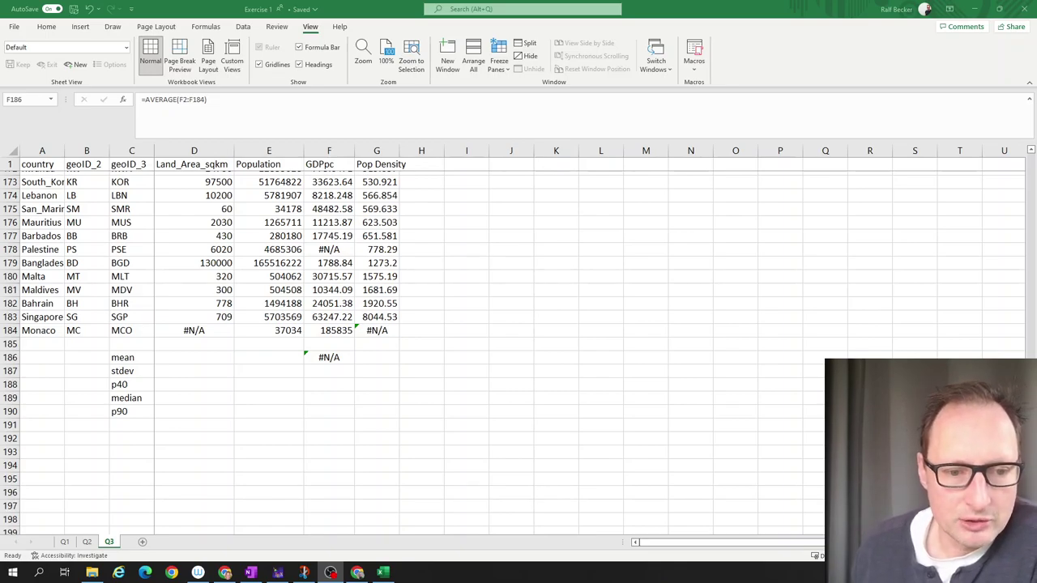
pyautogui.click(343, 358)
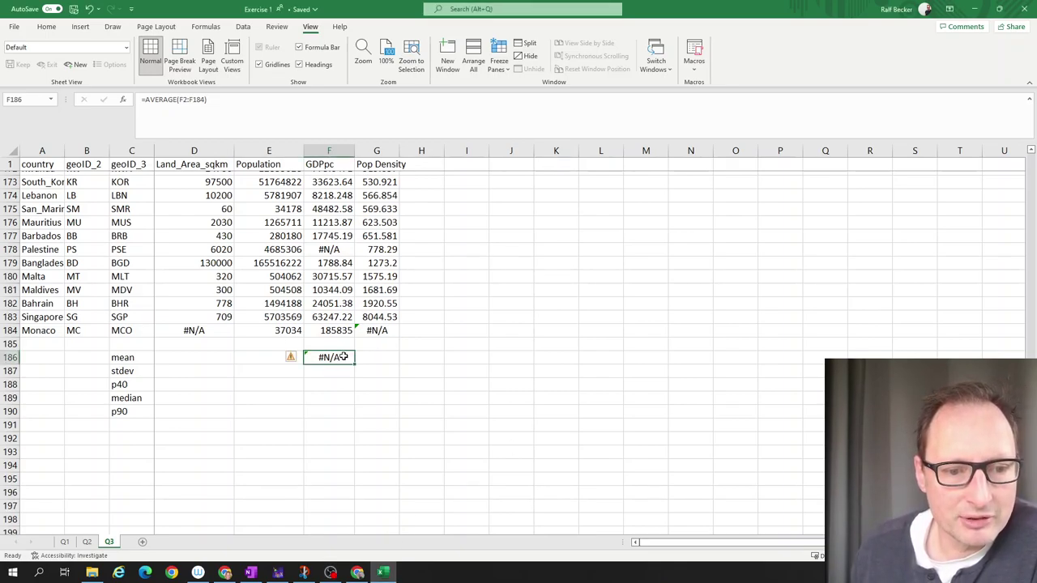
pyautogui.moveTo(355, 364); pyautogui.dragTo(393, 365)
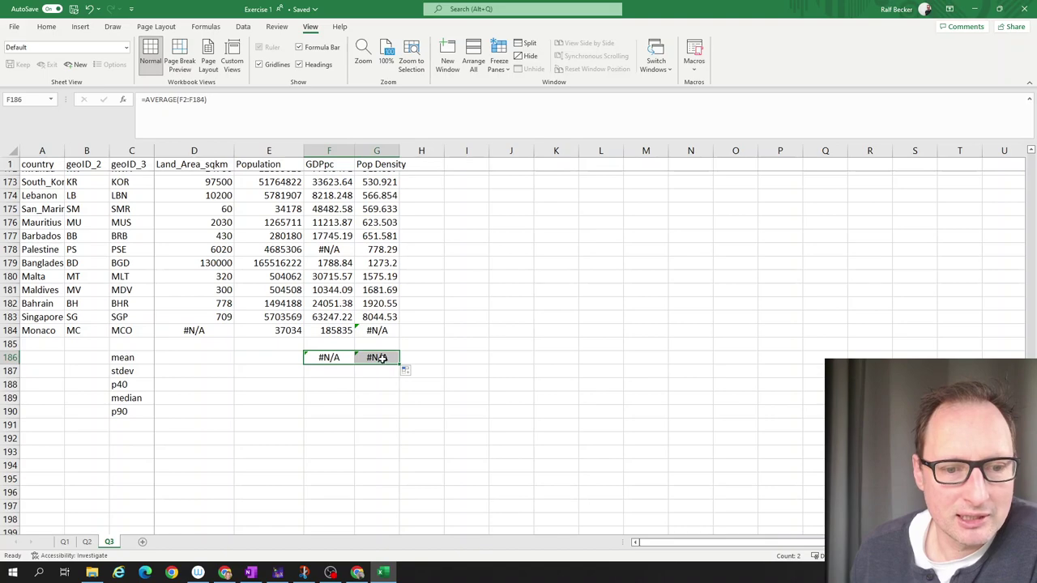
pyautogui.press('Right')
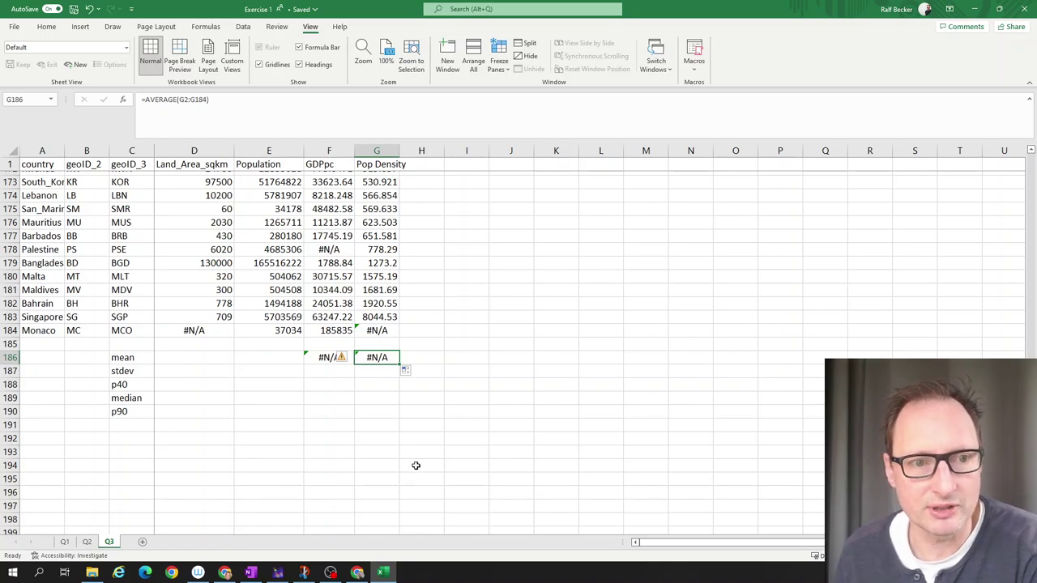
pyautogui.click(327, 372)
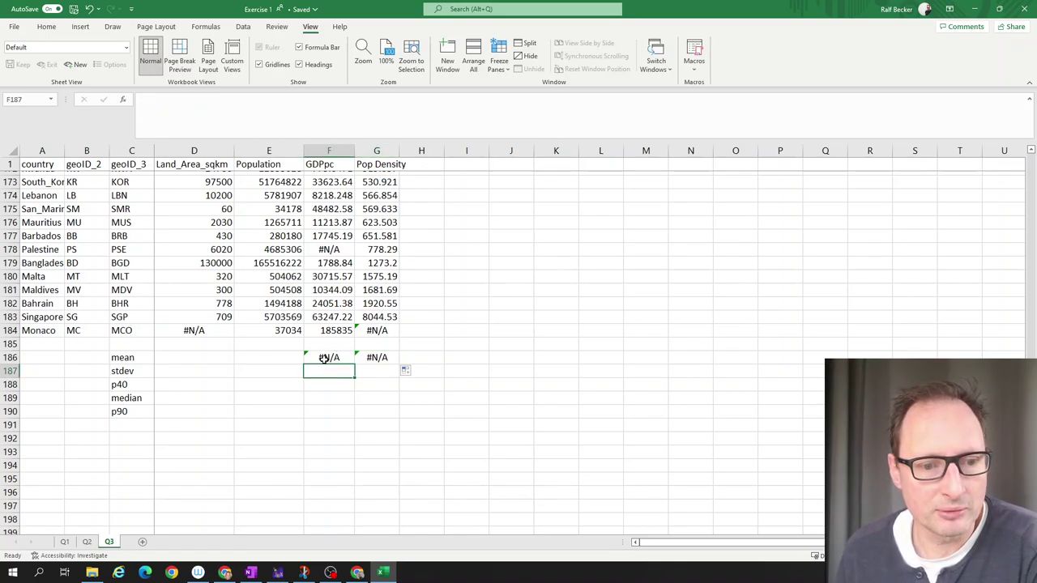
pyautogui.click(324, 359)
pyautogui.doubleClick(368, 358)
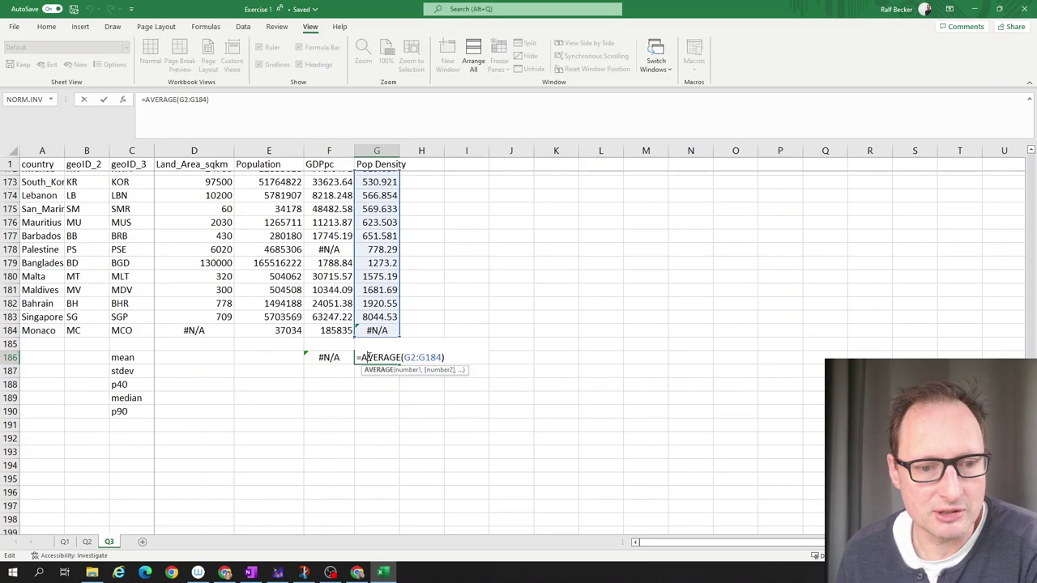
pyautogui.click(516, 374)
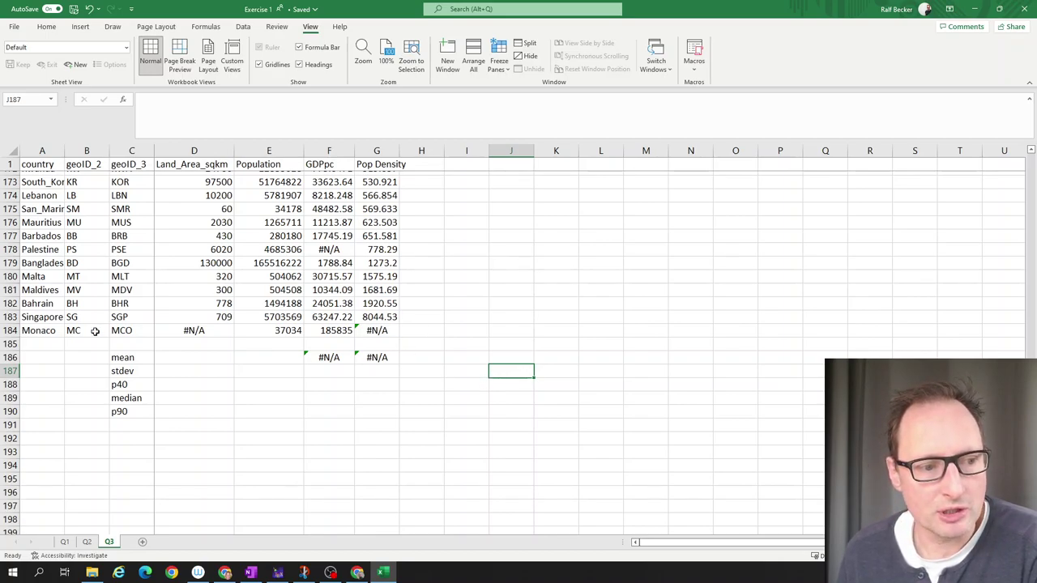
pyautogui.click(377, 332)
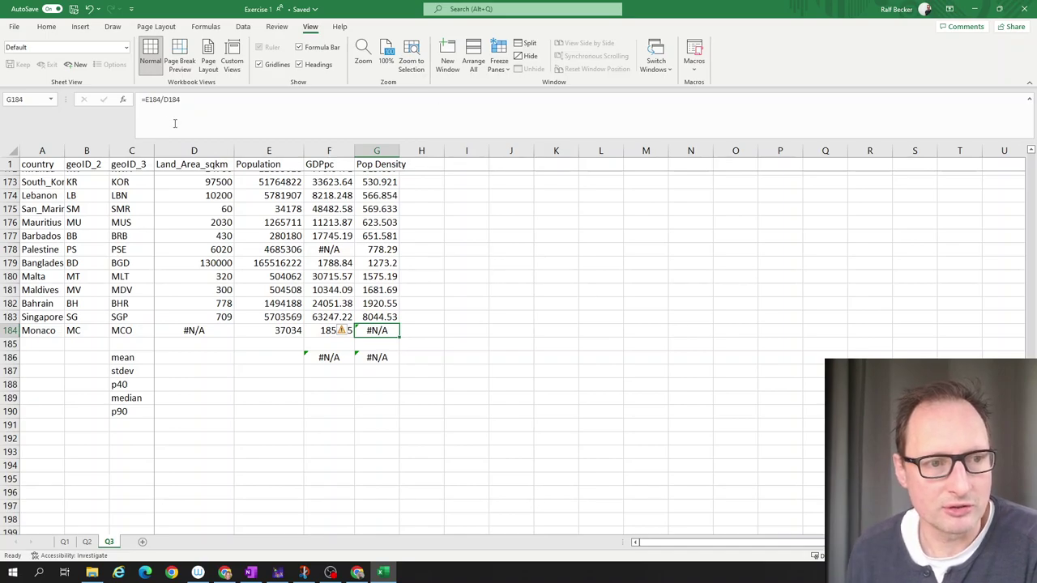
# Delete Monaco's =E184/D184 formula in G184 so the Pop Density mean shows 208.74.
pyautogui.press('F2')
pyautogui.press('BackSpace')
pyautogui.press('BackSpace')
pyautogui.press('BackSpace')
pyautogui.press('BackSpace')
pyautogui.press('BackSpace')
pyautogui.press('BackSpace')
pyautogui.press('BackSpace')
pyautogui.press('BackSpace')
pyautogui.press('BackSpace')
pyautogui.press('BackSpace')
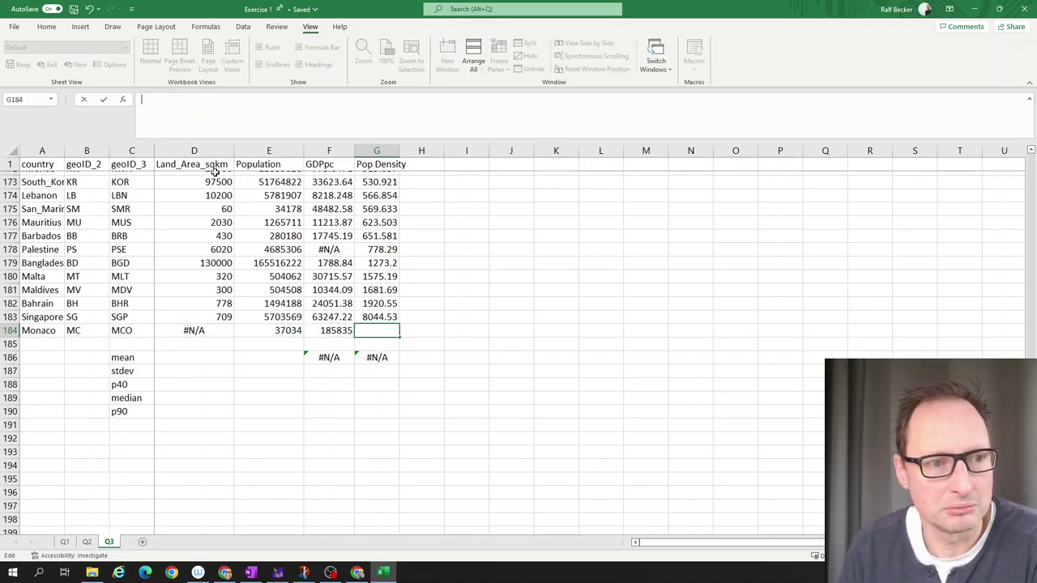
pyautogui.press('Return')
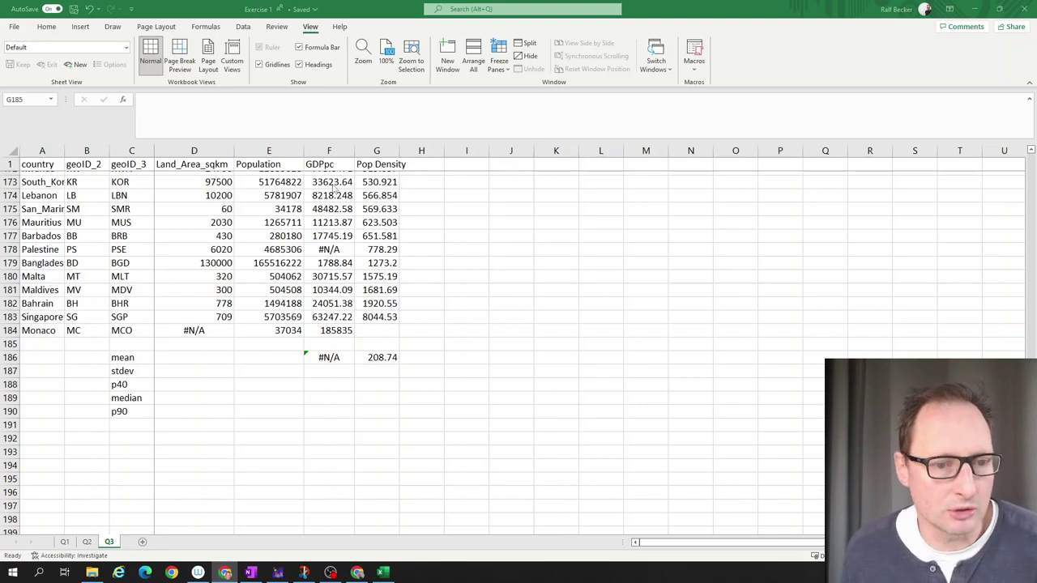
pyautogui.click(324, 357)
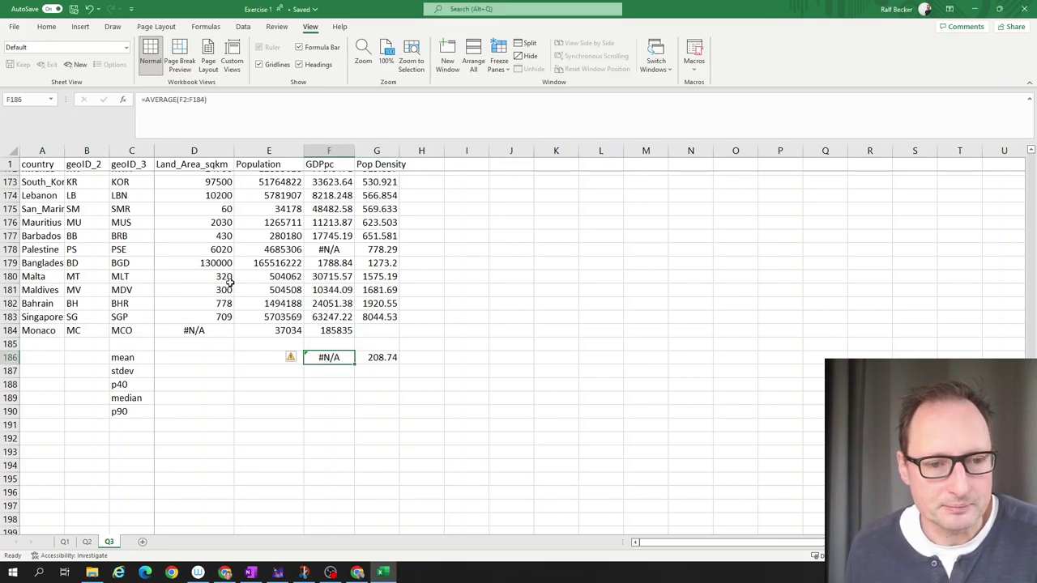
# Change F186 to =AVERAGEIF(F2:F184,"<>#N/A"), giving a GDPpc mean of 16019.2.
pyautogui.click(182, 104)
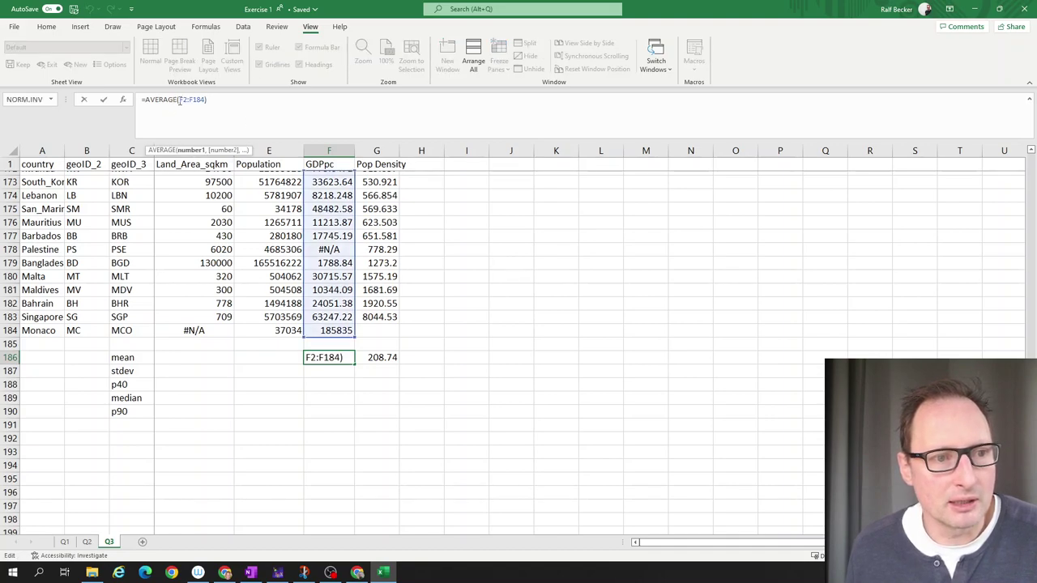
pyautogui.click(176, 98)
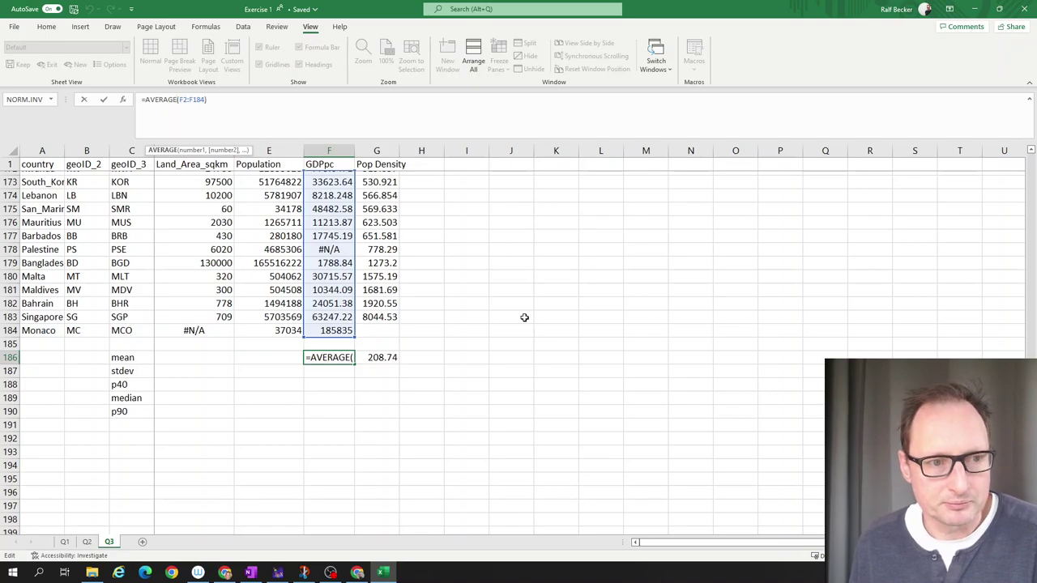
pyautogui.write('I')
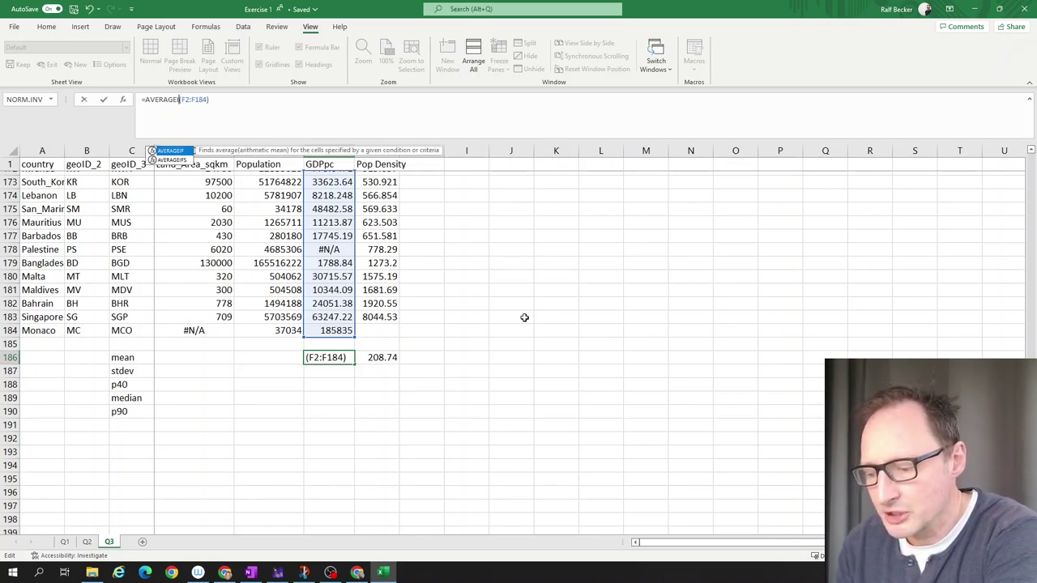
pyautogui.write('F')
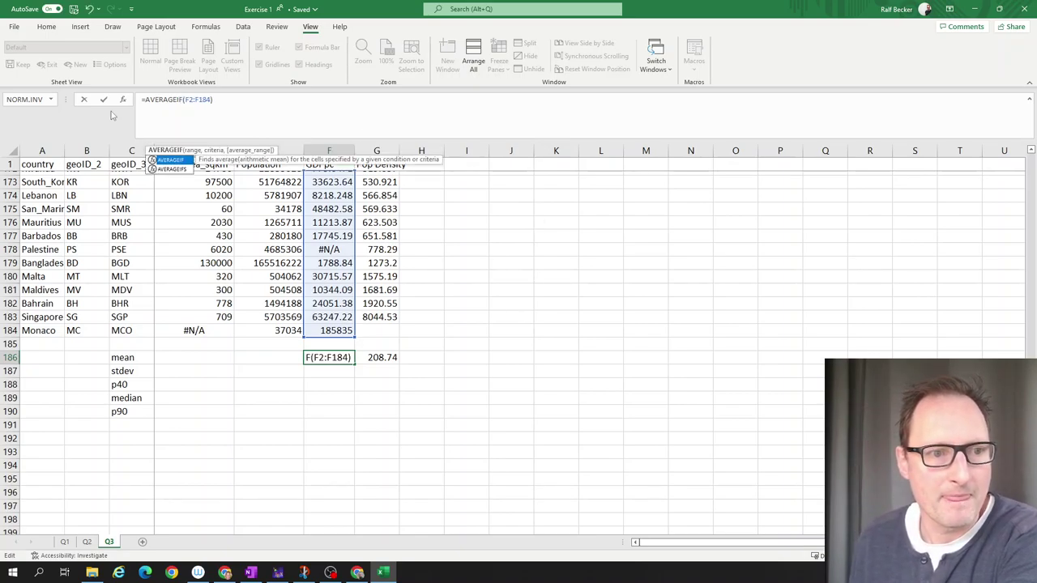
pyautogui.click(207, 100)
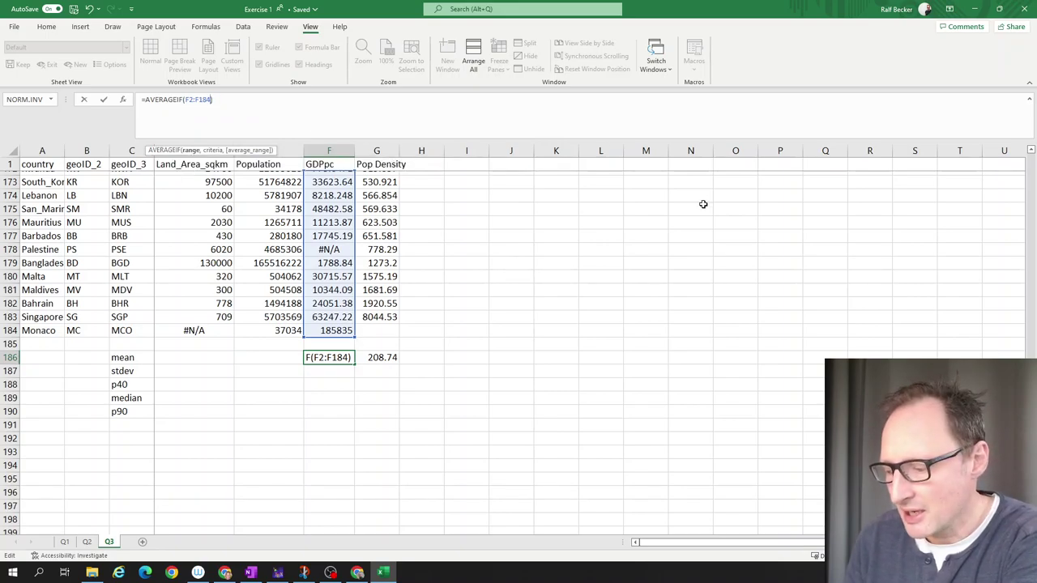
pyautogui.write(',')
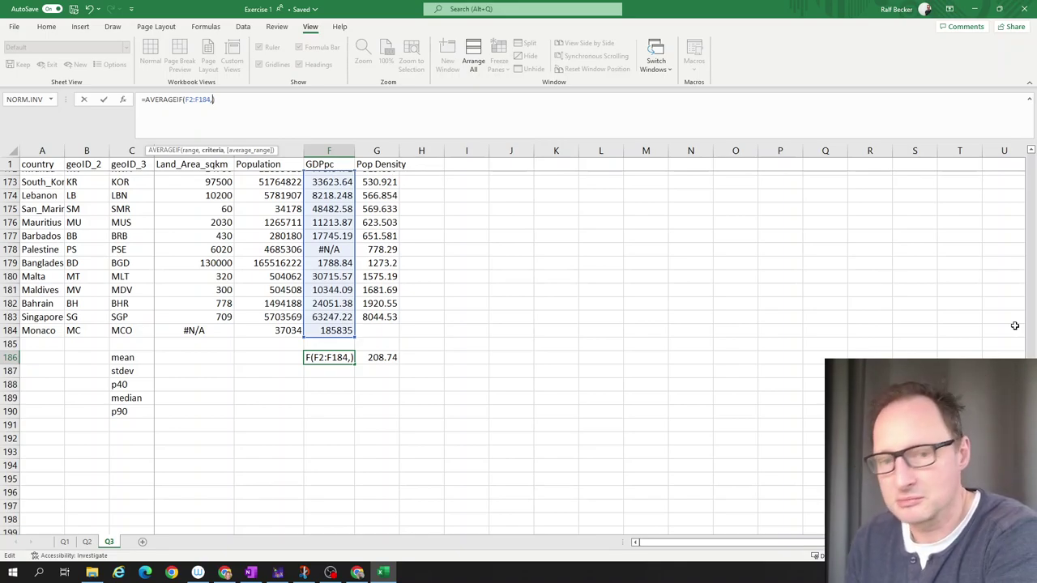
pyautogui.write('""')
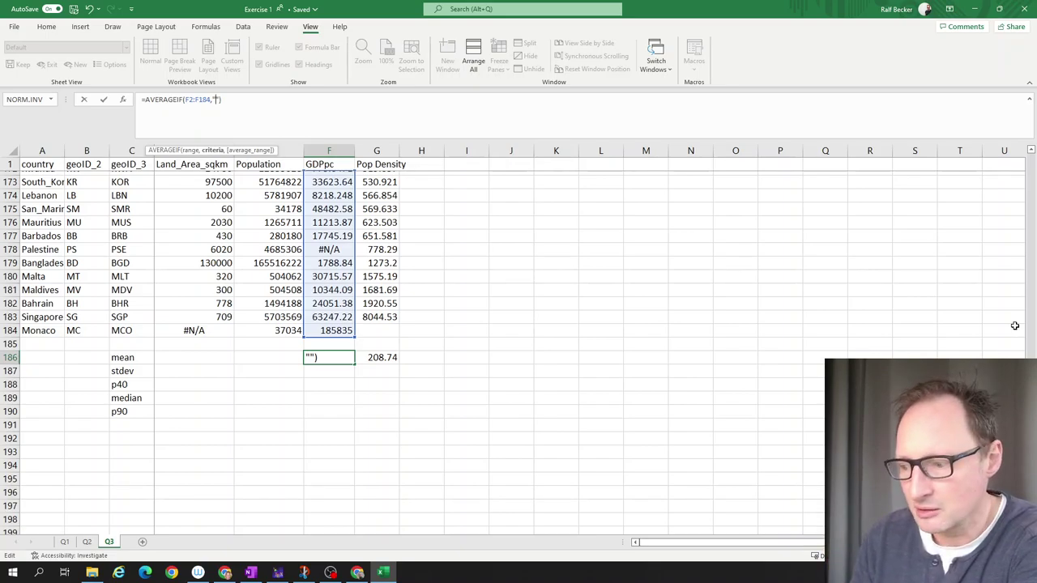
pyautogui.write('<>')
pyautogui.write('#N')
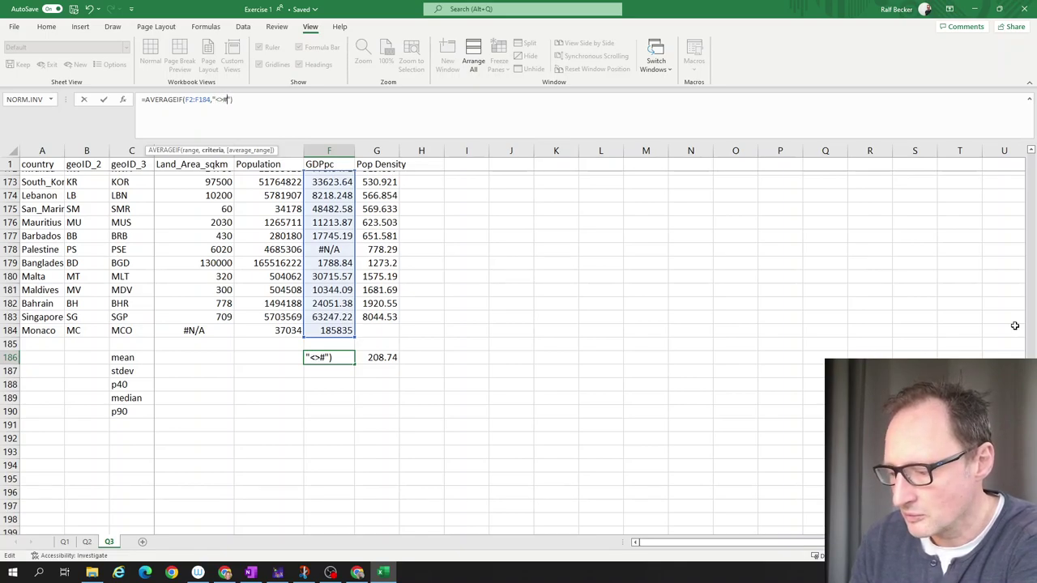
pyautogui.write('?A')
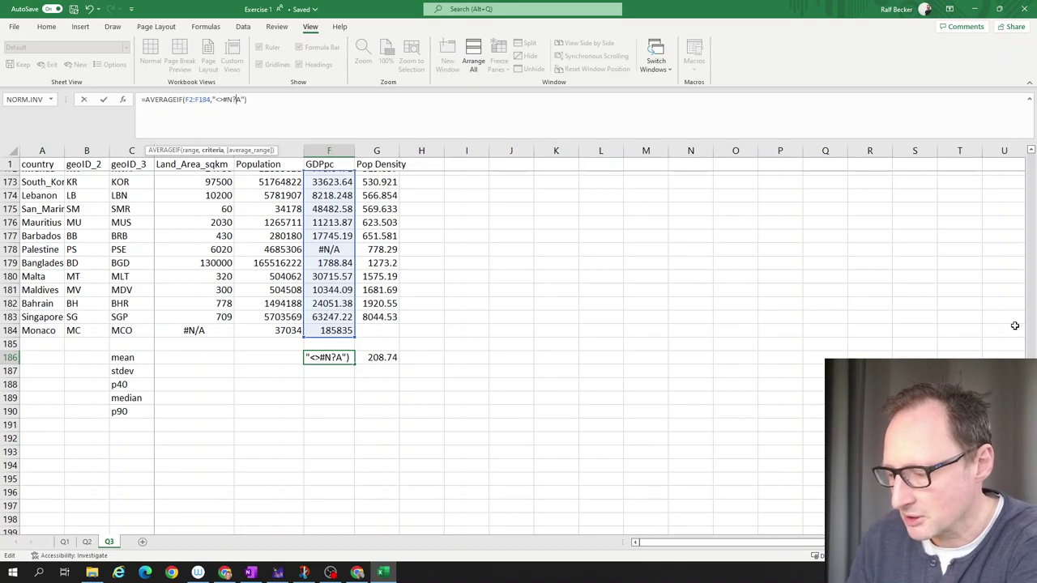
pyautogui.press('BackSpace')
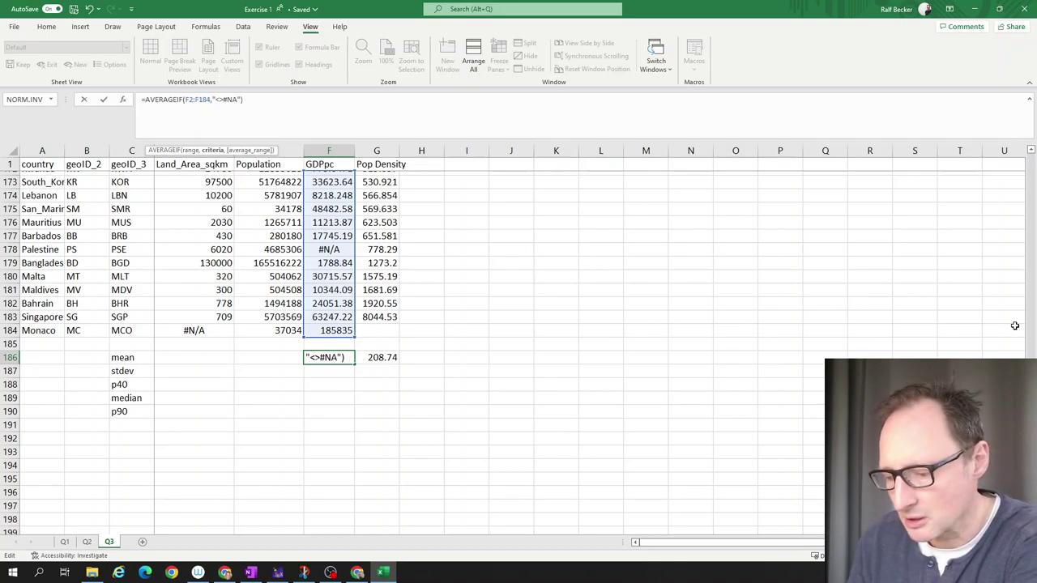
pyautogui.write('/')
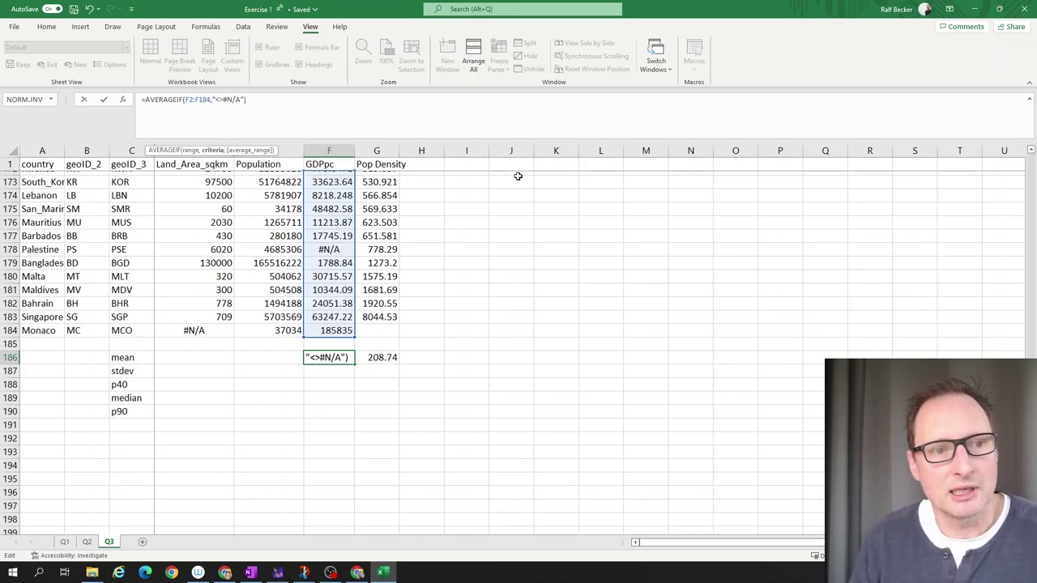
pyautogui.press('Return')
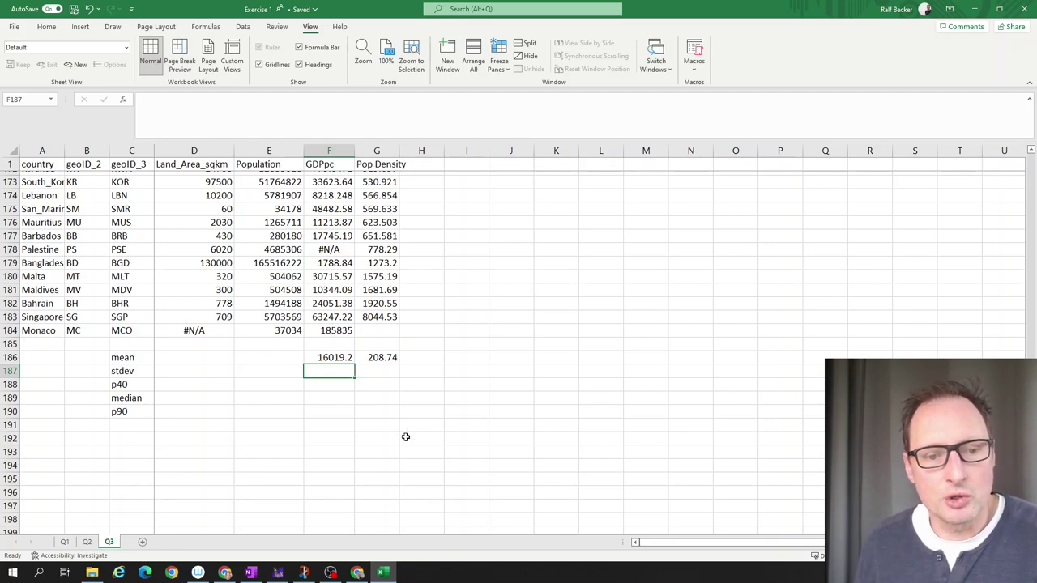
# Enter =STDEV.S(F2:F184) in F187 and fill it right to G187 for Pop Density.
pyautogui.click(226, 104)
pyautogui.write('=stde')
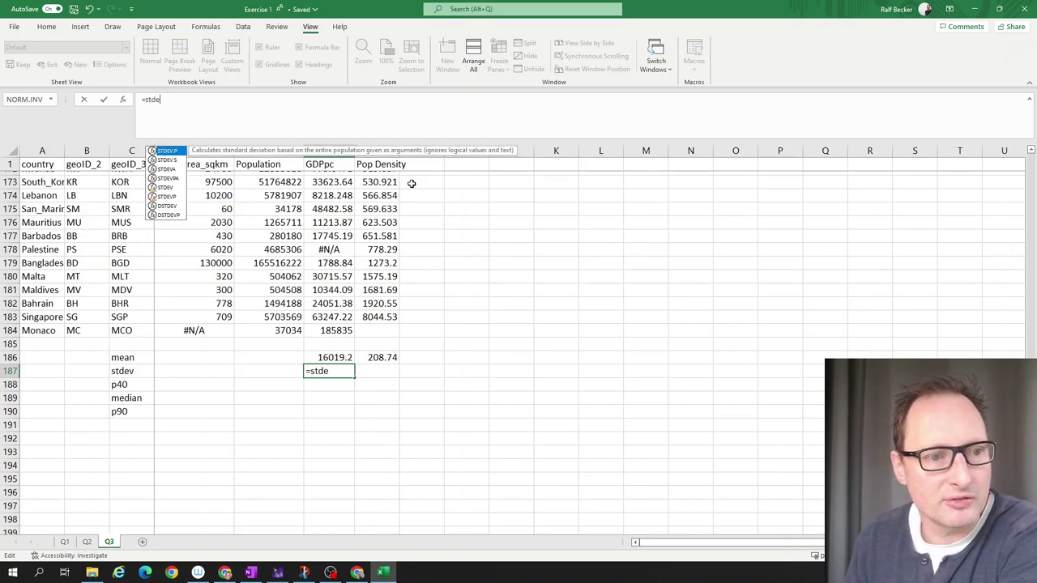
pyautogui.click(166, 159)
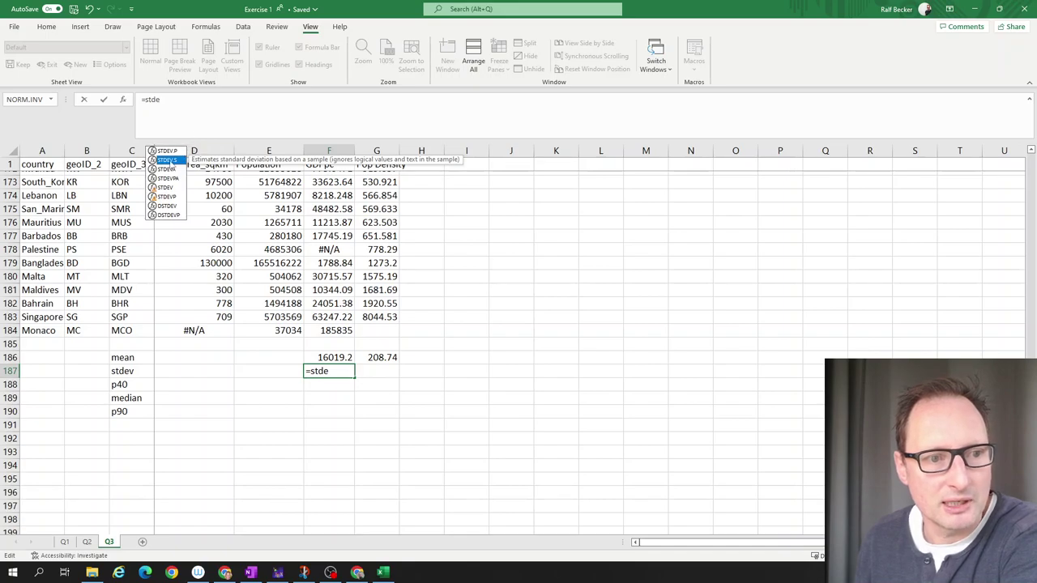
pyautogui.doubleClick(168, 160)
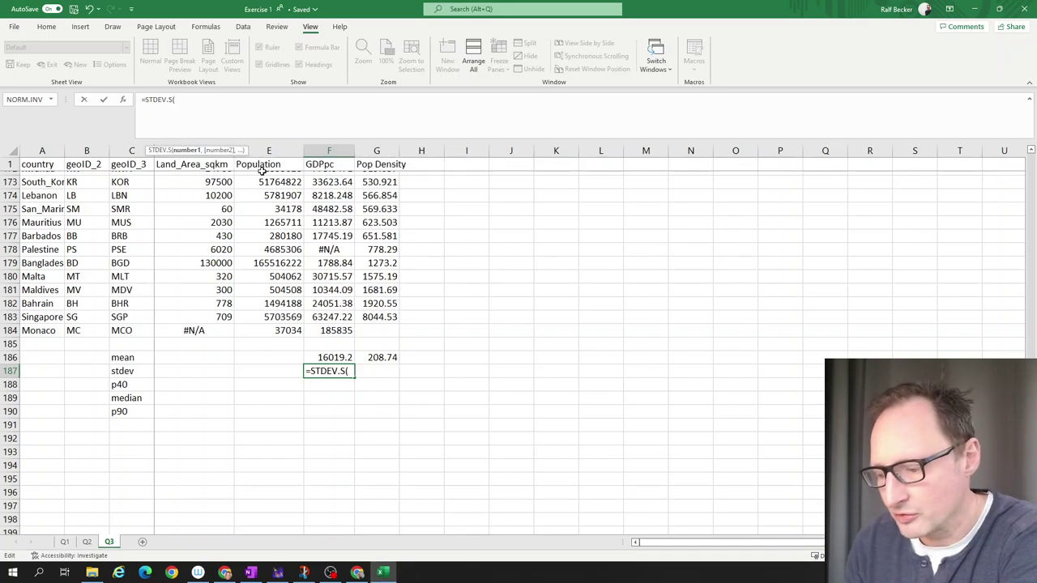
pyautogui.write('F2')
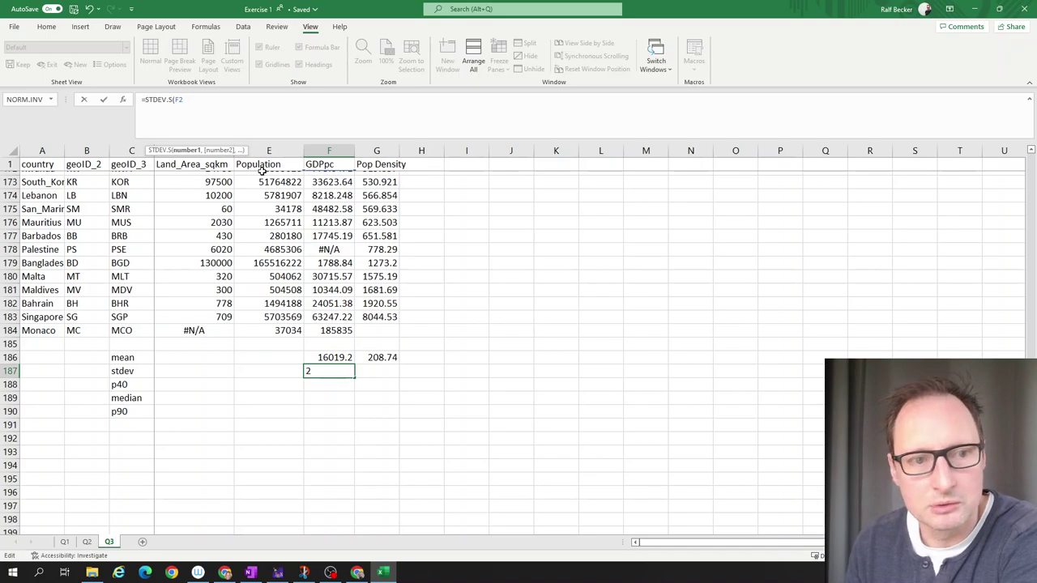
pyautogui.write(':')
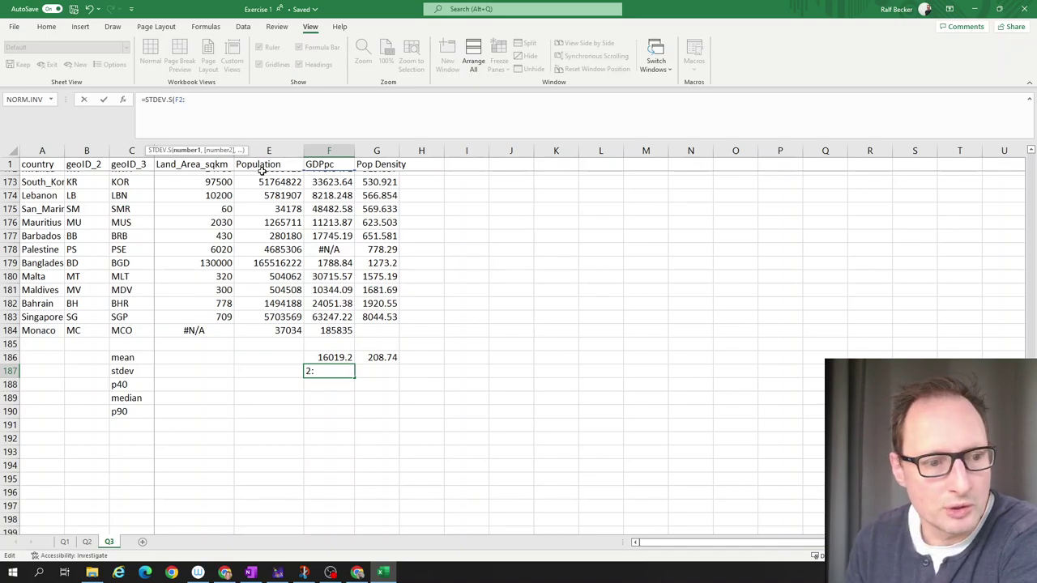
pyautogui.write('F')
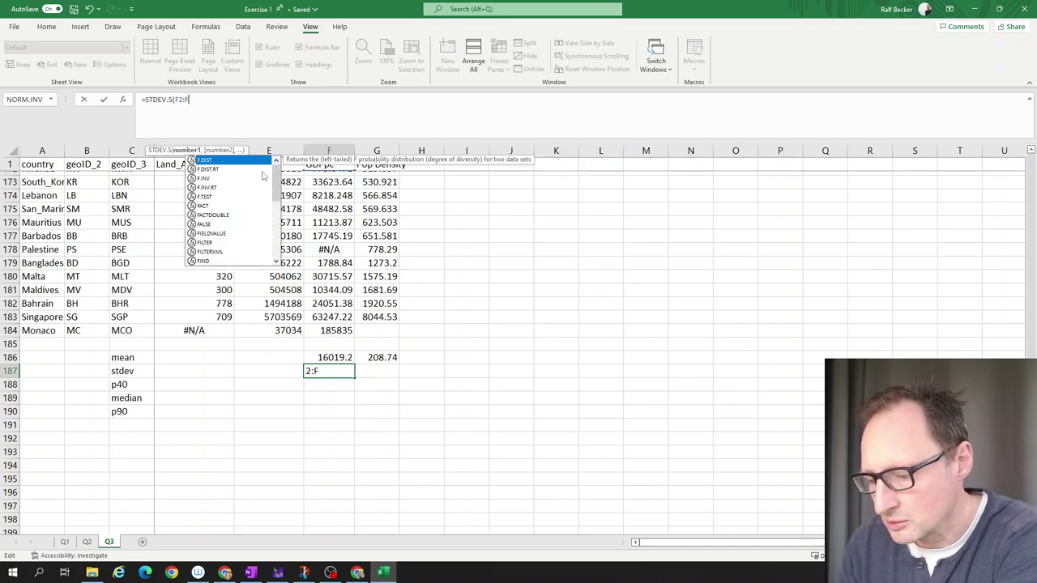
pyautogui.write('184)')
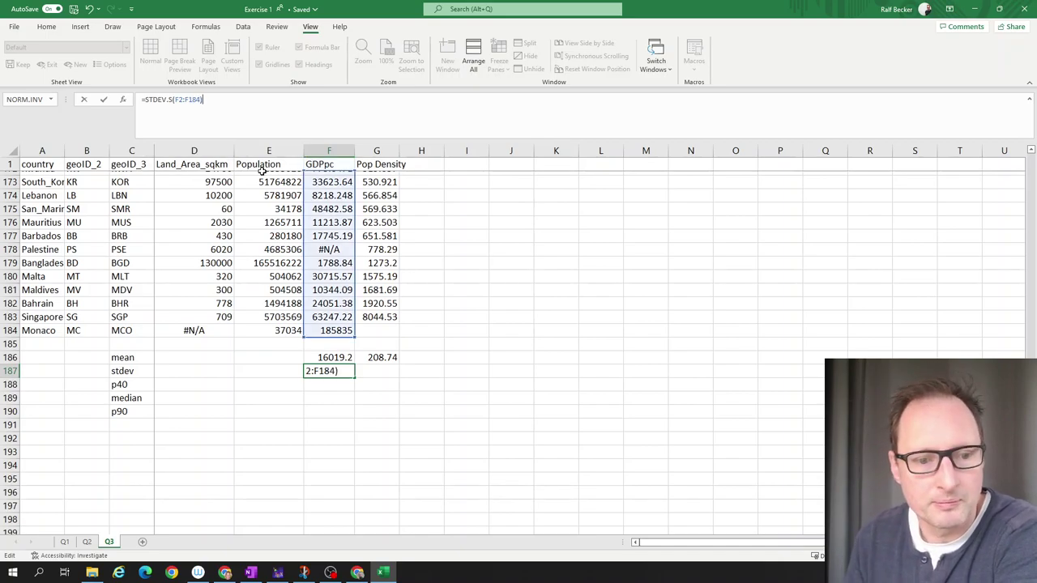
pyautogui.press('Return')
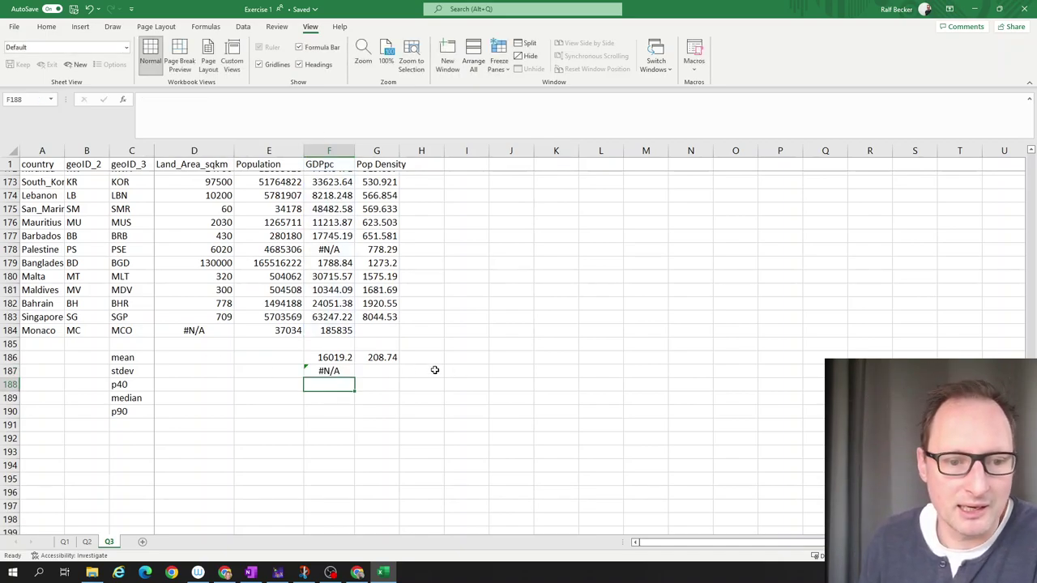
pyautogui.click(334, 371)
pyautogui.moveTo(355, 378); pyautogui.dragTo(397, 380)
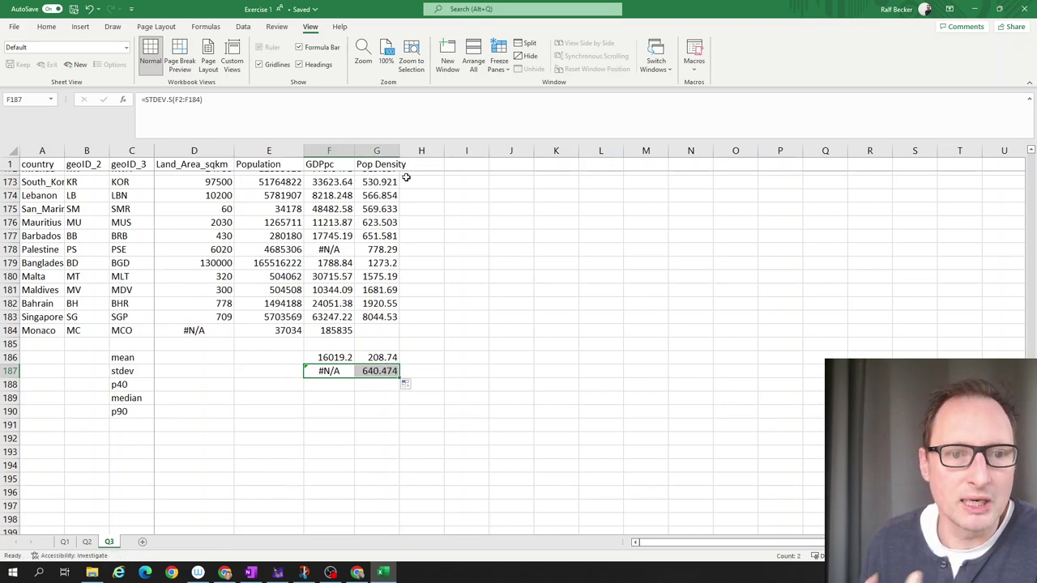
# Check the #N/A GDPpc values, then set up a sort of A1:G184 by GDPpc.
pyautogui.click(381, 331)
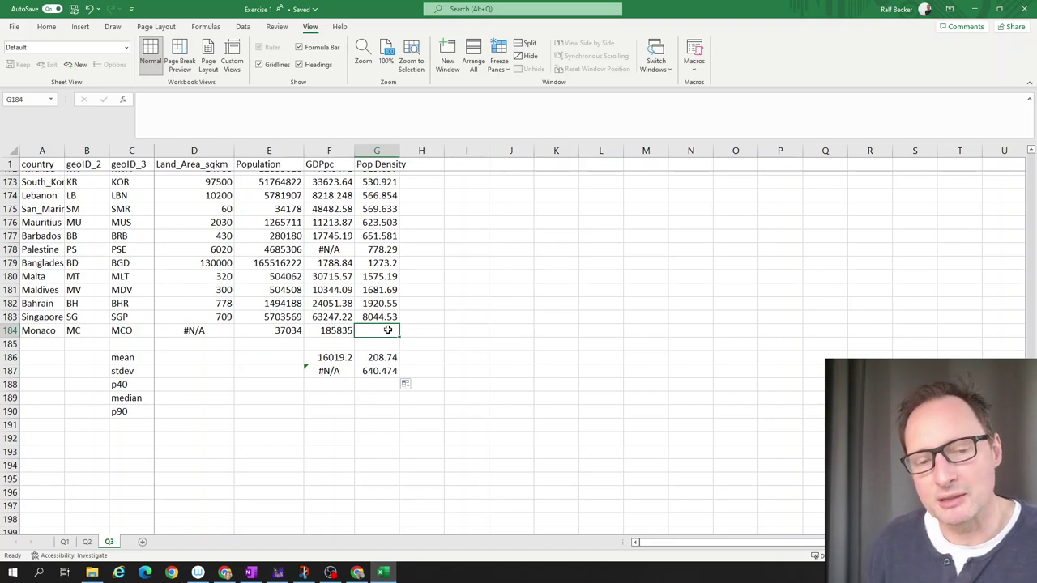
pyautogui.click(337, 249)
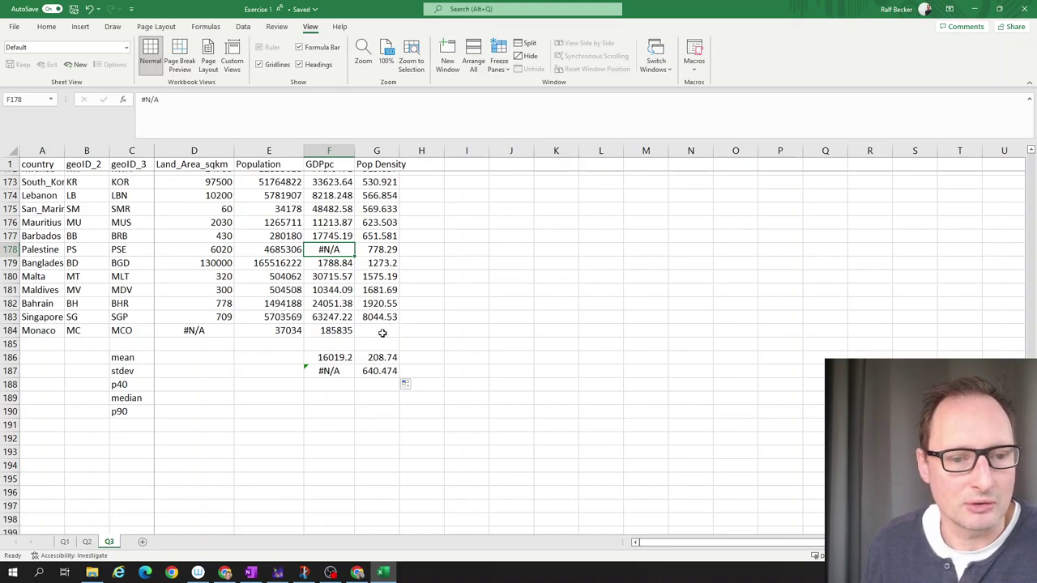
pyautogui.moveTo(381, 333); pyautogui.dragTo(29, 11)
pyautogui.click(243, 27)
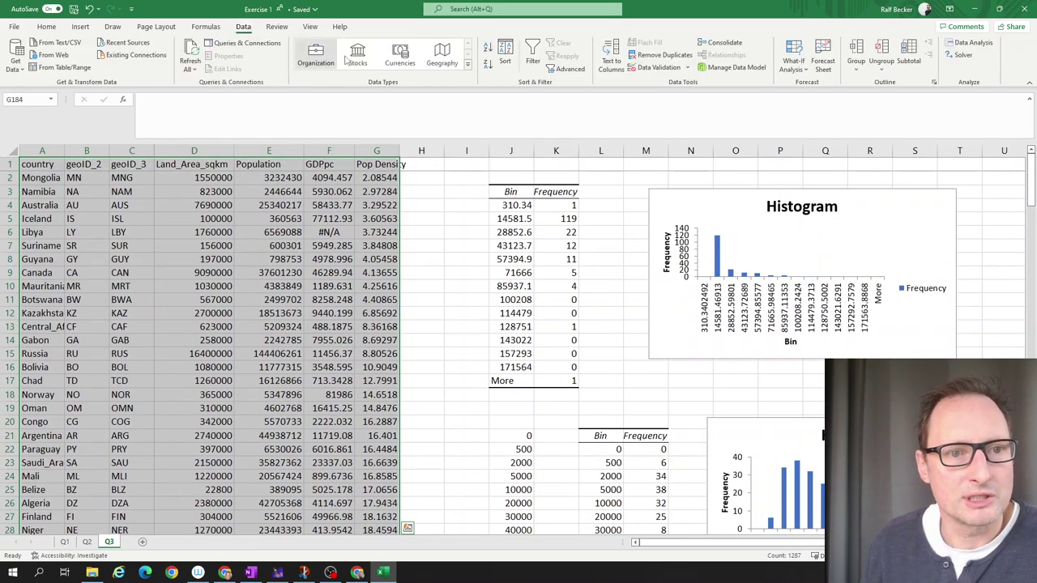
pyautogui.click(503, 62)
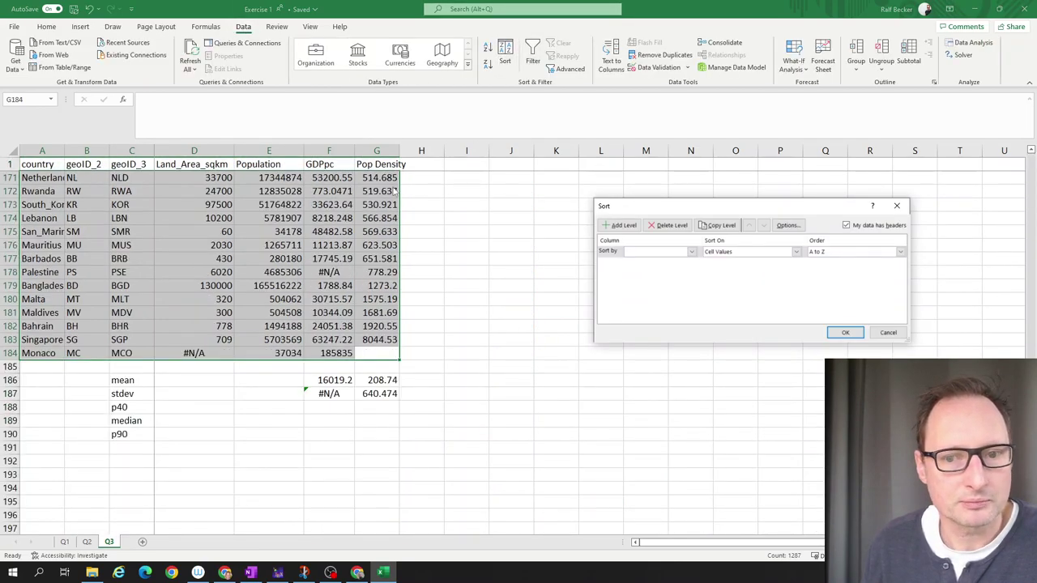
pyautogui.click(691, 251)
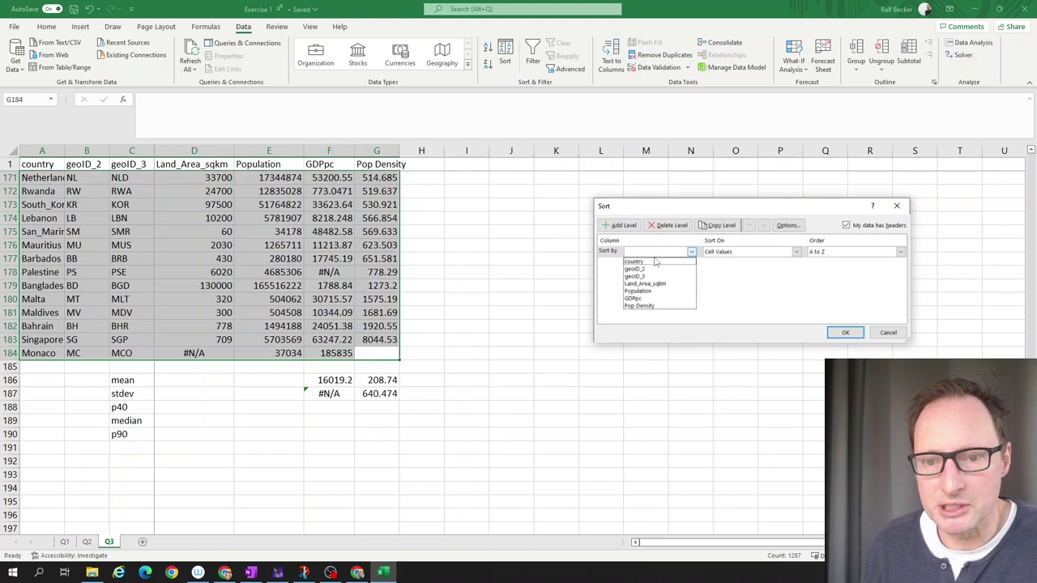
pyautogui.click(651, 299)
# Apply the GDPpc sort and delete the #N/A values in F178:F184, so the stdev reads 24092.44.
pyautogui.click(844, 335)
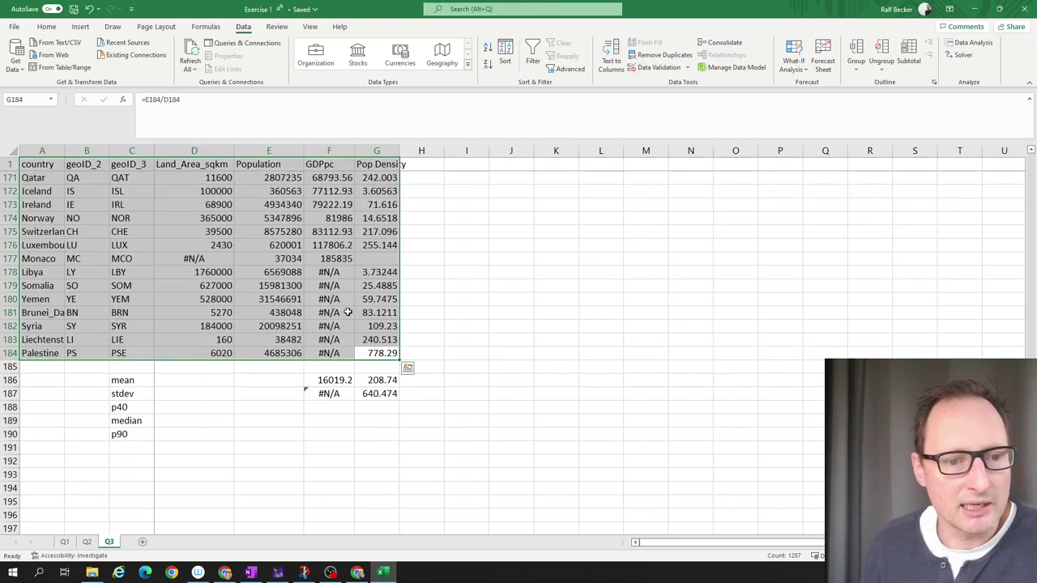
pyautogui.moveTo(328, 278); pyautogui.dragTo(338, 354)
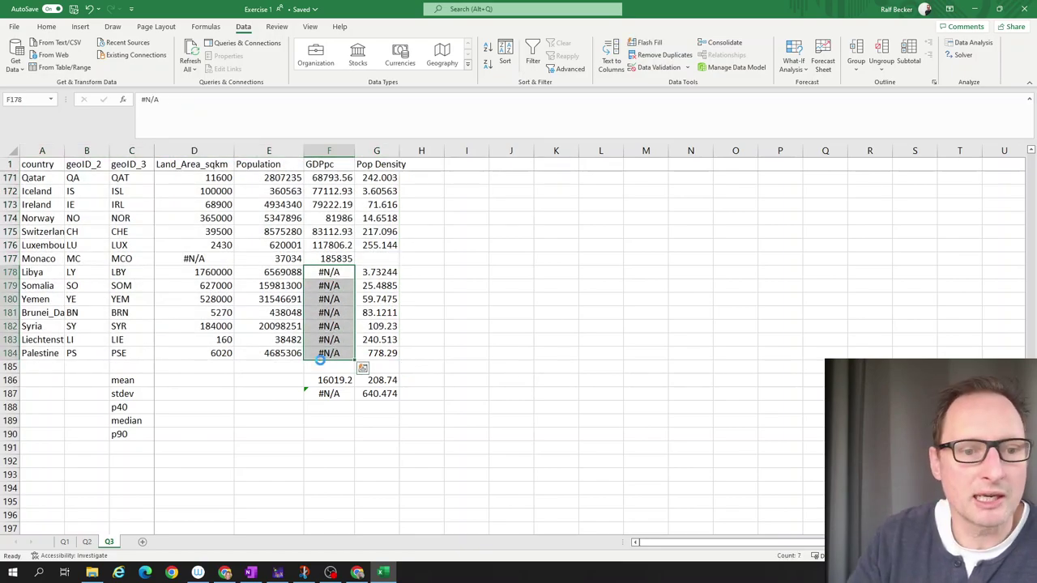
pyautogui.press('Delete')
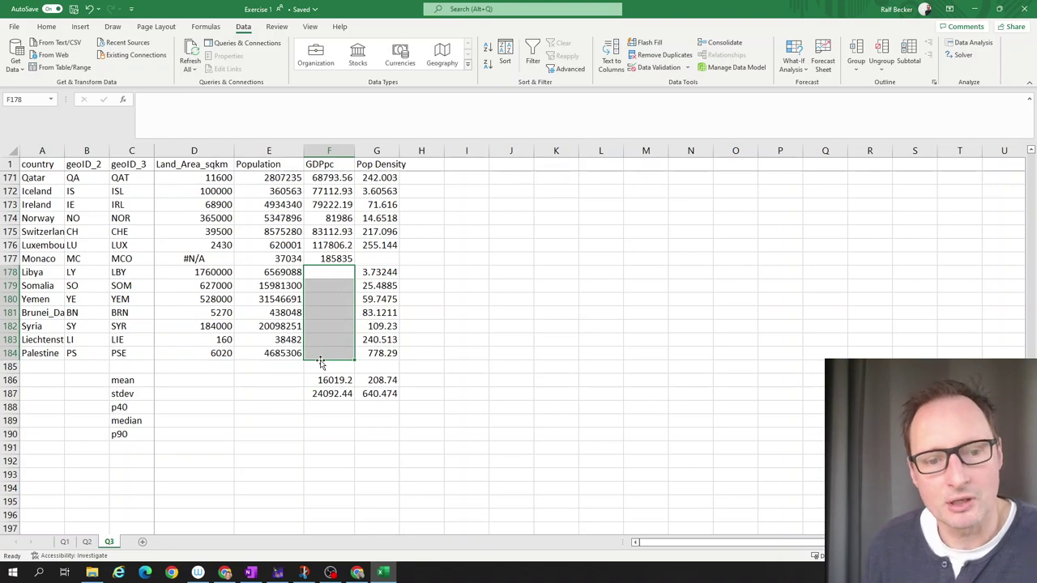
pyautogui.click(502, 351)
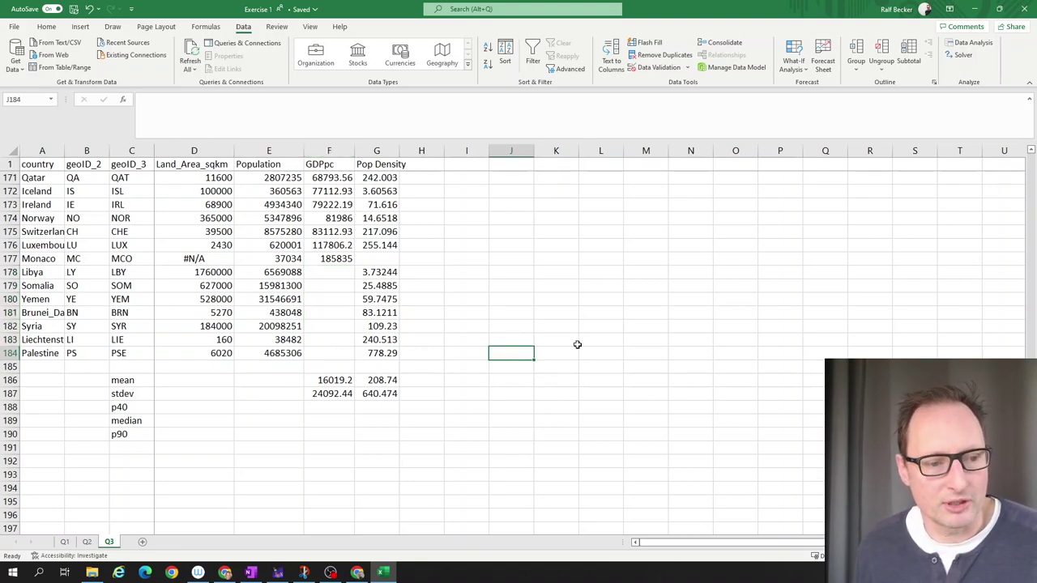
pyautogui.click(135, 394)
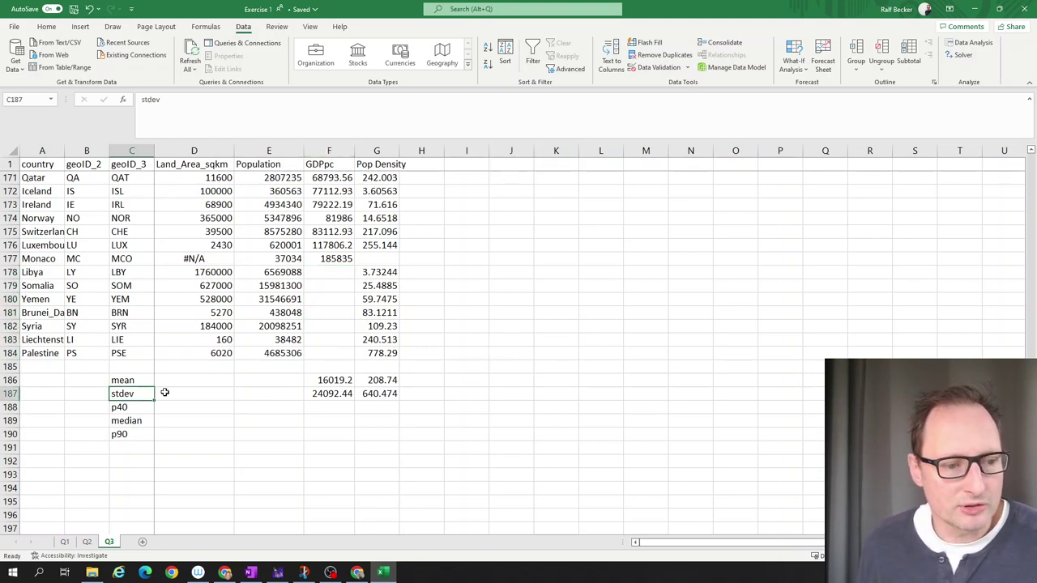
# Enter =PERCENTILE.INC(F2:F184,0.4) in F188, giving a GDPpc 40th percentile of 4145.654.
pyautogui.click(326, 405)
pyautogui.write('=')
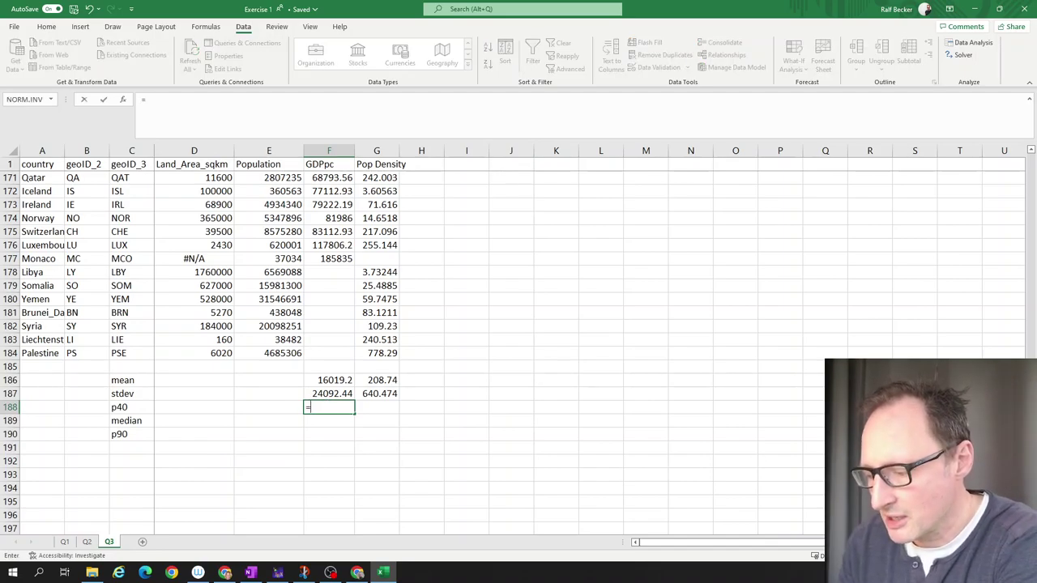
pyautogui.write('percent')
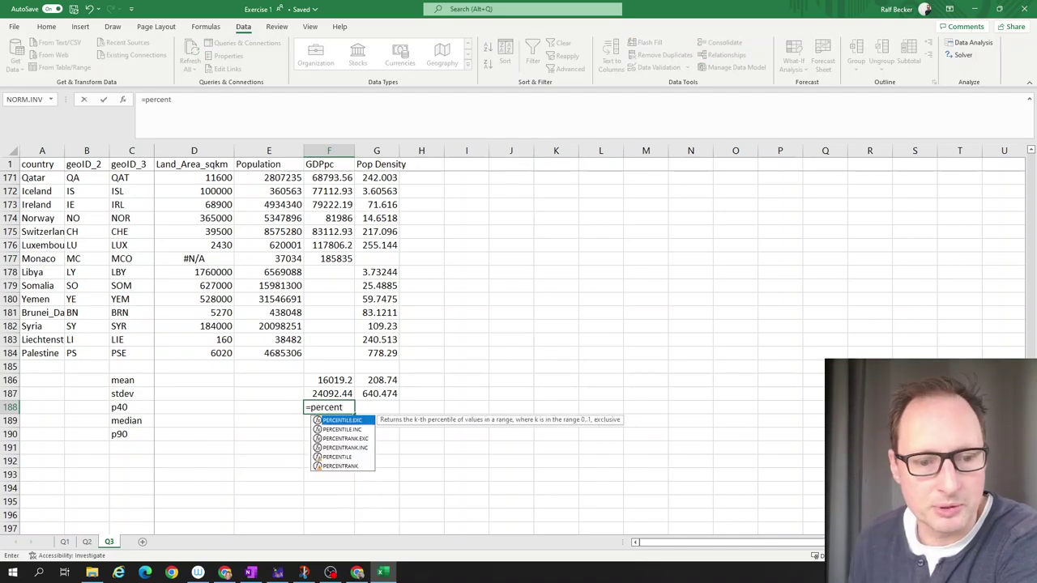
pyautogui.click(348, 431)
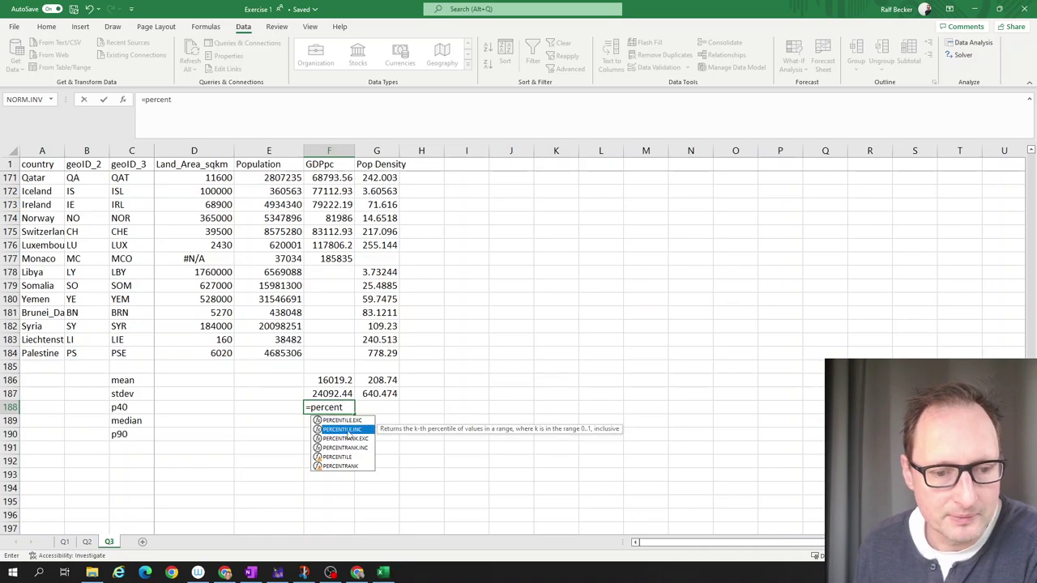
pyautogui.doubleClick(345, 430)
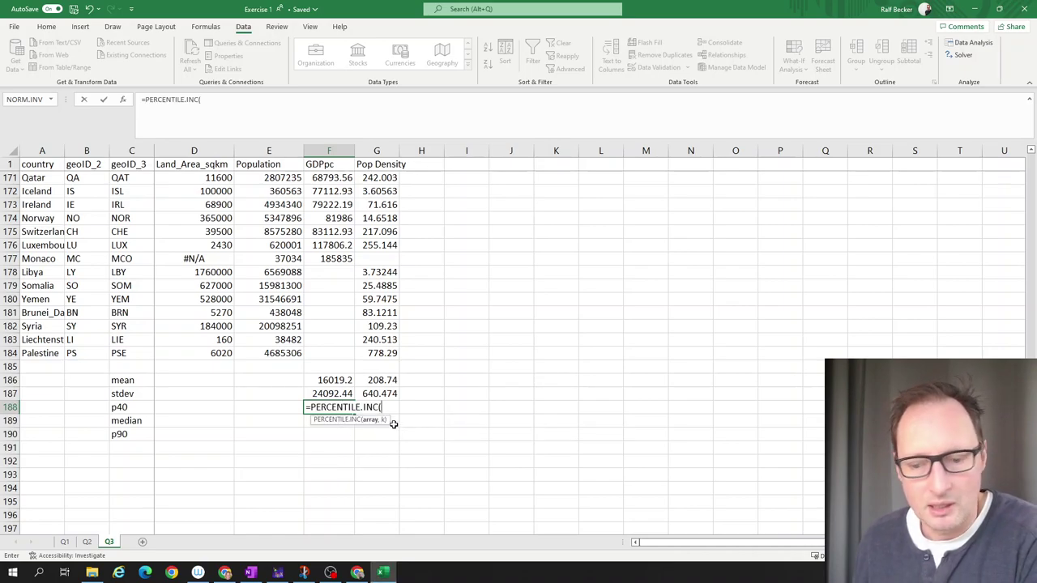
pyautogui.write('F2')
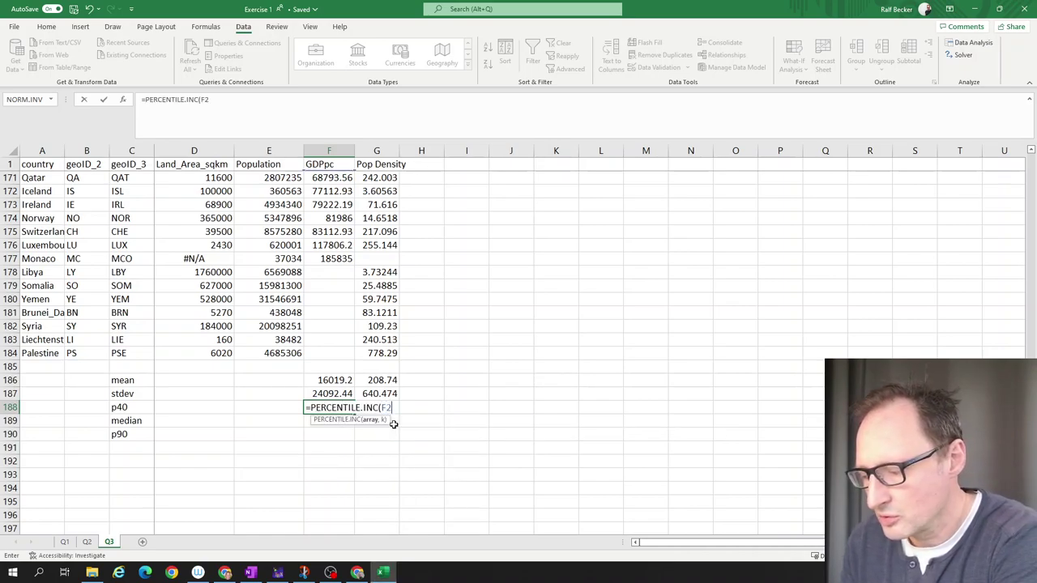
pyautogui.write(':')
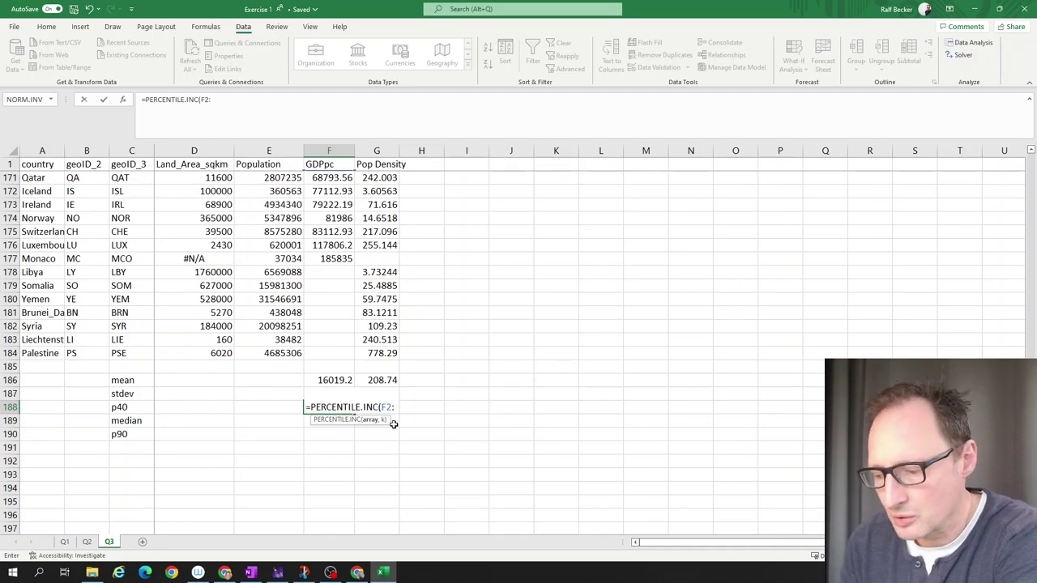
pyautogui.write('F184')
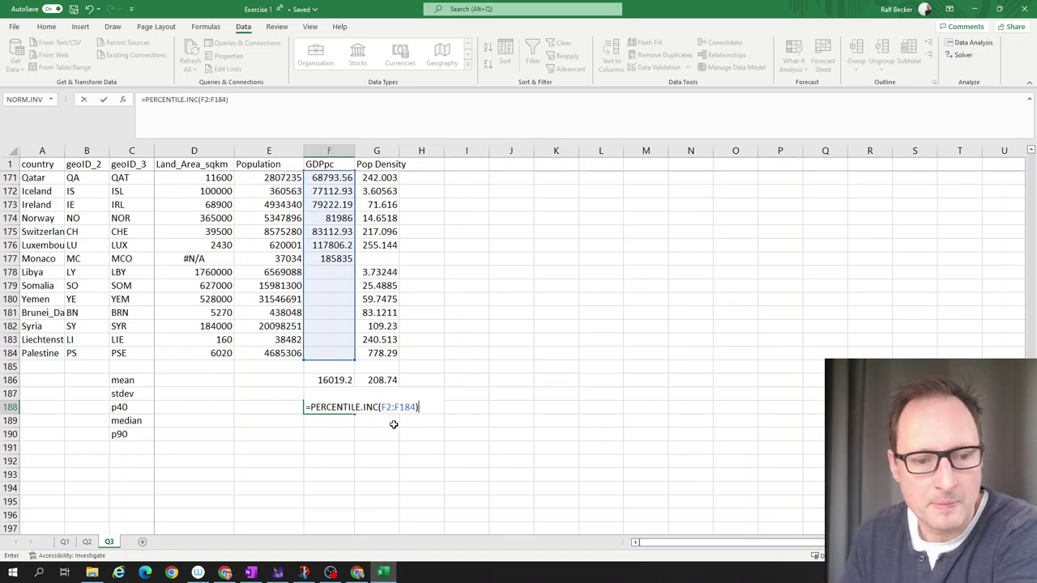
pyautogui.press('Return')
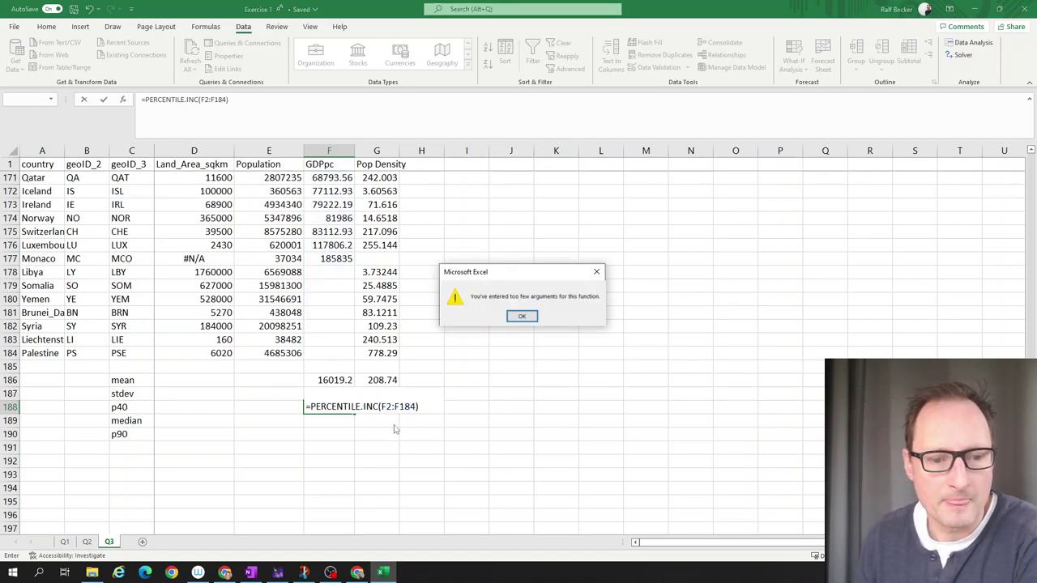
pyautogui.click(523, 318)
pyautogui.click(416, 406)
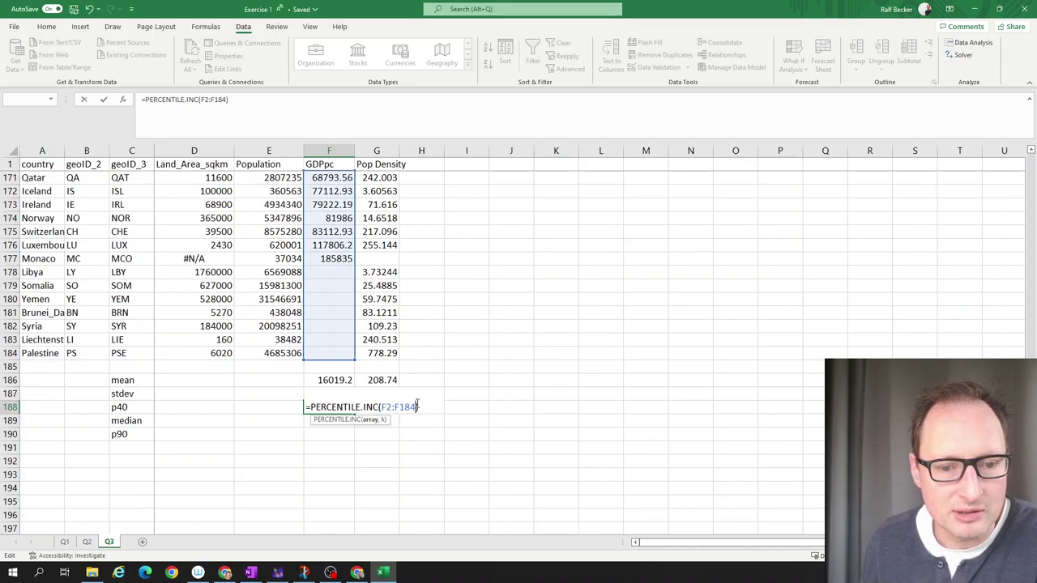
pyautogui.write(',0.4')
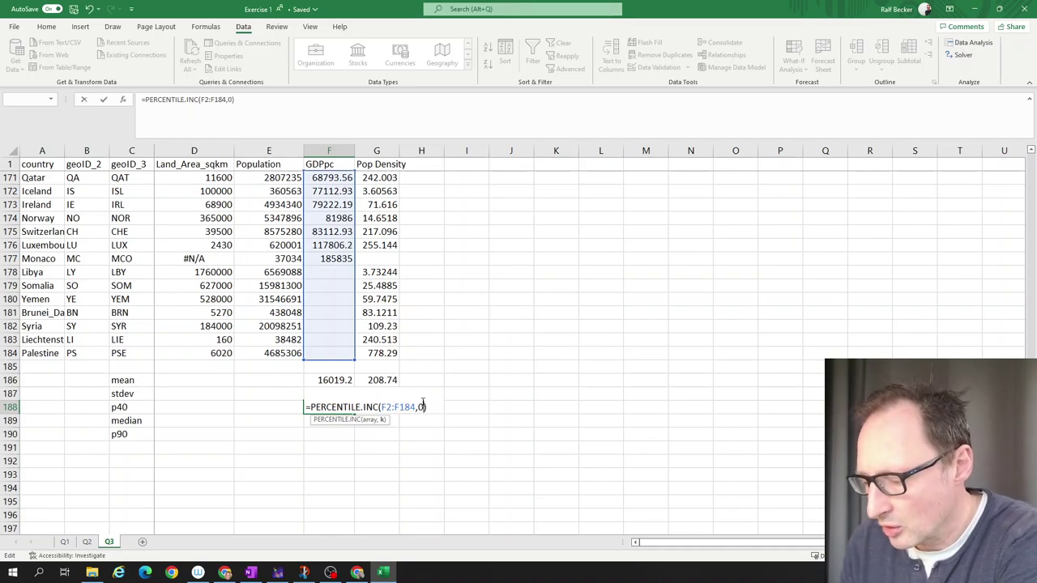
pyautogui.press('Return')
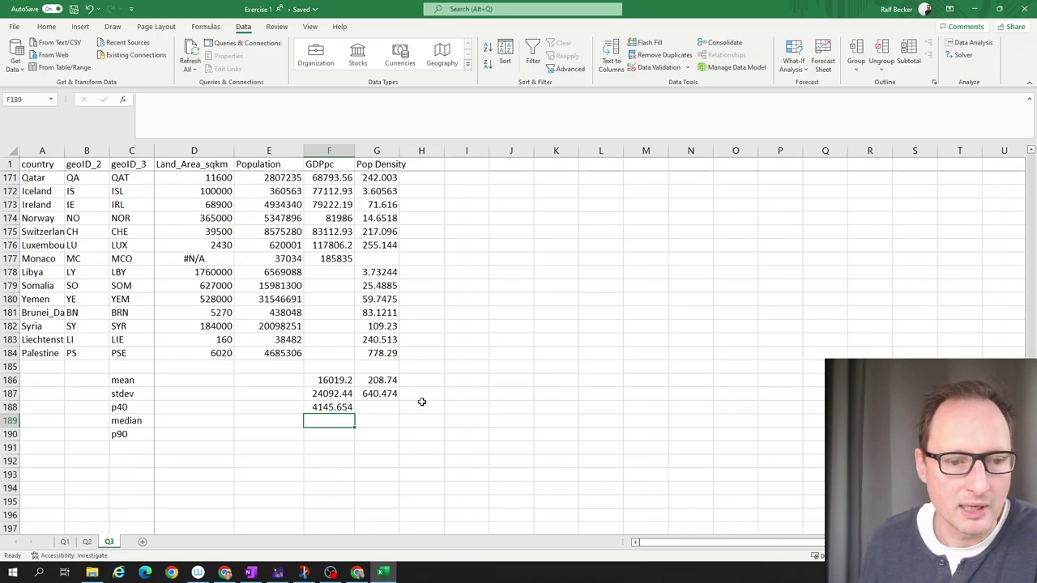
# Copy the p40 percentile formula from F188 into F189 and F190.
pyautogui.click(322, 407)
pyautogui.press('F2')
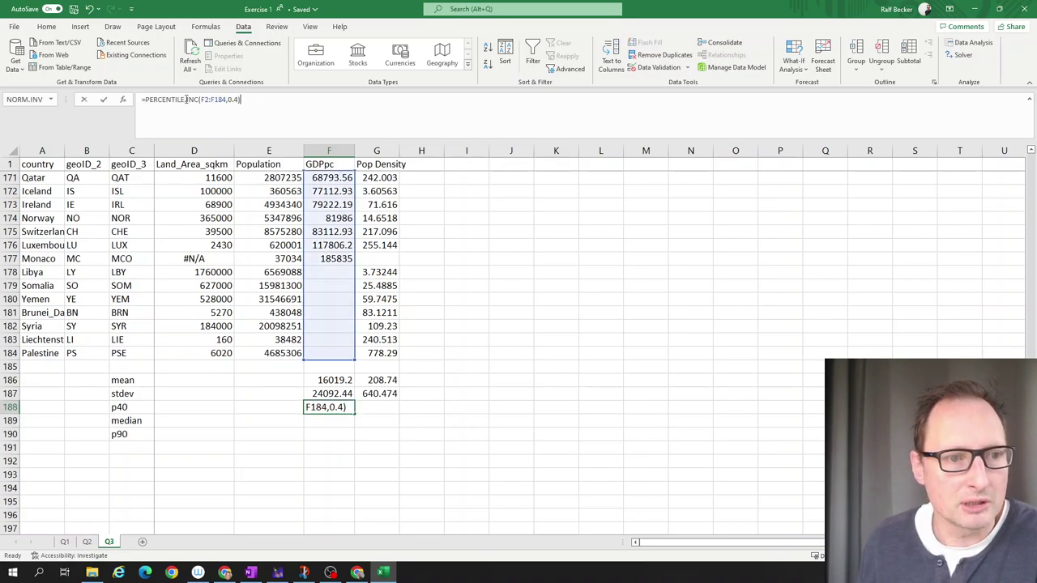
pyautogui.hotkey('shift', 'Home')
pyautogui.hotkey('ctrl', 'c')
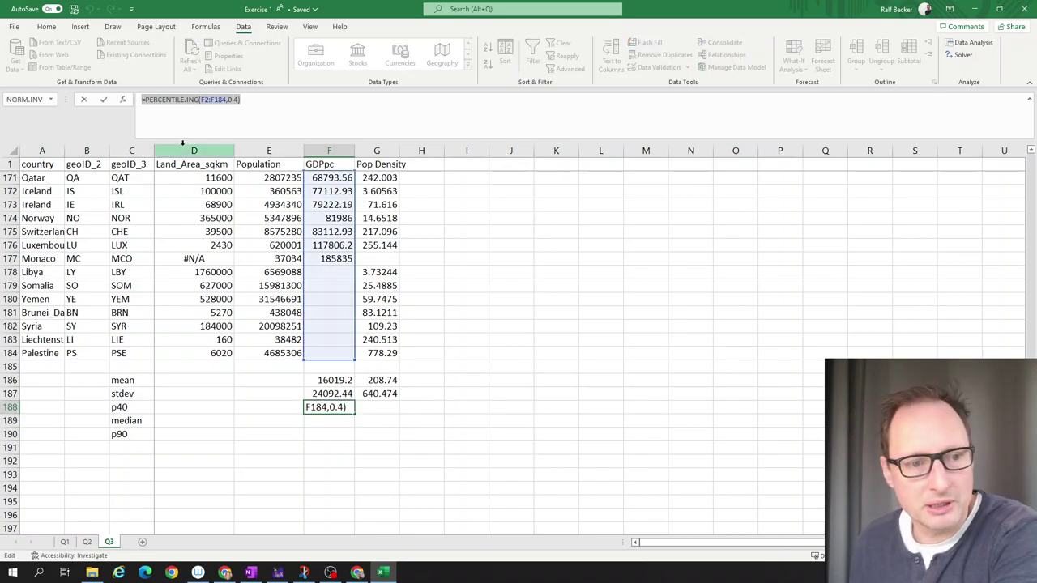
pyautogui.hotkey('ctrl', 'Return')
pyautogui.click(343, 423)
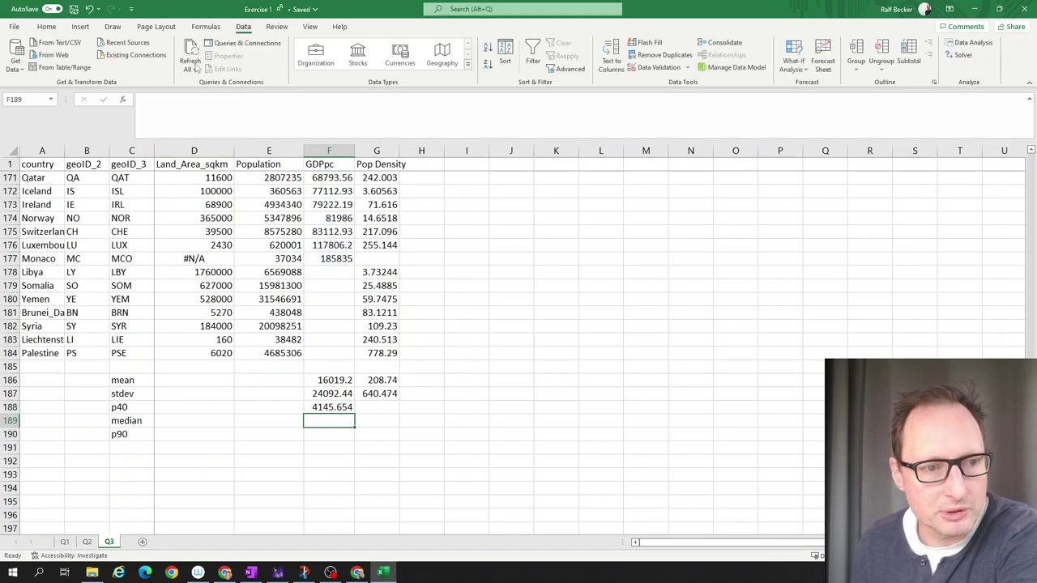
pyautogui.hotkey('ctrl', 'v')
pyautogui.press('Return')
pyautogui.press('Return')
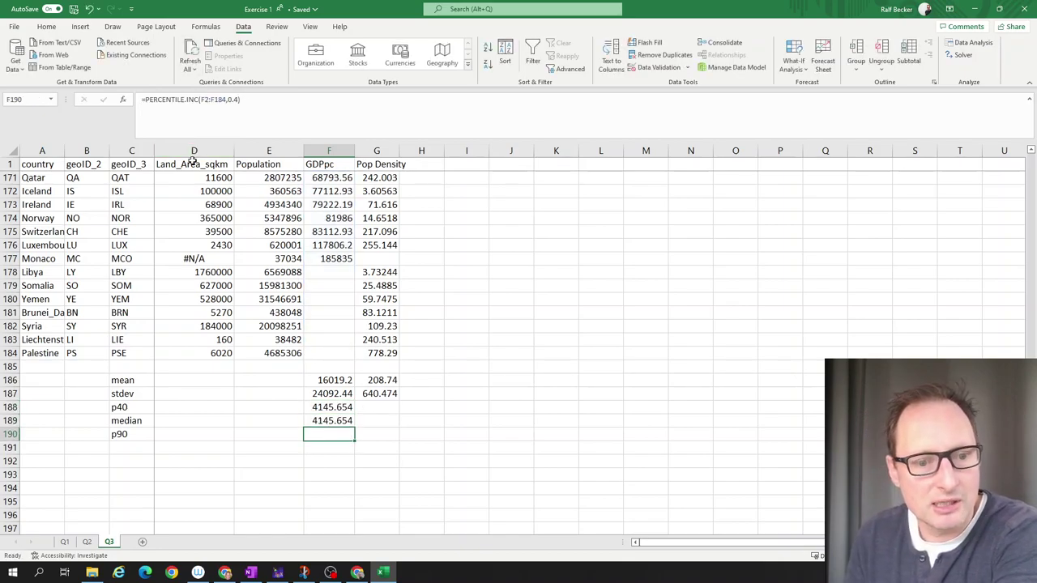
pyautogui.click(334, 436)
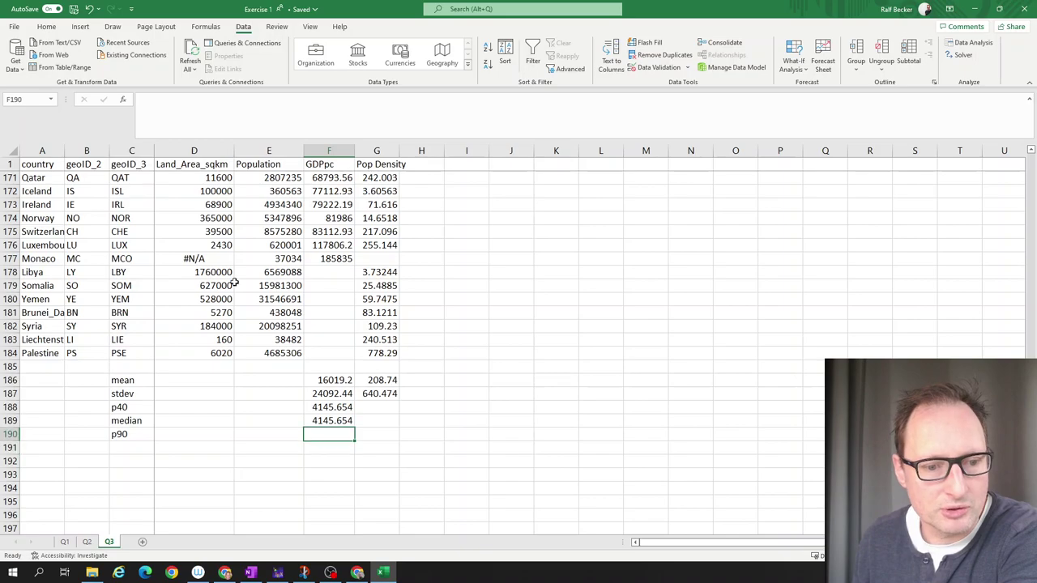
pyautogui.hotkey('ctrl', 'v')
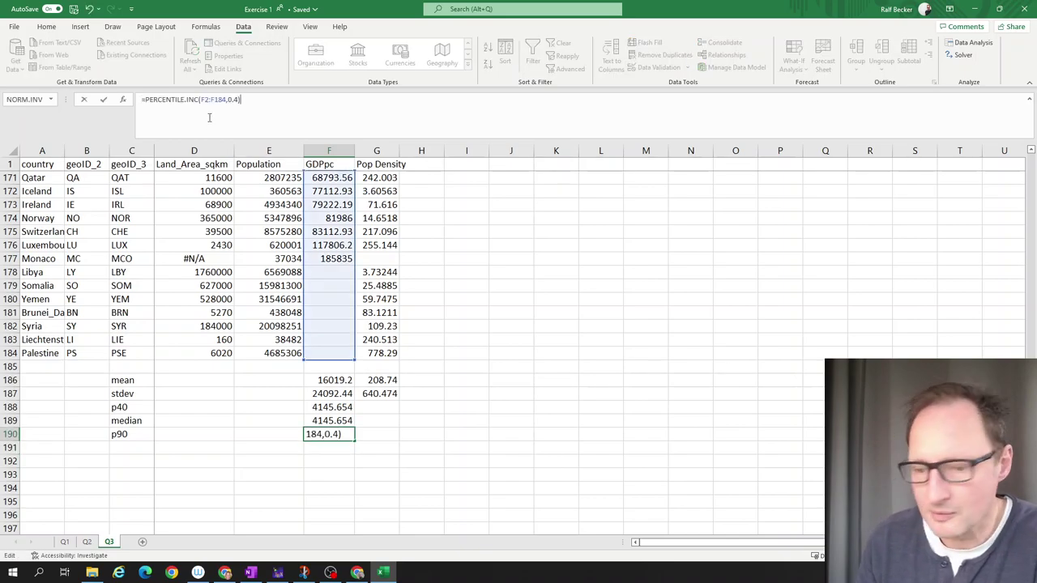
pyautogui.press('Return')
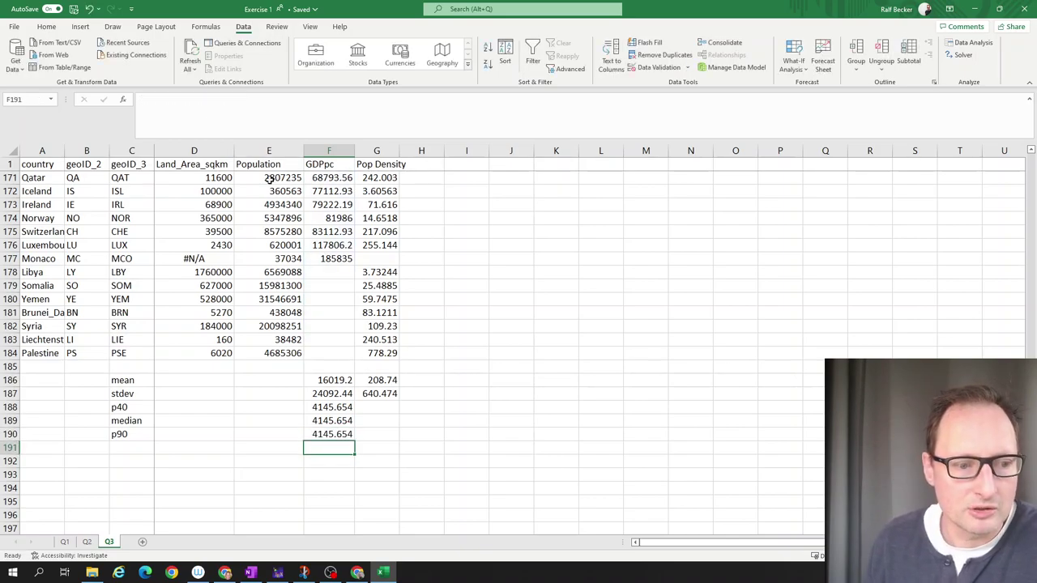
pyautogui.click(329, 407)
pyautogui.click(329, 420)
pyautogui.click(331, 435)
pyautogui.click(330, 421)
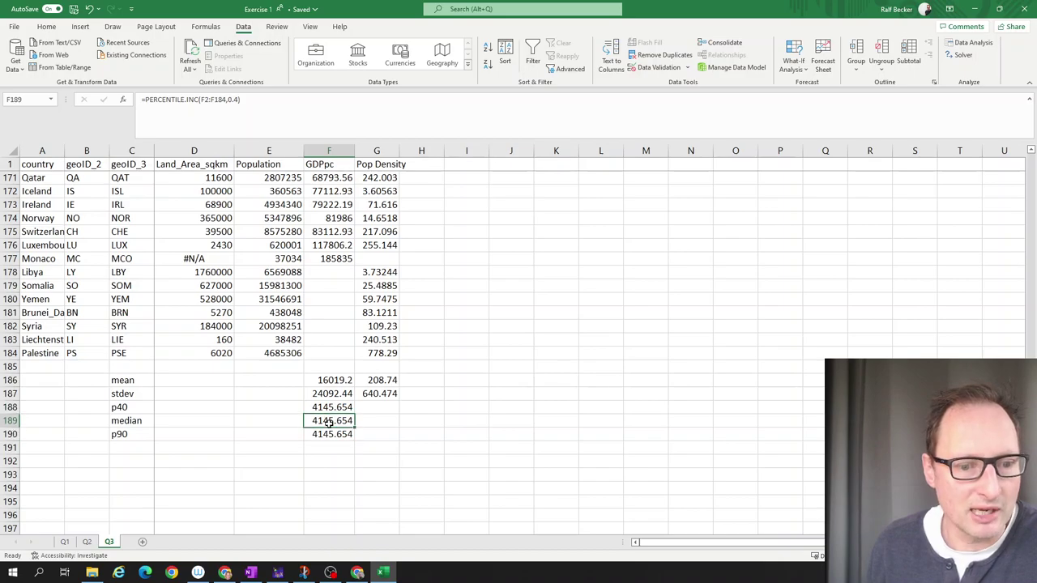
# Change k to 0.5 in F189 and 0.9 in F190, giving median 6289.257 and p90 46949.92.
pyautogui.click(234, 99)
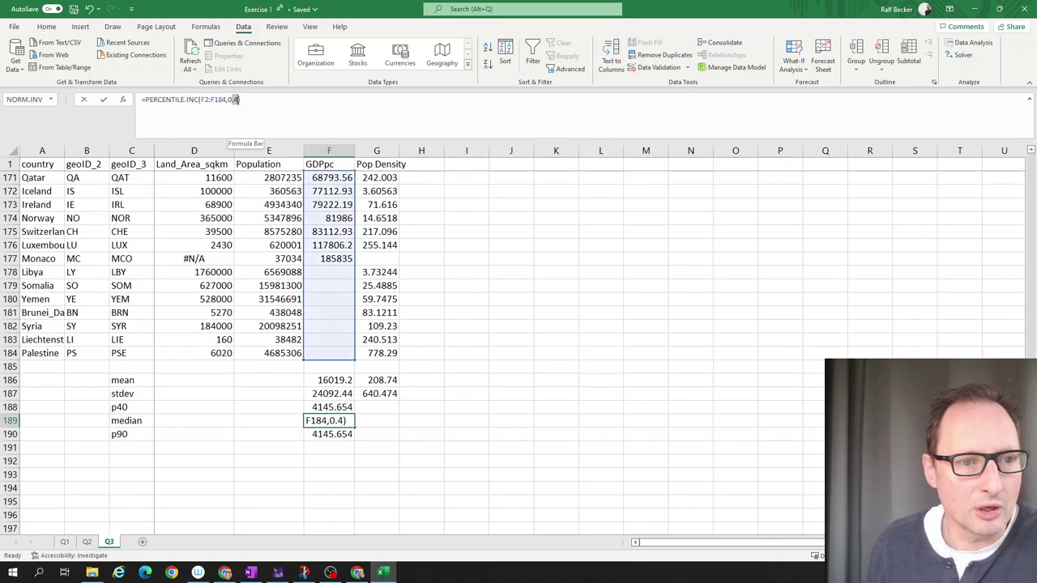
pyautogui.press('BackSpace')
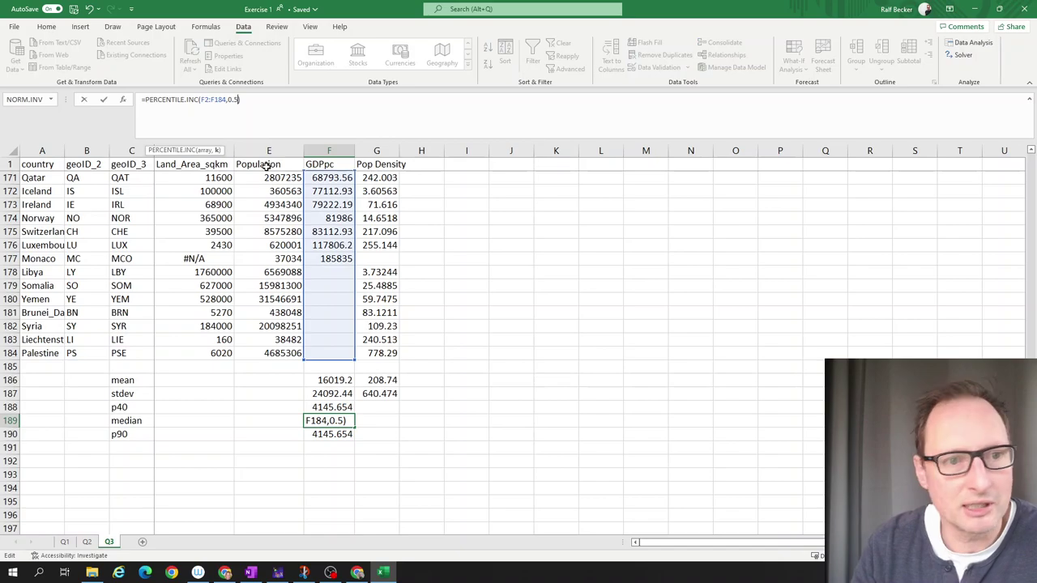
pyautogui.write('5')
pyautogui.press('Return')
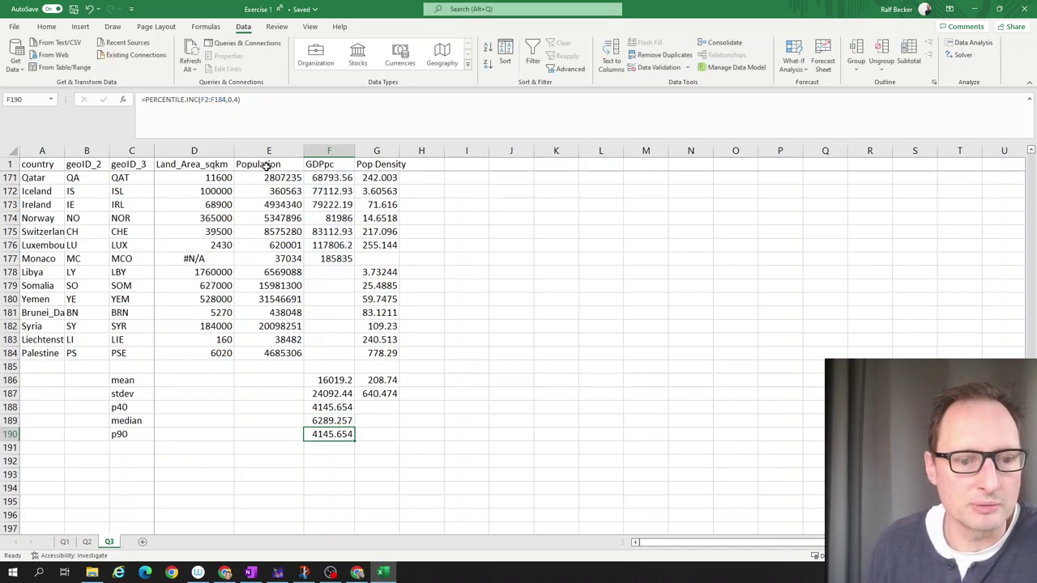
pyautogui.click(232, 100)
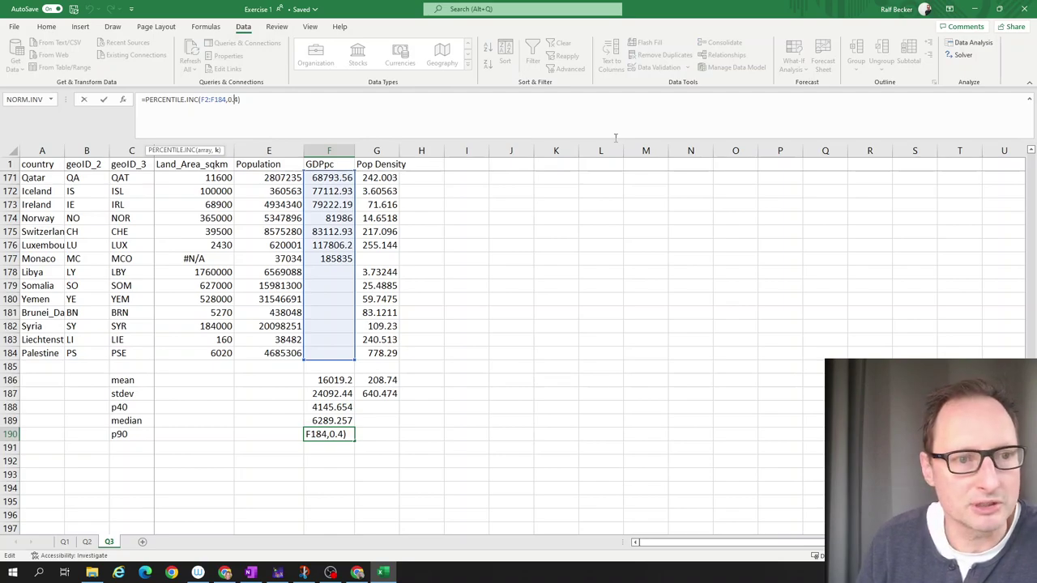
pyautogui.press('Delete')
pyautogui.write('9')
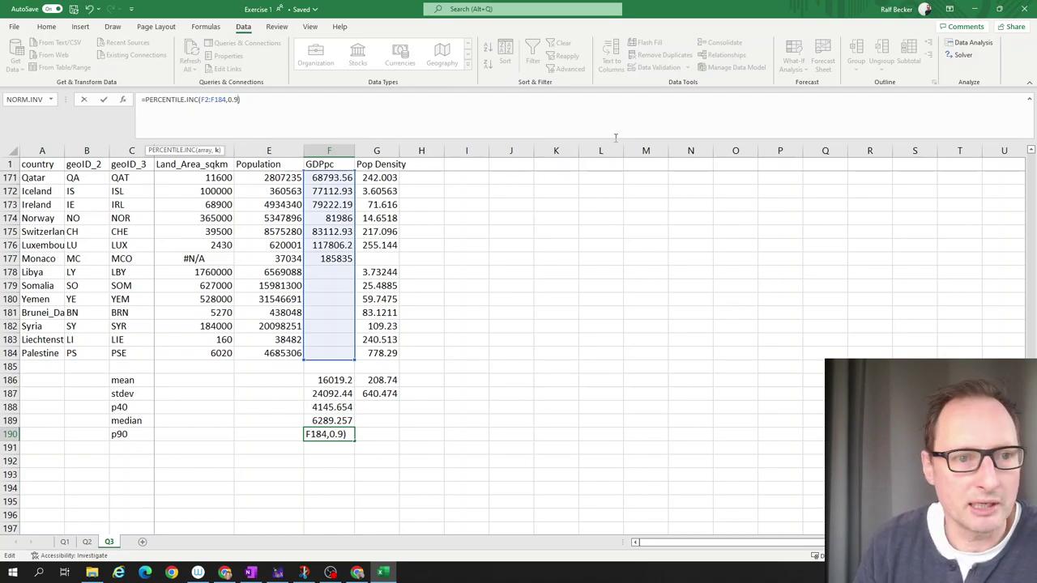
pyautogui.press('Return')
# Copy the F188:F190 percentile formulas into G188:G190 for Pop Density (67.3341, 83.0093, 378.297).
pyautogui.moveTo(340, 413); pyautogui.dragTo(394, 437)
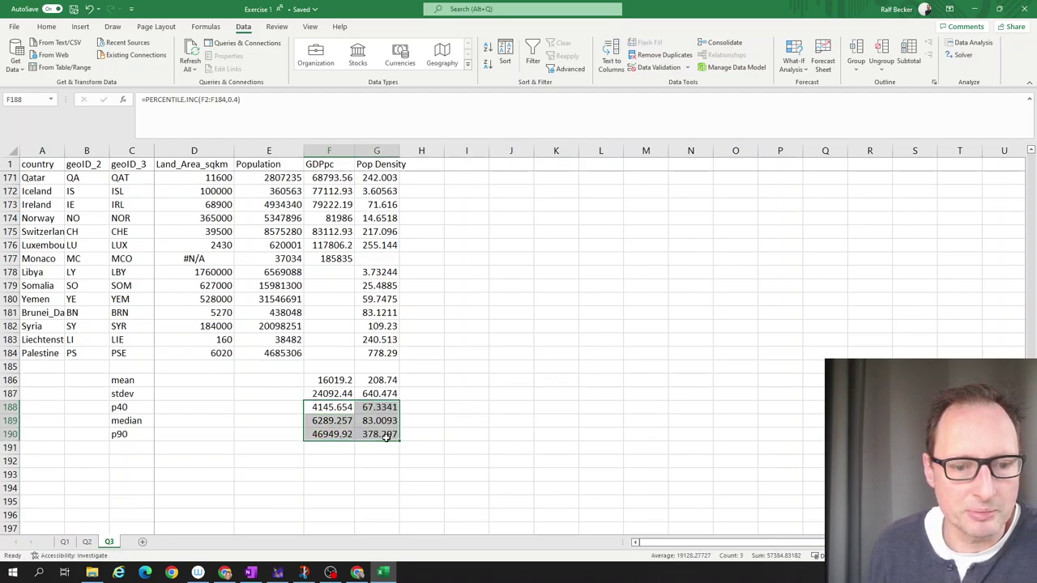
pyautogui.doubleClick(363, 420)
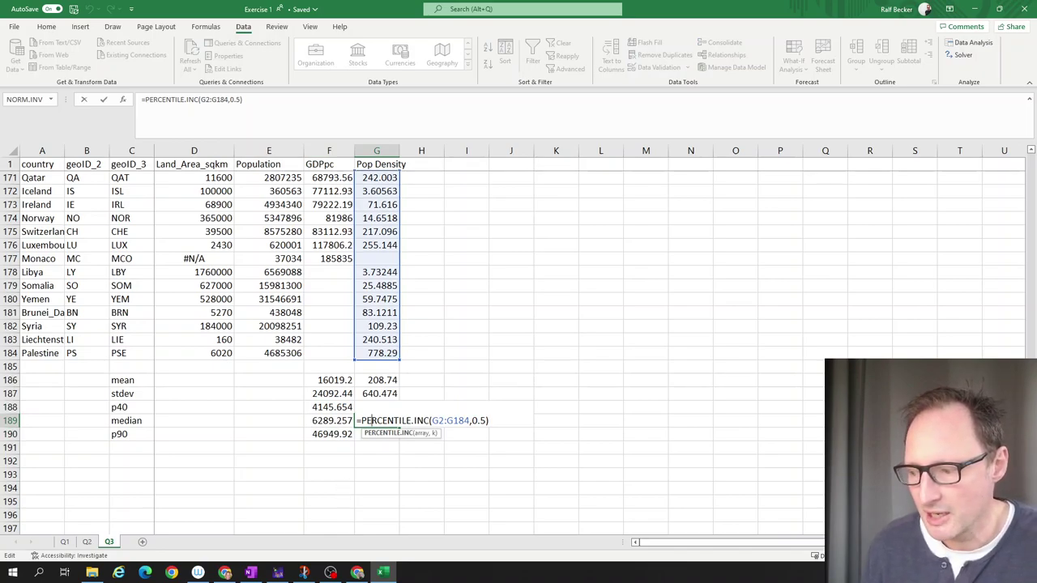
pyautogui.click(330, 573)
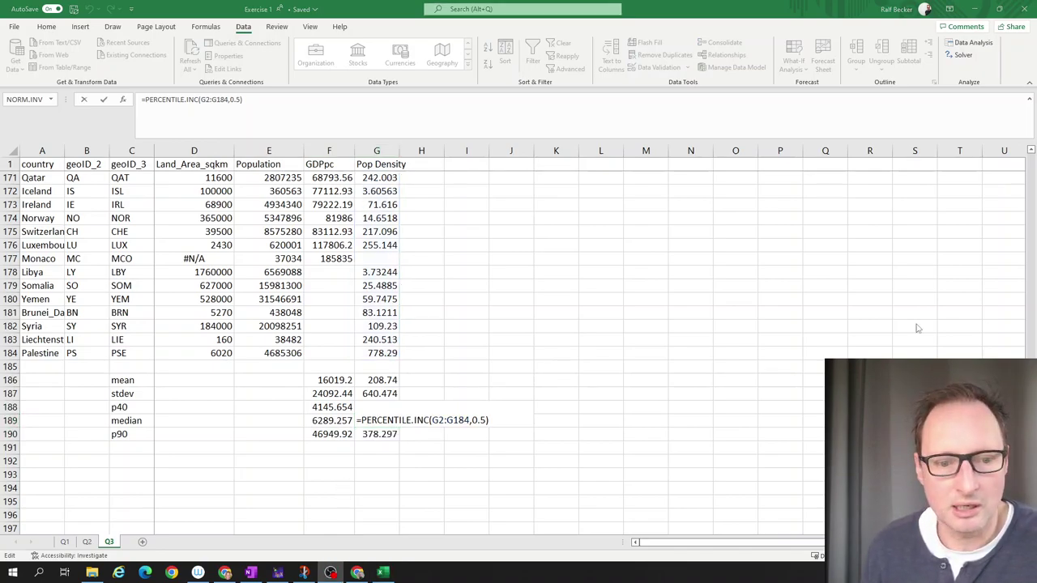
pyautogui.click(477, 419)
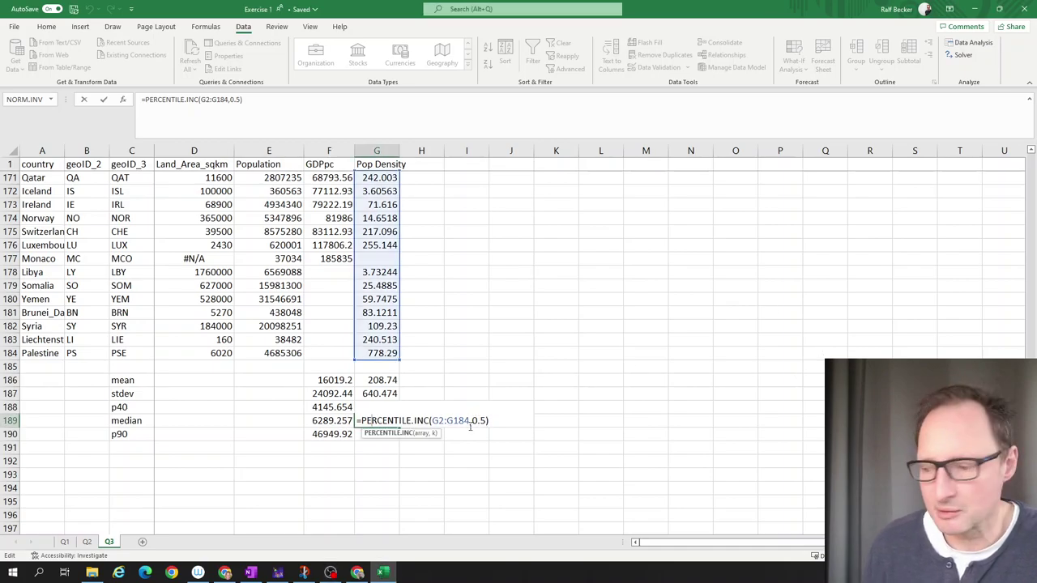
pyautogui.press('Return')
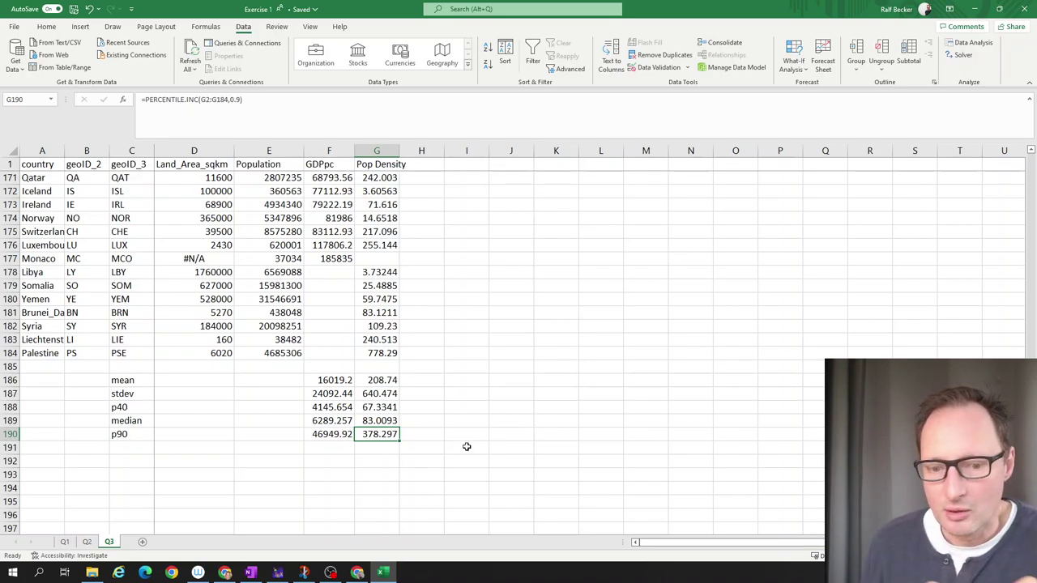
pyautogui.click(263, 573)
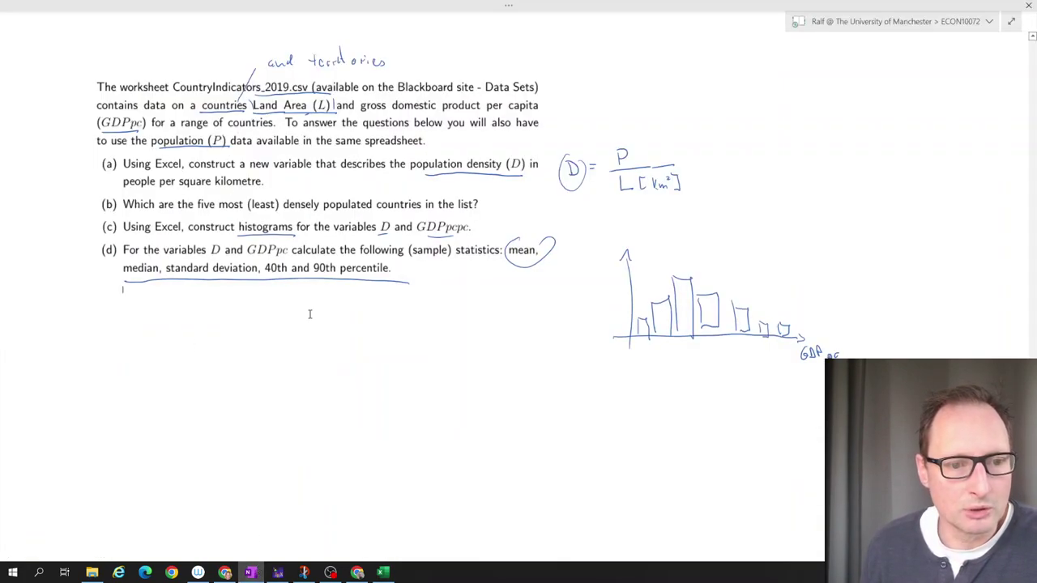
# Switch from the OneNote exercise notes back to the Excel workbook.
pyautogui.click(382, 573)
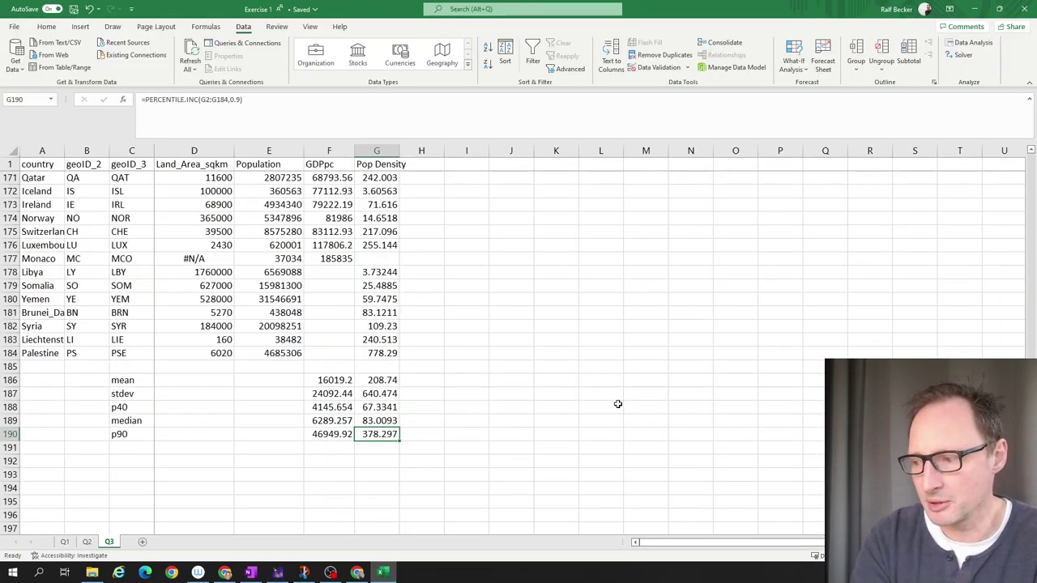